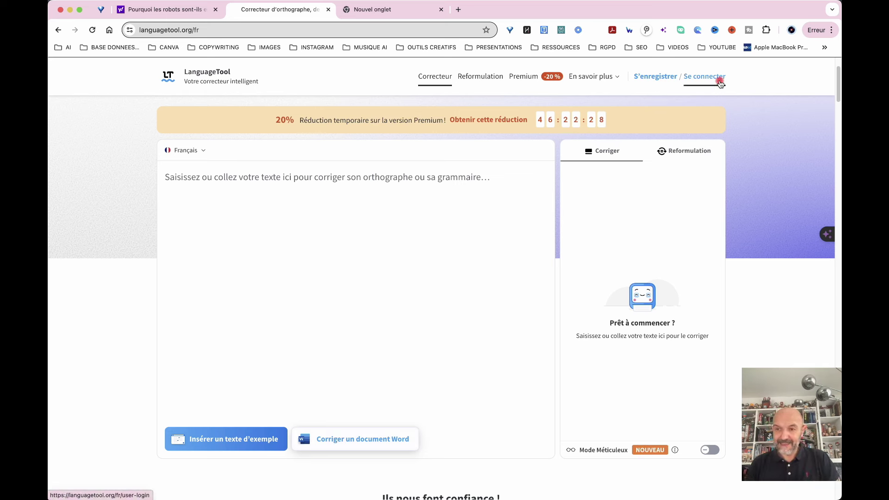
- Sign up for Grammarly through its browser extension with a Google account, and close the personalization page
left_click(767, 31)
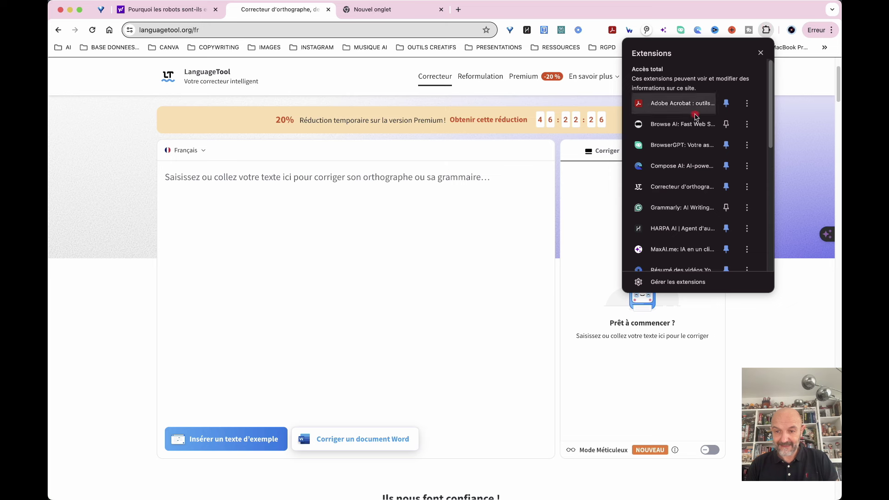
left_click(663, 208)
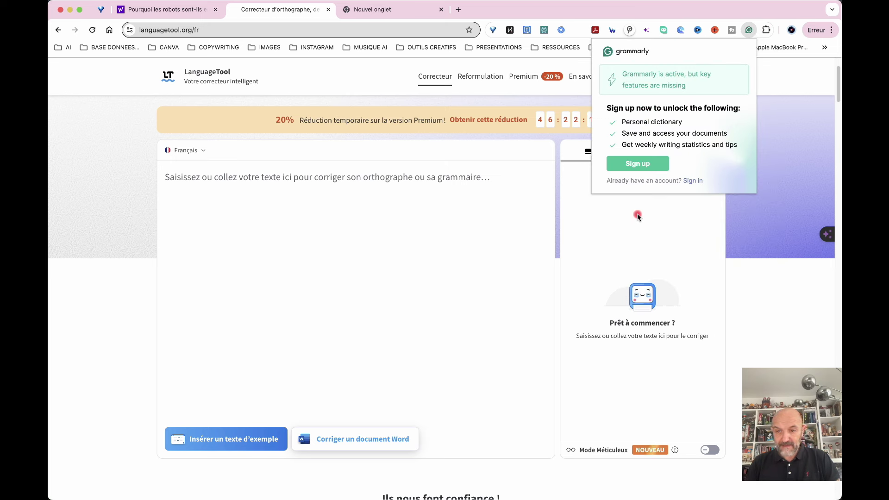
left_click(637, 171)
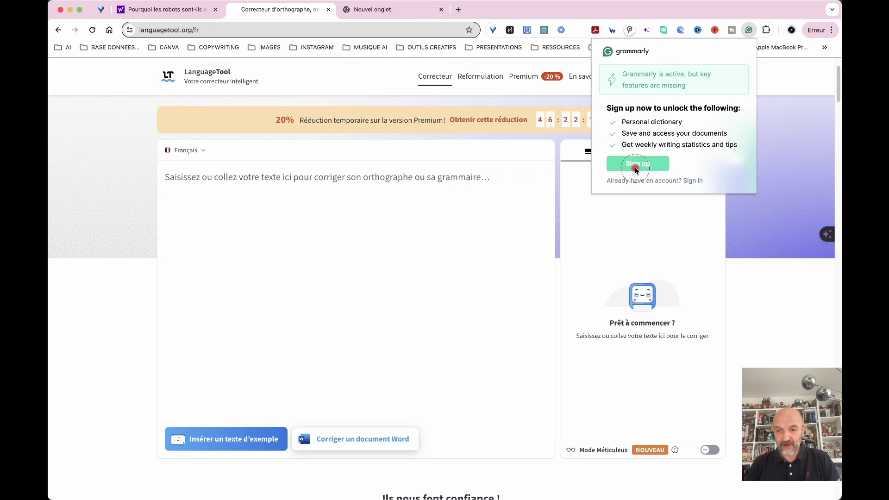
left_click(440, 270)
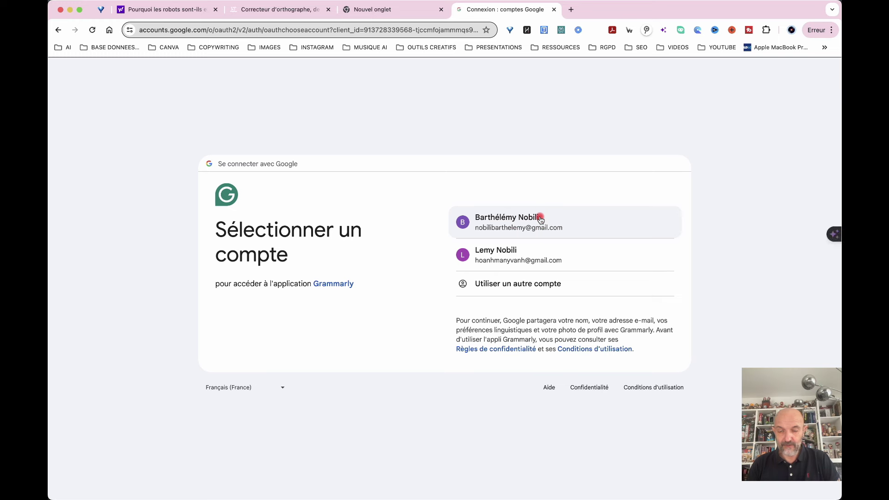
left_click(537, 218)
left_click(533, 330)
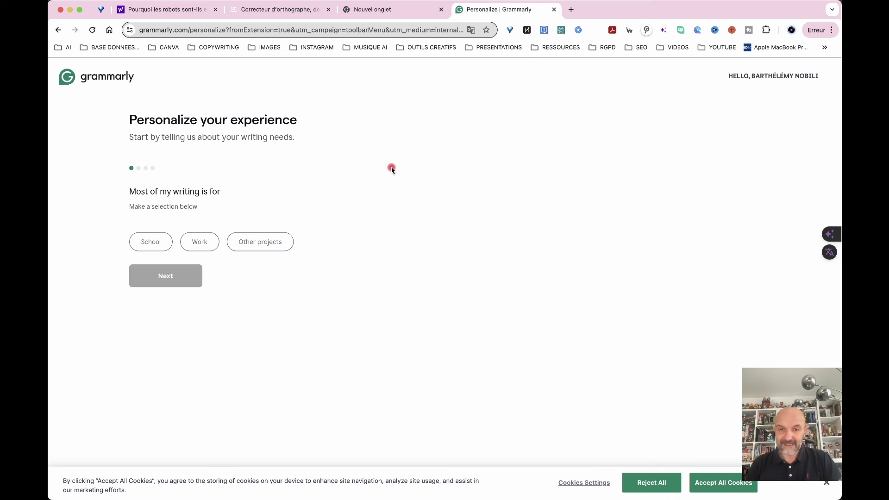
left_click(554, 10)
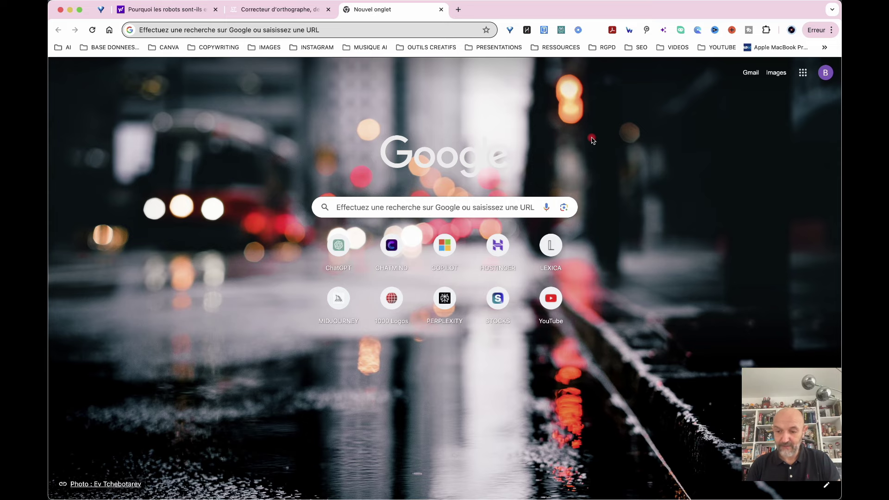
- Show the Yahoo article "Pourquoi les robots sont-ils encore bien plus lents que les animaux ?" and read its opening paragraphs
left_click(165, 9)
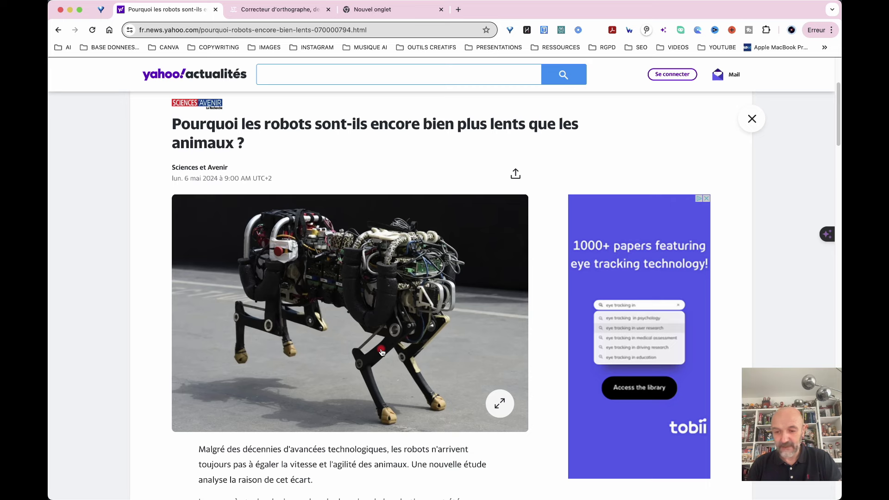
scroll(381, 352, "down", 3)
scroll(403, 374, "up", 1)
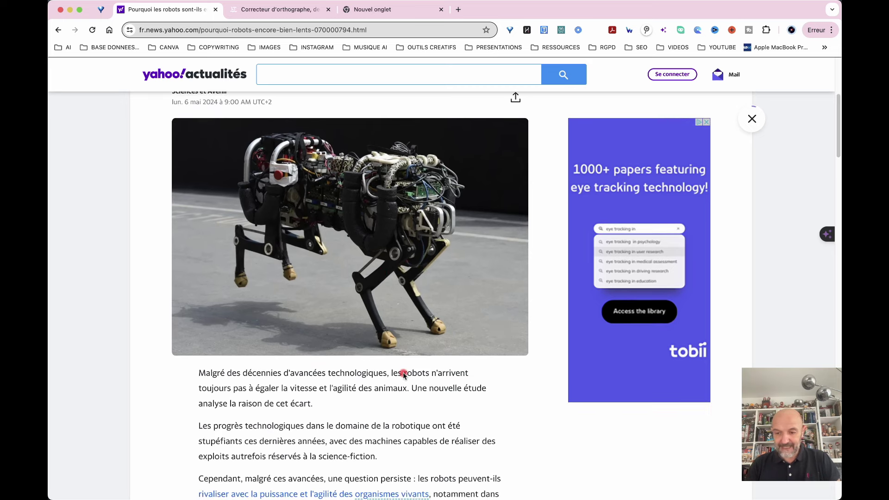
scroll(404, 374, "down", 1)
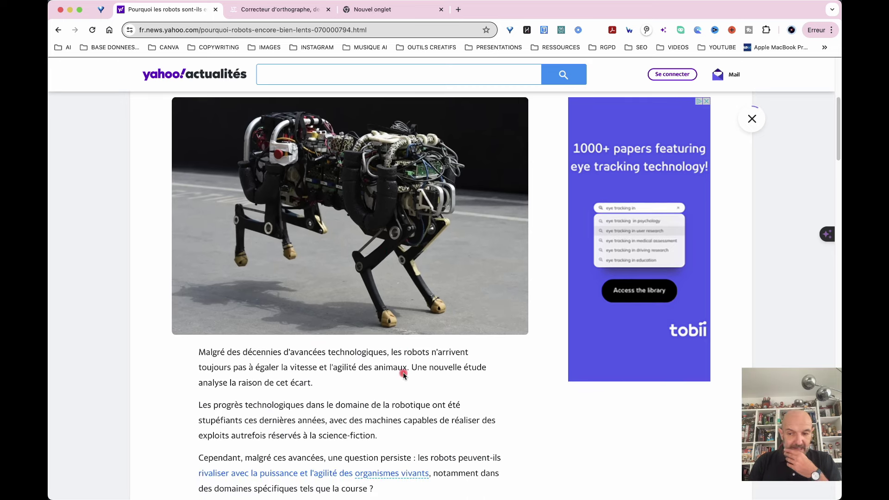
scroll(403, 375, "down", 5)
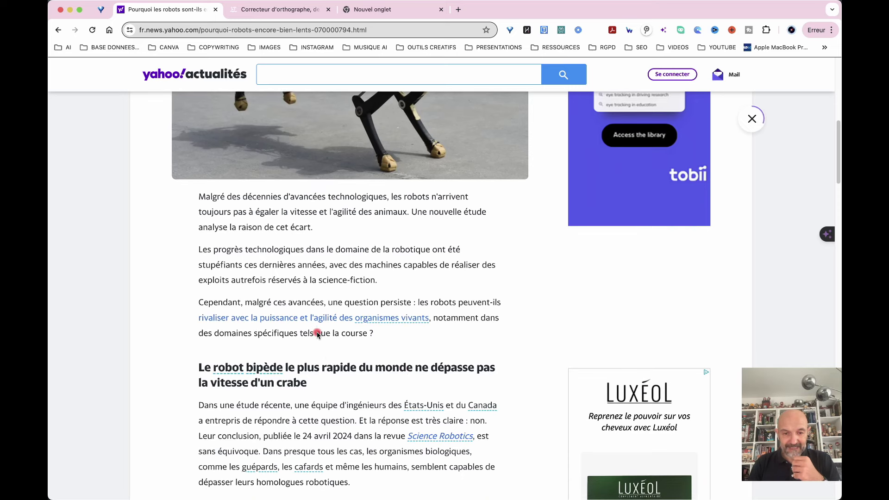
- Open the article linked from "organismes vivants", view its heading and introduction, and close it
left_click(399, 320)
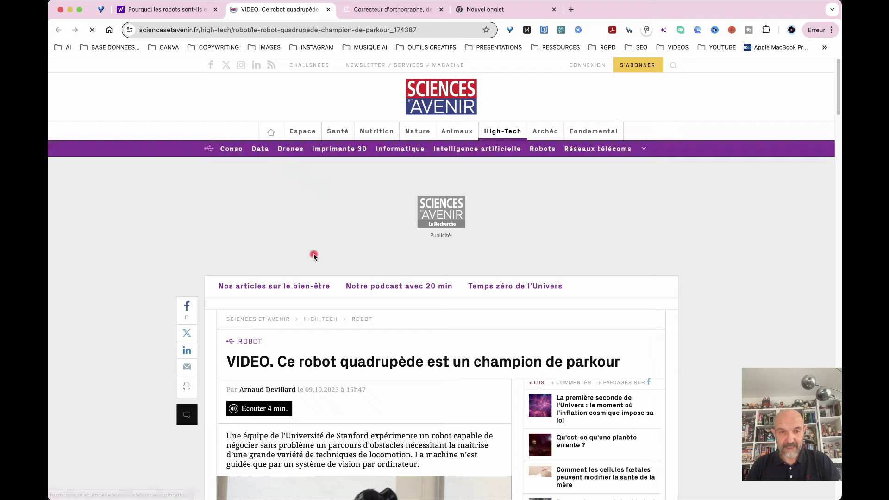
scroll(308, 256, "down", 4)
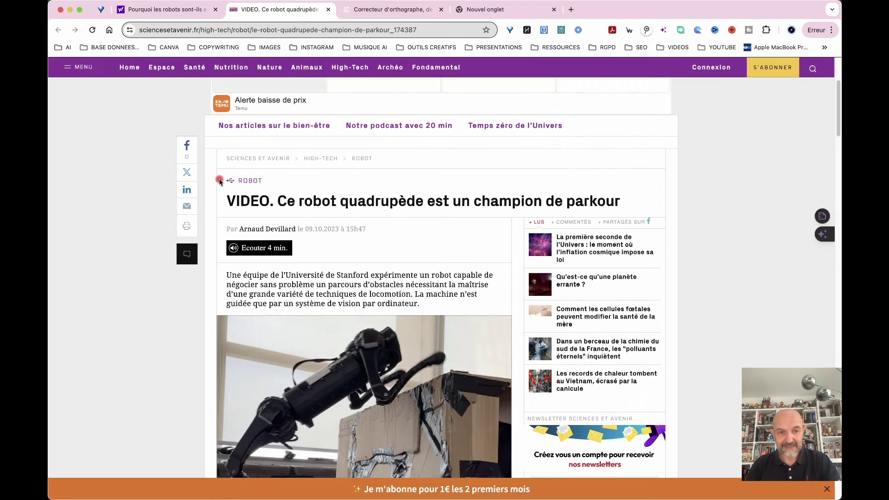
scroll(219, 181, "up", 4)
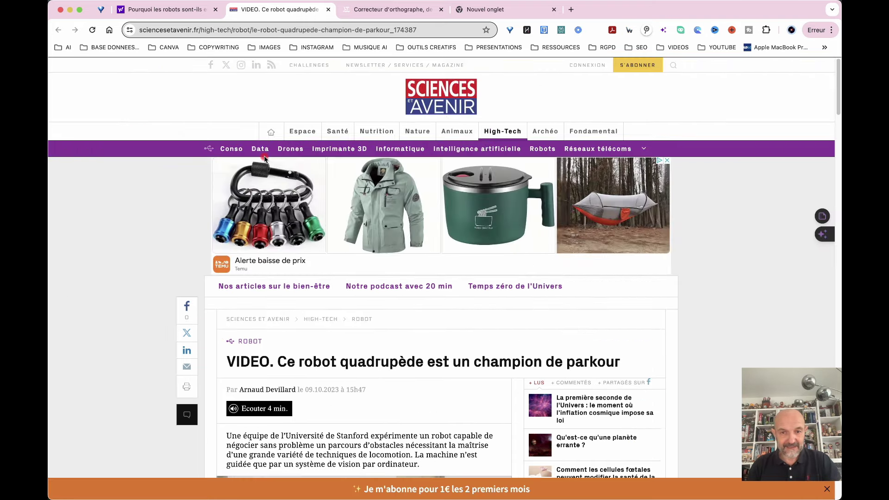
left_click(328, 10)
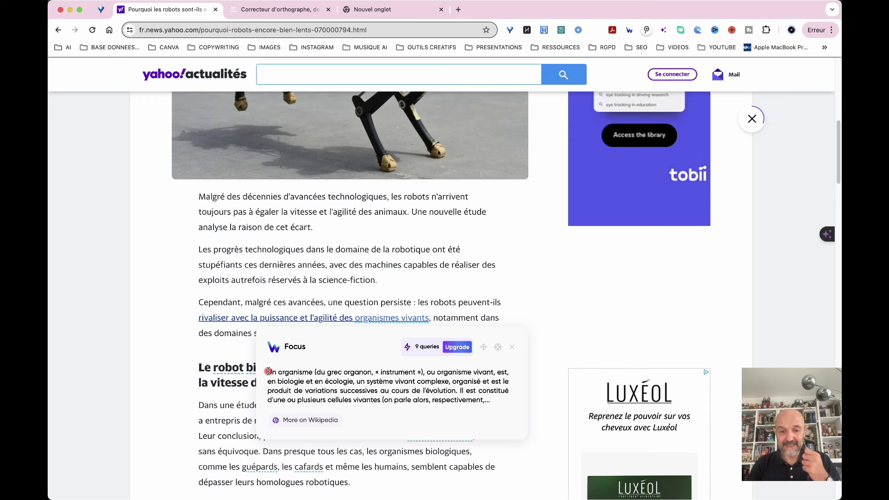
- Open the Science Robotics study linked in the section on the fastest bipedal robot, and close it
scroll(269, 371, "down", 4)
left_click(446, 246)
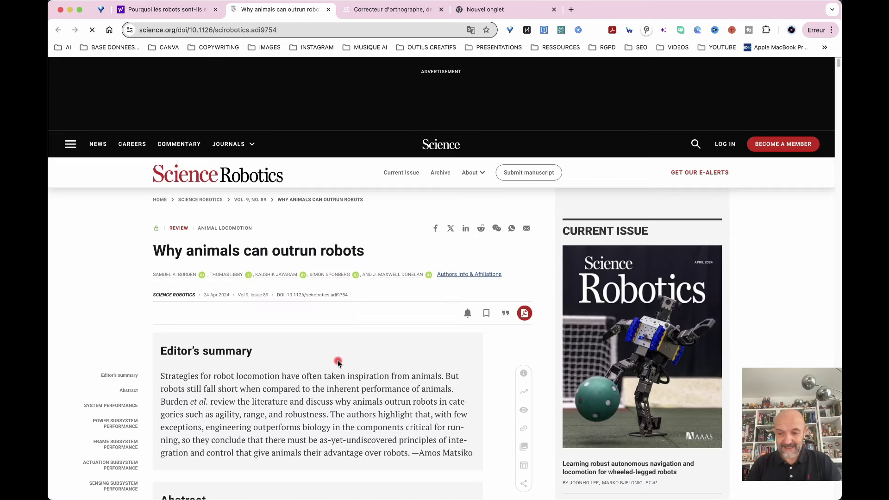
left_click(328, 10)
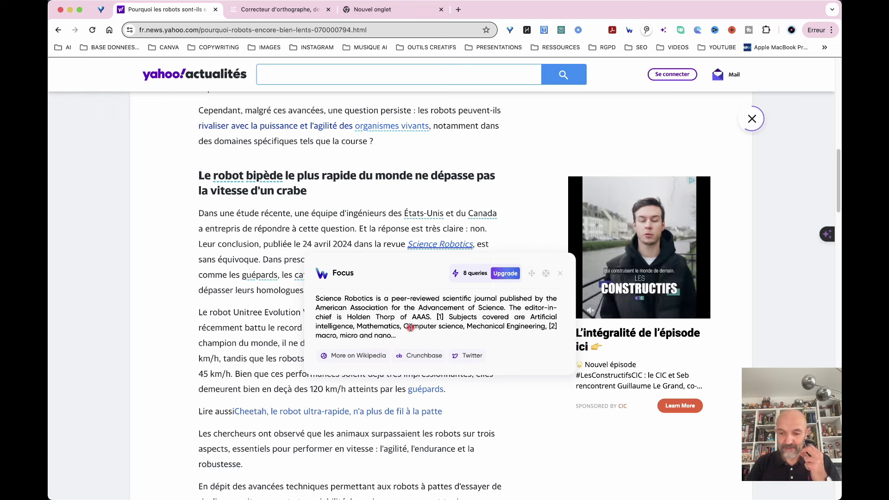
- Look through the list of installed browser extensions and dismiss it
left_click(766, 30)
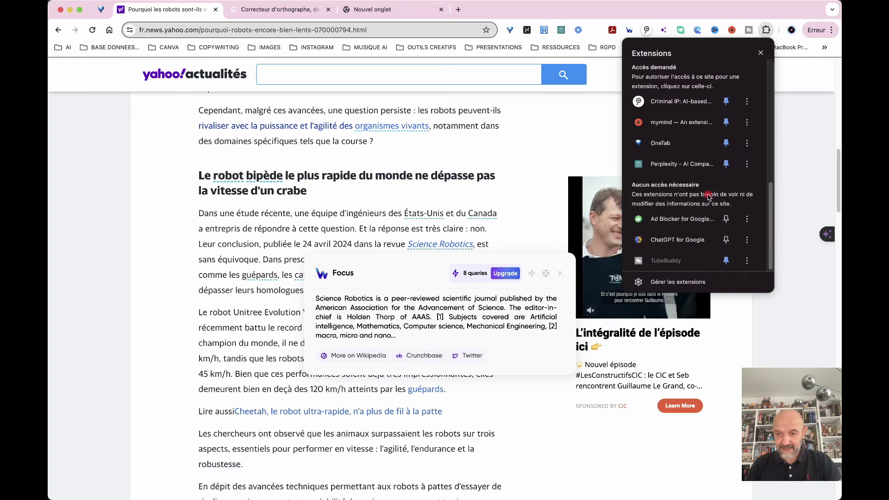
scroll(707, 197, "up", 4)
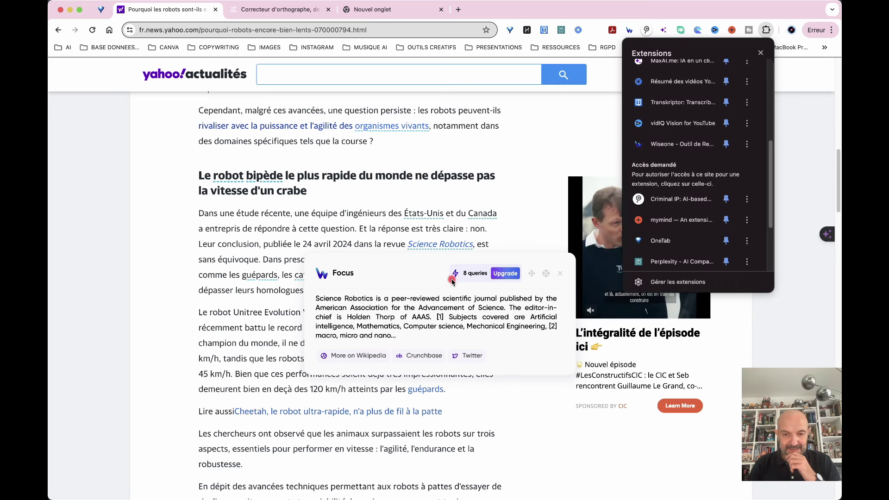
left_click(217, 332)
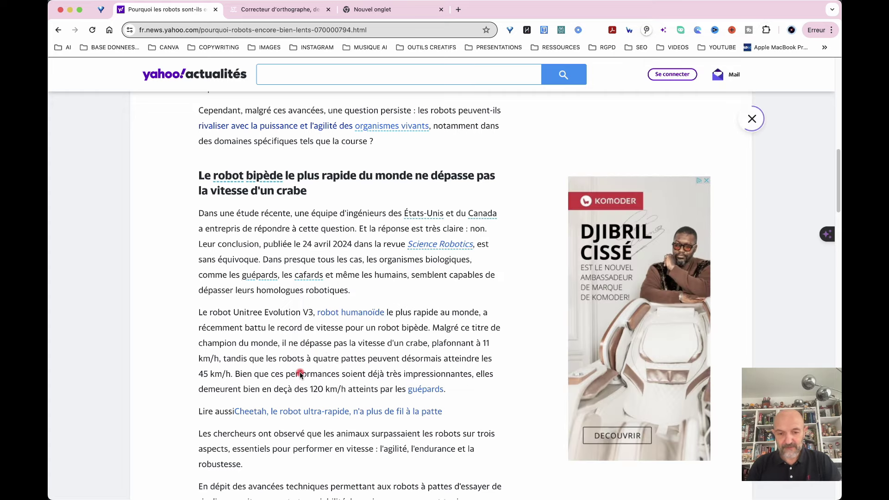
- Skim the rest of the Yahoo article, view the Transkriptor extension's options, and dismiss them
scroll(300, 375, "down", 5)
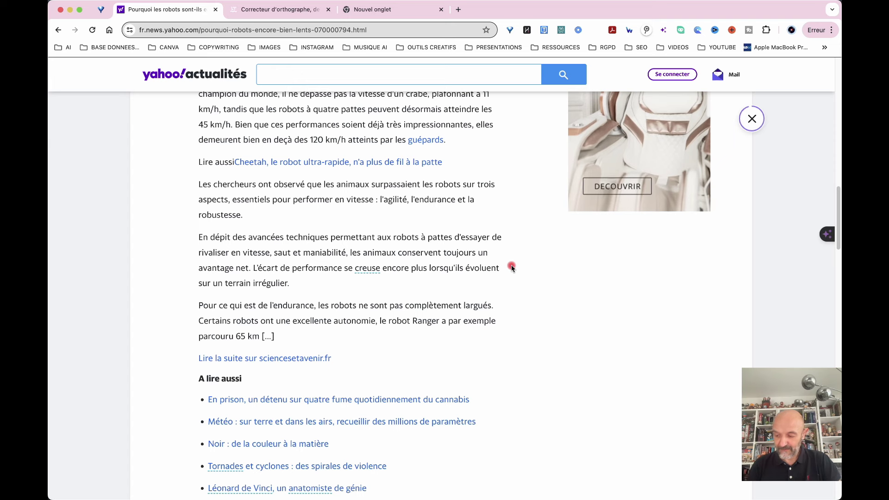
scroll(511, 268, "up", 15)
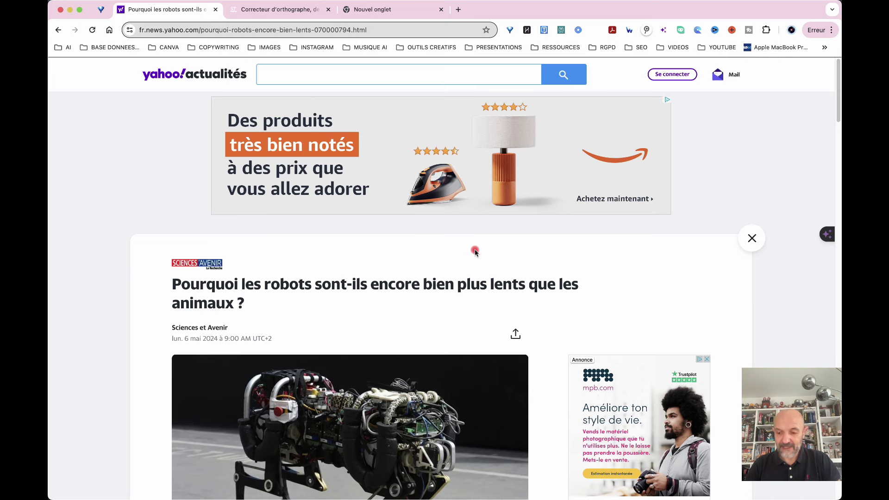
left_click(767, 30)
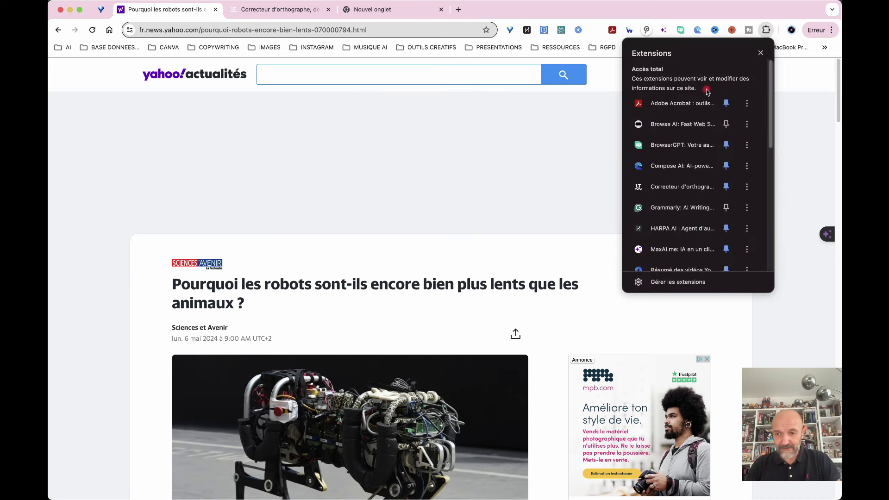
scroll(686, 206, "down", 5)
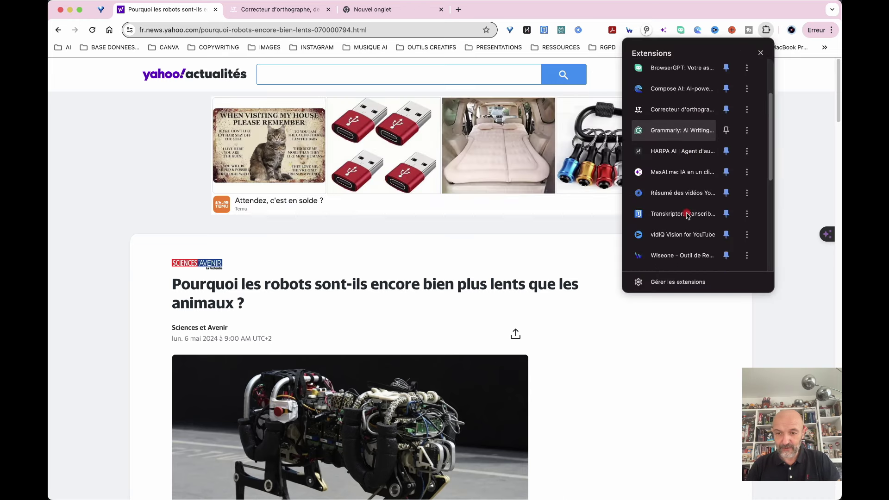
scroll(687, 215, "down", 1)
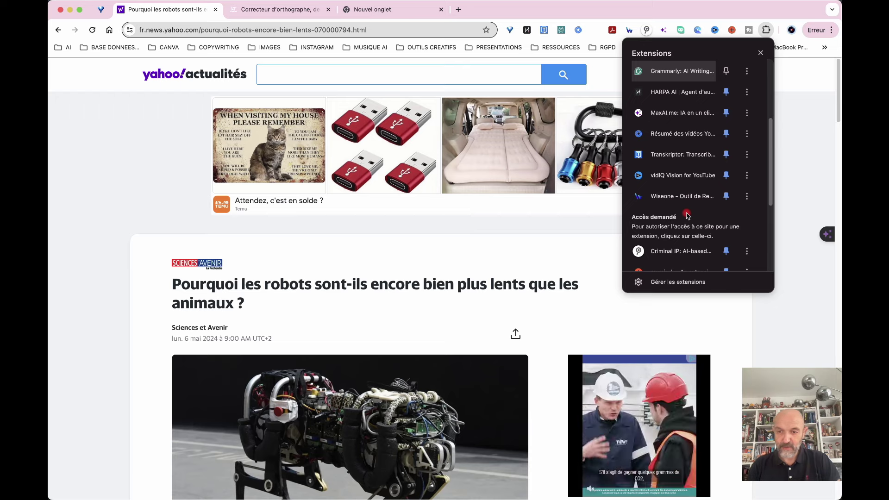
left_click(685, 158)
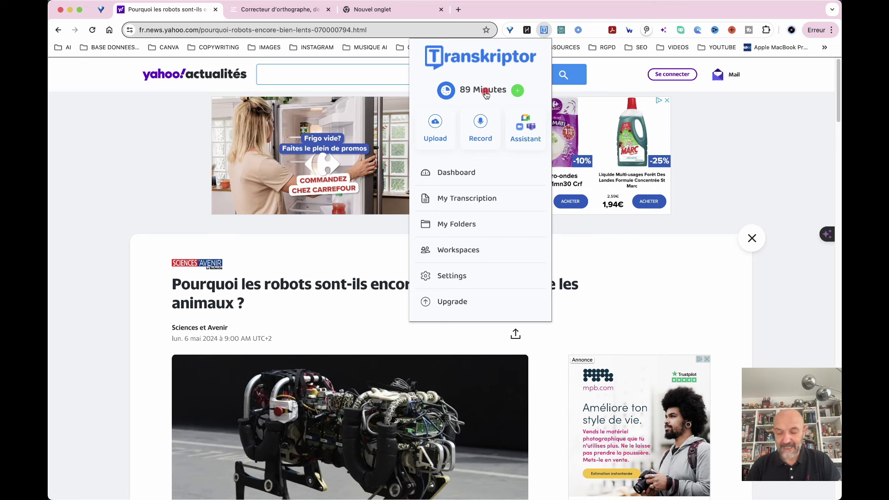
left_click(116, 277)
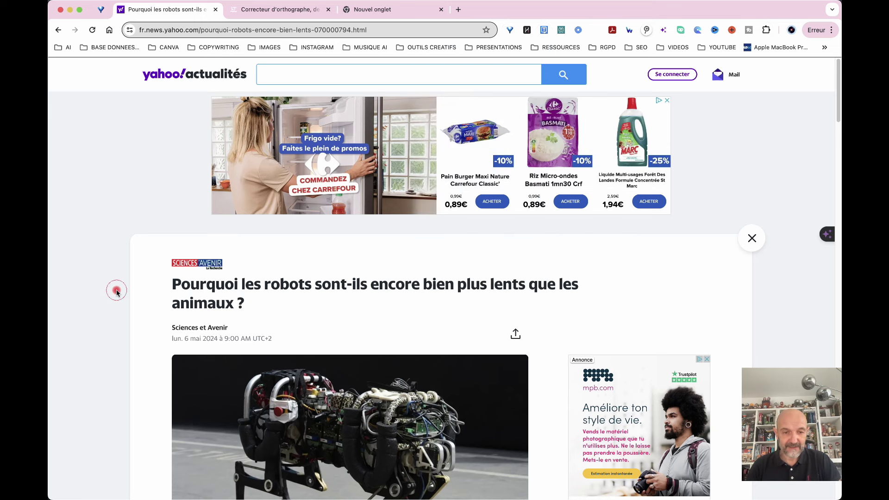
- Reopen the article linked from "organismes vivants" and look through it for the embedded Robot Parkour Learning video
scroll(288, 336, "down", 10)
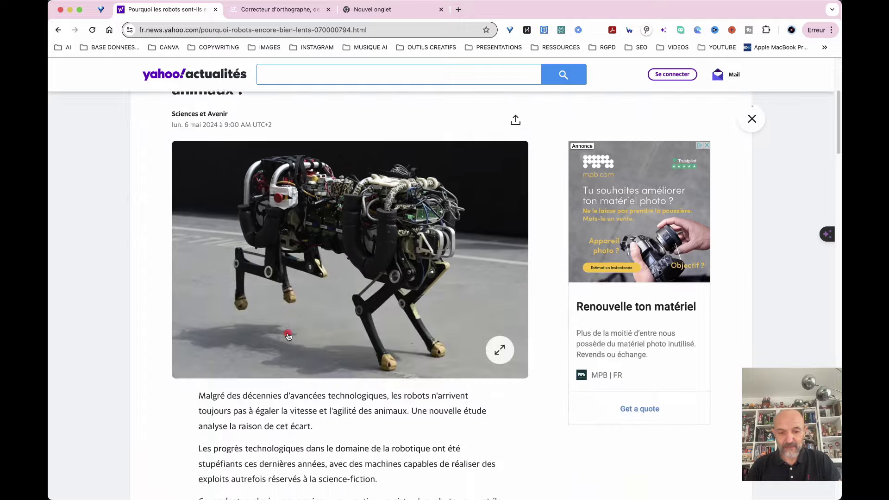
scroll(370, 414, "down", 20)
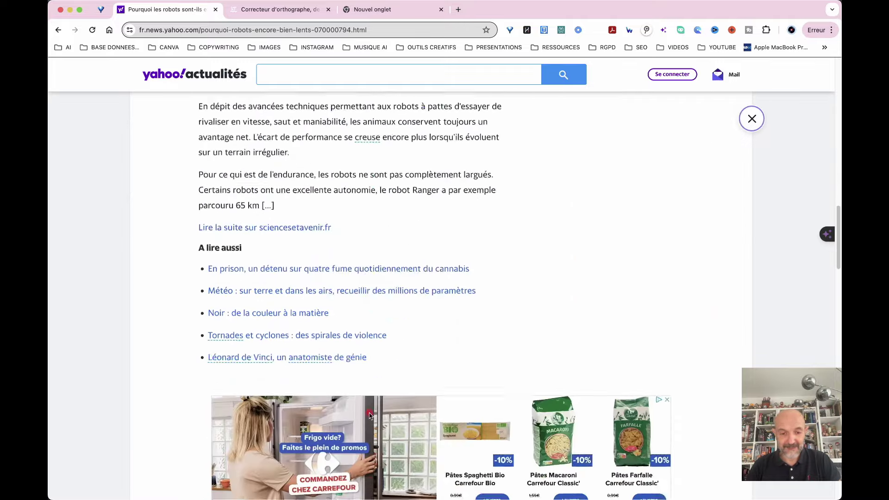
scroll(381, 391, "up", 15)
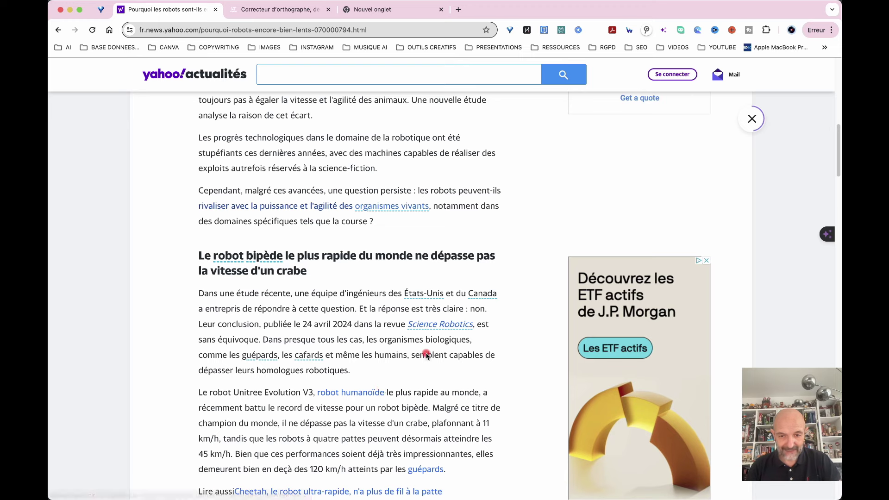
scroll(399, 408, "up", 5)
left_click(399, 408)
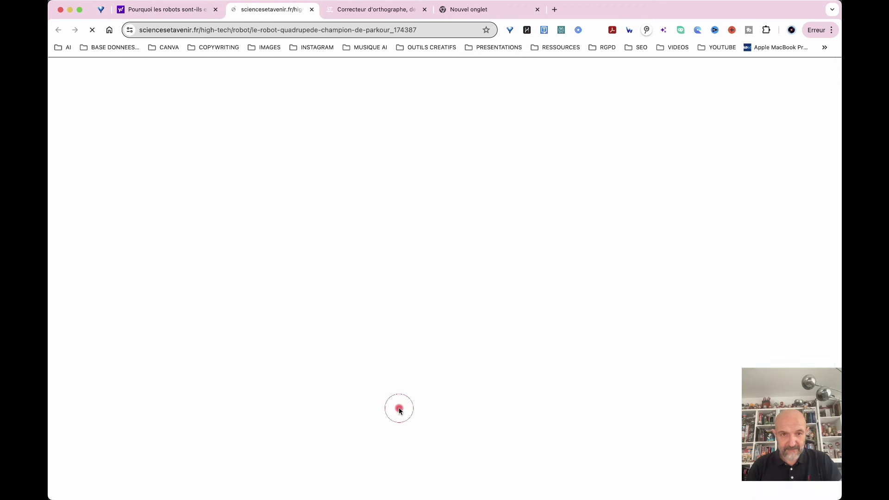
scroll(377, 450, "down", 15)
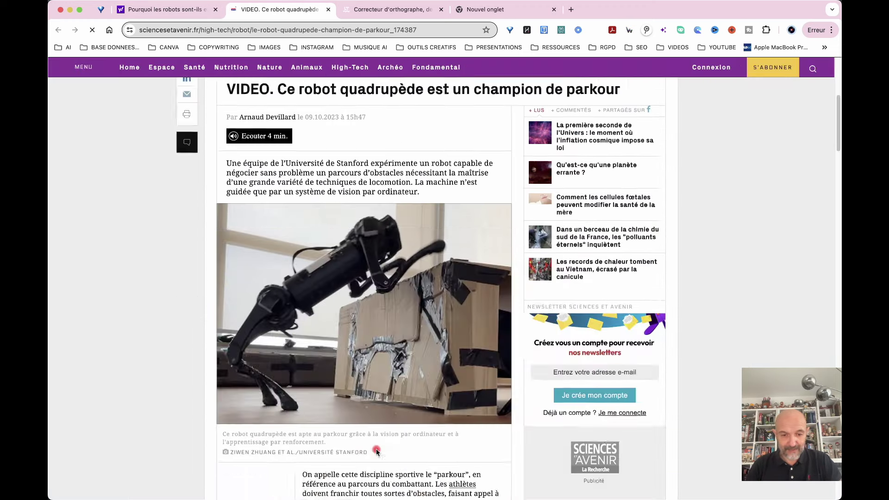
scroll(377, 453, "down", 8)
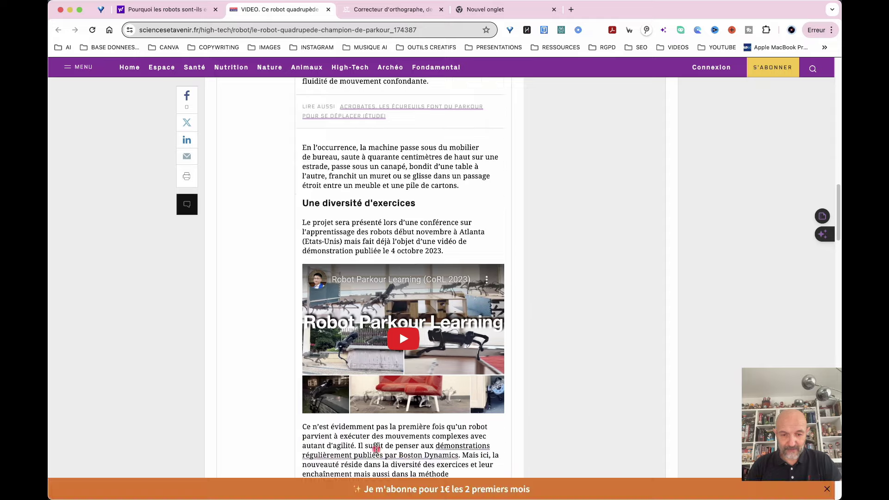
scroll(378, 451, "up", 10)
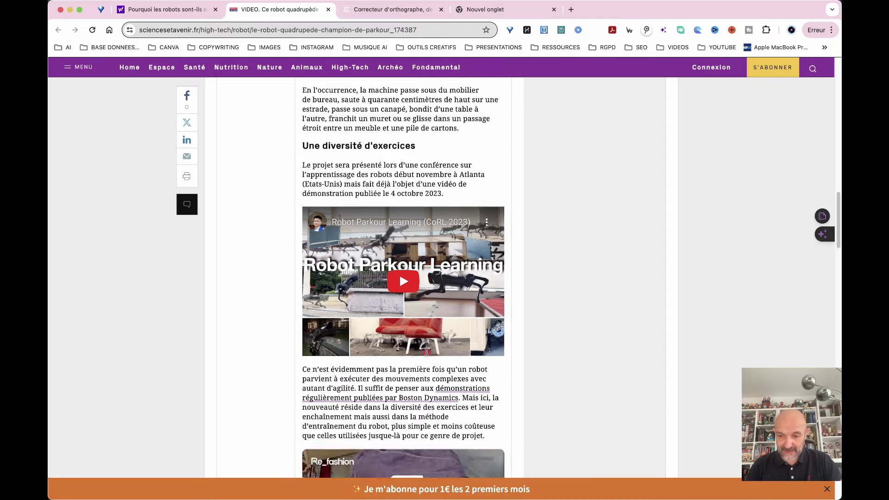
scroll(693, 153, "up", 10)
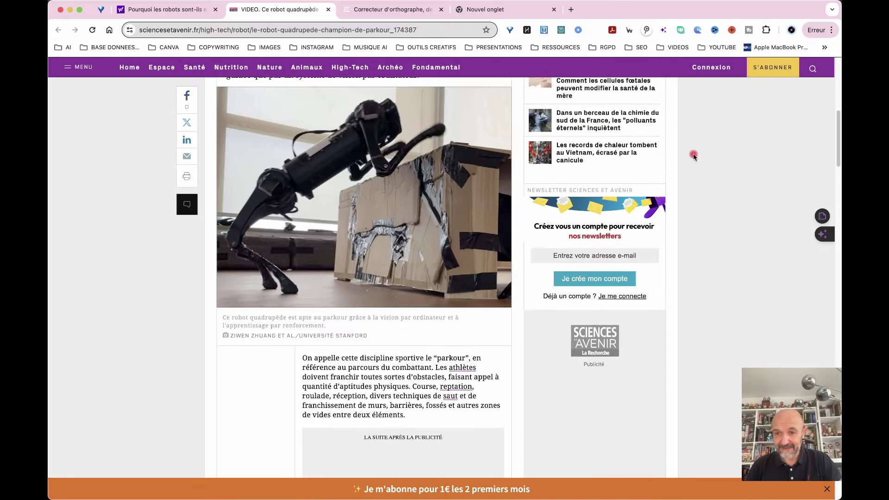
- Open the Transkriptor extension on the quadruped robot article to view its upload, recording and transcription options
left_click(767, 30)
scroll(681, 200, "down", 2)
left_click(681, 200)
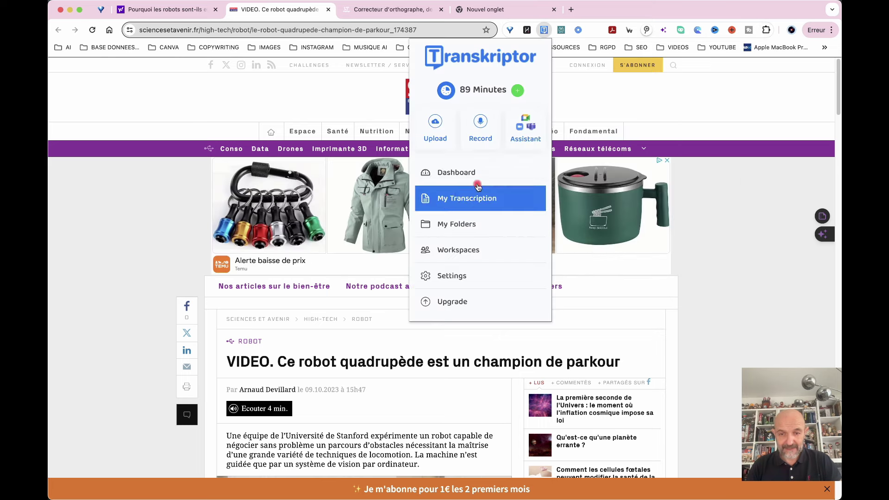
- Open Transkriptor's My Transcription page, sign in with the first Google account, and move the Transkriptor window fully into view
left_click(459, 205)
left_click(235, 144)
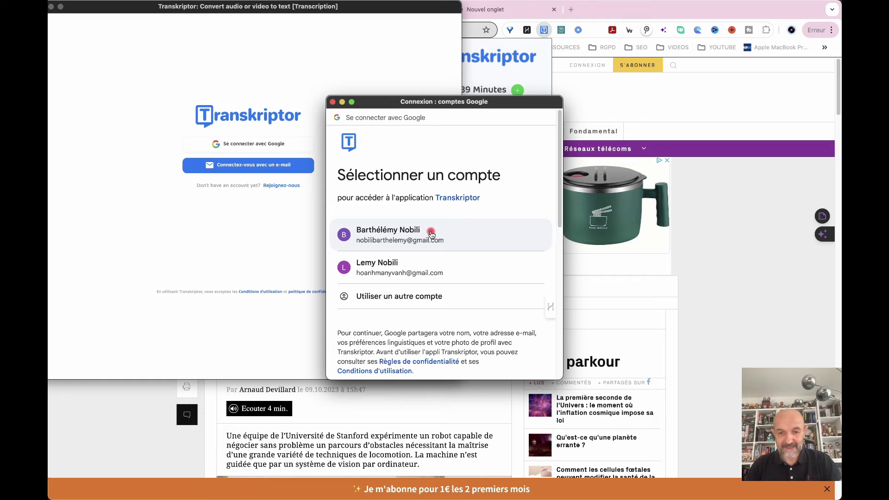
left_click(432, 234)
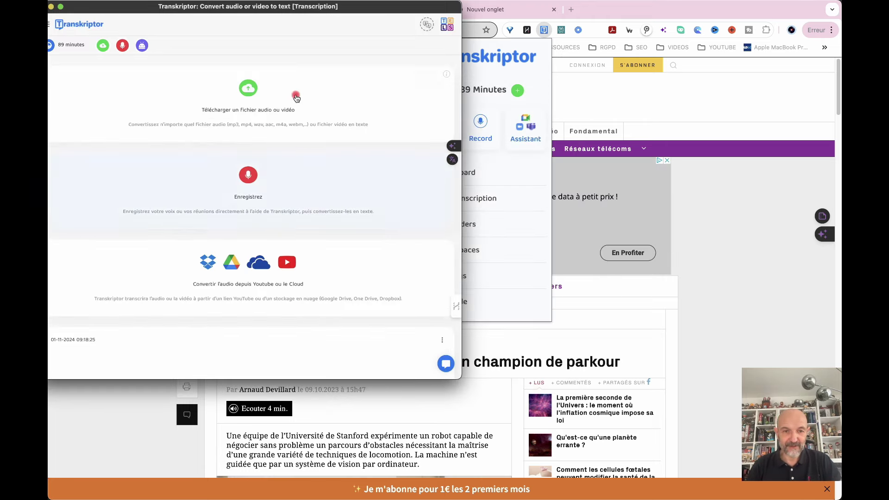
left_click_drag(216, 19, 425, 54)
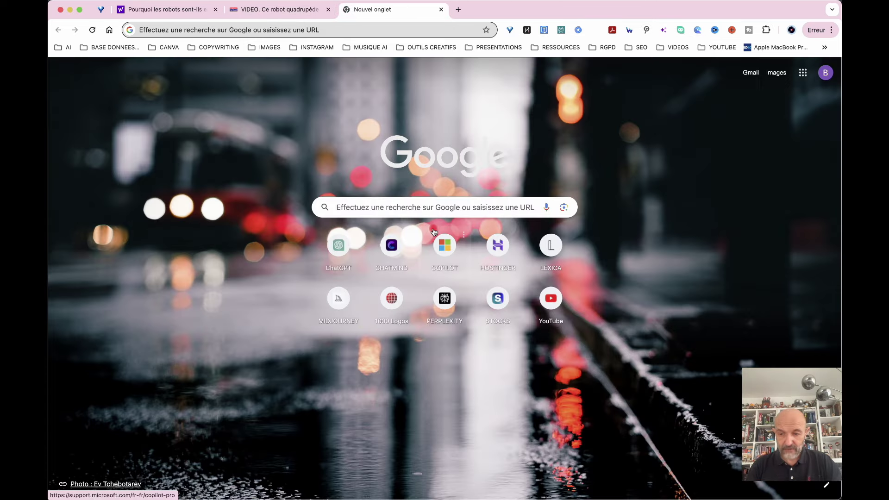
- Open the YouTube video "Mise à jour PHOTOSHOP hallucinantes" from the user's own channel and pause it
left_click(549, 302)
left_click(101, 187)
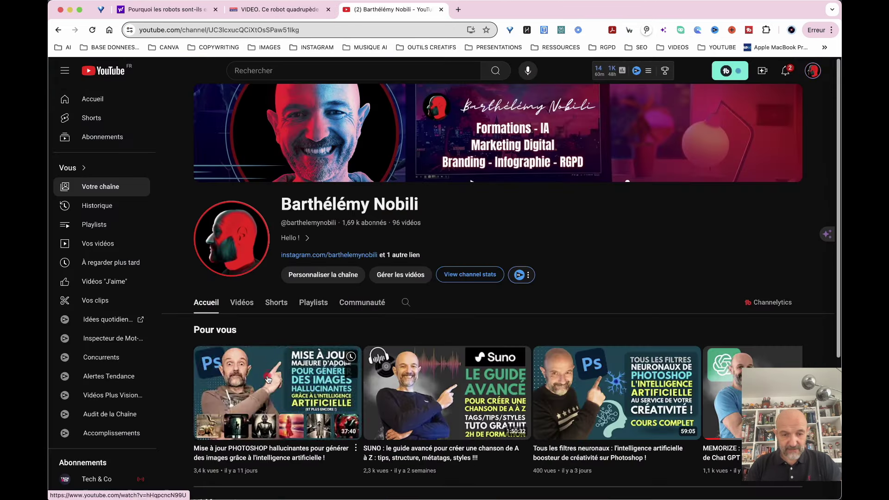
left_click(264, 395)
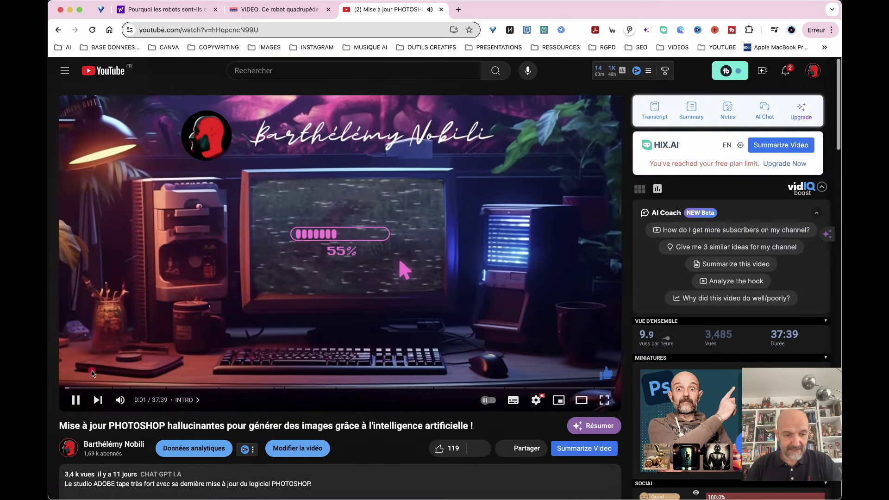
left_click(76, 401)
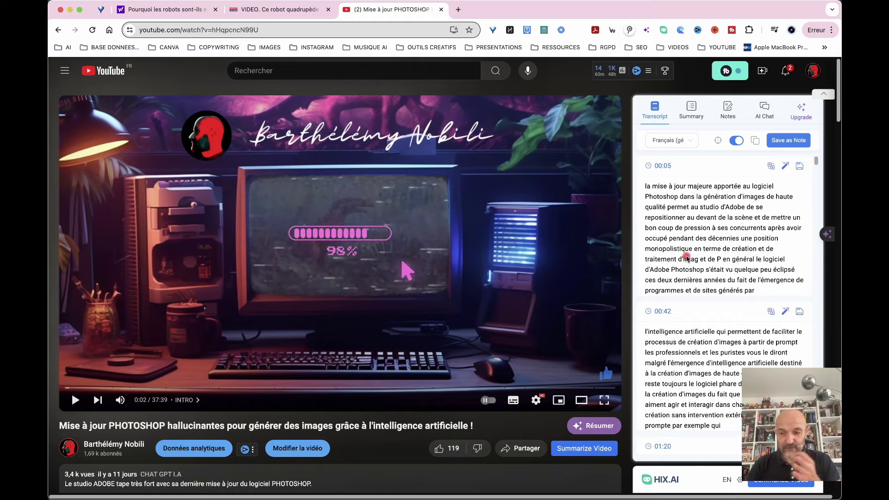
- Look through the timestamped French transcript generated beside the Photoshop video
scroll(687, 259, "down", 15)
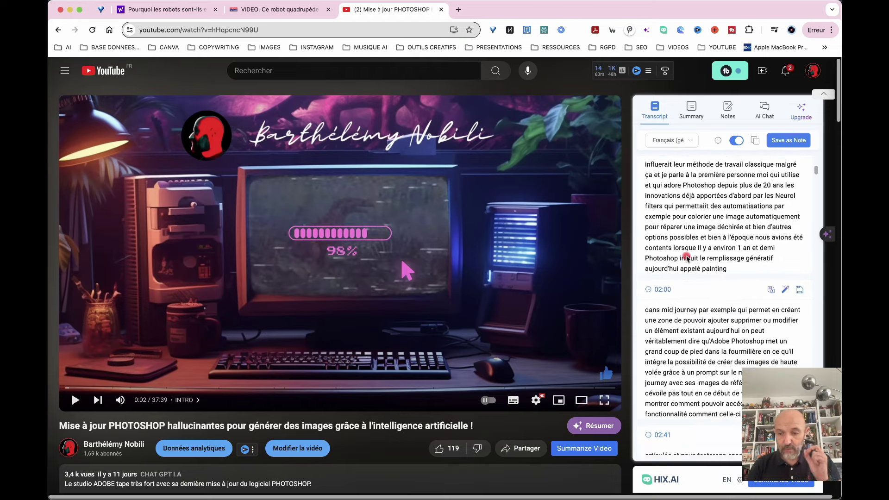
scroll(688, 259, "down", 8)
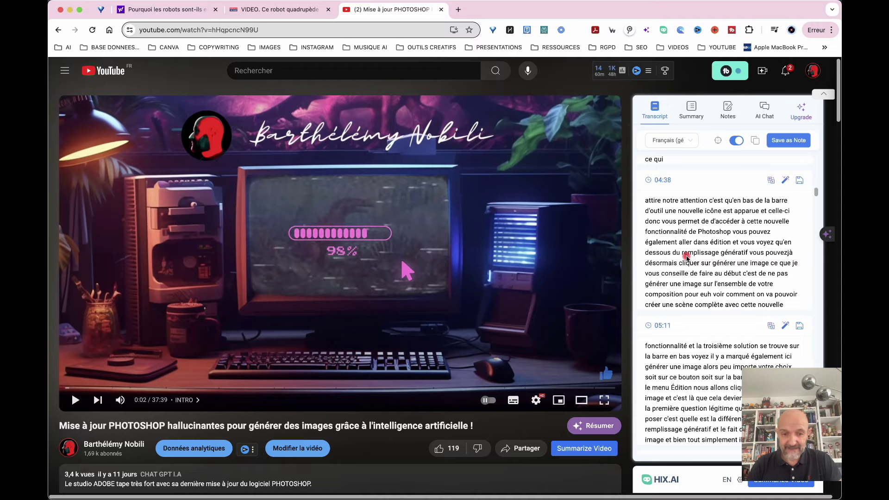
scroll(687, 260, "down", 15)
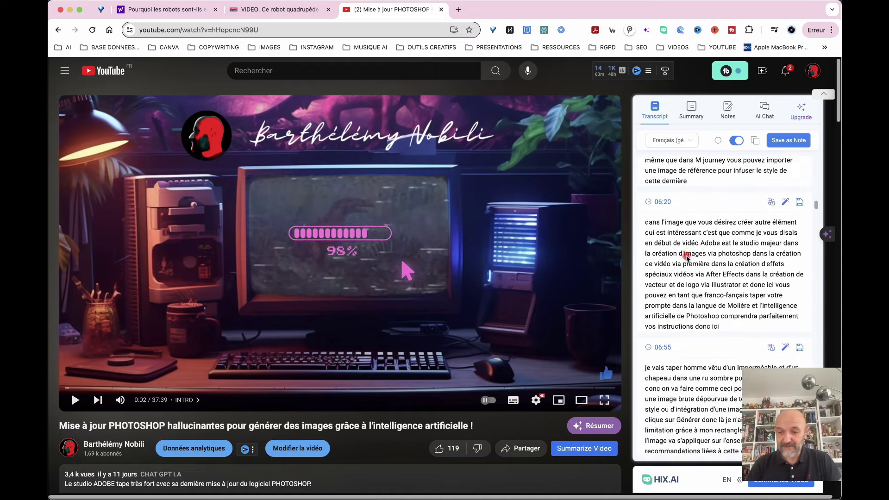
scroll(687, 259, "down", 5)
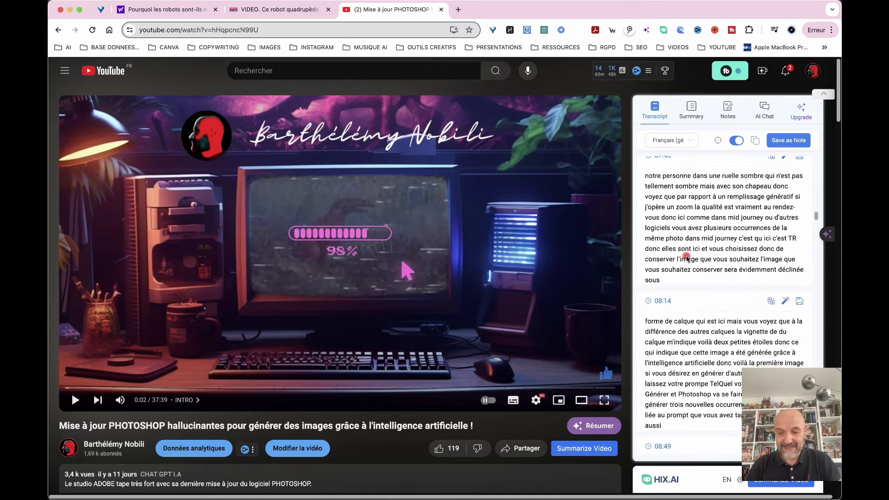
scroll(687, 259, "down", 8)
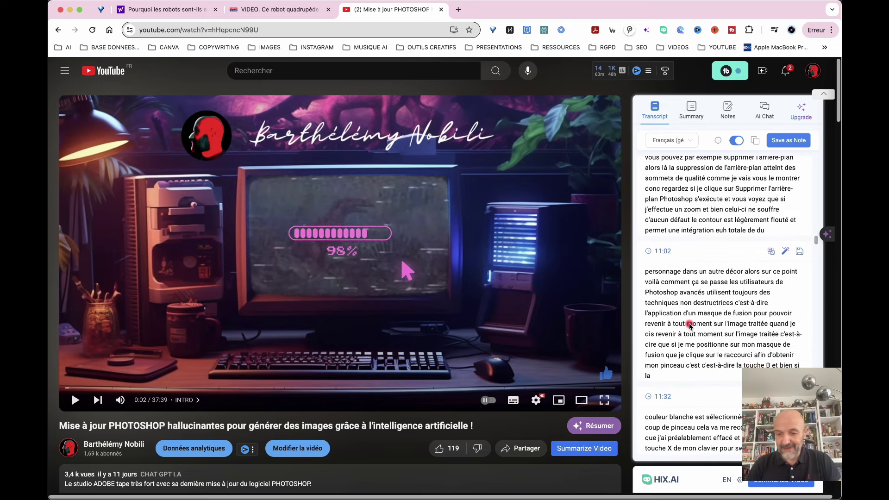
scroll(689, 326, "down", 10)
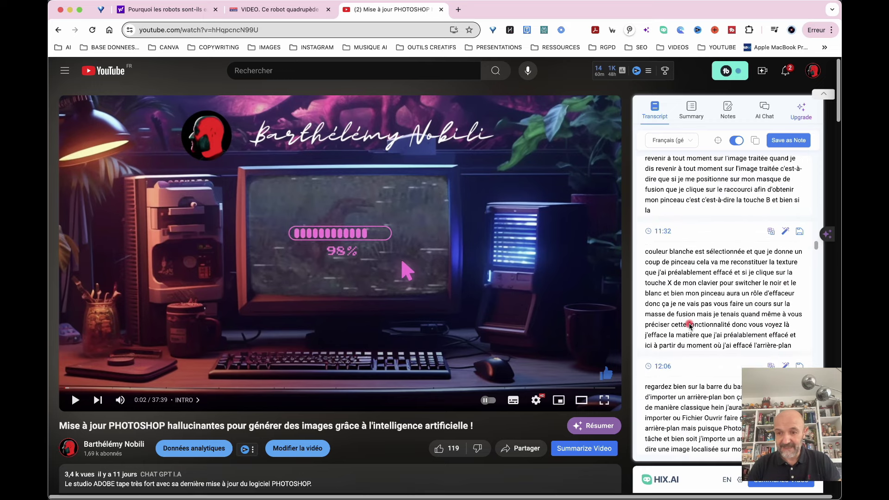
scroll(689, 325, "down", 10)
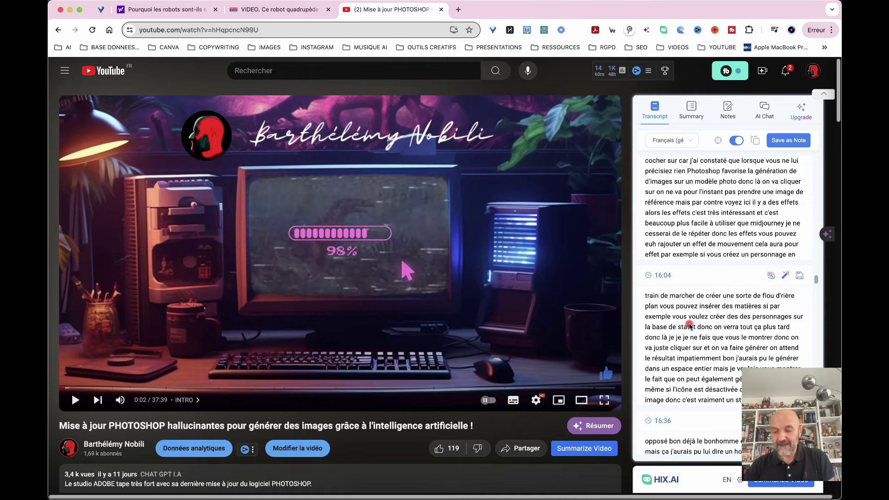
scroll(690, 325, "down", 8)
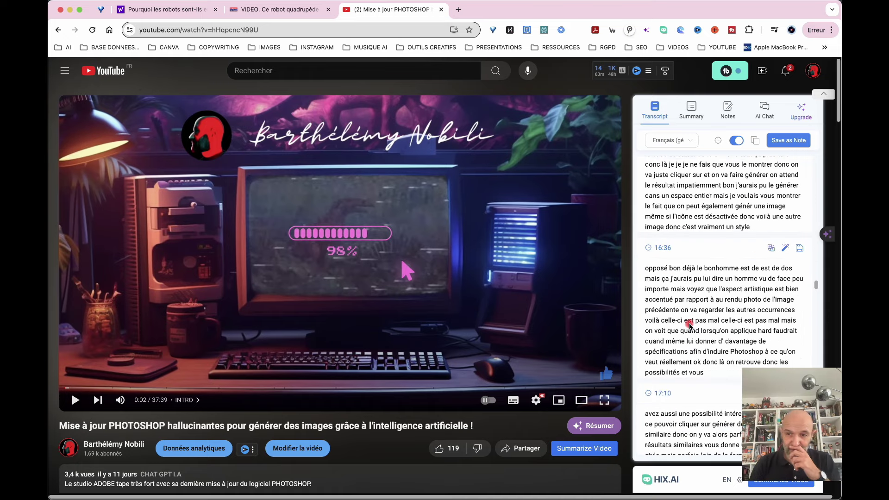
scroll(690, 326, "up", 15)
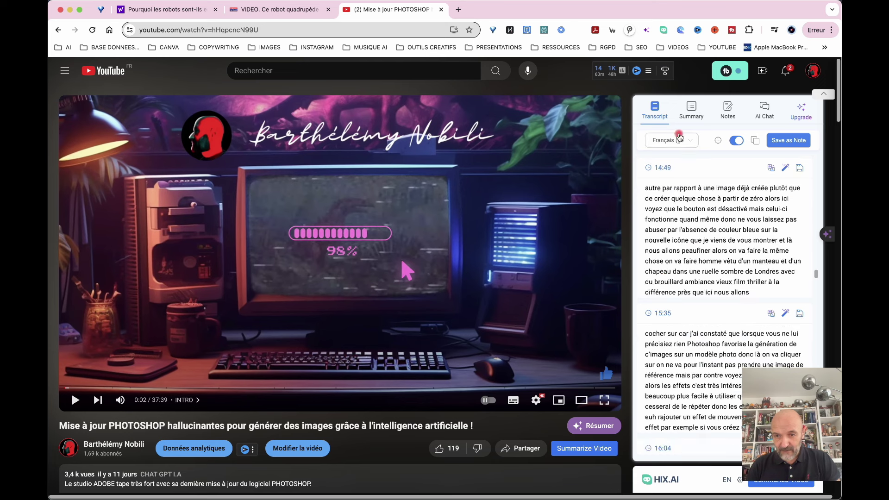
- View the AI summary of the Photoshop video, including its Résumé and Points forts sections
left_click(692, 113)
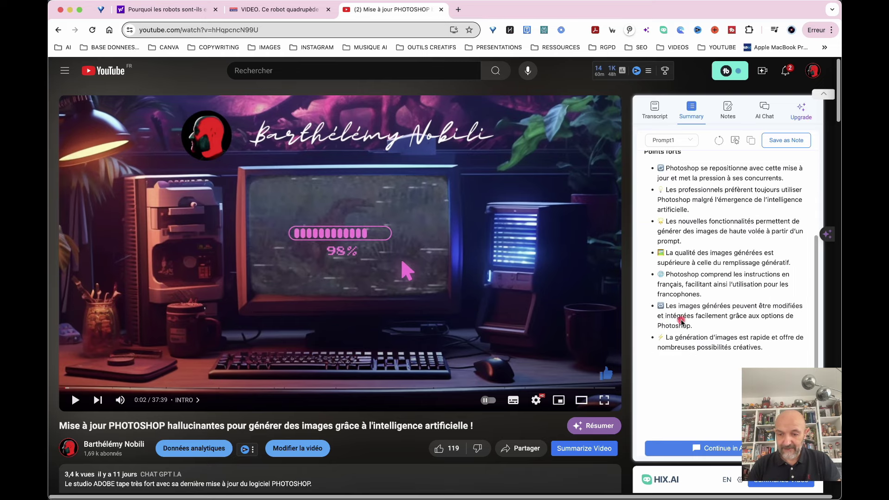
scroll(682, 322, "up", 2)
scroll(682, 323, "up", 3)
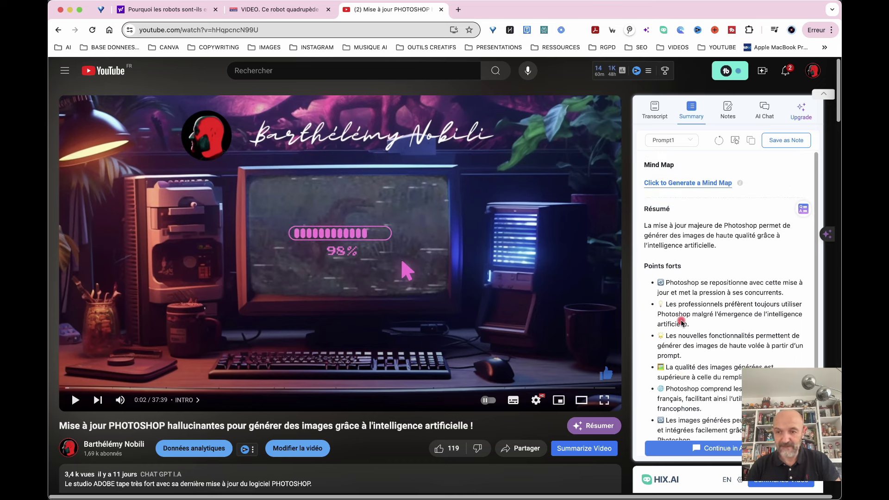
- Save the 14:49 transcript segment as a note and view it among the video's notes
left_click(650, 107)
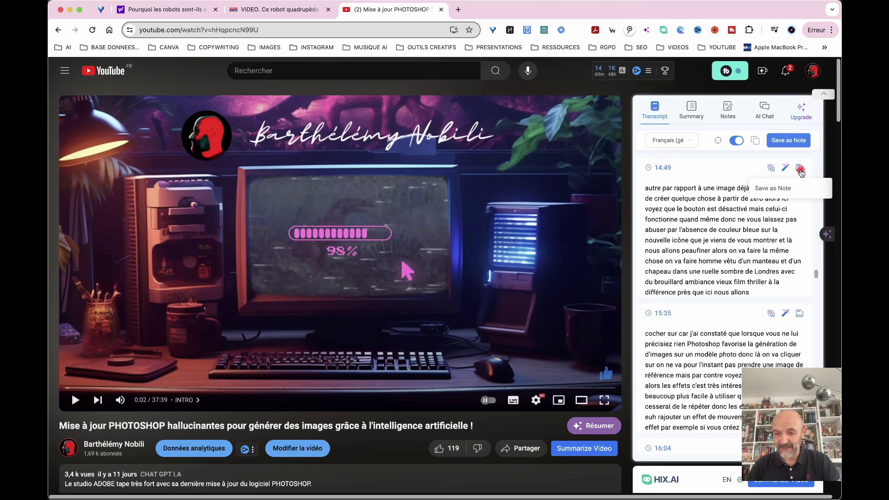
left_click(769, 189)
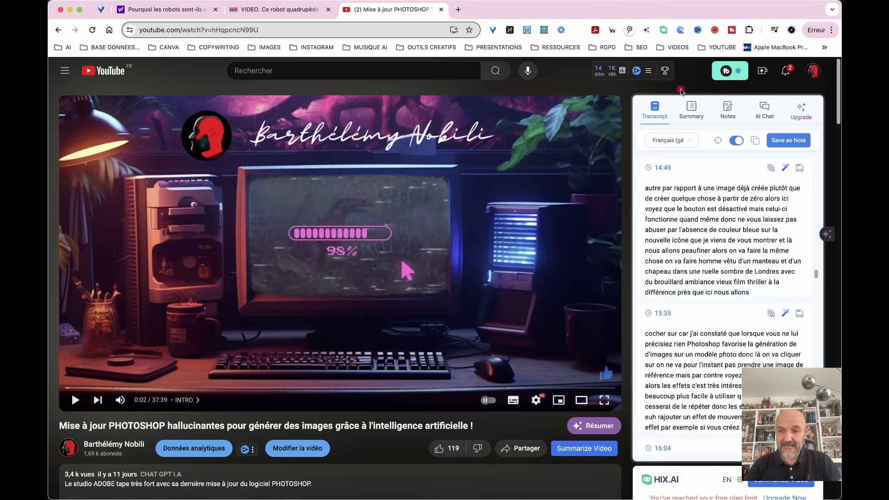
left_click(735, 119)
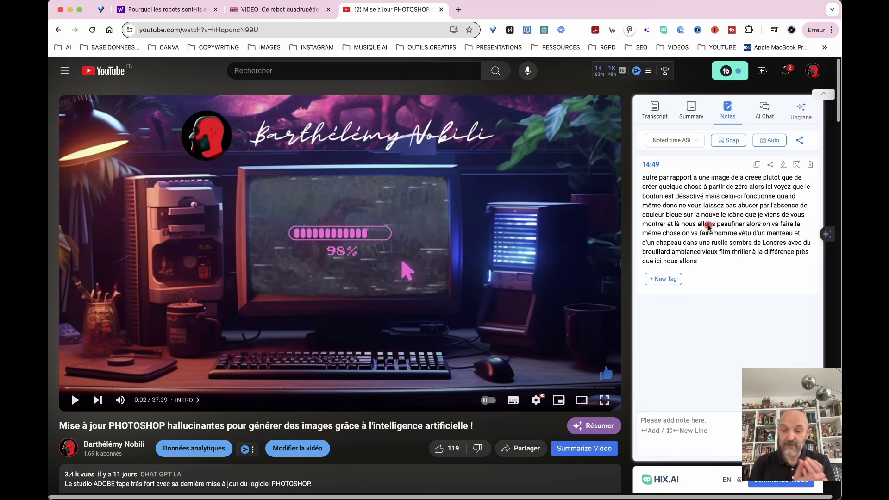
- Save the whole video transcript as a note and look back through the notes up to the first entry
left_click(657, 111)
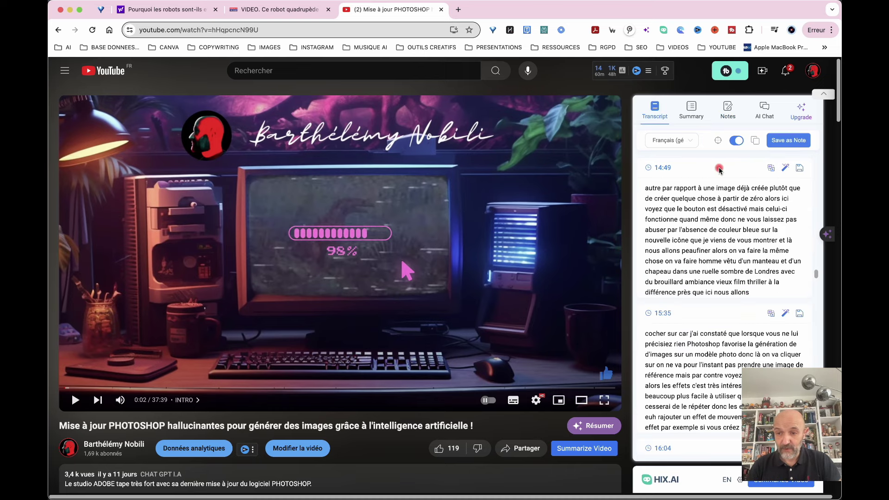
left_click(789, 140)
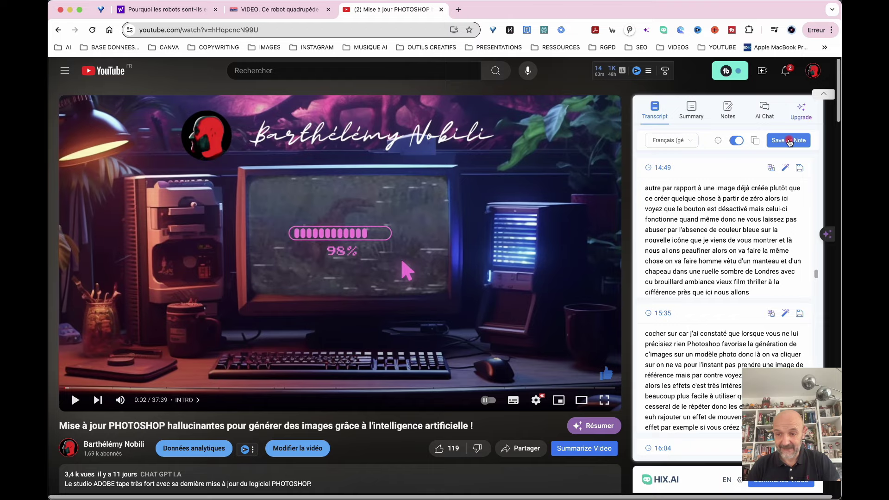
left_click(726, 113)
scroll(694, 252, "down", 2)
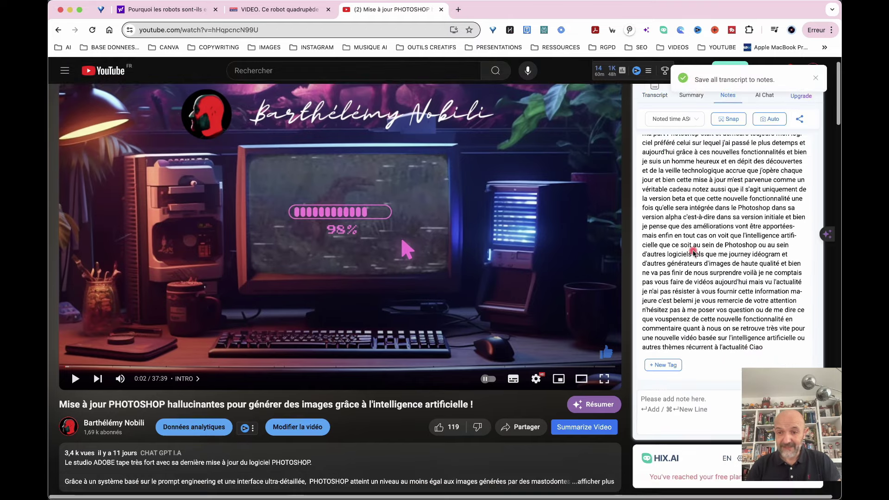
scroll(693, 251, "up", 10)
scroll(694, 251, "up", 10)
scroll(693, 251, "up", 15)
scroll(694, 251, "up", 15)
scroll(693, 253, "up", 10)
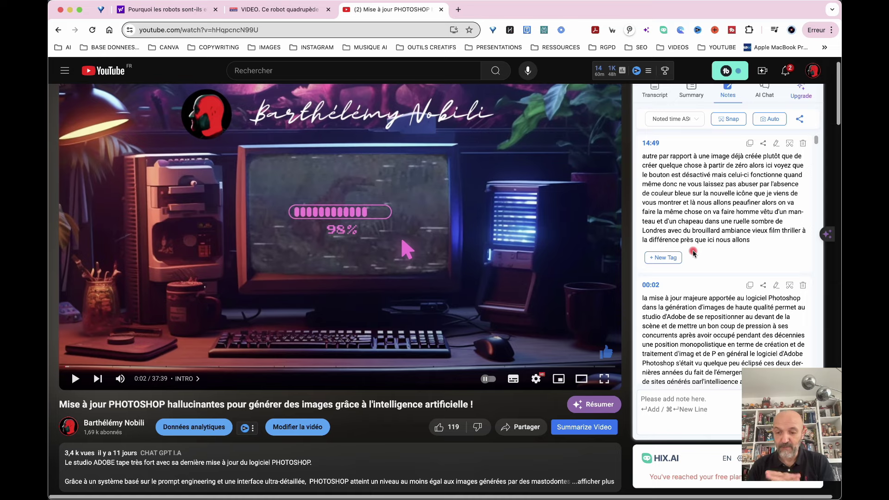
- Close the YouTube video, view and dismiss the NoteGPT extension's options on the quadruped robot article, and skim the article
key("super+w")
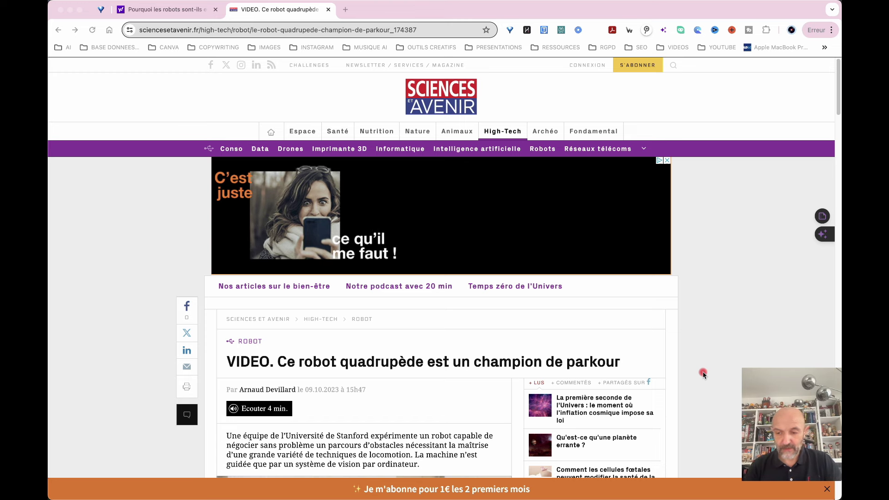
left_click(578, 30)
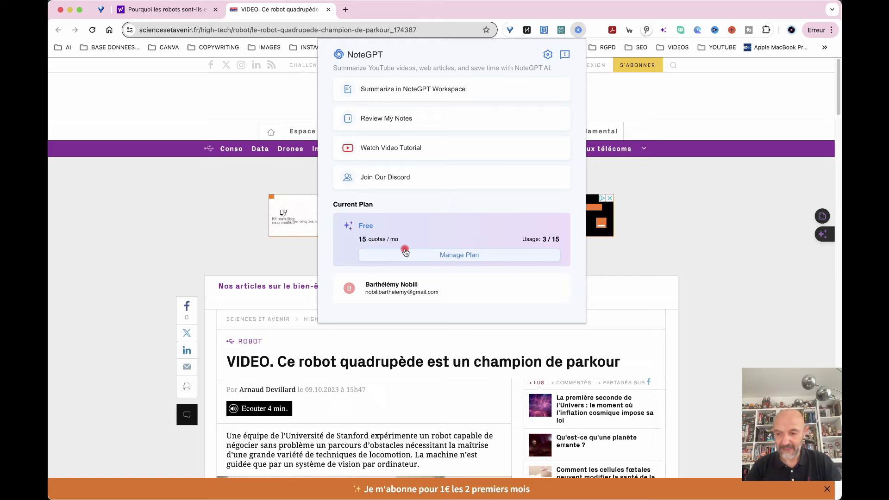
left_click(184, 244)
scroll(318, 403, "down", 3)
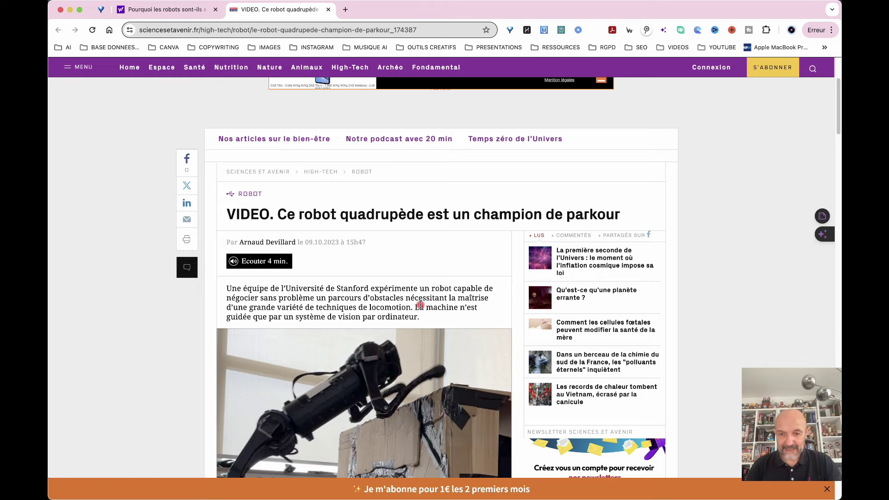
scroll(420, 304, "down", 6)
scroll(421, 305, "up", 2)
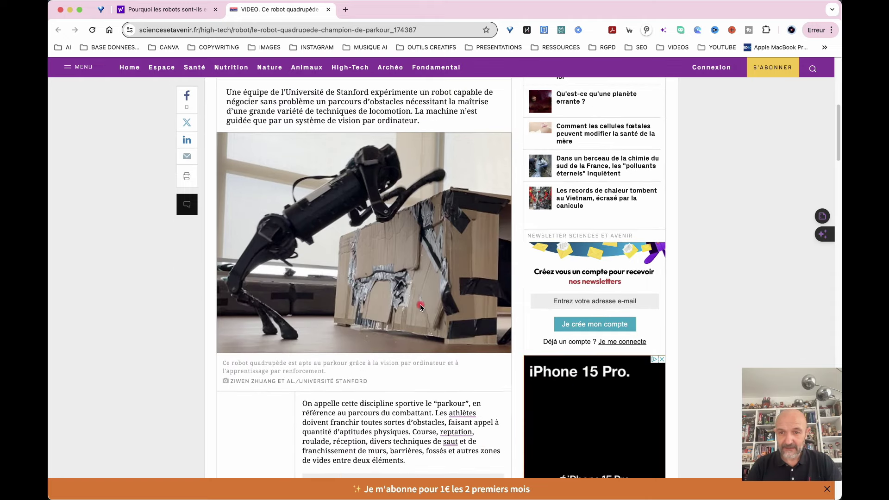
scroll(421, 304, "up", 3)
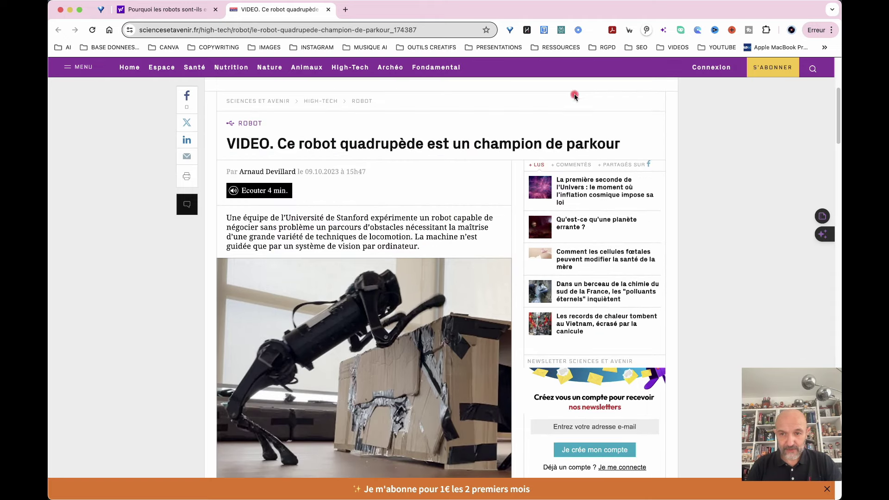
- Open Summarize in NoteGPT Workspace, sign in with the first Google account, and activate the YouTube Summary link field
left_click(578, 30)
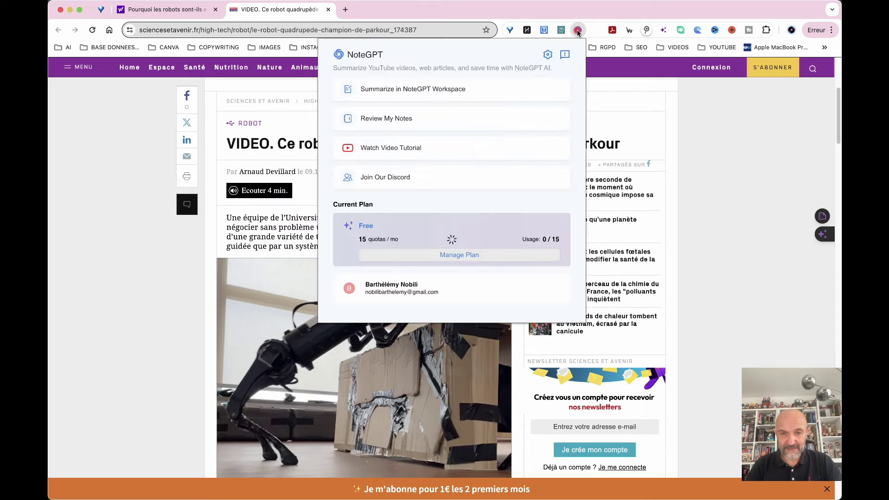
left_click(410, 91)
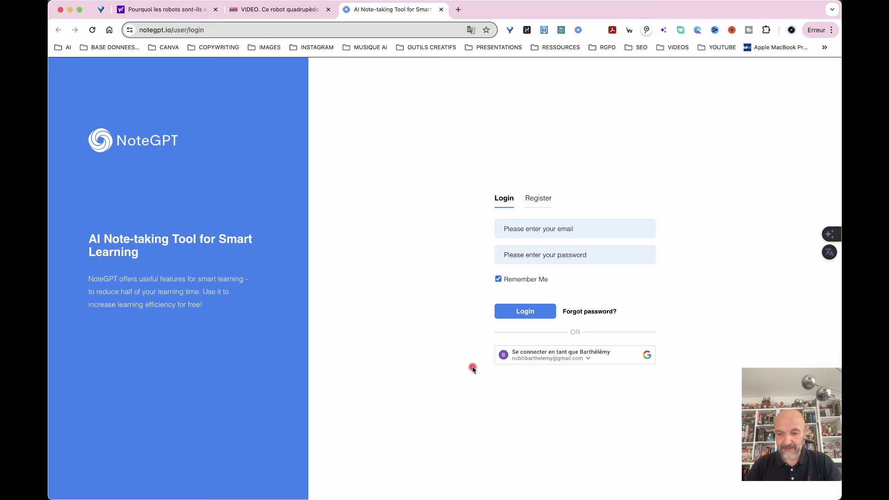
left_click(560, 351)
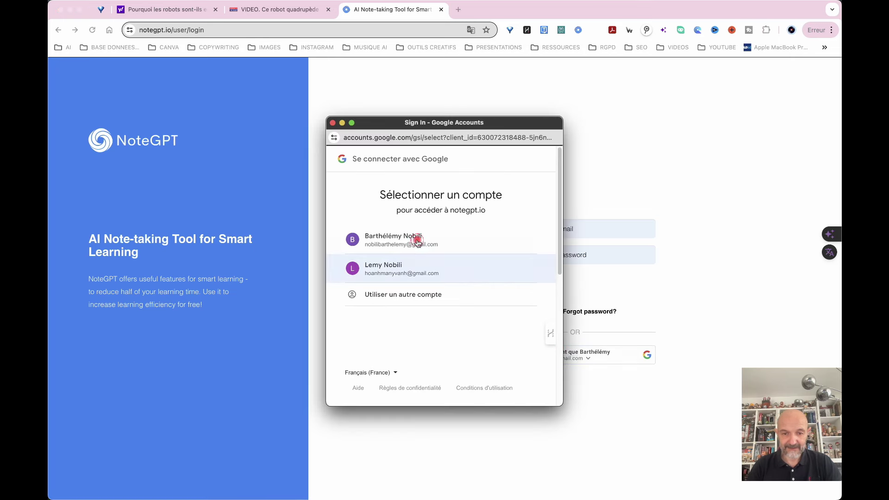
left_click(417, 240)
left_click(456, 229)
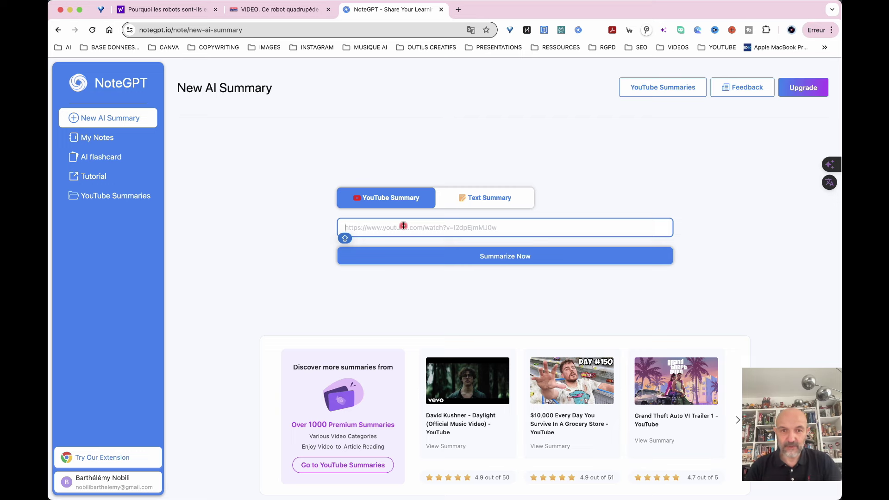
- Open YouTube in a new tab, go to the account's own channel, and open the Photoshop AI image generation update video
left_click(459, 9)
left_click(548, 304)
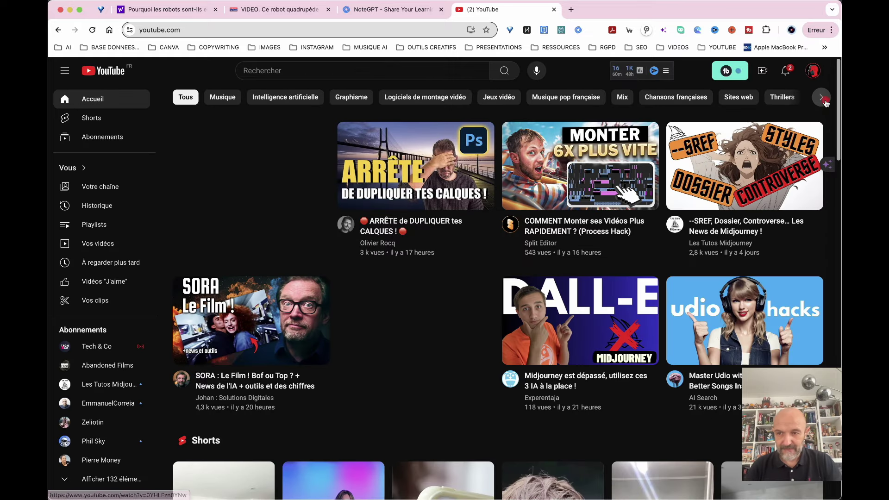
left_click(816, 74)
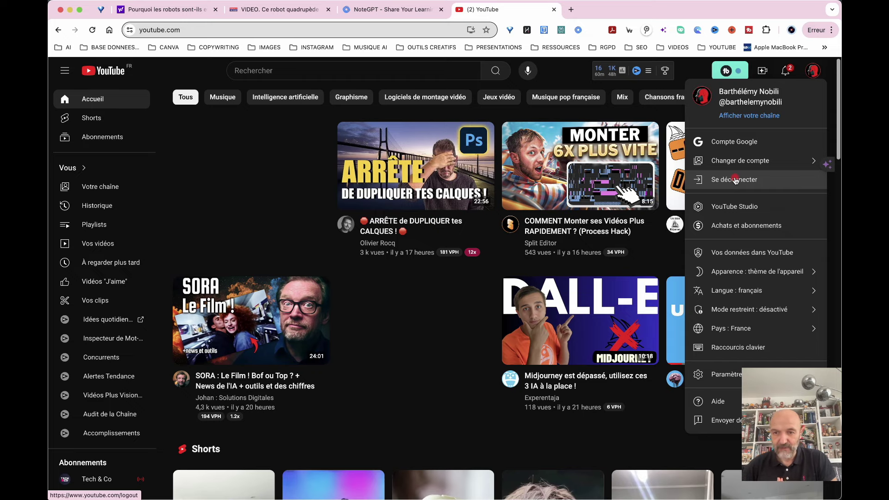
left_click(747, 117)
left_click(281, 415)
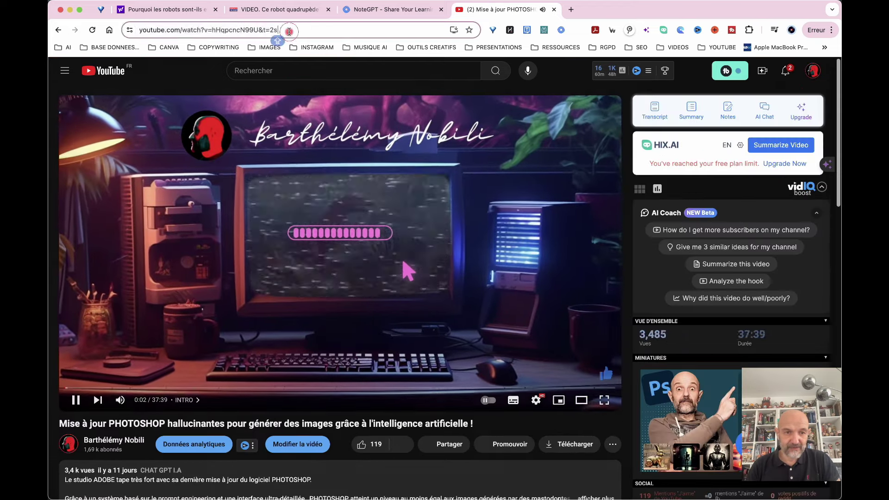
- Copy the Photoshop video's link into NoteGPT's YouTube Summary field and submit it for summarizing
left_click_drag(284, 30, 126, 35)
key("super+c")
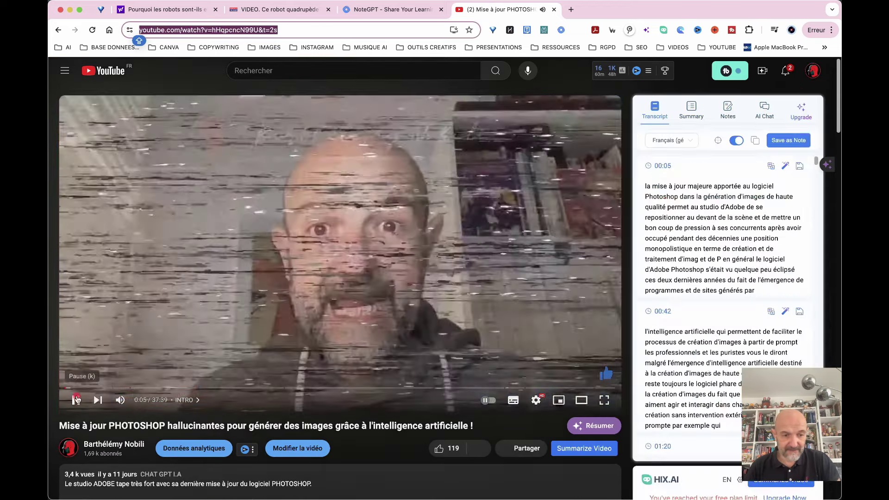
left_click(392, 16)
left_click(433, 232)
key("super+v")
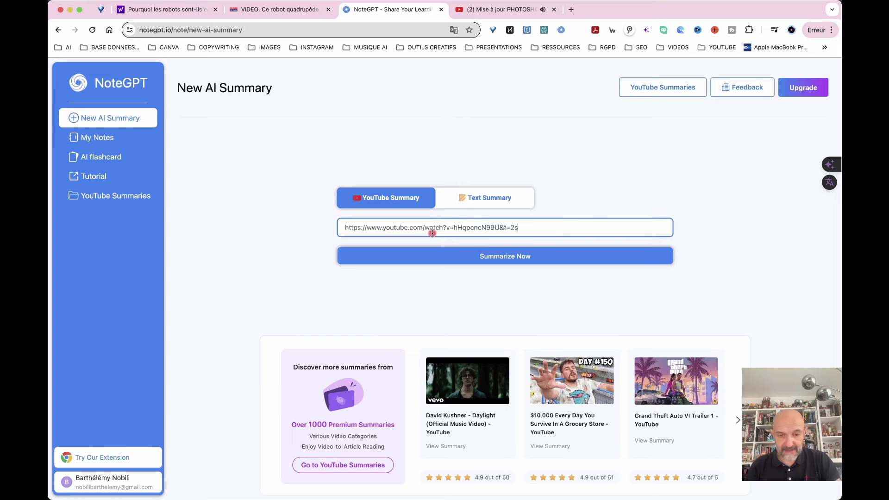
left_click(518, 261)
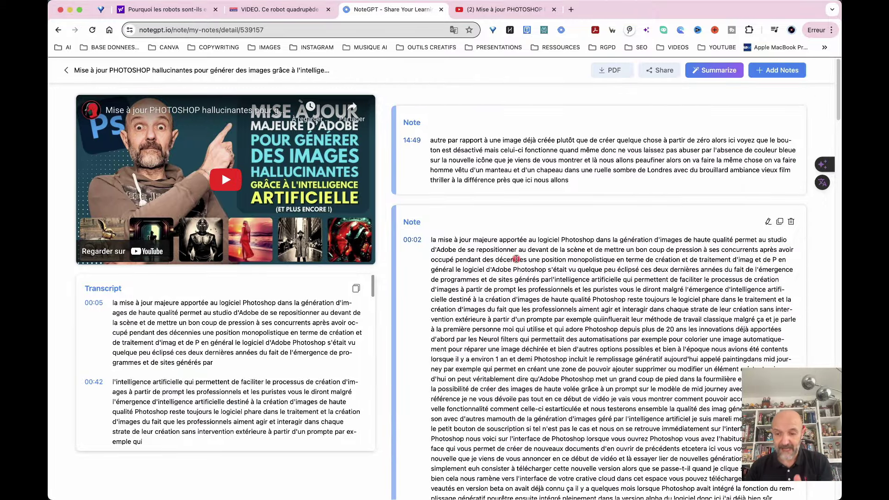
- Look through the full transcript note saved for the Photoshop video and return to the first note
scroll(516, 259, "down", 20)
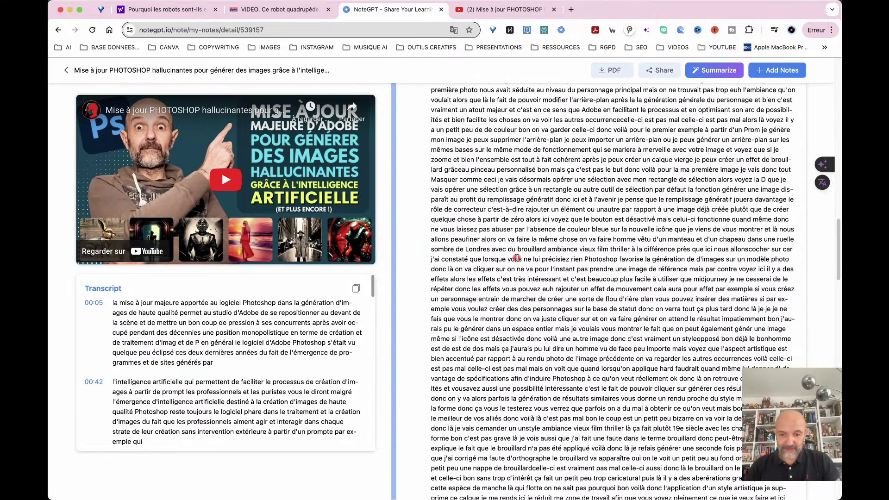
scroll(516, 258, "down", 20)
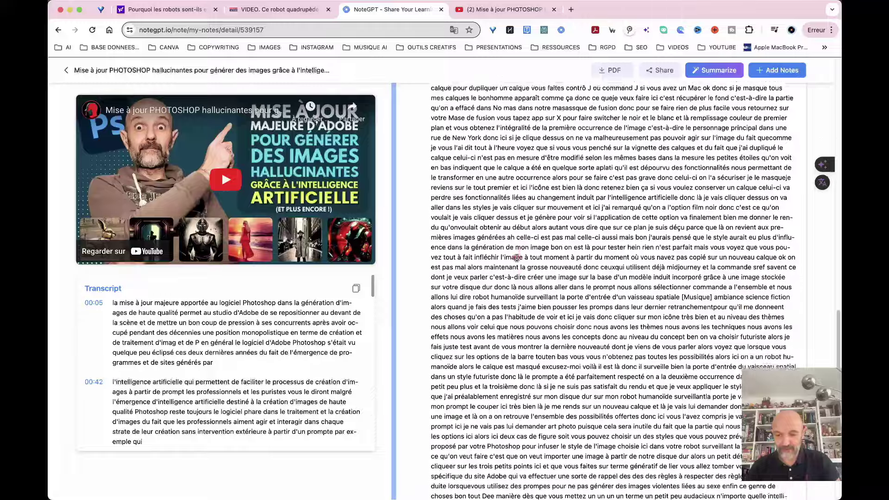
scroll(517, 258, "up", 20)
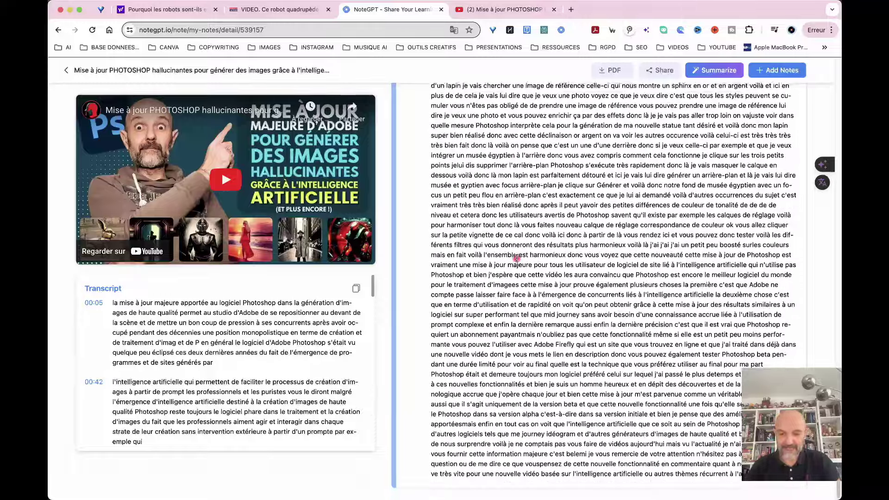
scroll(517, 258, "up", 15)
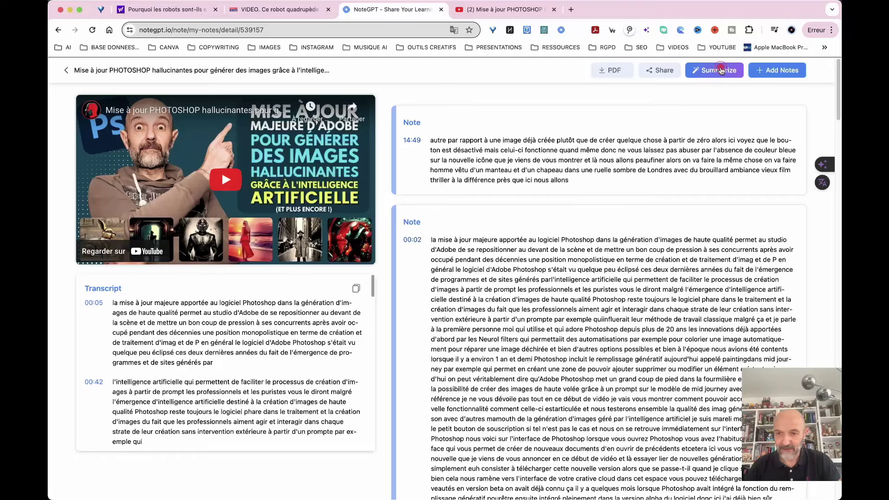
- Generate the AI summary of the Photoshop video and review its highlights and key insights above the saved notes
left_click(700, 74)
left_click(517, 310)
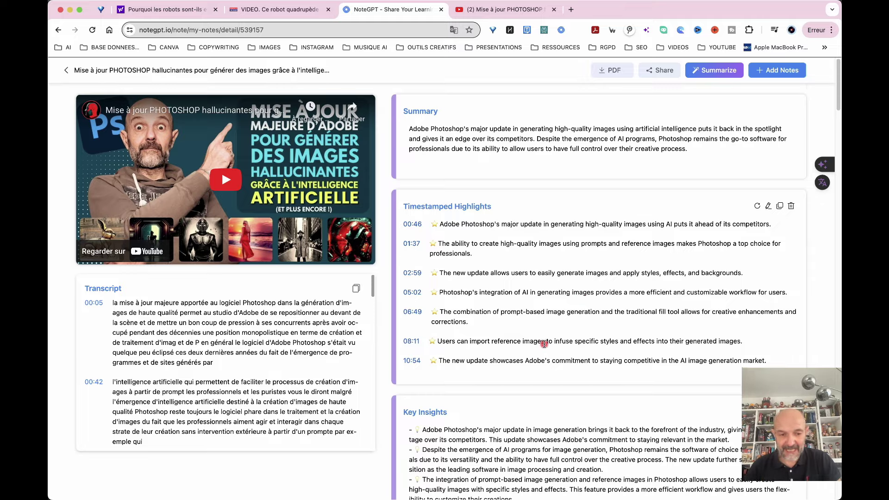
scroll(542, 343, "down", 7)
scroll(545, 346, "down", 4)
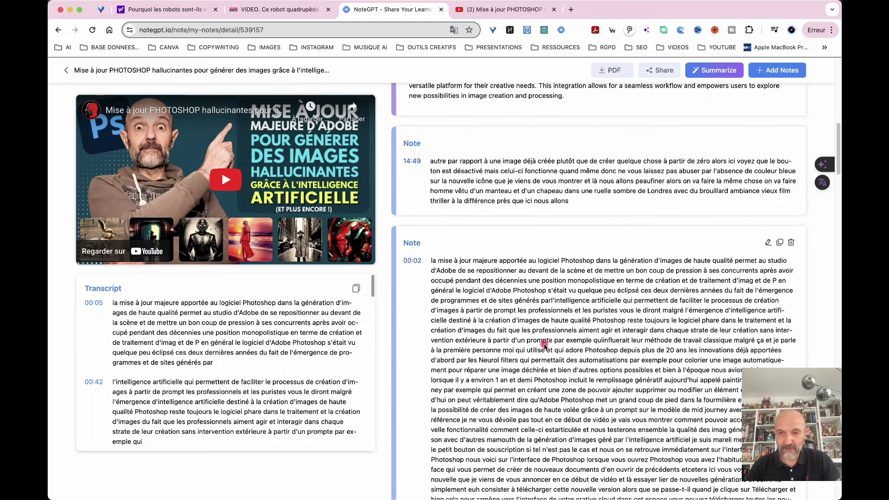
scroll(545, 346, "up", 10)
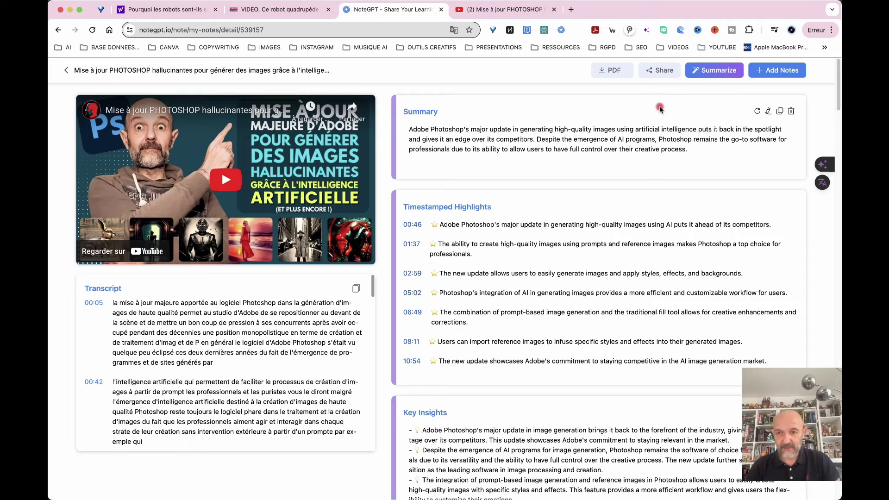
- Preview the PDF export of the video's summary and notes, look through its first pages, and cancel the export
left_click(611, 70)
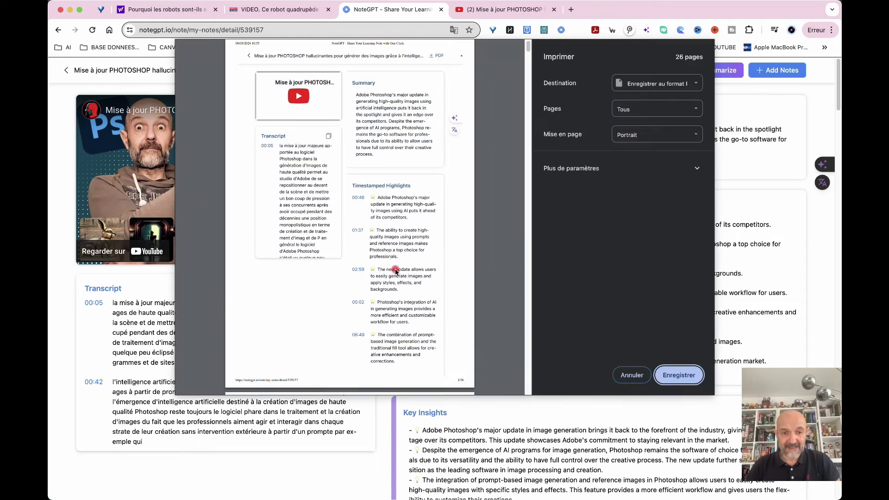
scroll(396, 271, "down", 12)
scroll(396, 271, "down", 2)
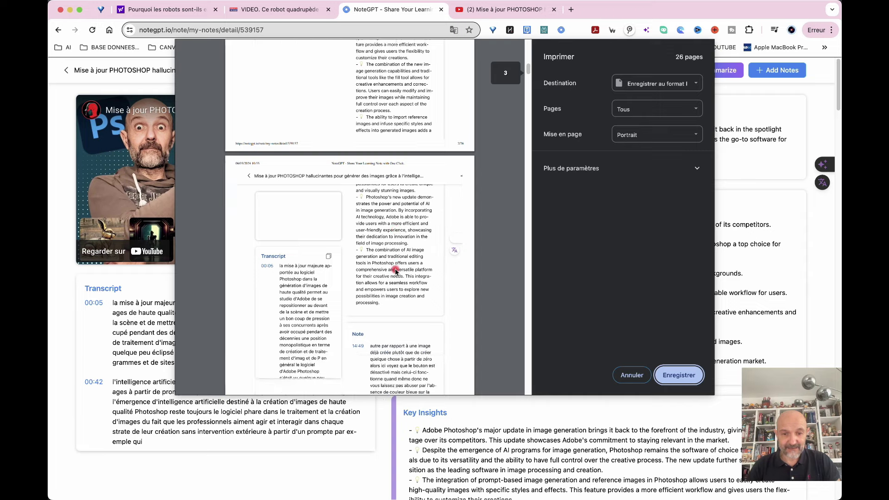
scroll(396, 271, "down", 18)
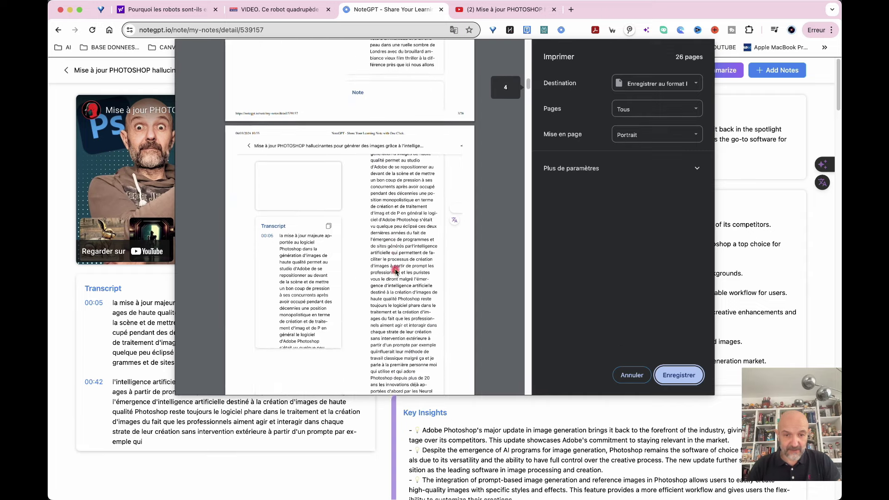
scroll(395, 271, "down", 15)
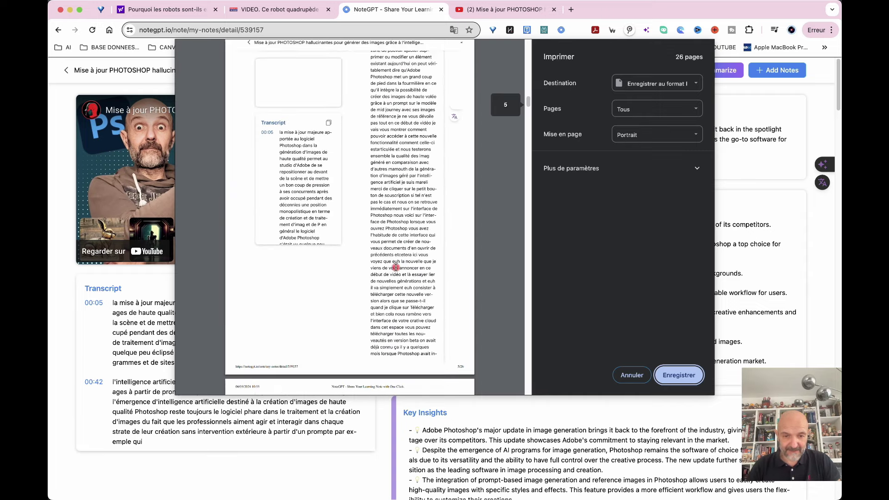
scroll(395, 268, "down", 20)
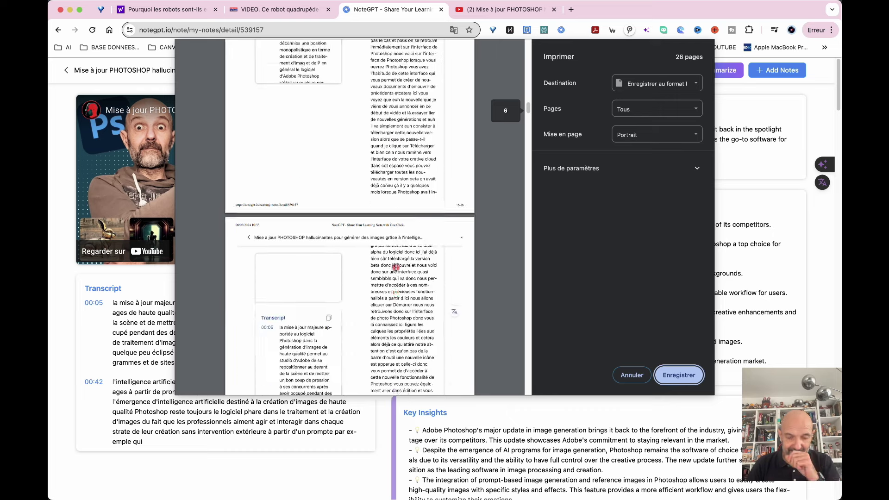
scroll(395, 268, "down", 5)
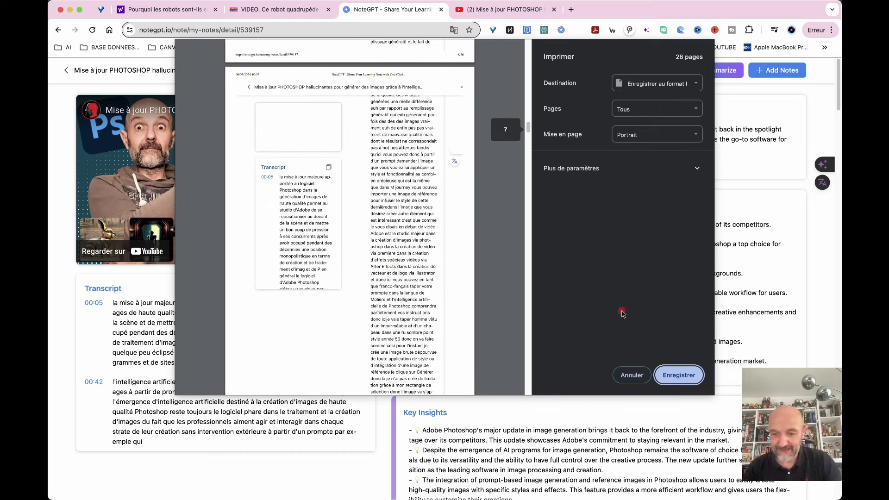
left_click(631, 375)
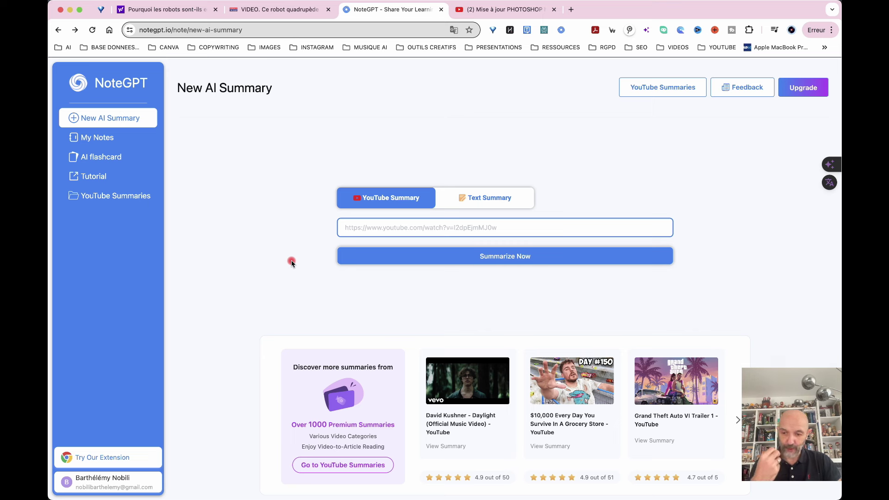
- Choose Text Summary in NoteGPT, and copy the quadruped robot article's text from its introductory paragraph to its end
left_click(484, 198)
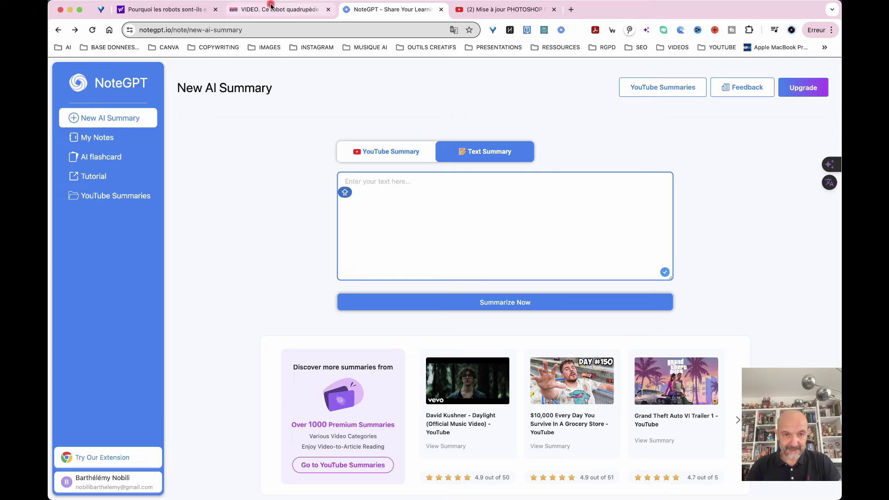
left_click(269, 9)
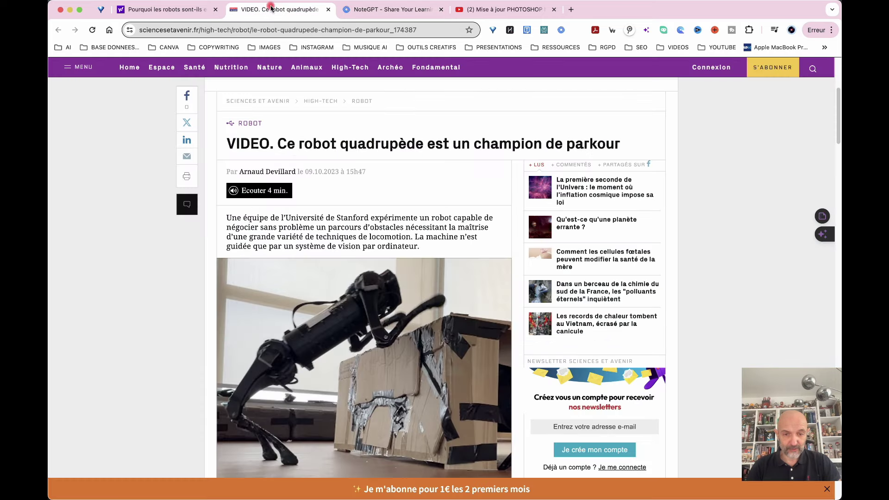
triple_click(228, 219)
scroll(295, 450, "down", 10)
left_click_drag(293, 449, 434, 337)
scroll(296, 450, "down", 6)
scroll(383, 414, "down", 20)
scroll(403, 352, "down", 5)
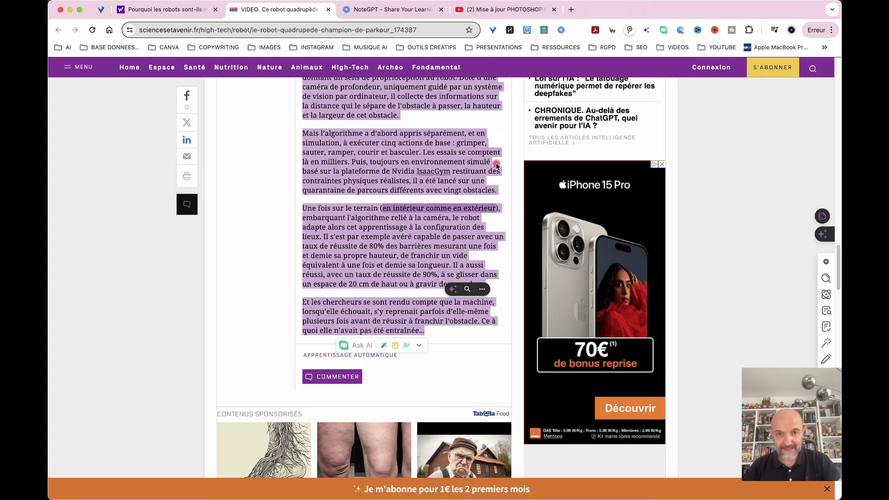
- Paste the robot article's text into NoteGPT's Text Summary field, summarize it, and review the highlights and key insights
left_click(383, 10)
left_click(370, 202)
key("super+v")
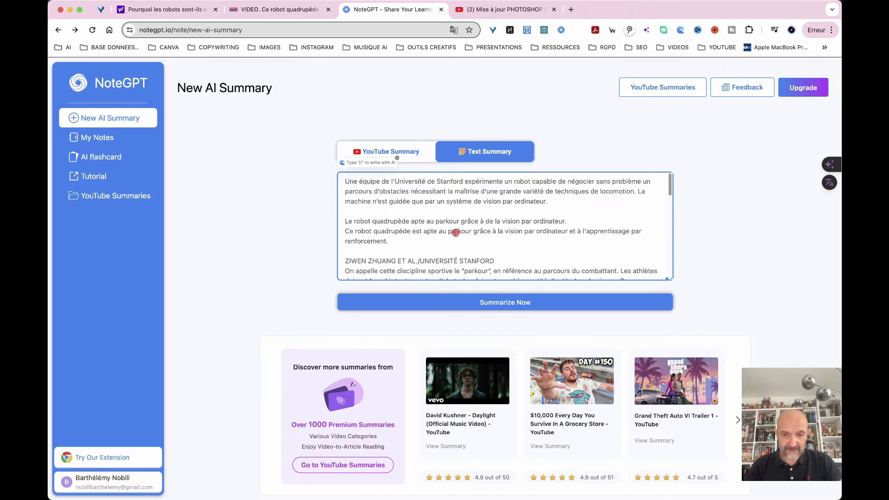
left_click(492, 303)
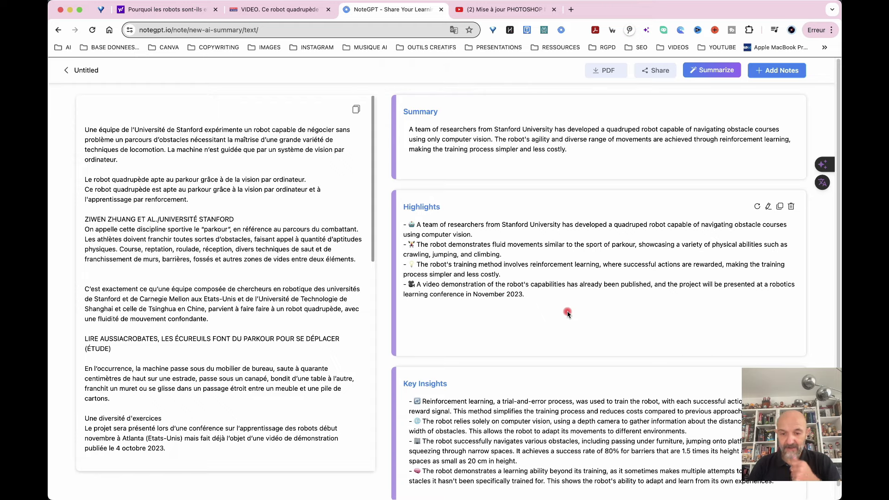
scroll(568, 314, "down", 1)
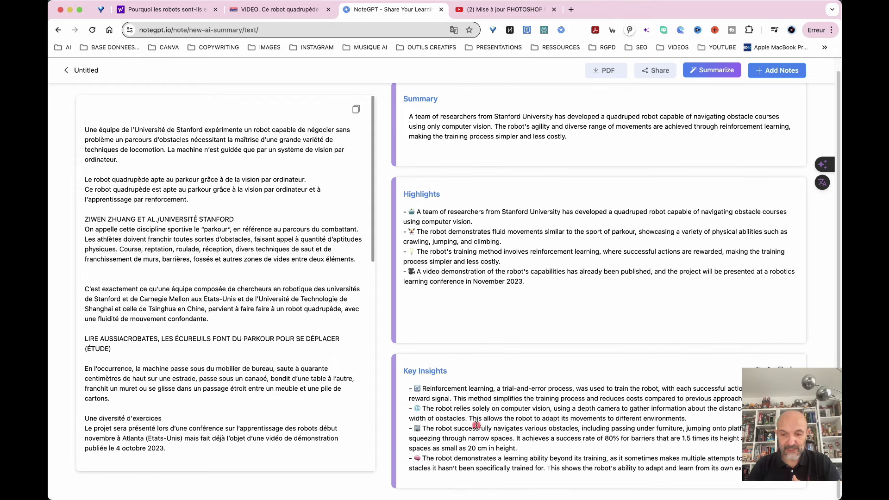
scroll(476, 426, "up", 1)
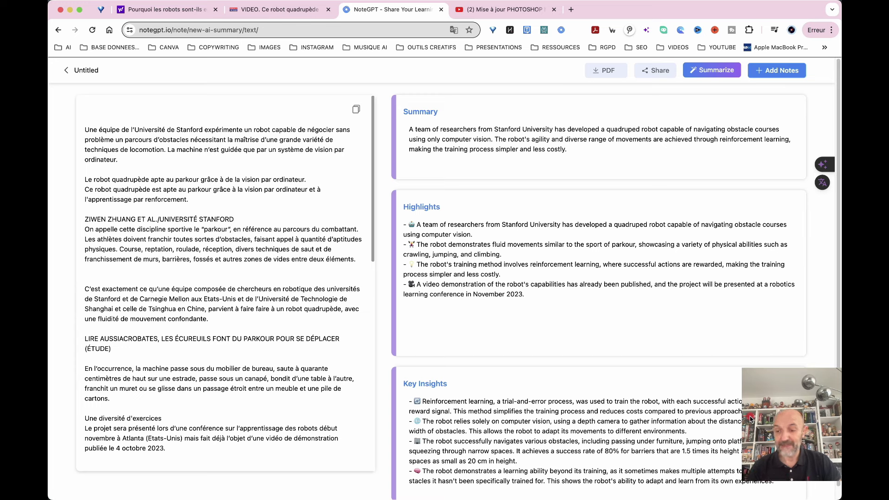
- Switch to the DeepL translator, paste the robot article's French text for translation into British English, and look through the result
left_click(268, 29)
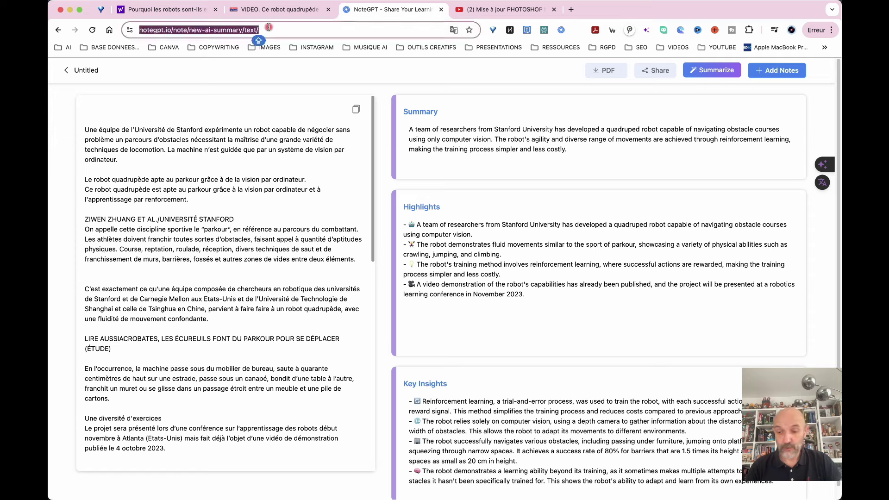
left_click_drag(269, 29, 130, 30)
type("deepl")
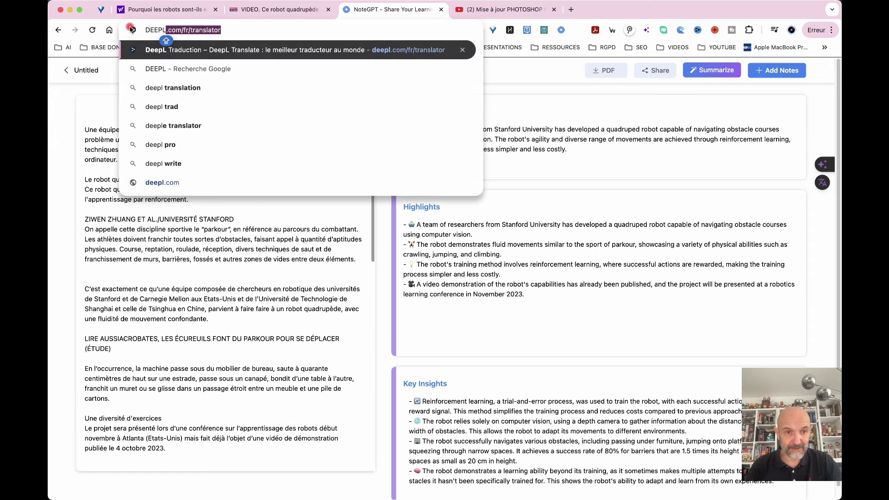
key("Return")
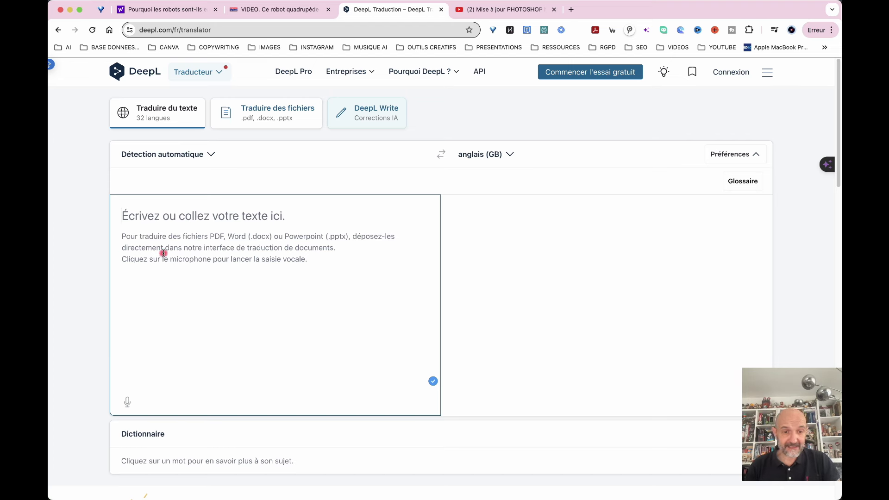
key("super+v")
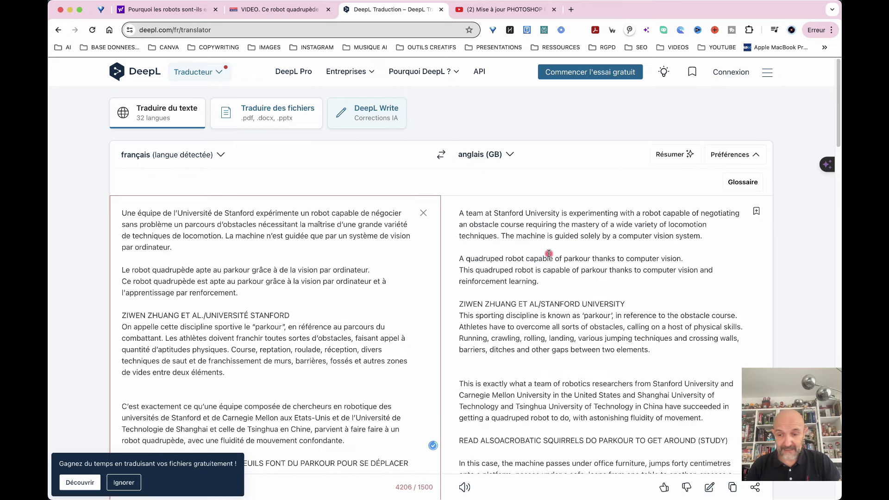
scroll(540, 361, "down", 6)
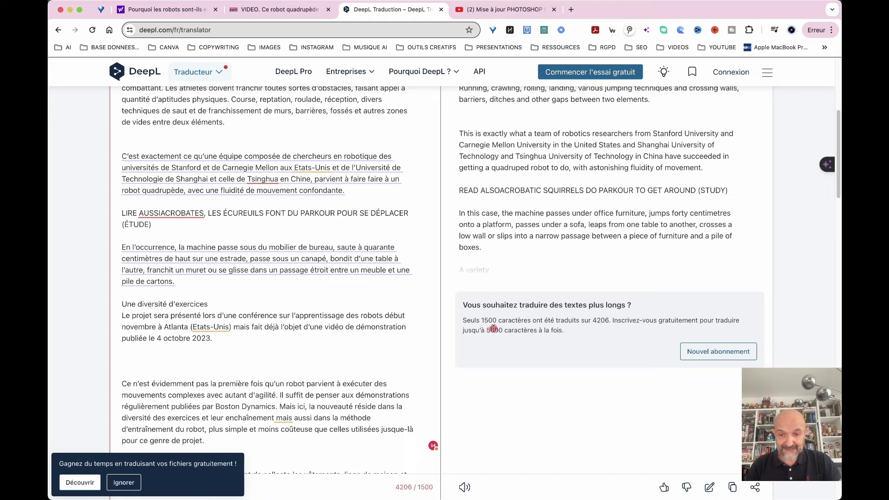
scroll(621, 252, "up", 6)
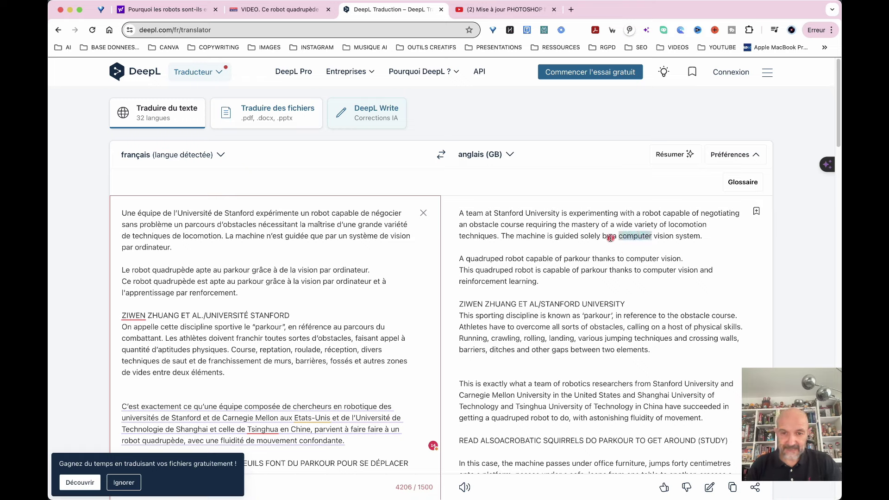
- Open DeepL's list of target languages and examine the available choices
left_click(510, 156)
scroll(558, 296, "down", 2)
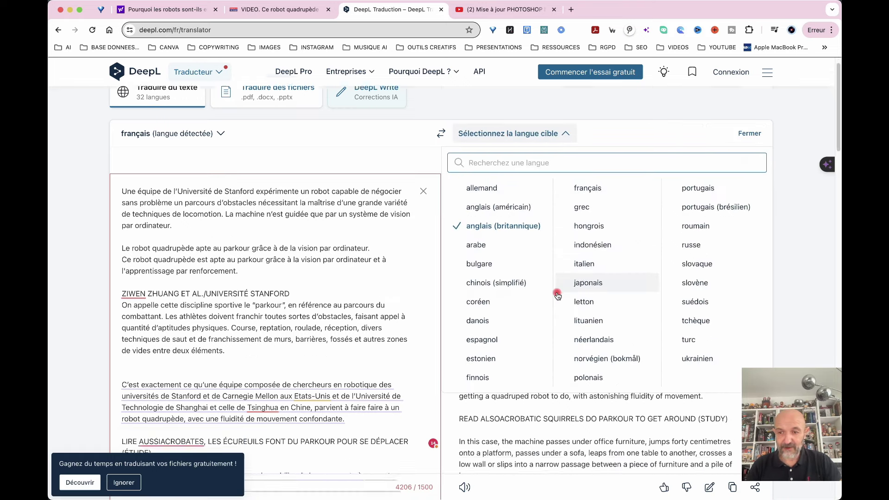
scroll(557, 295, "up", 1)
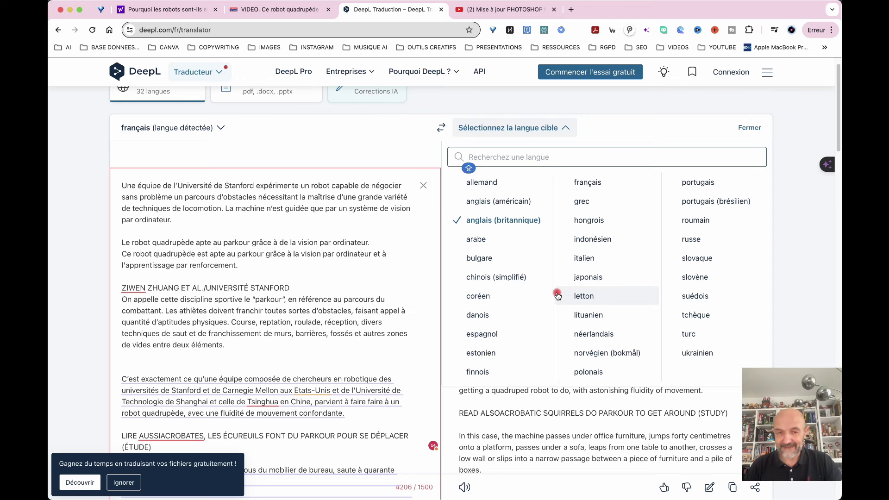
- Close the target language list and look through the French text and its English translation
left_click(370, 157)
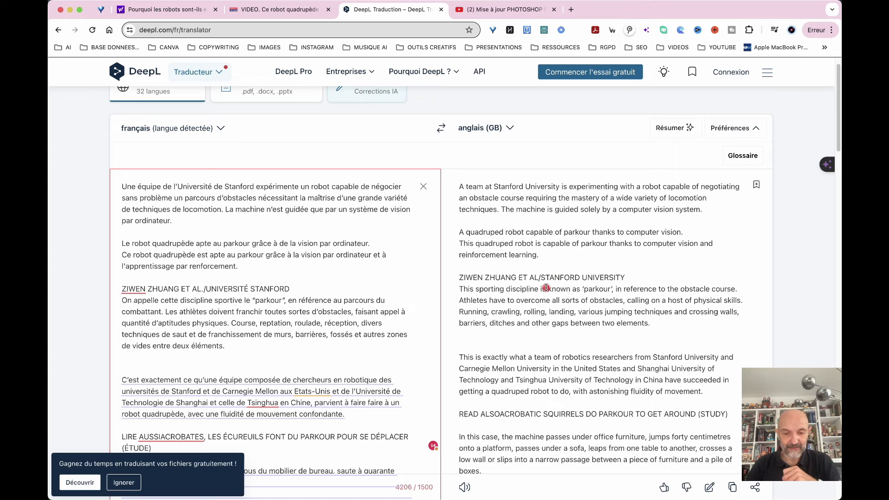
scroll(546, 288, "down", 10)
scroll(461, 242, "up", 4)
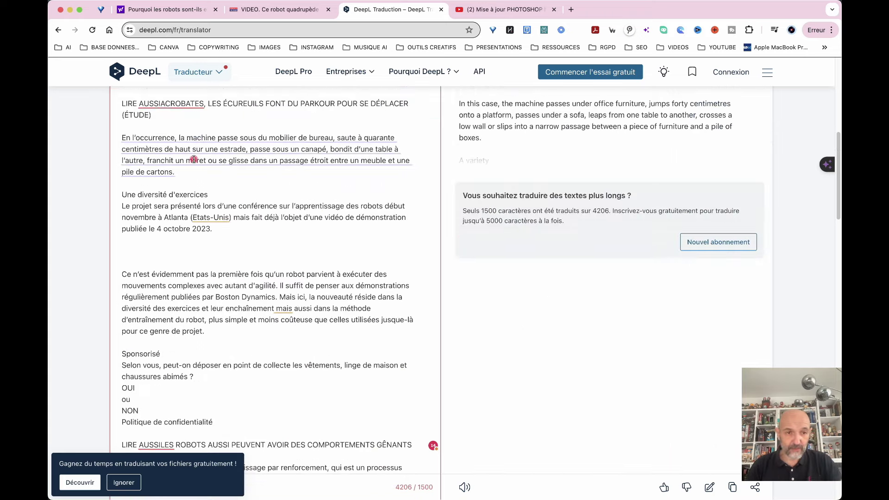
- Return to DeepL's empty translator page and examine the DeepL apps offered for Mac, iOS and Android, and Chrome
left_click(140, 80)
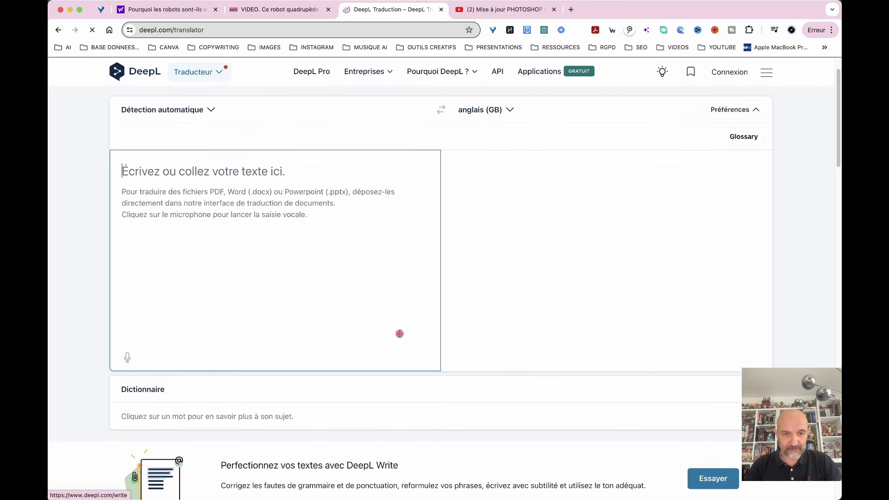
scroll(399, 334, "down", 10)
left_click(317, 304)
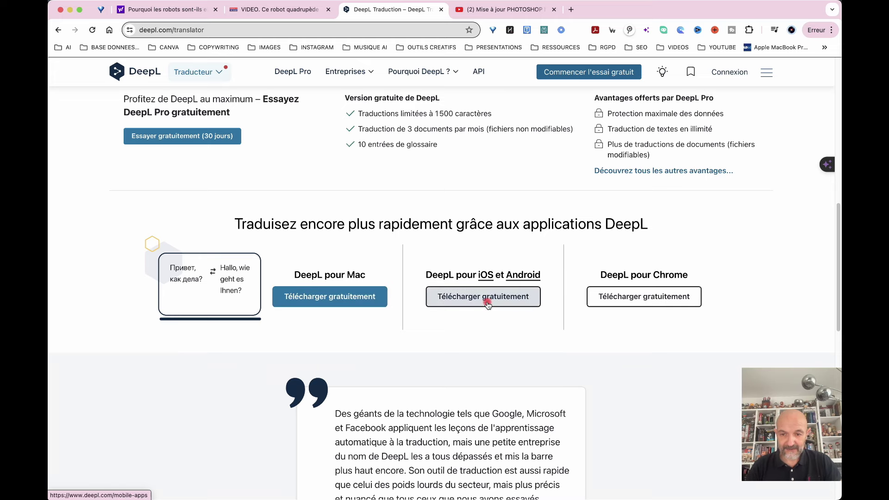
scroll(625, 292, "up", 1)
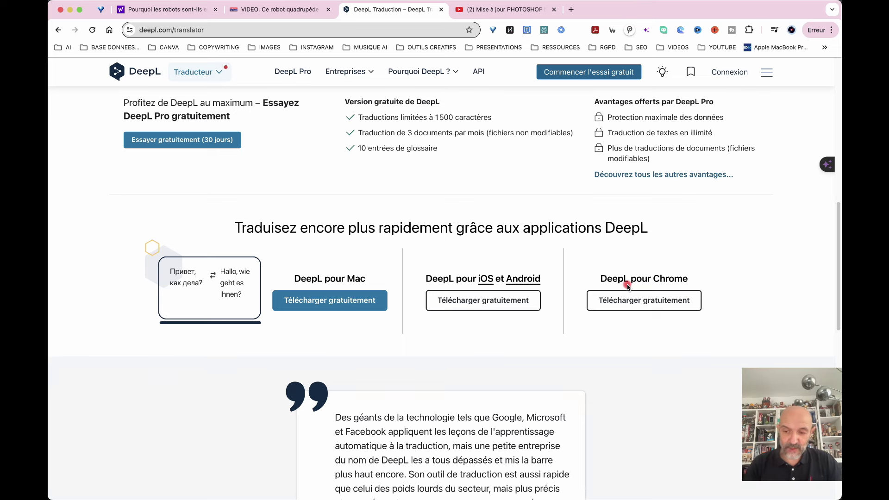
scroll(628, 286, "up", 5)
- In the robot article, select from "Une quarantaine de parcours en simulation" to the end and send it to the DeepL app for translation
key("ctrl+shift+Tab")
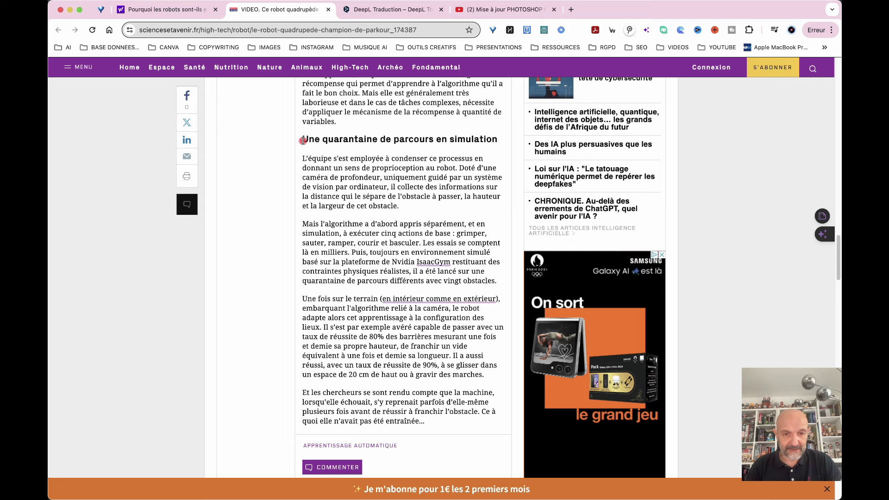
left_click_drag(303, 141, 433, 427)
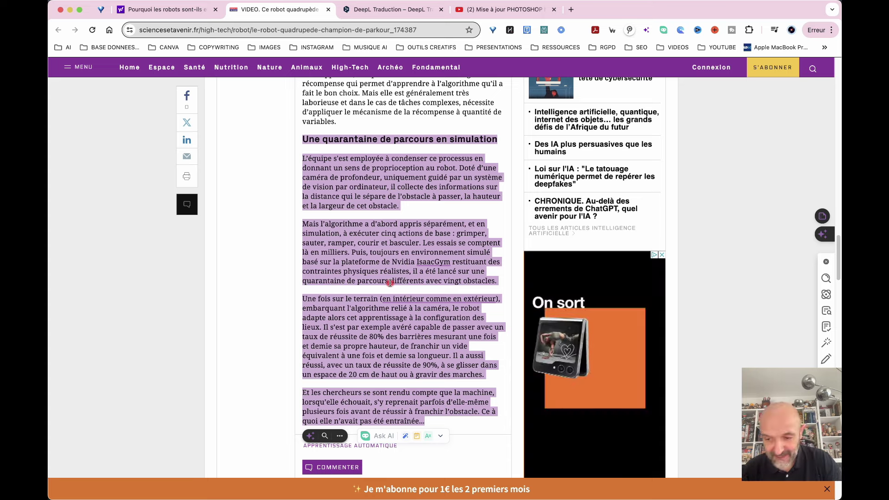
key("ctrl+c")
key("ctrl+c")
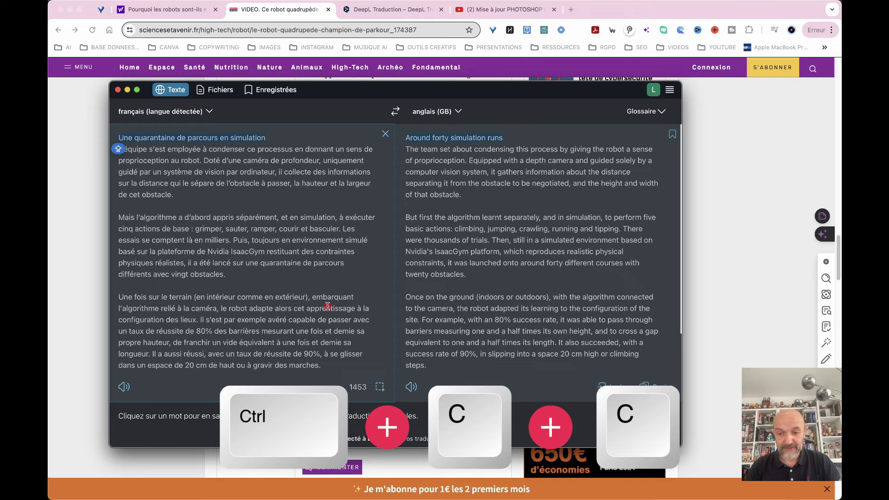
- Check the alternative wordings for "Around" in the translated heading, and look at the sentence about the robot on the ground
left_click(406, 138)
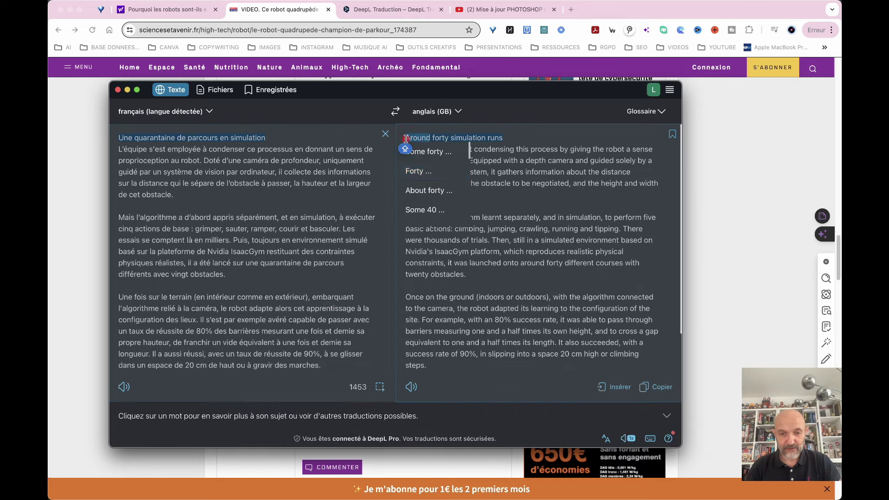
left_click(492, 304)
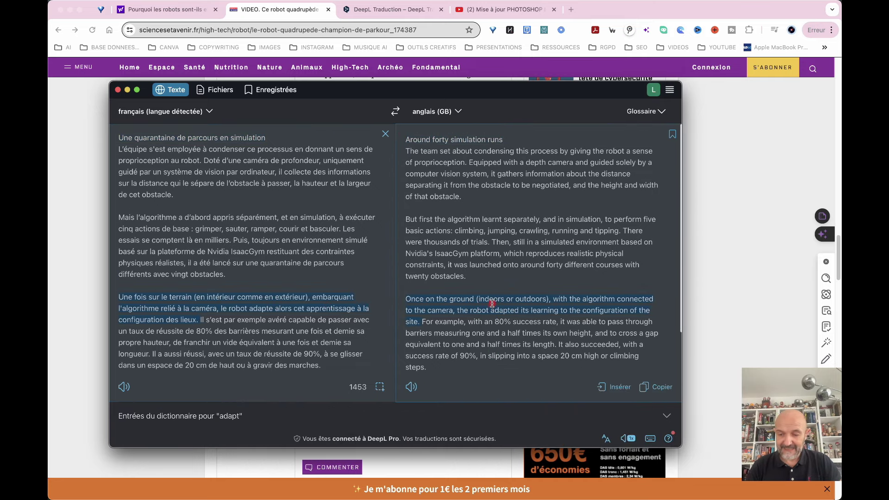
key("Caps_Lock")
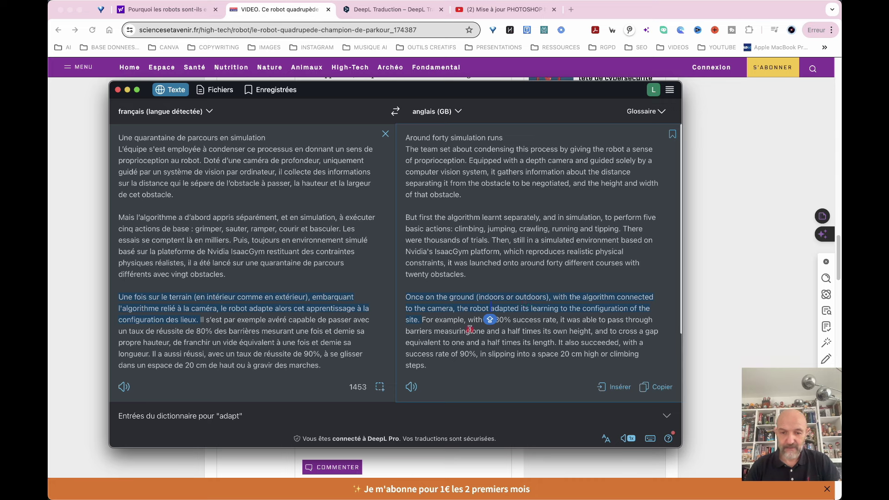
- Copy the French source text from the DeepL app, paste it into a blank Word document, and widen the document window
left_click(326, 376)
left_click_drag(326, 376, 119, 138)
mouse_move(283, 493)
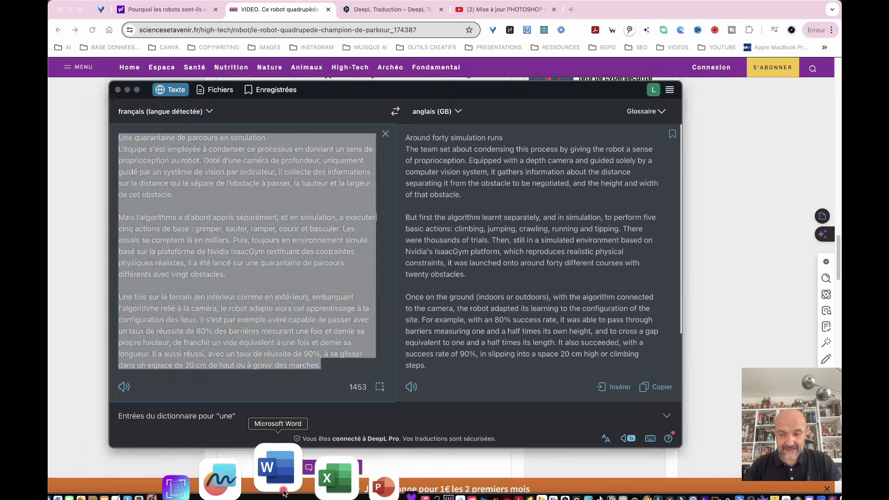
left_click(278, 472)
double_click(280, 138)
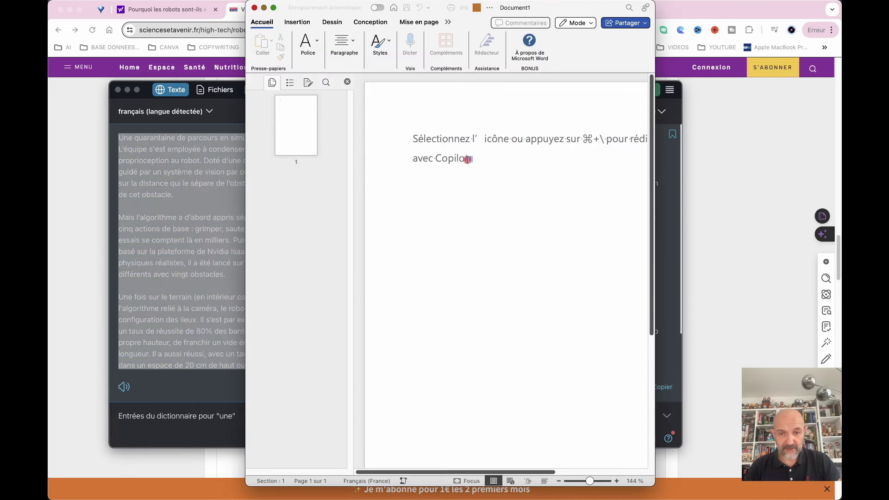
key("super+v")
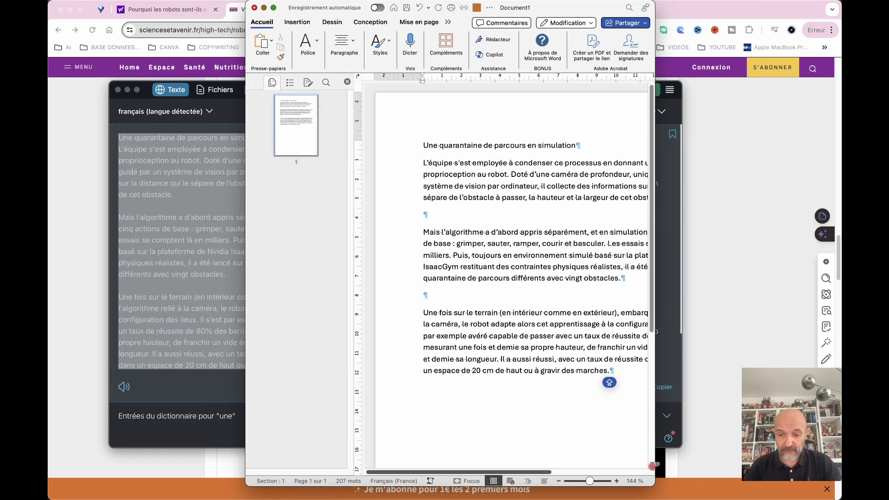
left_click_drag(698, 471, 810, 471)
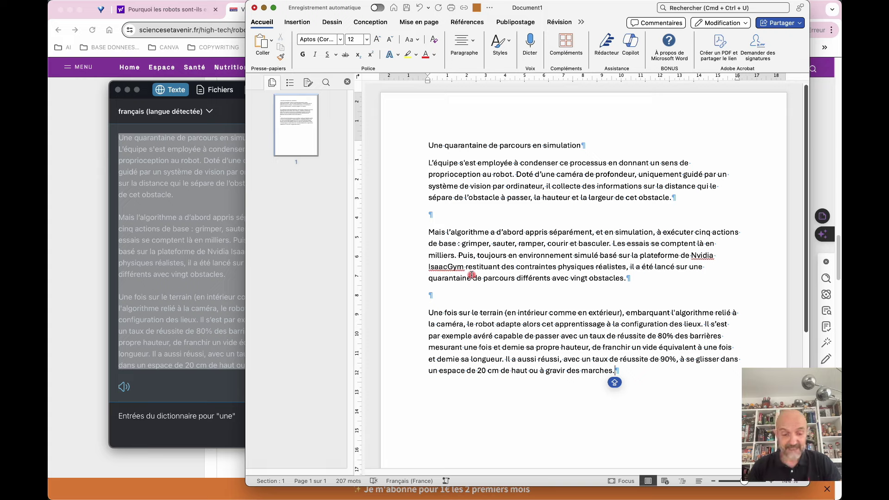
- Send the whole Word text to the DeepL app, review the British English translation, and insert it in place of the French text
key("ctrl+a")
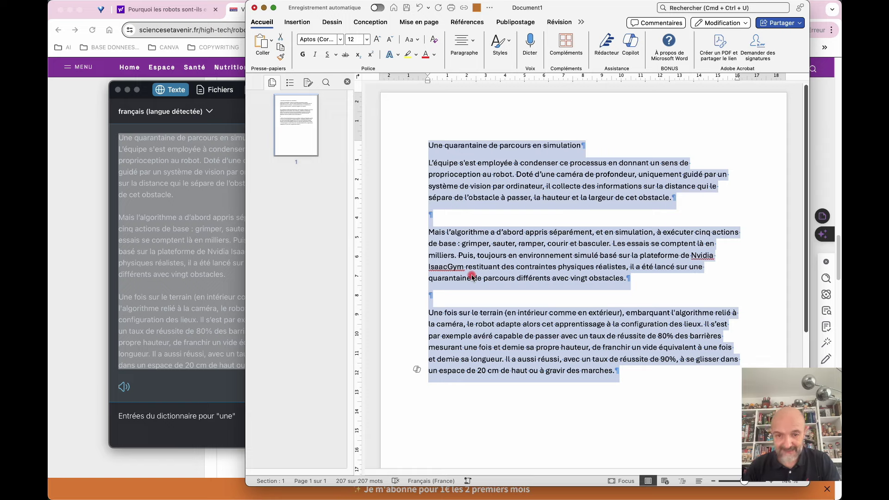
key("ctrl+c")
key("ctrl+c")
left_click(458, 190)
left_click(543, 190)
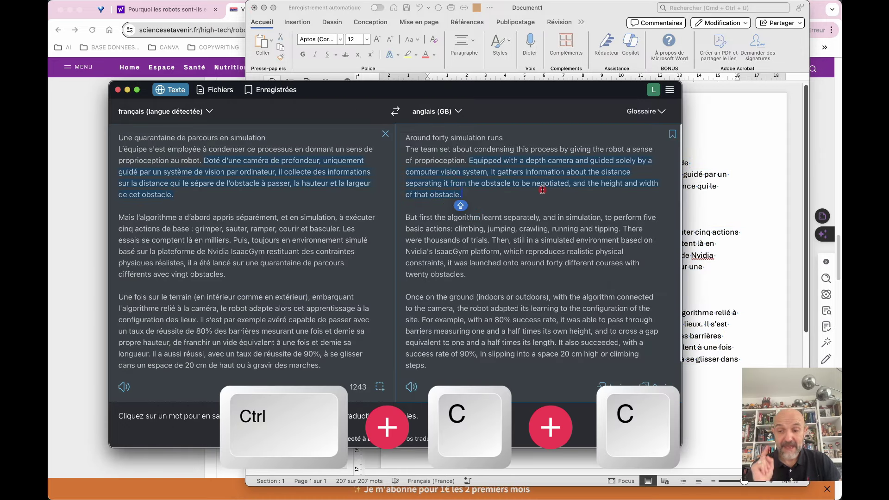
left_click(404, 136)
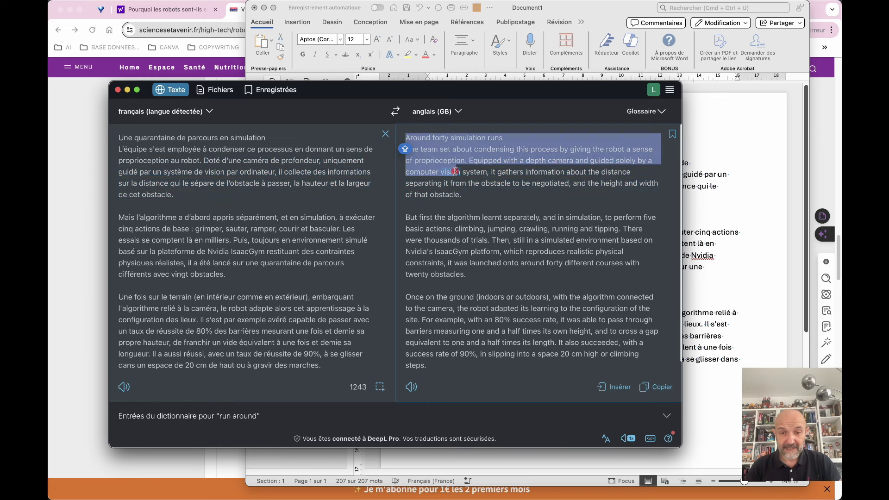
left_click(480, 224)
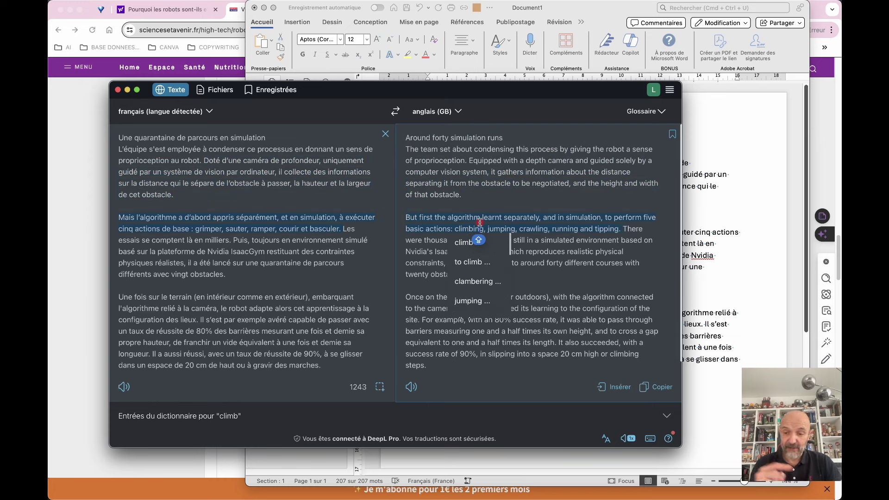
left_click(621, 387)
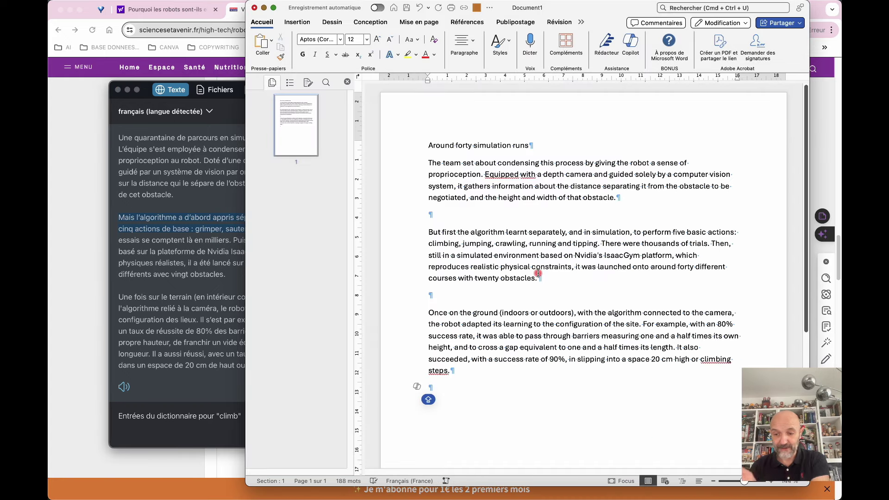
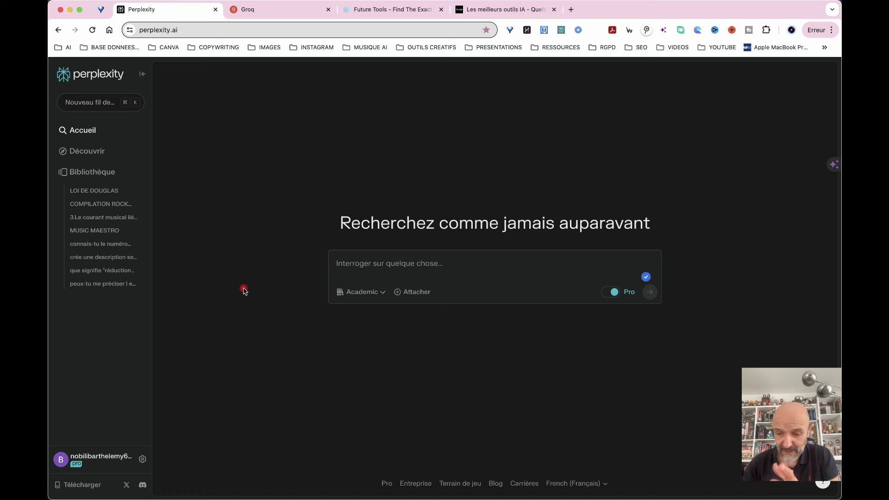
- Ask Perplexity "Trouve des idées de contenus sur les méthodes d'application de l'IA dans mon business"
left_click(383, 265)
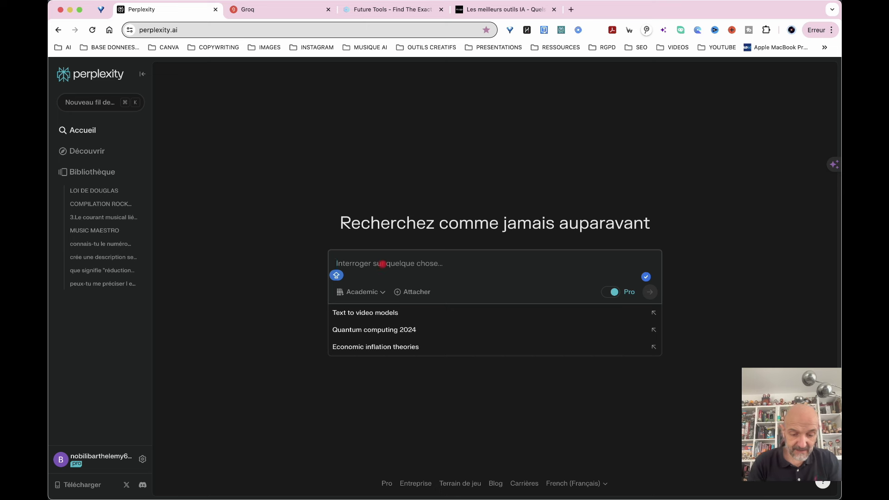
type("Trouve des")
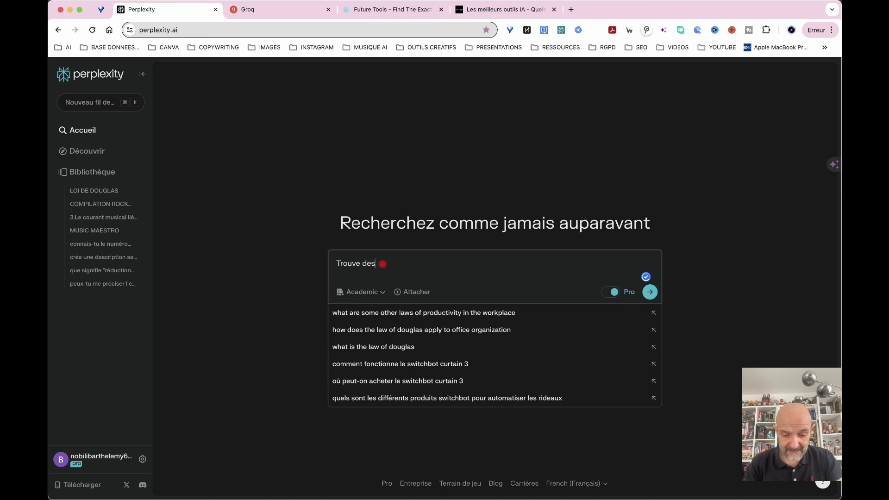
type(" idées de contenus sur")
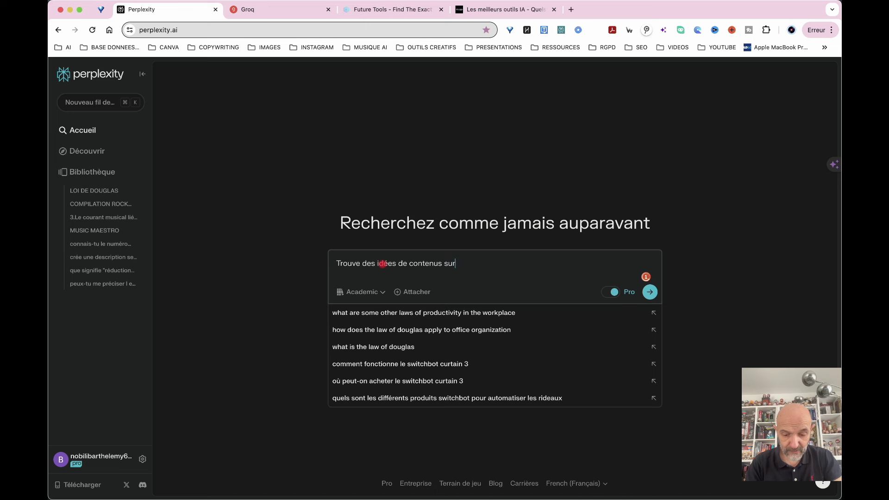
type(" les méth")
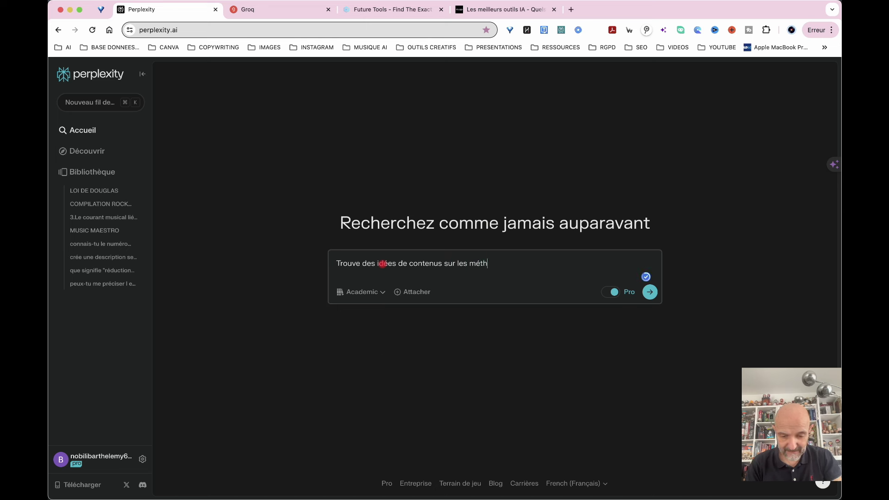
type("odes d'application de l'IA da")
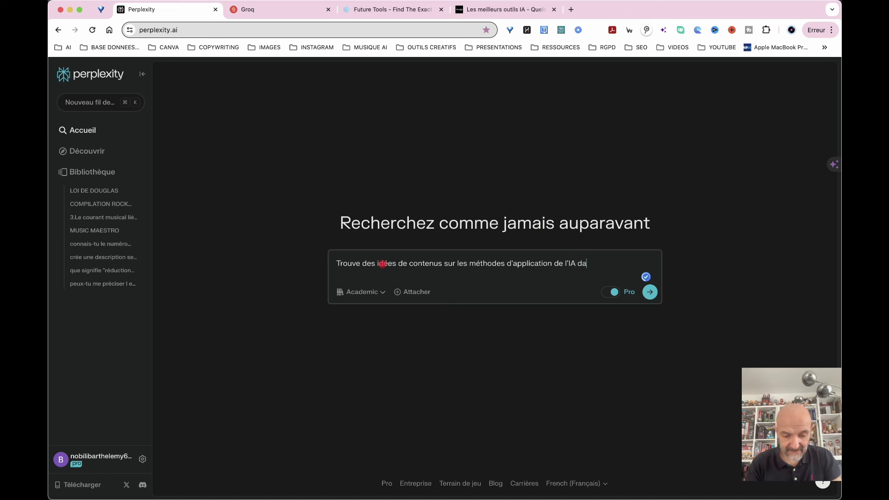
type("ns mon business")
key("Return")
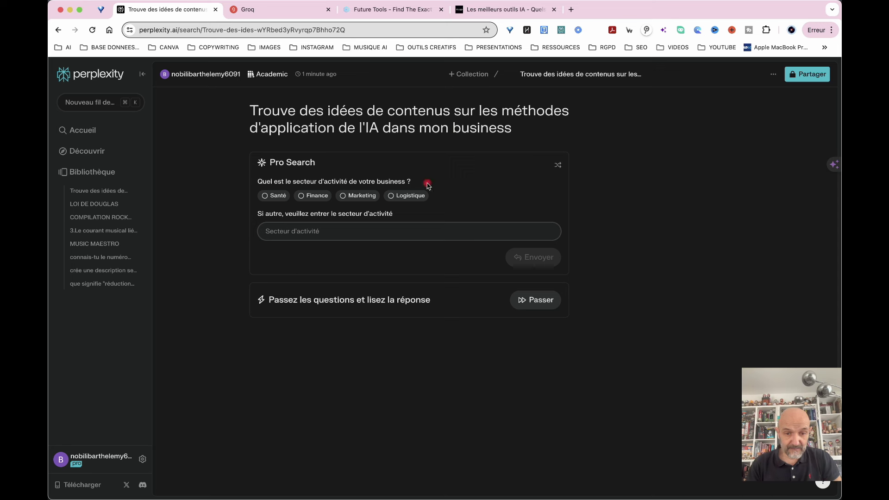
- Submit Marketing as the business sector for the Pro Search and read the start of the answer
left_click(344, 197)
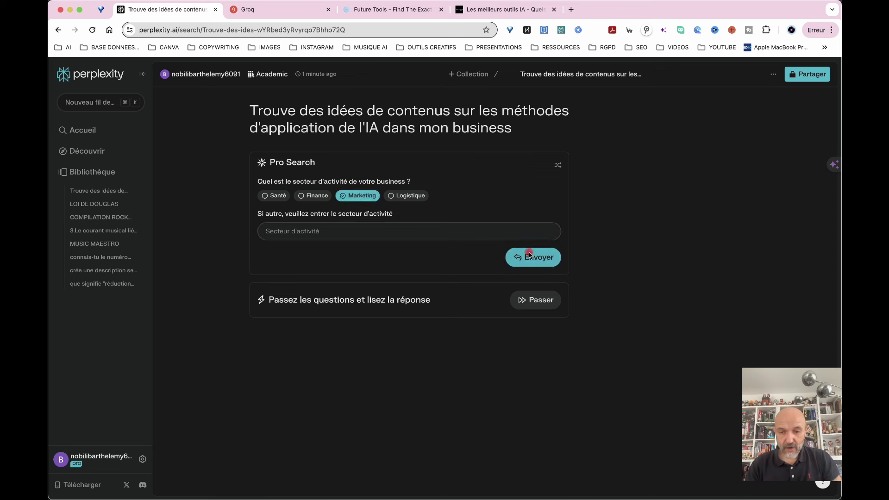
left_click(528, 256)
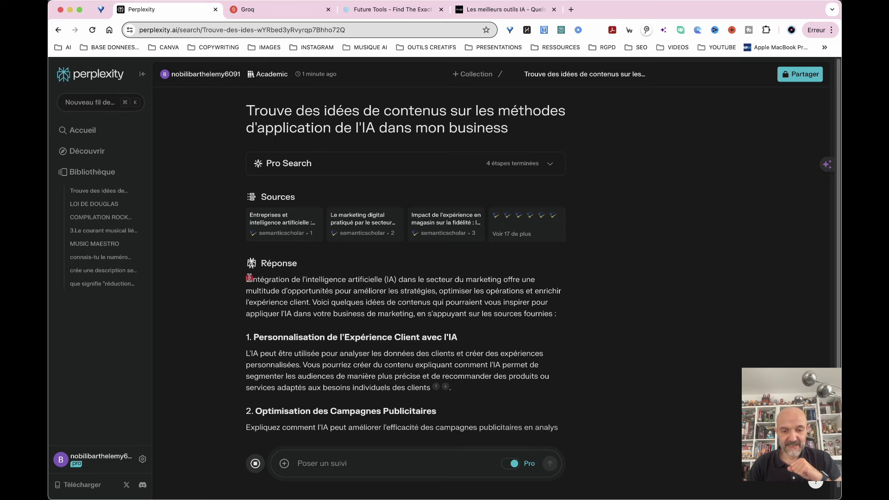
scroll(413, 385, "down", 1)
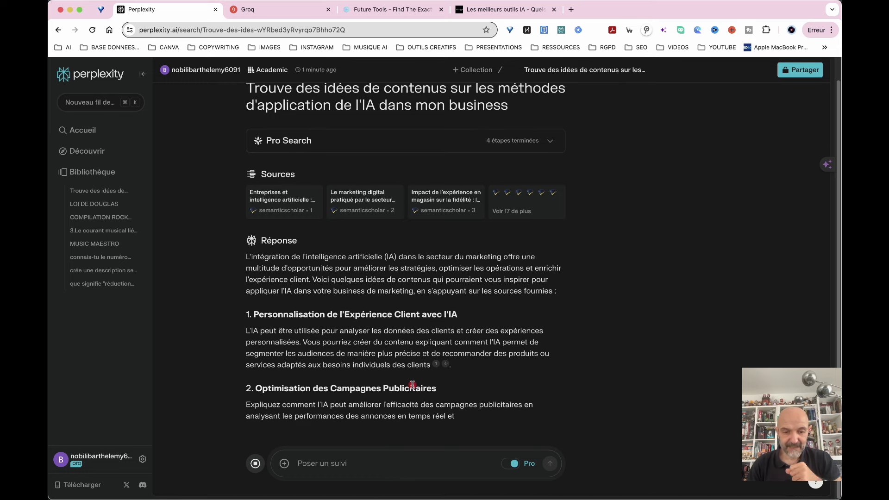
scroll(519, 278, "down", 1)
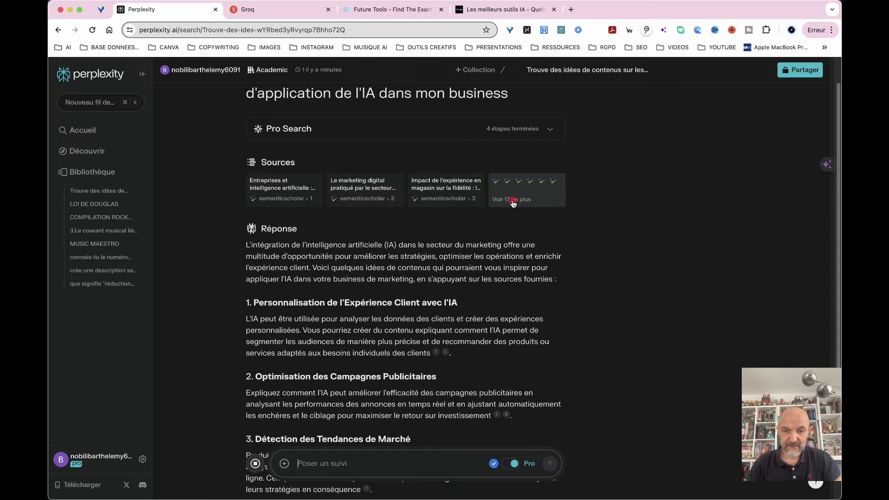
- Open the full list of sources behind the Perplexity answer and look through its entries
left_click(514, 202)
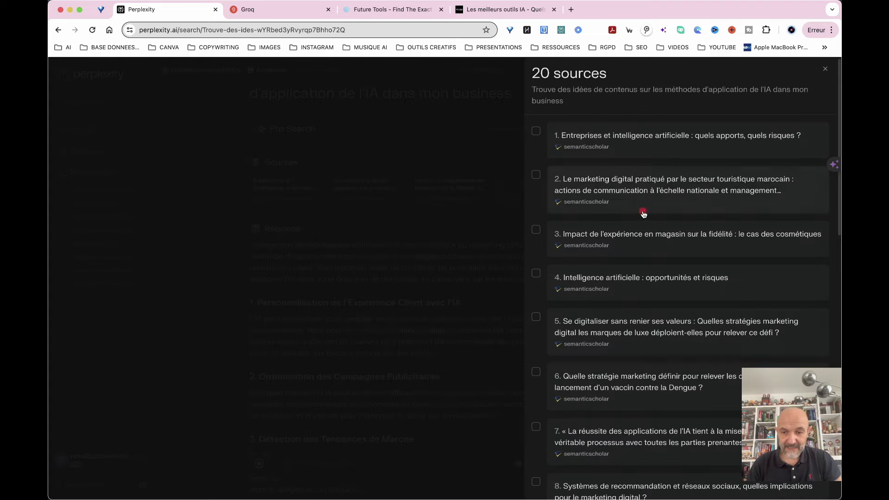
scroll(619, 310, "down", 10)
scroll(619, 311, "down", 5)
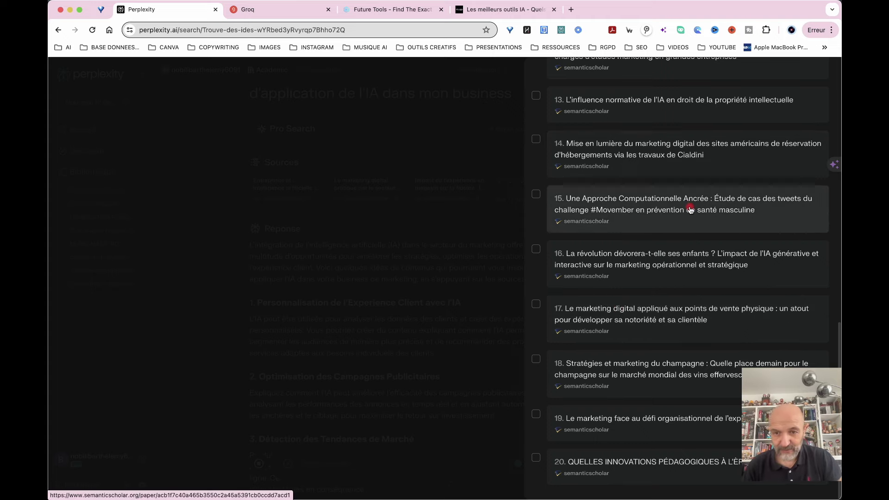
scroll(690, 209, "up", 8)
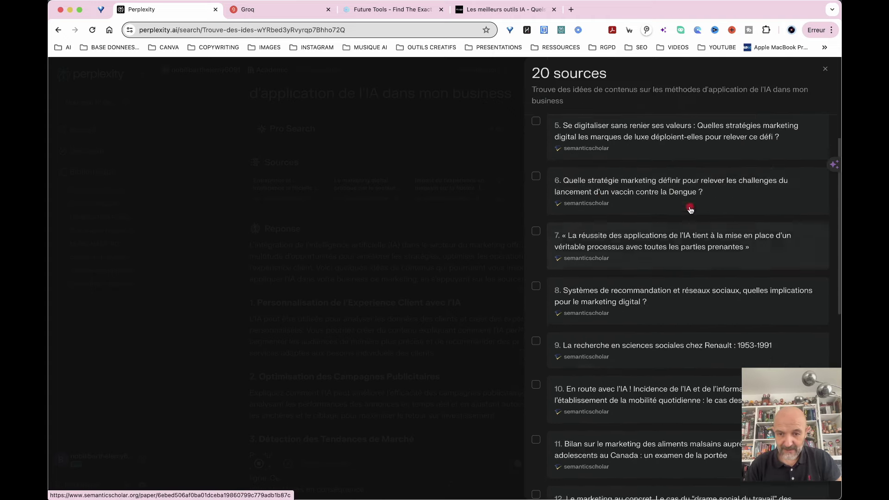
scroll(690, 210, "up", 1)
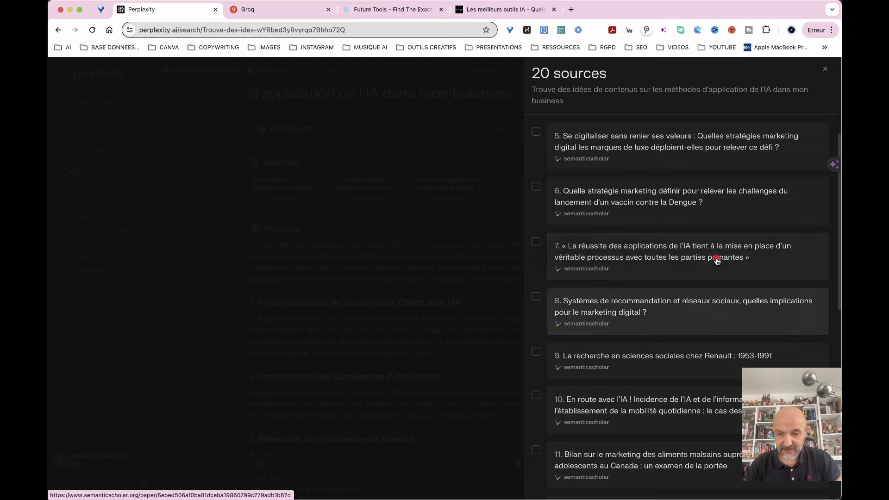
- Open source 14 about the digital marketing of American accommodation booking sites, look through its Semantic Scholar page, and dismiss the Google sign-in prompt
scroll(647, 331, "down", 5)
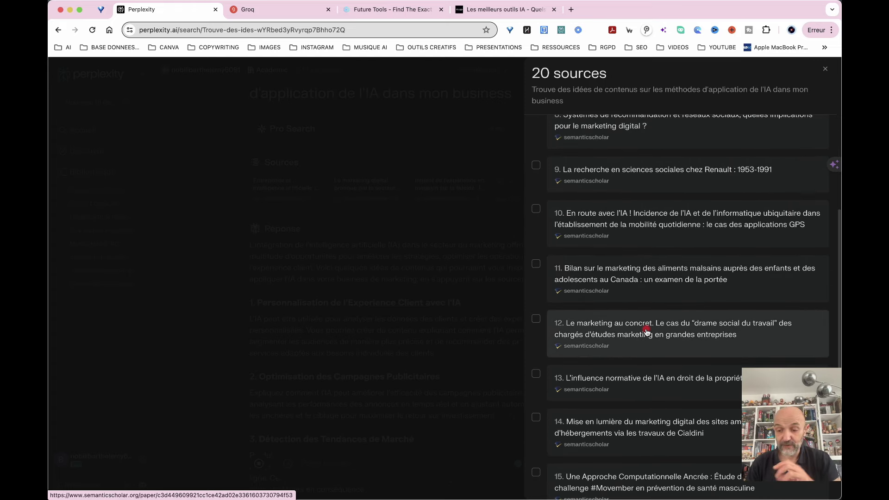
scroll(647, 331, "down", 4)
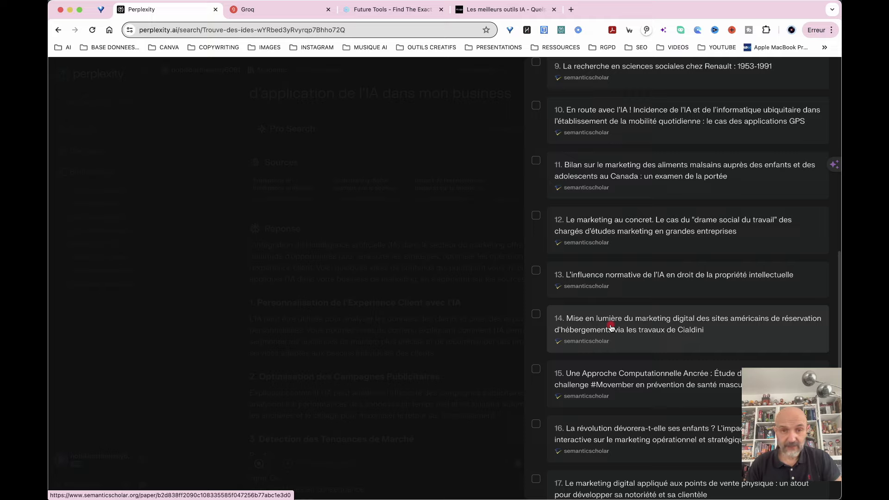
left_click(611, 327)
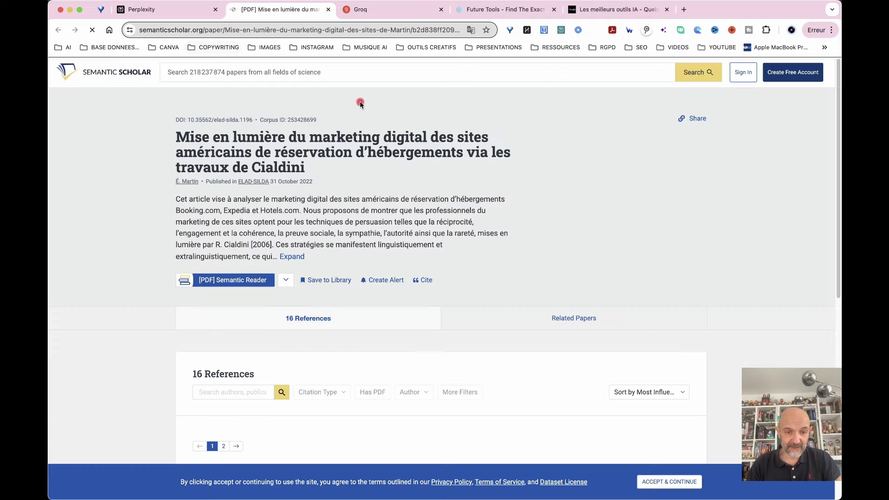
scroll(377, 357, "down", 10)
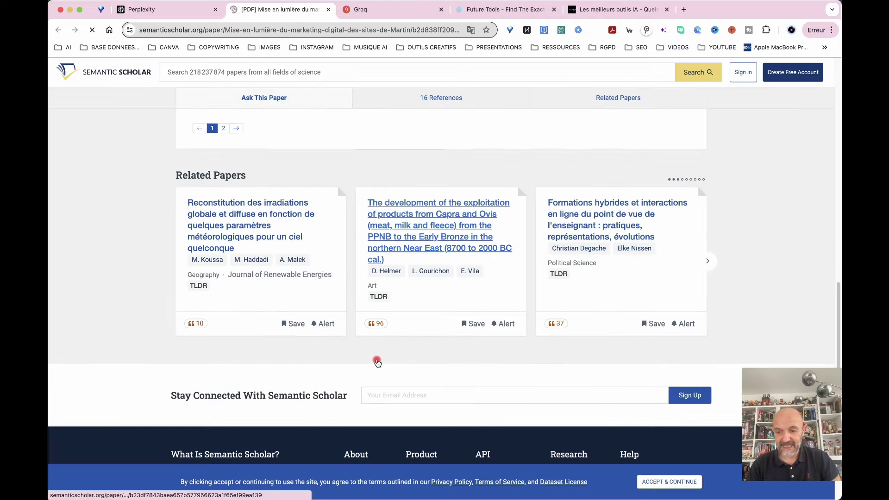
scroll(378, 360, "up", 10)
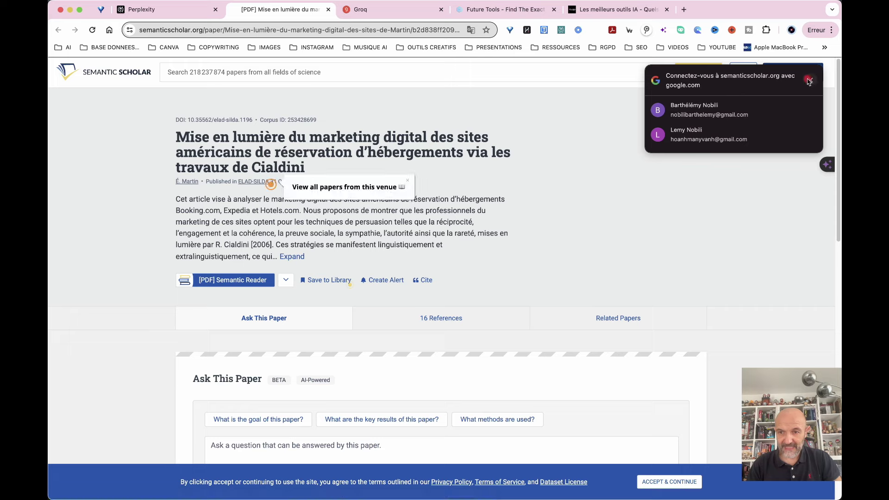
left_click(808, 81)
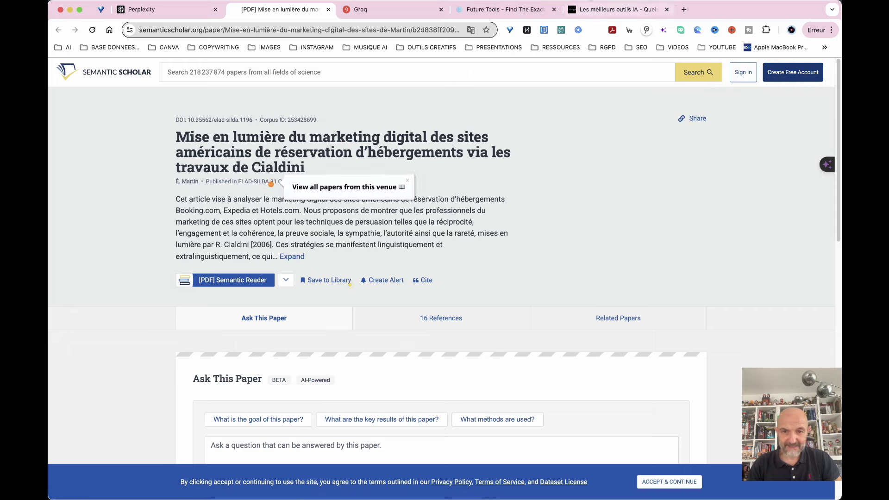
- Return to the Perplexity results, close the sources list, and read through the content ideas in the answer
left_click(174, 10)
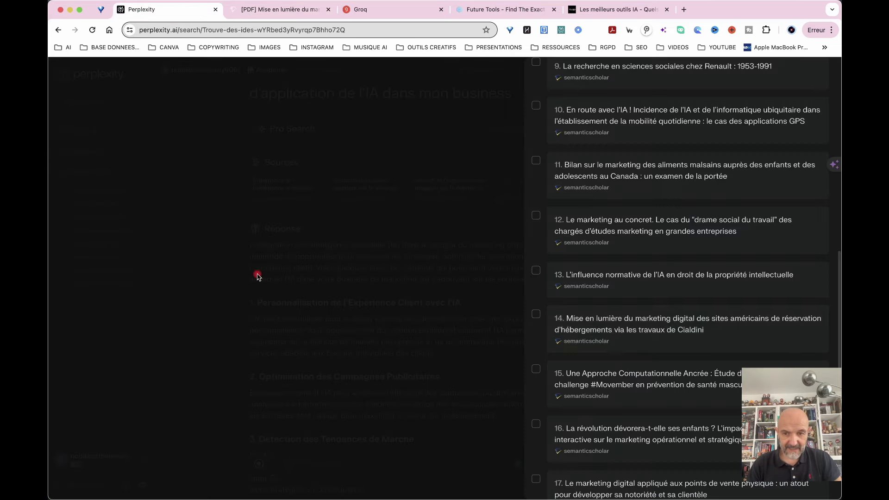
scroll(728, 134, "up", 10)
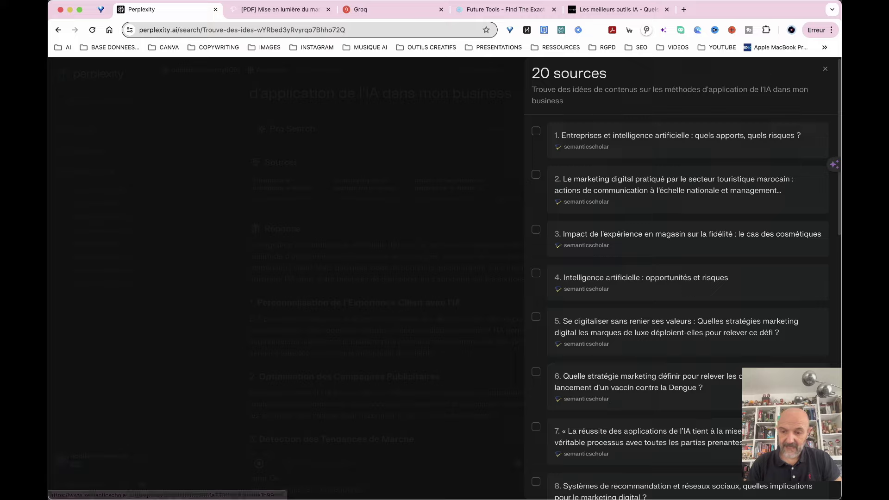
left_click(827, 68)
scroll(496, 288, "down", 5)
scroll(495, 288, "down", 6)
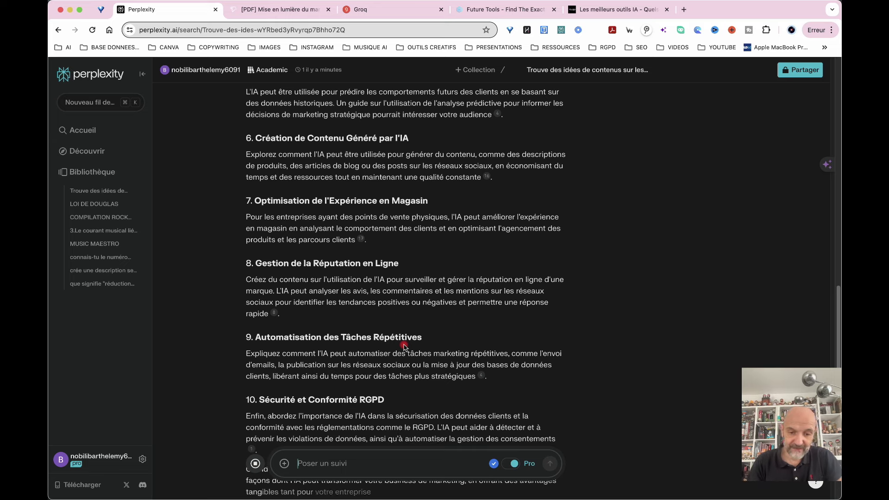
scroll(404, 346, "up", 20)
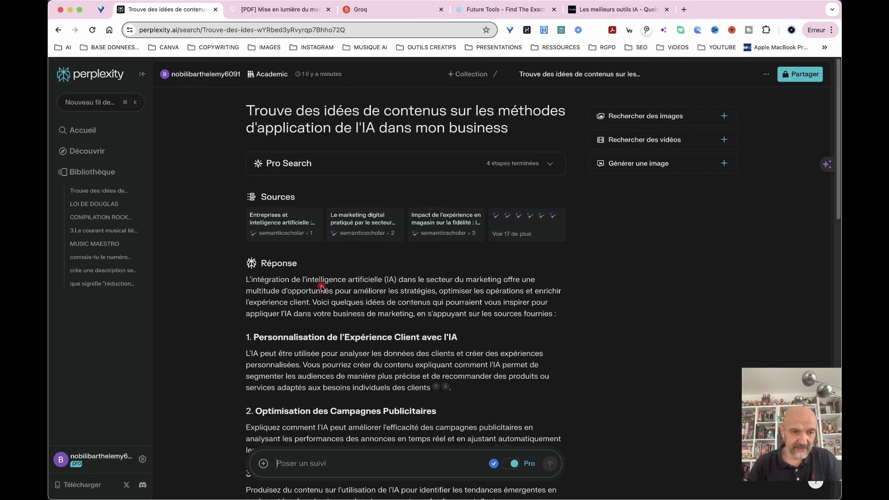
- Start a new Perplexity thread with the search focus set to All
left_click(99, 100)
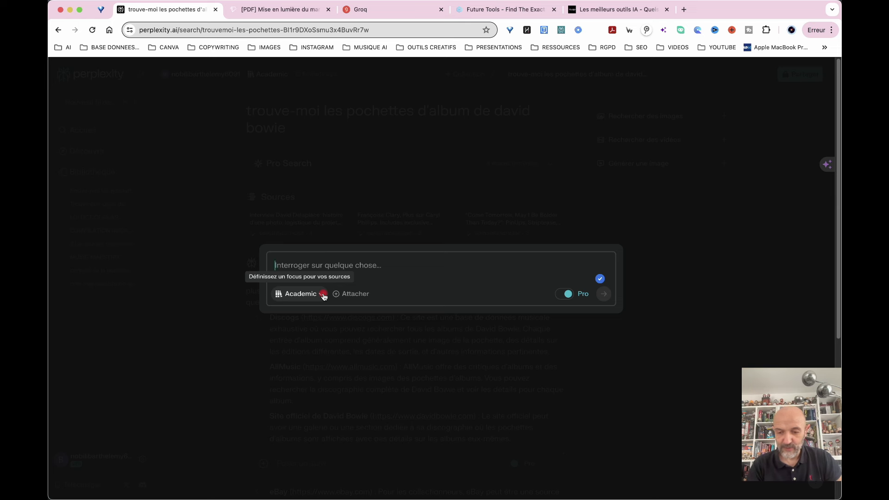
left_click(324, 296)
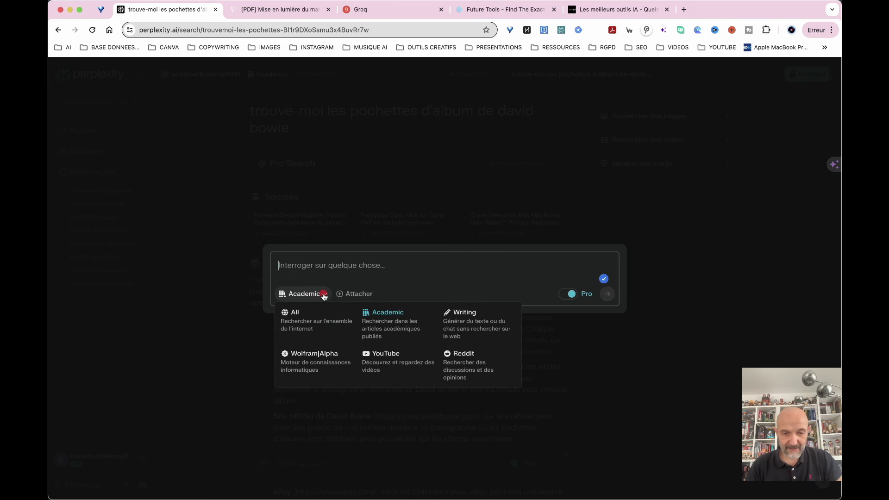
left_click(301, 325)
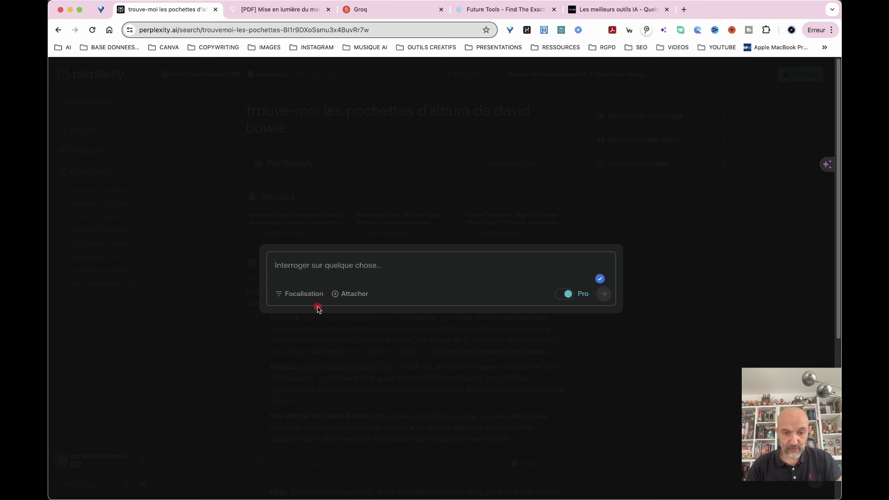
- Ask "trouve-moi les pochettes d'album de bowie" and submit David Bowie as the Bowie meant for the Pro Search
left_click(364, 271)
type("trouve-moi les pochettes d'")
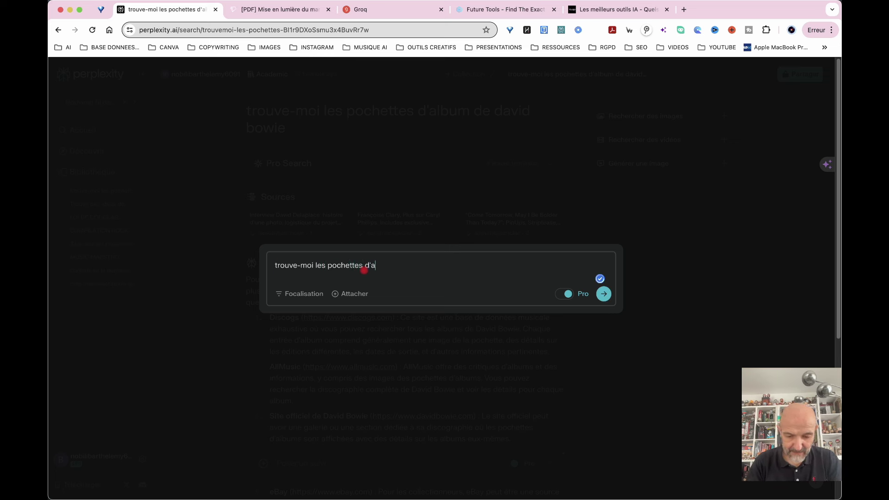
type("album de bowie")
key("Return")
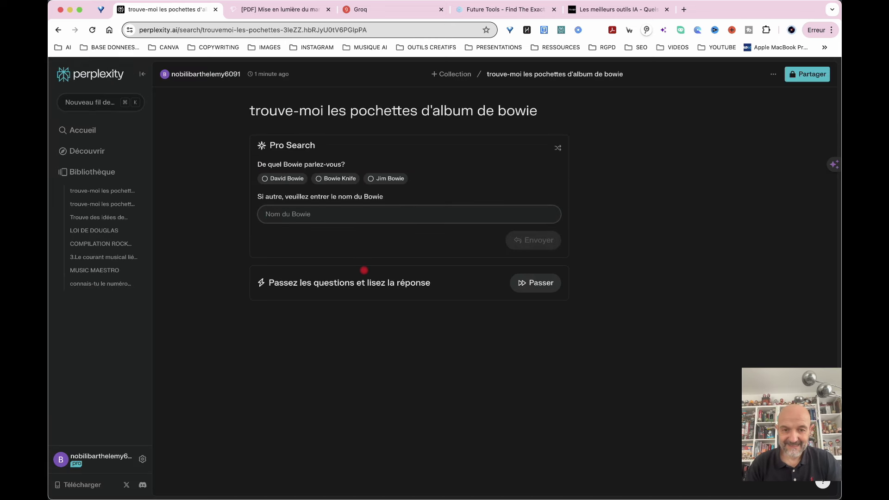
left_click(283, 179)
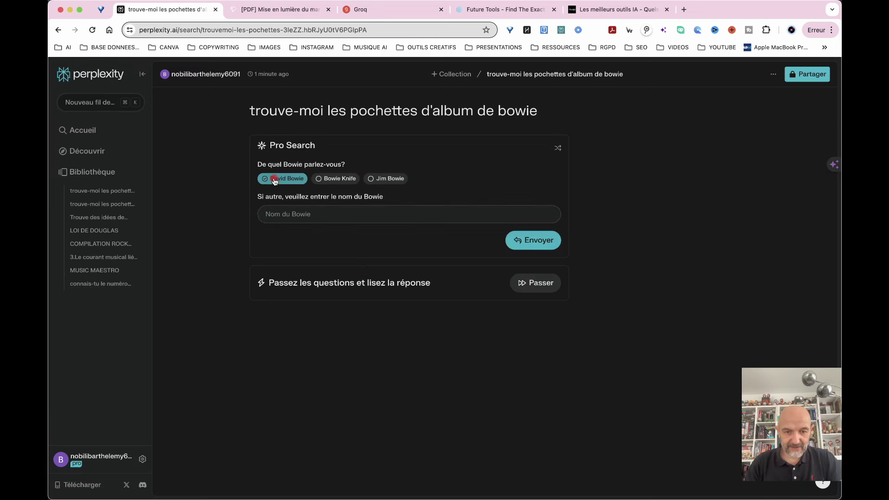
left_click(537, 240)
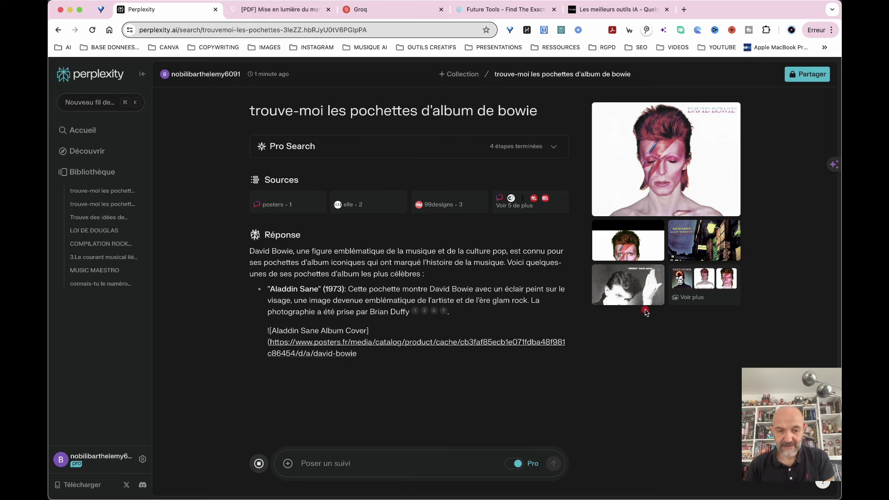
- Open the 99designs article from the album cover answer's full sources list, skim it, and close its page
left_click(511, 203)
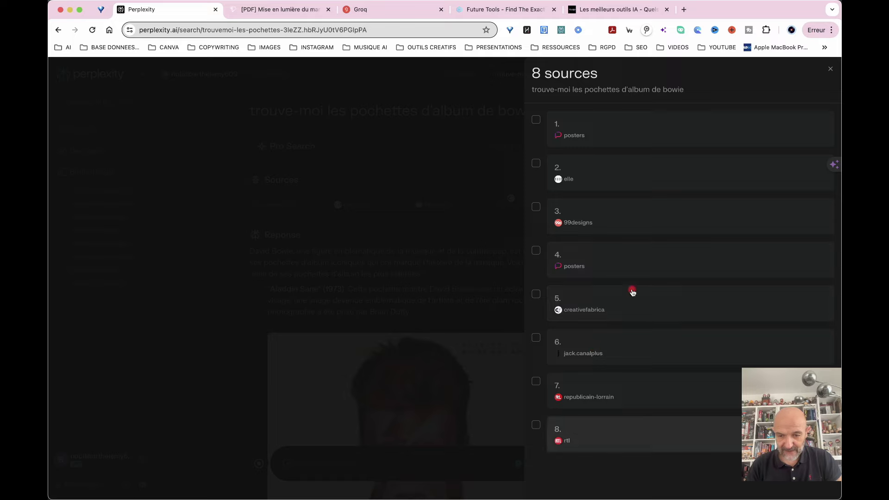
left_click(590, 216)
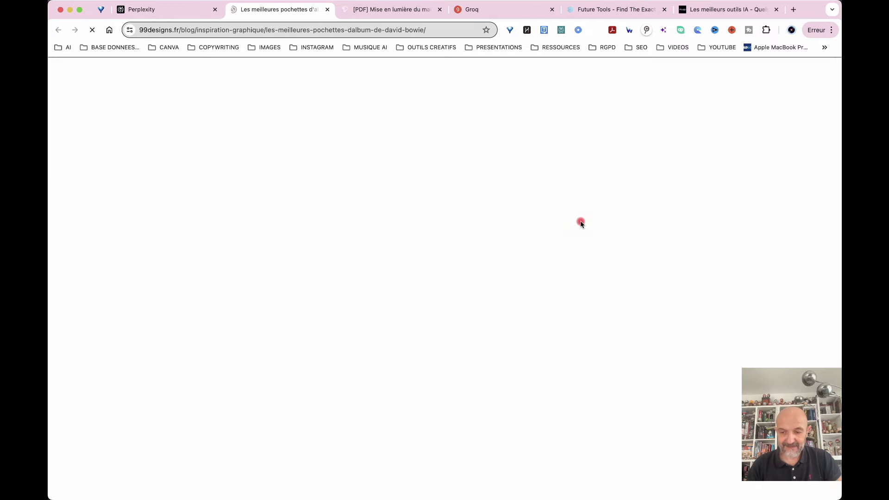
scroll(420, 320, "down", 15)
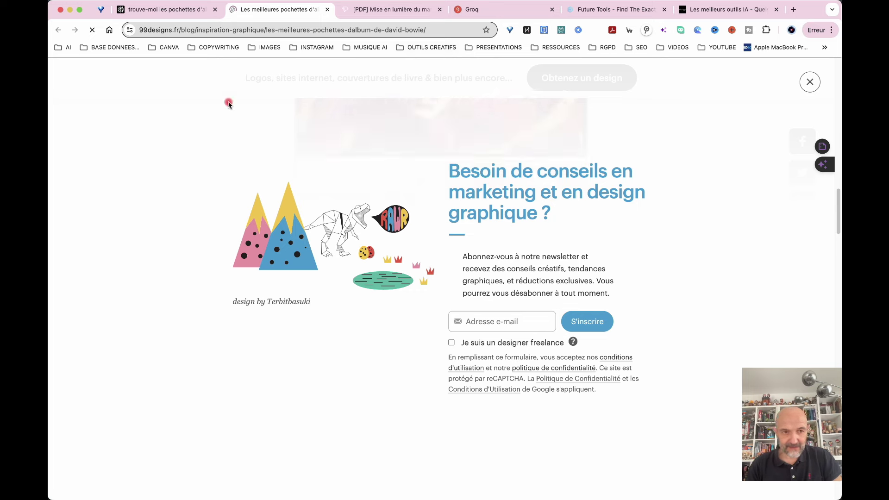
left_click(327, 9)
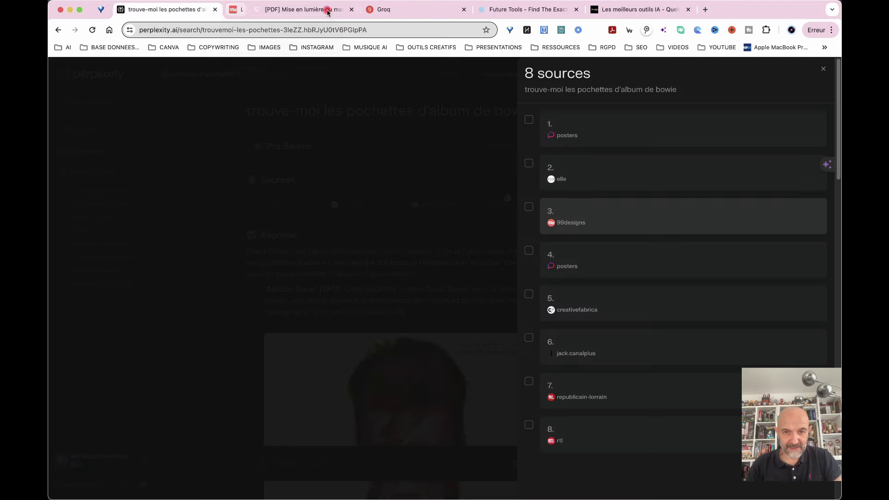
- Close the sources list and look through the album covers and related questions in the Bowie answer
left_click(823, 69)
scroll(423, 393, "down", 10)
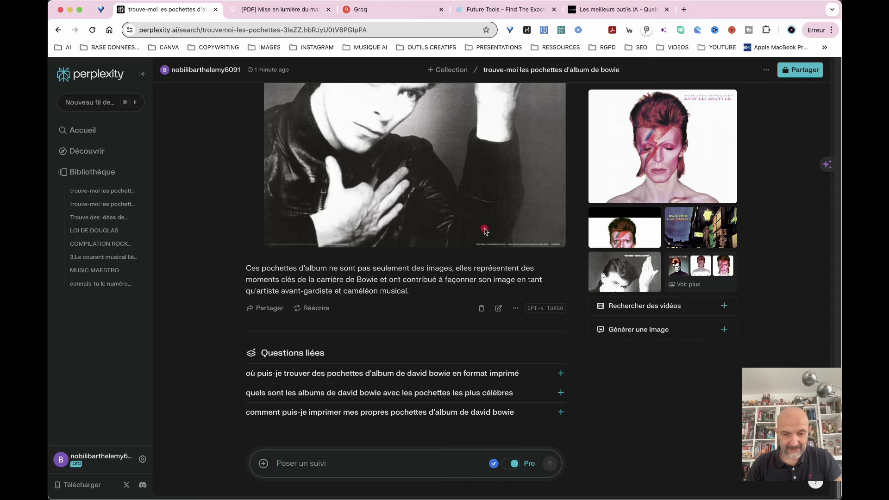
scroll(409, 238, "up", 15)
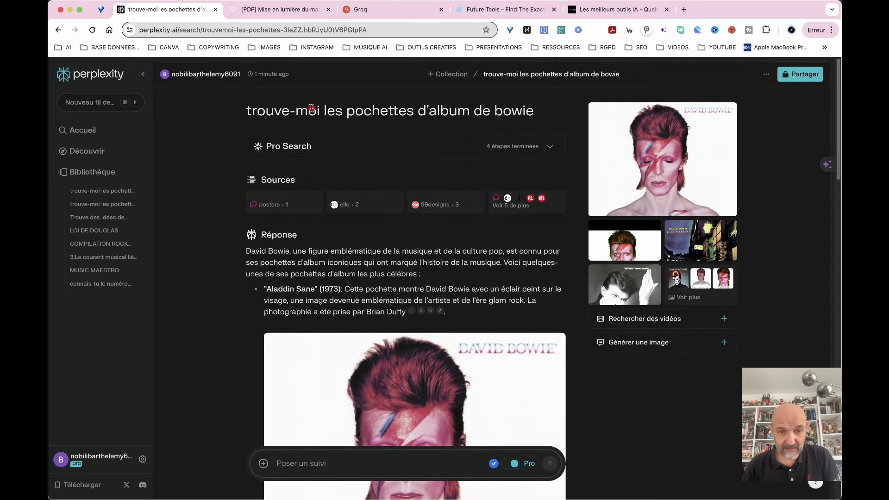
- Ask in a new thread with the All focus "donne moi des idées de contenu sur les meilleures utilisations de l'ia dans mon business"
key("super+k")
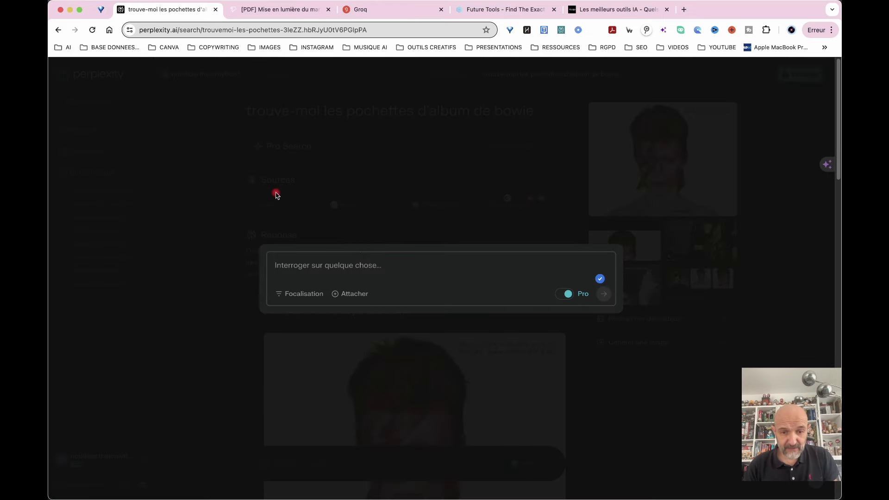
left_click(305, 294)
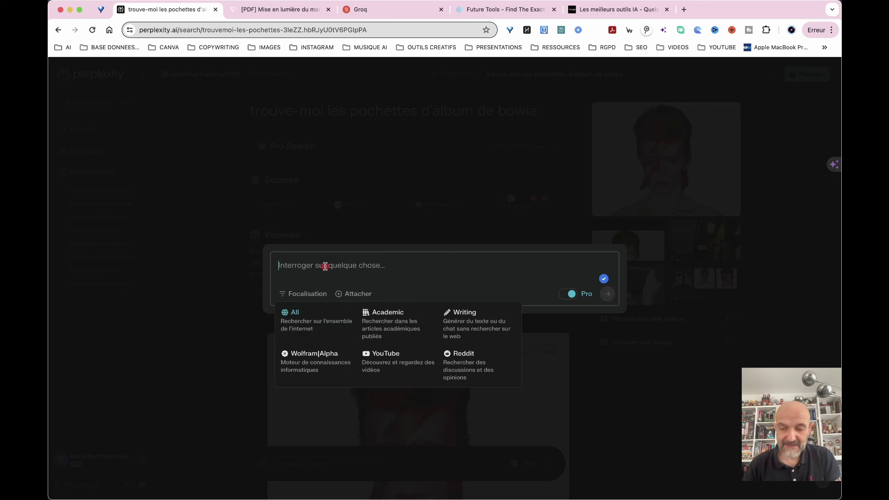
type("donn")
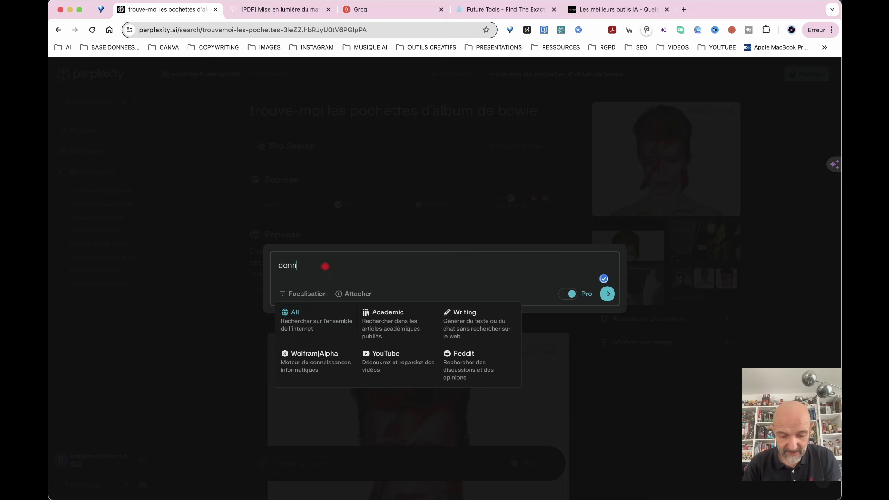
type("e moi des idées de conten")
type("u s")
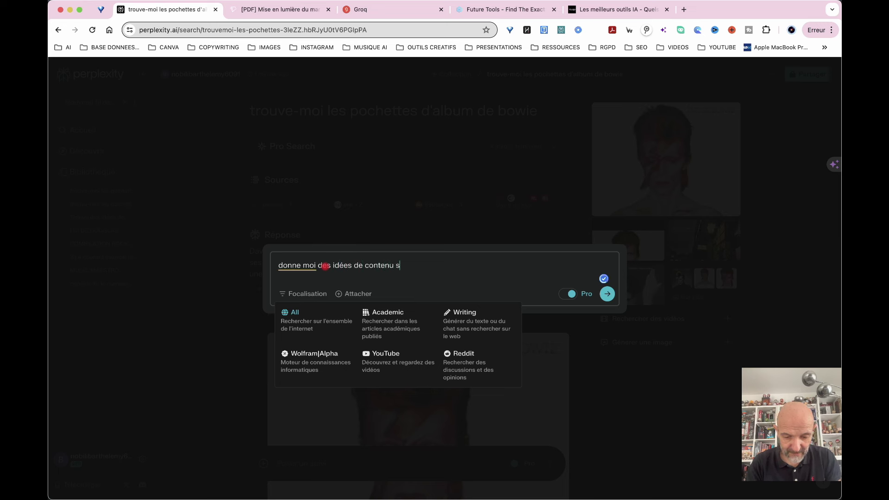
type("ur les mei")
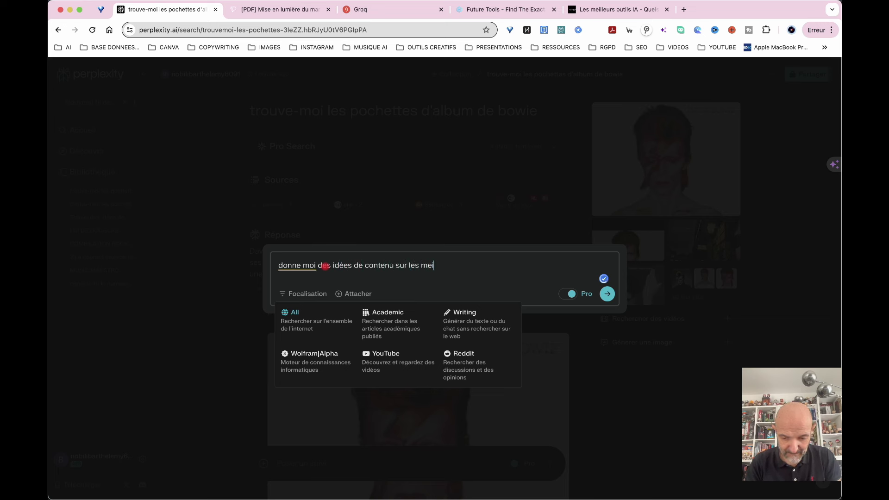
type("lleures utilis")
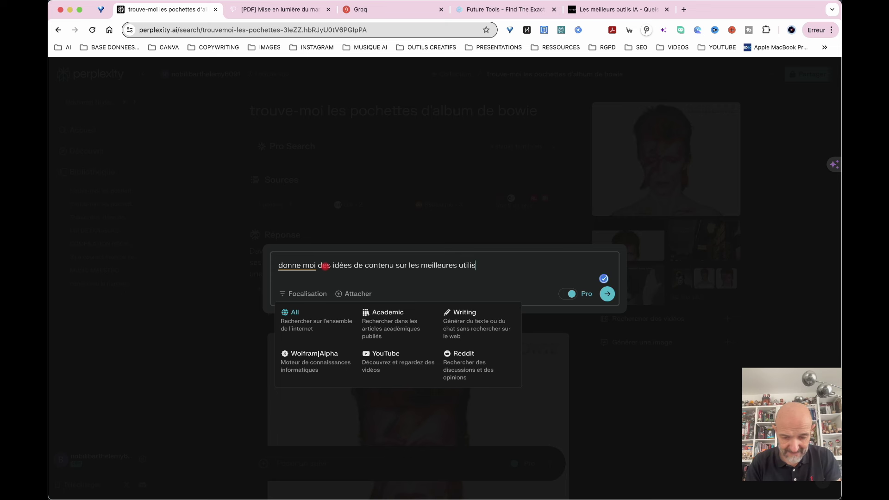
type("ations de l'ia dans mon busines")
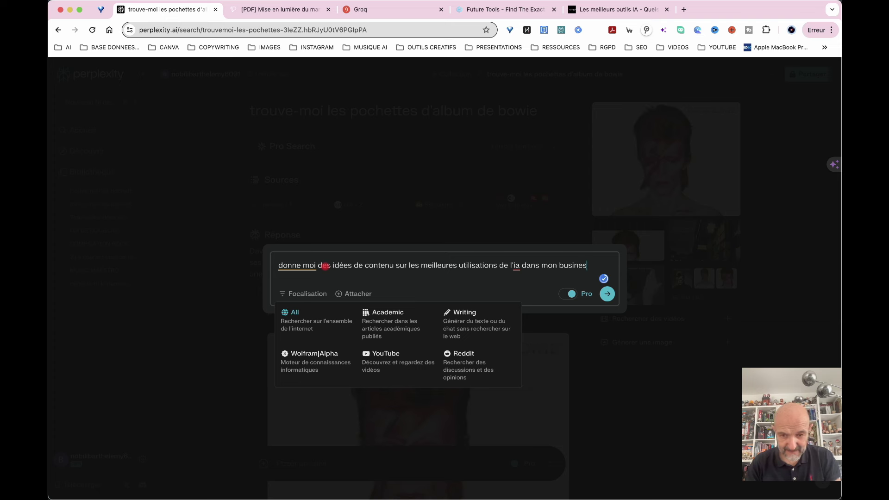
type("s")
key("Return")
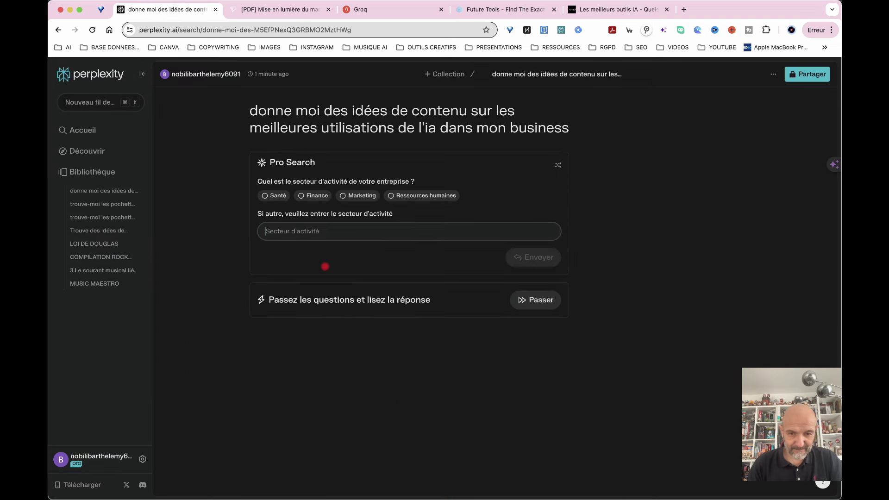
- Submit Marketing as the business sector for the Pro Search and look through the full list of sources behind the answer
left_click(353, 198)
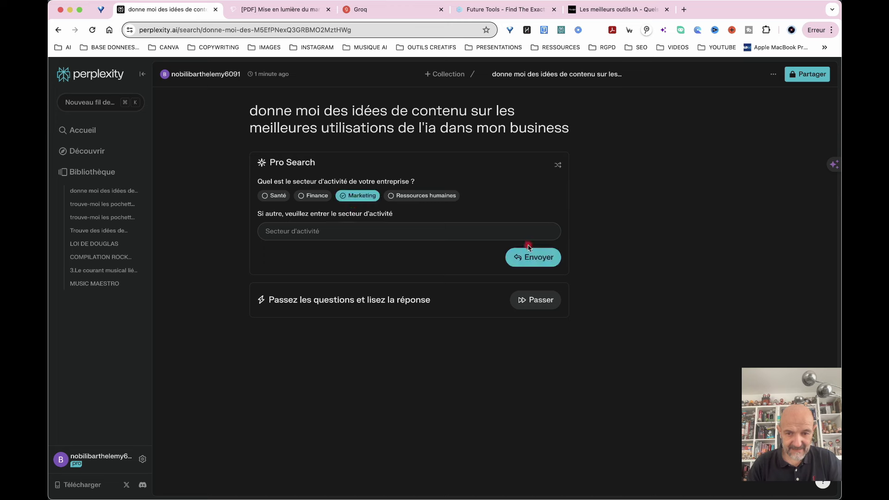
left_click(535, 257)
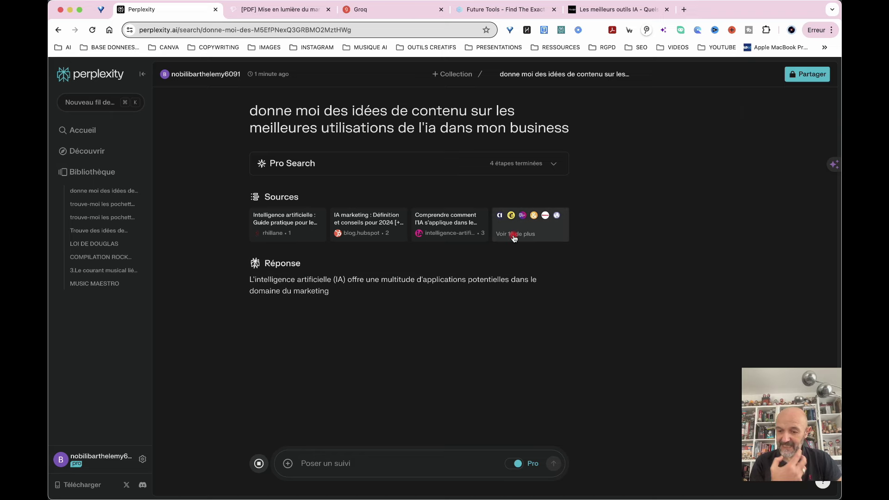
left_click(514, 237)
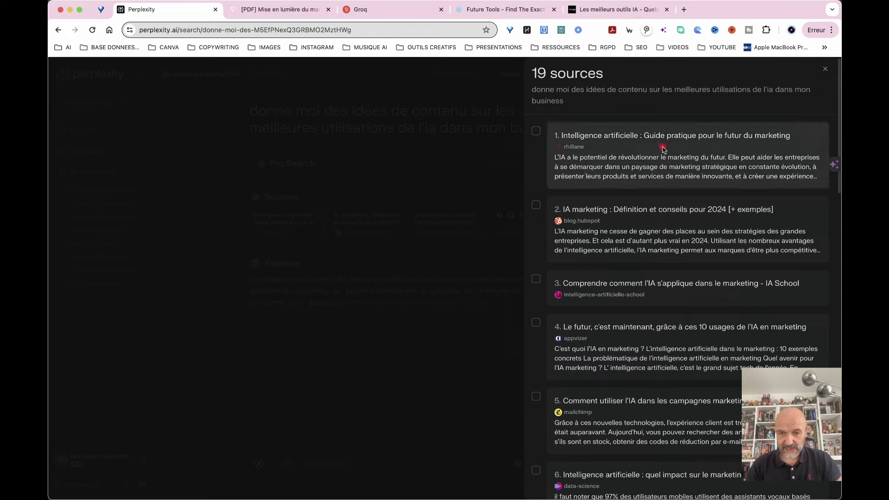
scroll(631, 363, "down", 15)
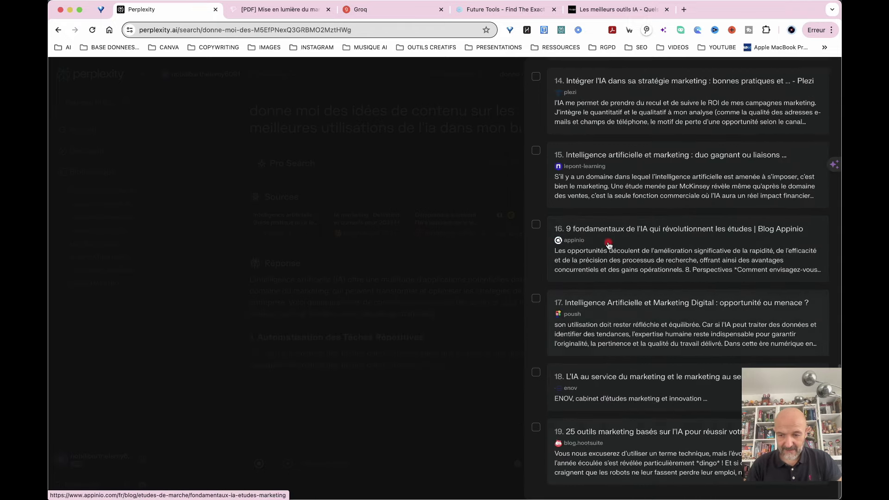
- Open the Hootsuite article on 25 AI-based marketing tools from the sources list, glance at it, and close its page
left_click(635, 432)
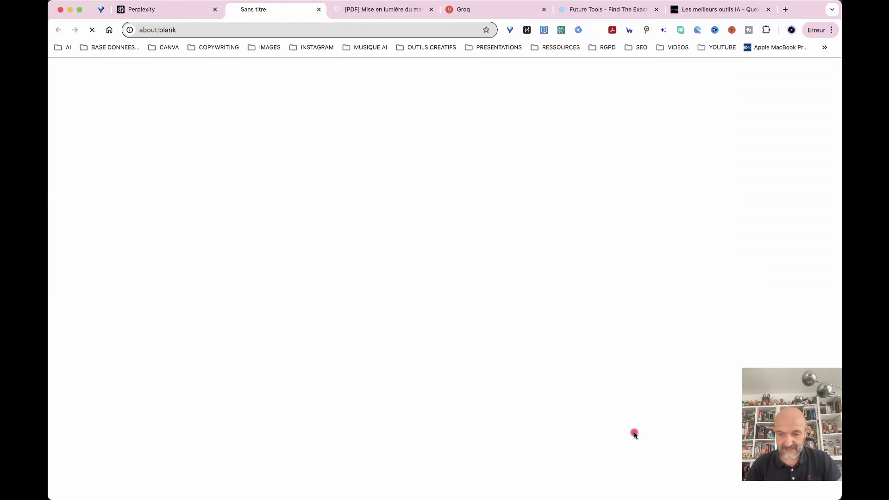
scroll(457, 423, "down", 10)
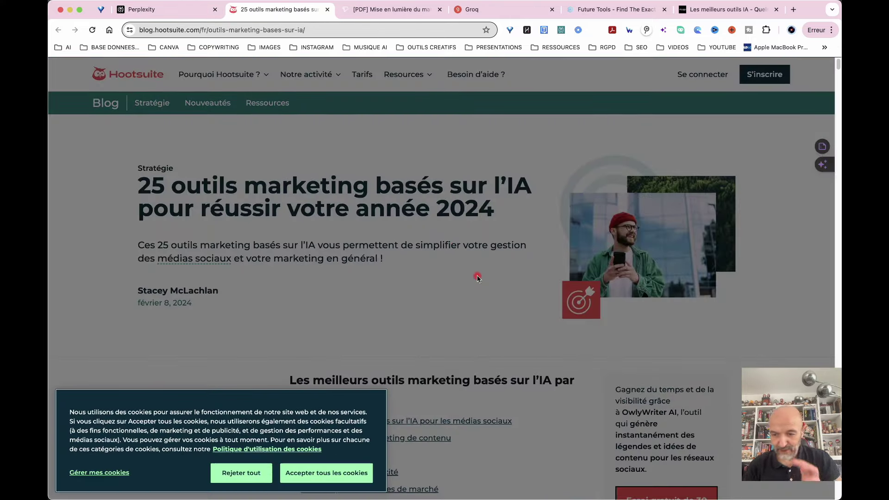
key("super+w")
- Close the full sources list and skim the marketing content ideas in the answer
scroll(755, 219, "up", 10)
scroll(755, 219, "up", 8)
key("Escape")
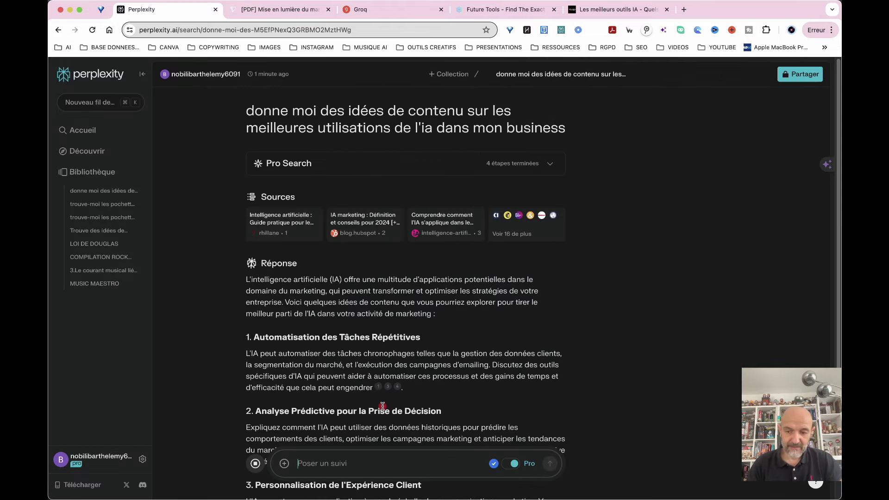
scroll(382, 406, "down", 8)
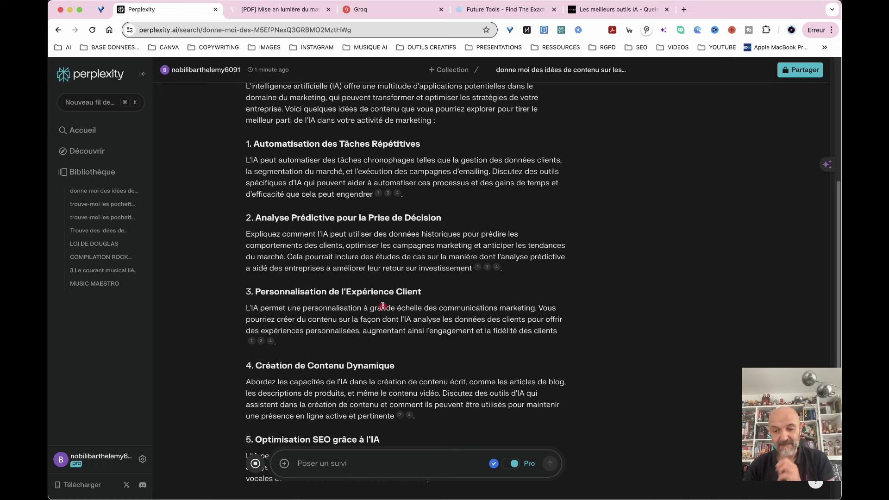
scroll(441, 211, "up", 8)
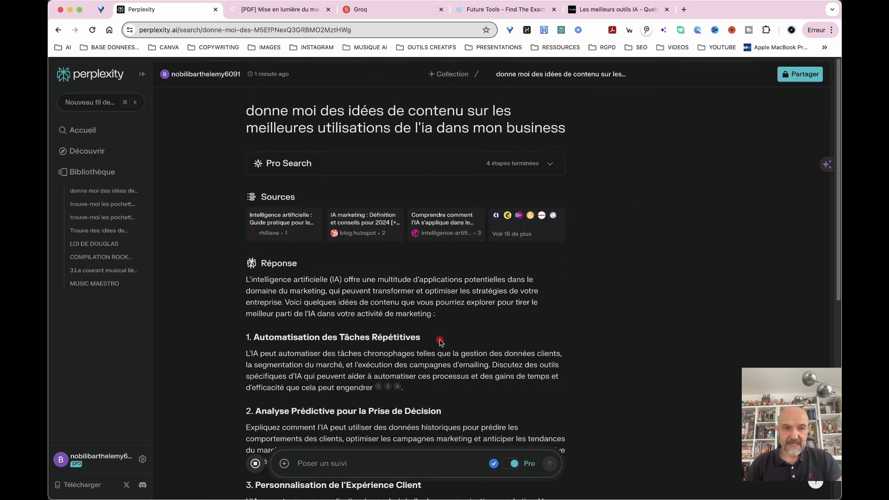
- Switch to Groq and look at the list of available language models without changing the selection
left_click(404, 12)
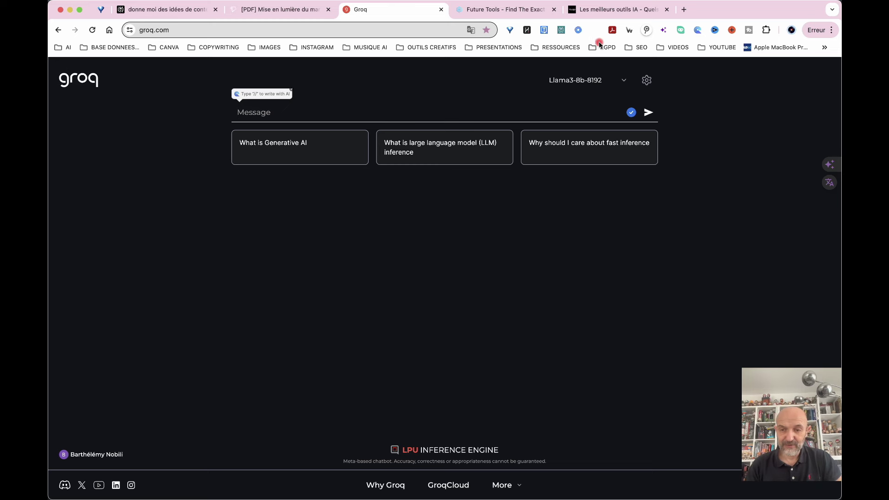
left_click(627, 80)
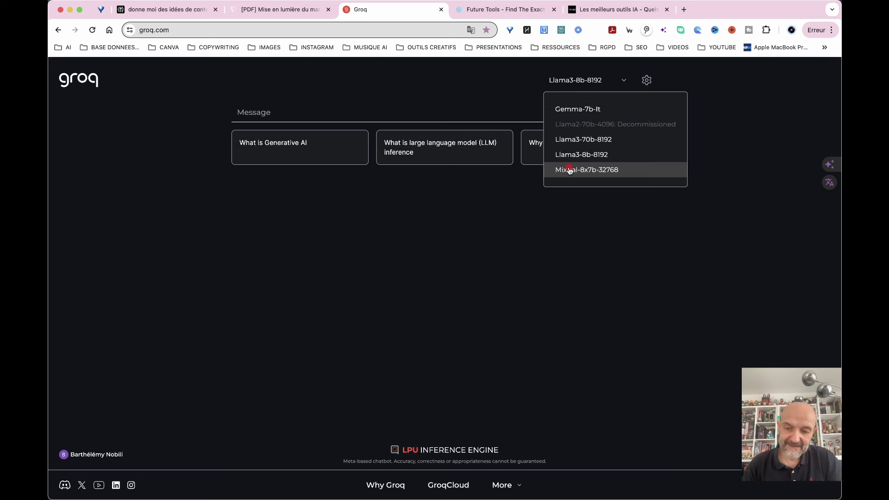
left_click(554, 294)
- Copy the question "donne moi des idées de contenu sur les meilleures utilisations de l'ia dans mon business" from Perplexity and submit it in Groq
left_click(265, 114)
left_click(190, 10)
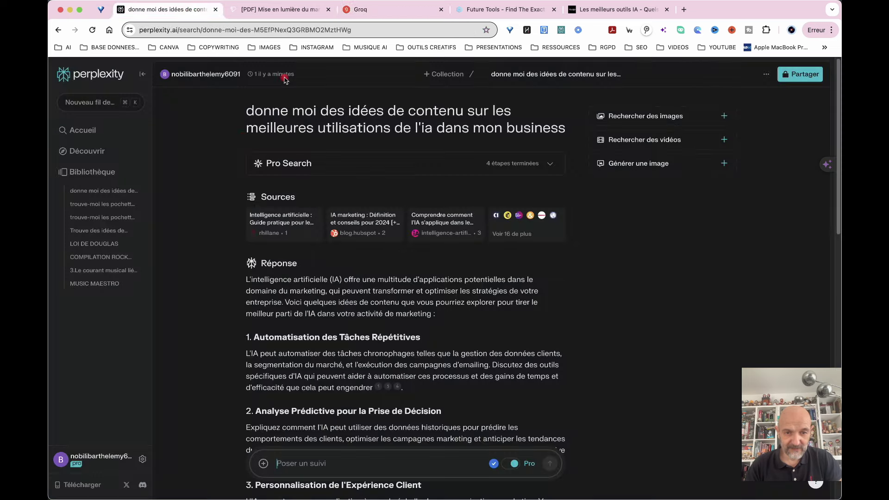
left_click_drag(249, 107, 563, 139)
key("super+c")
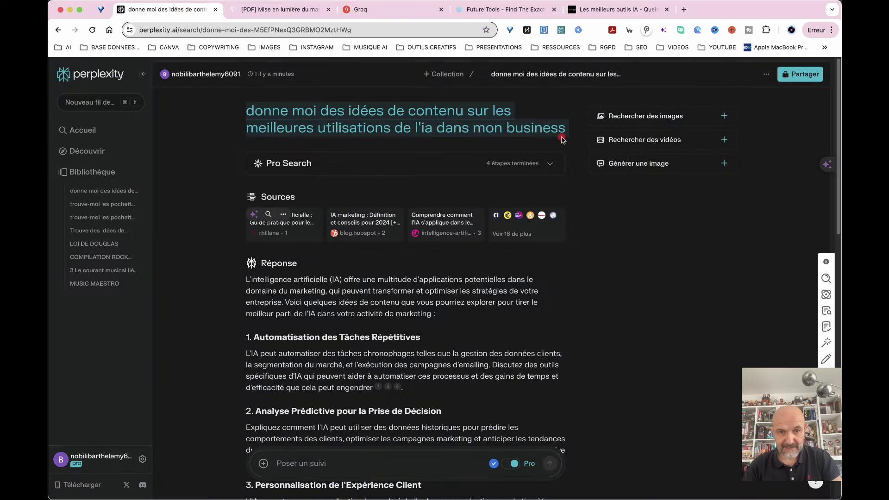
left_click(373, 10)
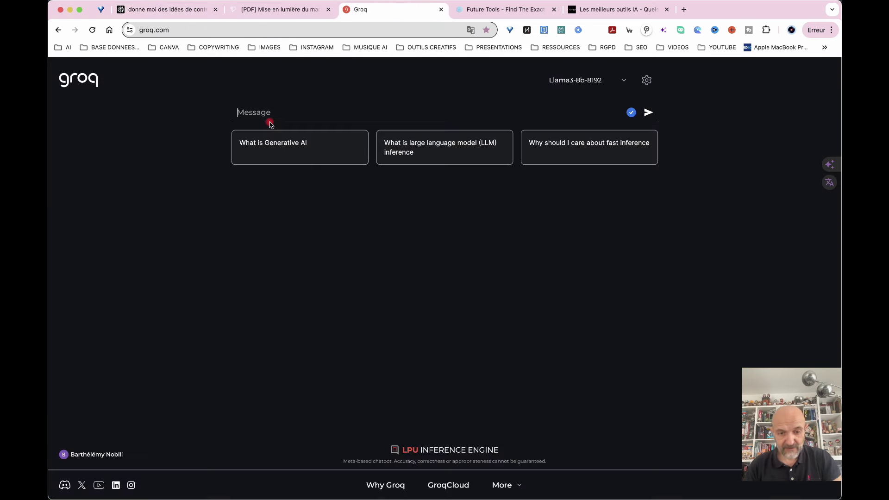
key("super+v")
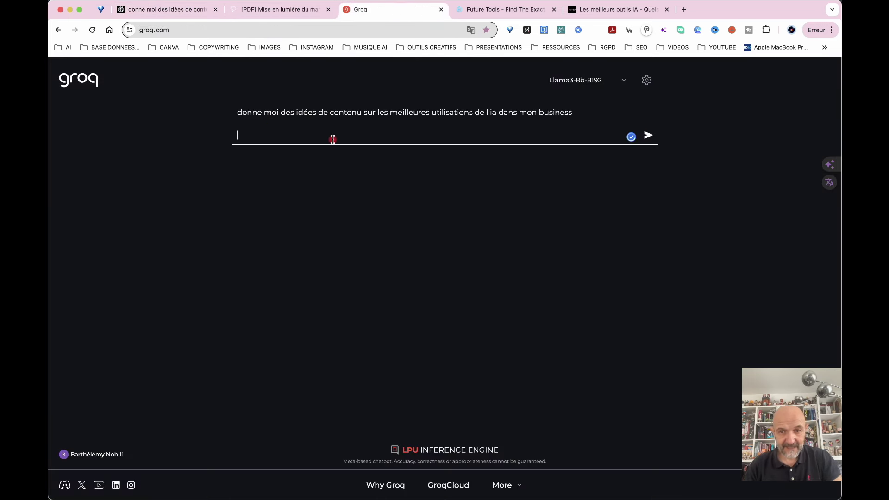
left_click(649, 136)
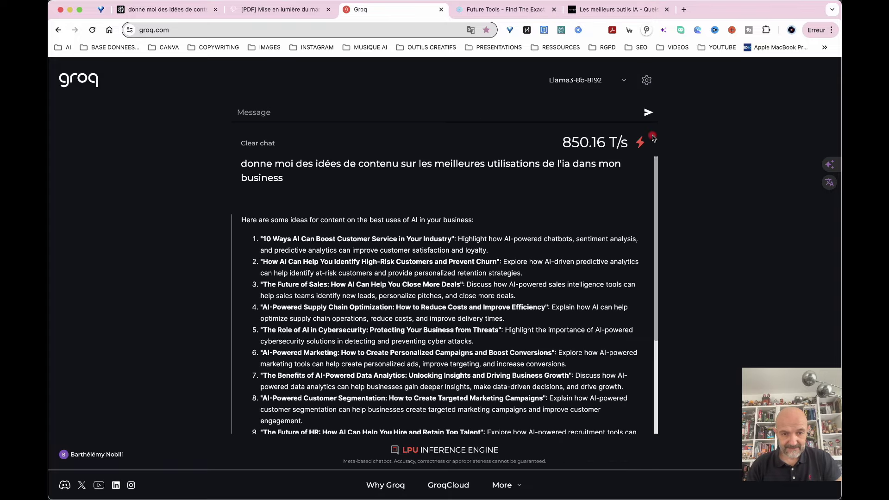
- Read through the list of content ideas in Groq's answer
scroll(572, 341, "down", 3)
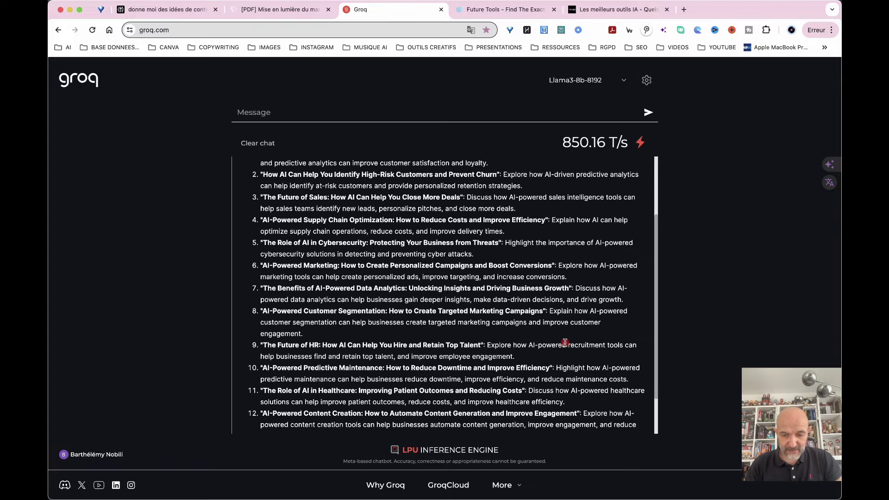
scroll(566, 343, "down", 2)
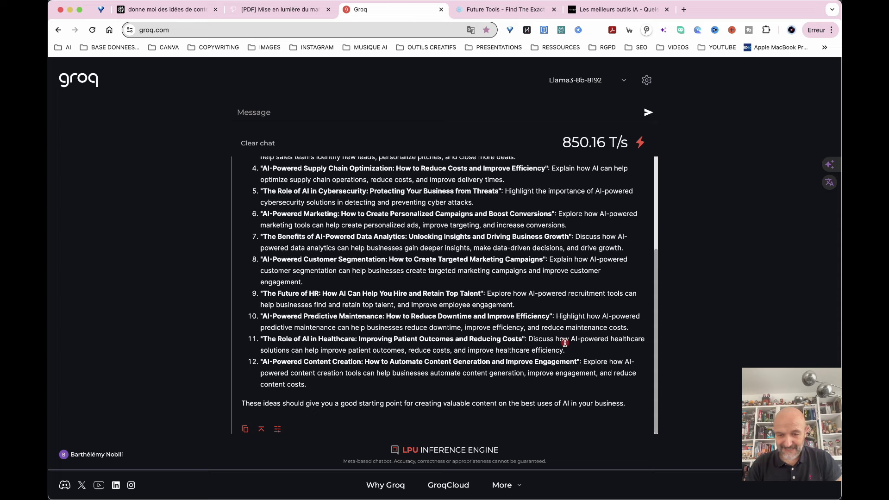
scroll(565, 343, "up", 5)
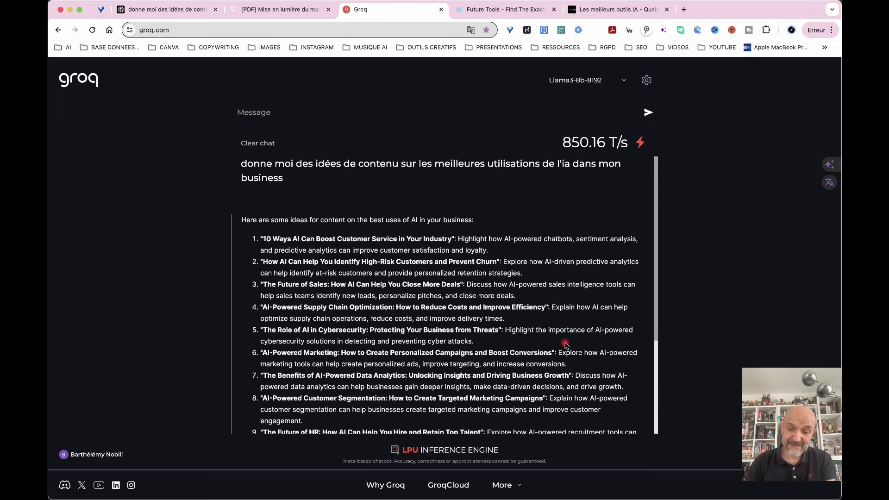
- Translate Groq's whole answer from English into French with DeepL, read the translation, and return to the Groq chat
left_click_drag(245, 225, 630, 408)
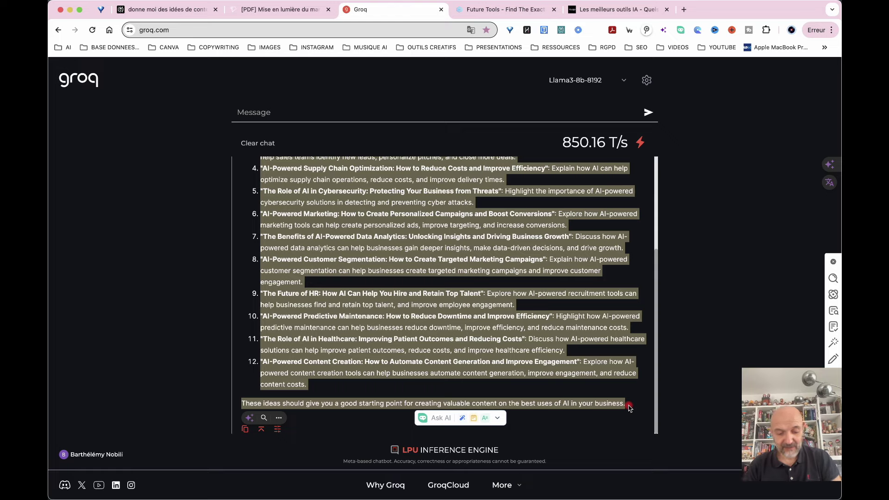
key("super+c")
key("super+c")
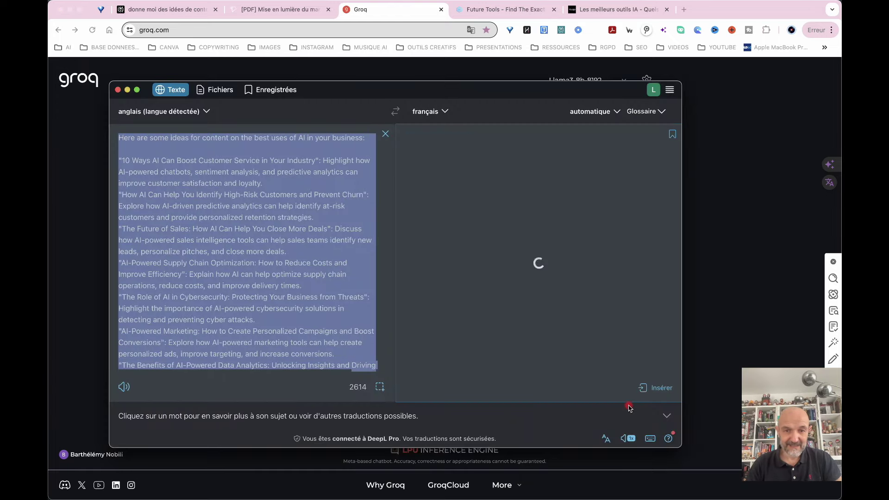
left_click_drag(404, 171, 616, 365)
scroll(616, 363, "down", 2)
scroll(616, 361, "down", 10)
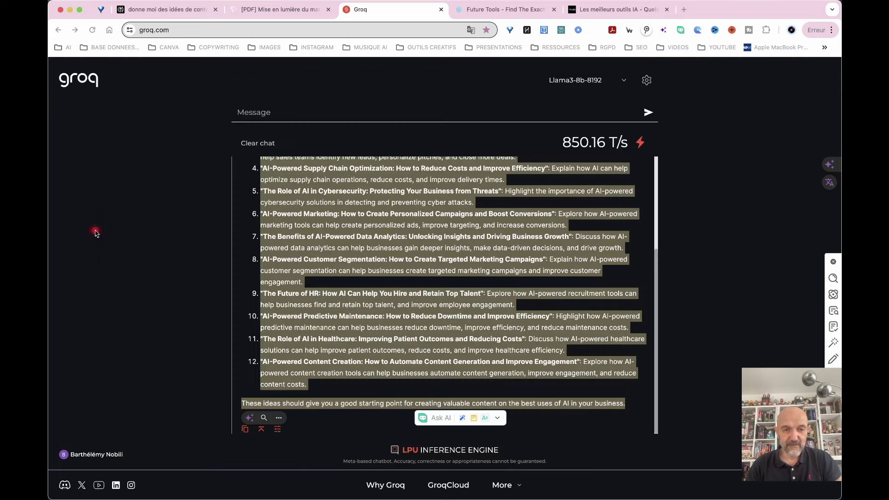
left_click(95, 233)
scroll(360, 255, "up", 3)
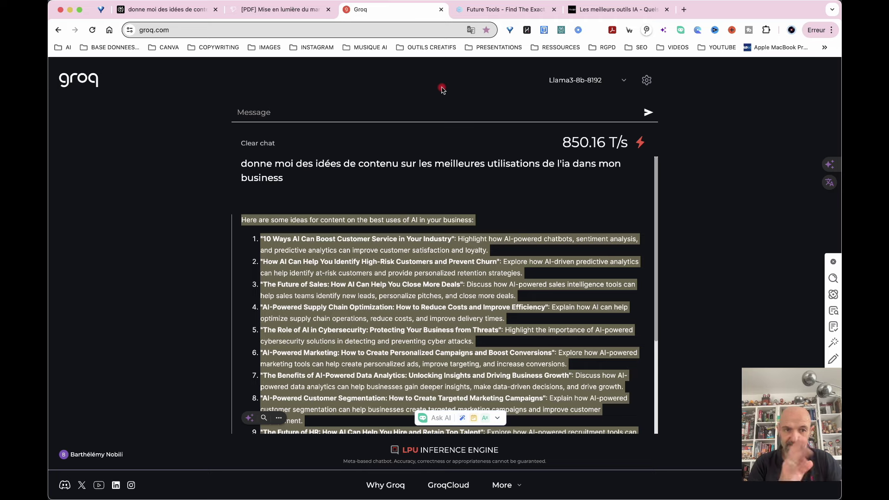
- Revisit the Perplexity answer briefly, switch to the Future Tools directory, and browse its AI tool listings and category filters
left_click(163, 10)
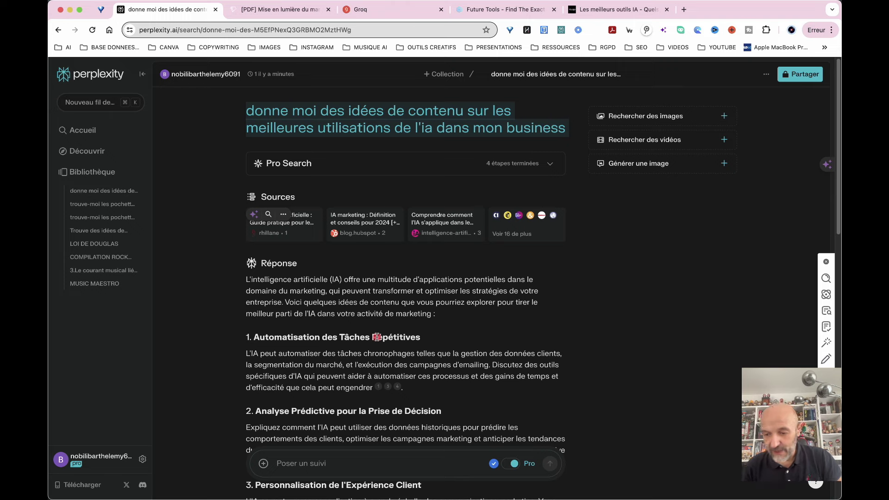
left_click(508, 10)
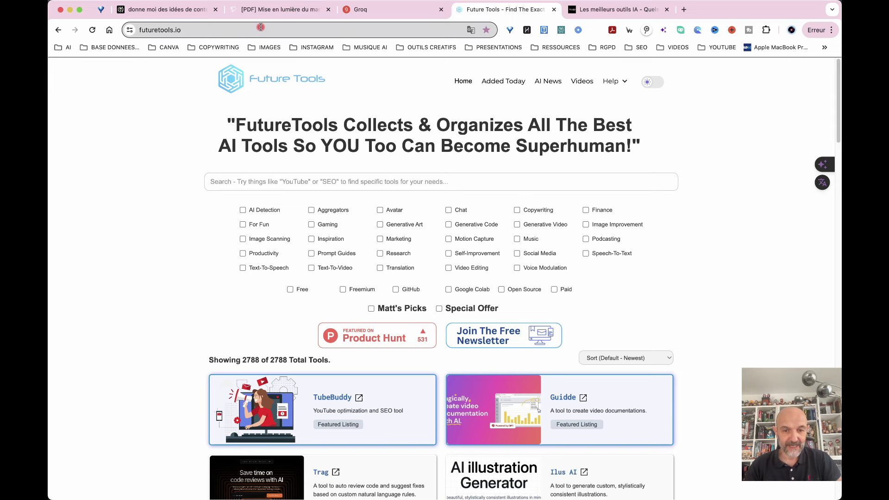
scroll(426, 353, "down", 5)
scroll(427, 353, "down", 6)
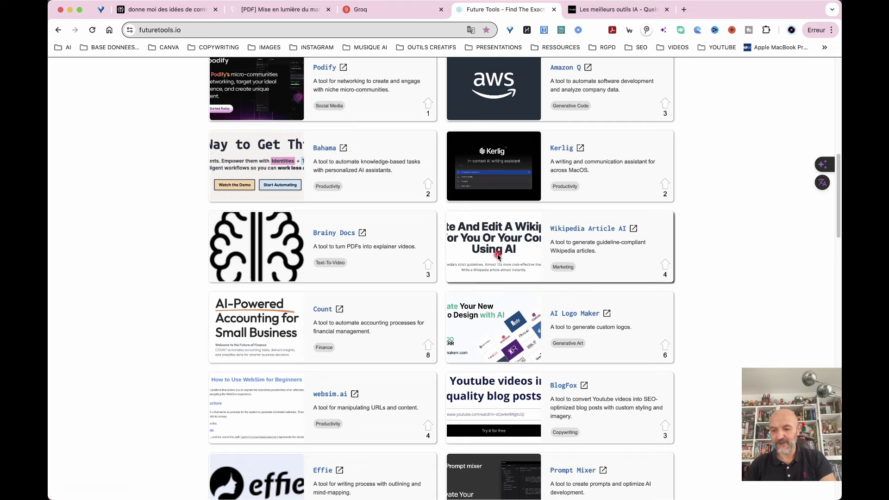
scroll(481, 193, "up", 10)
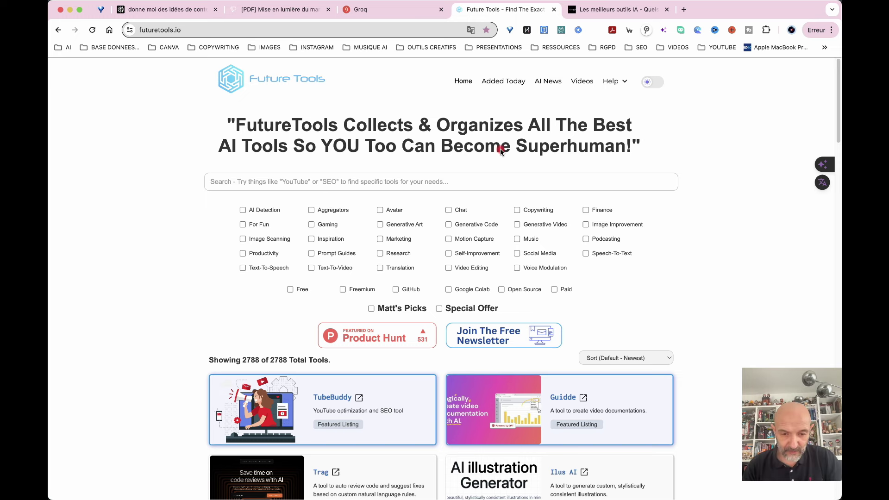
- Switch to the AI Explorer "Outils IA" directory and browse the tools listed under all categories
left_click(623, 11)
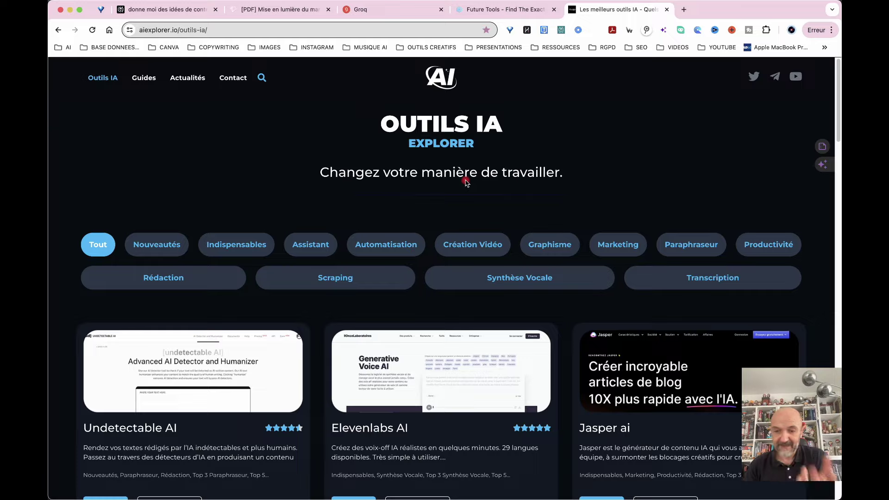
scroll(474, 377, "down", 5)
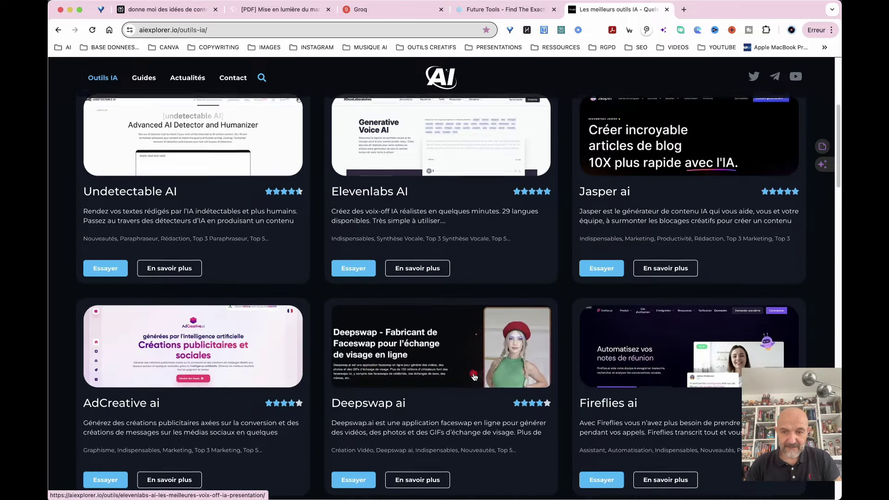
scroll(474, 376, "down", 7)
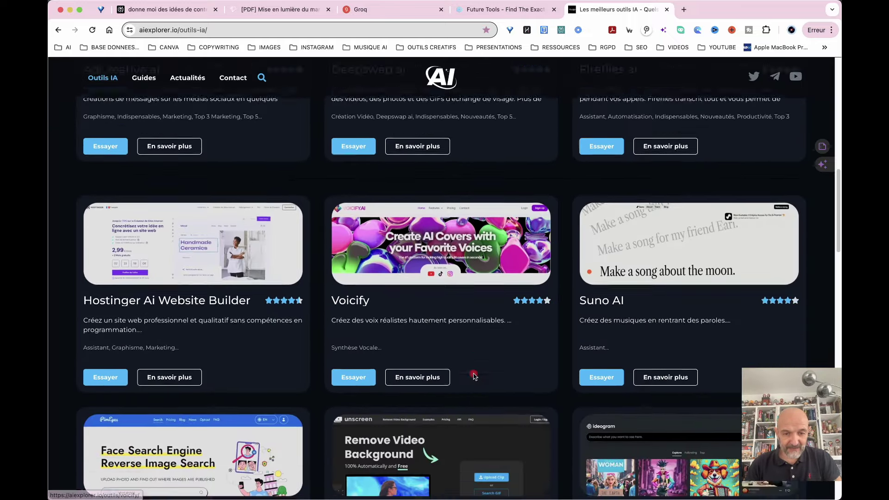
scroll(475, 376, "down", 3)
scroll(474, 376, "down", 3)
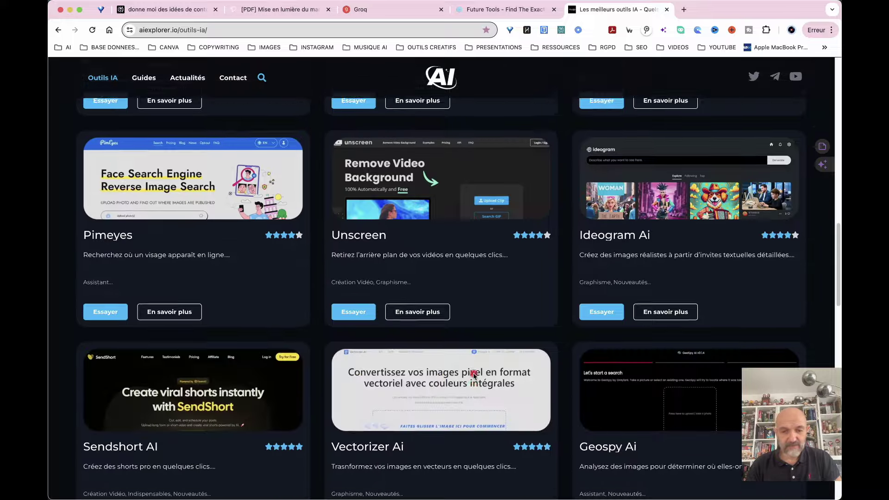
scroll(474, 376, "down", 1)
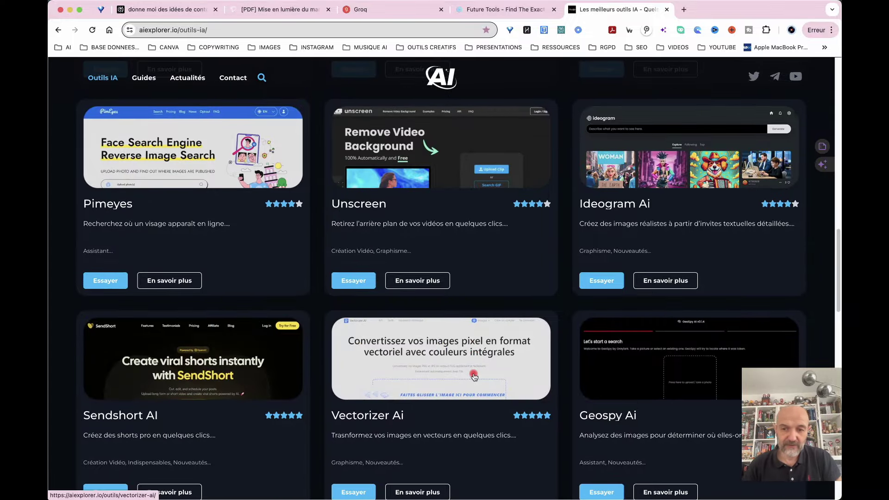
scroll(474, 377, "down", 10)
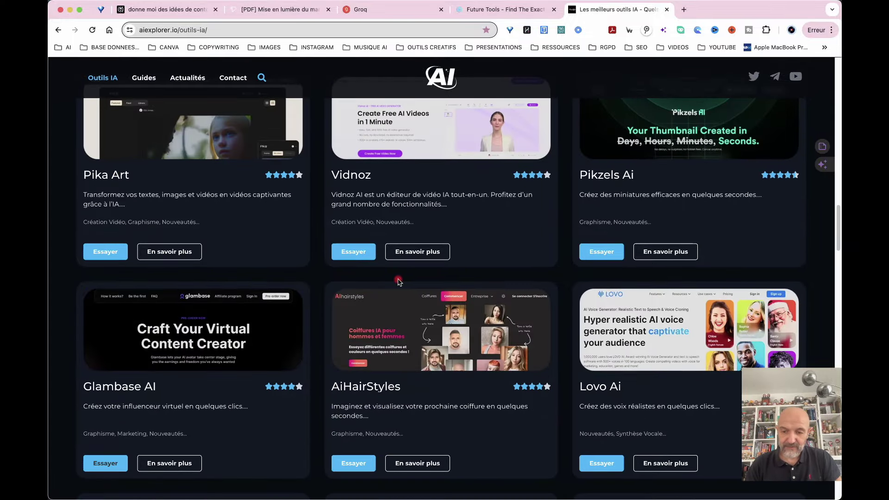
scroll(463, 236, "up", 15)
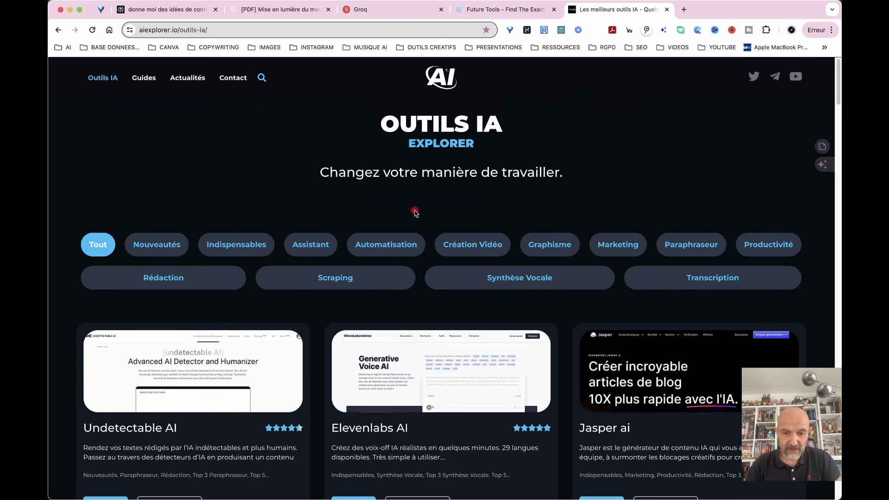
- Filter the AI Explorer directory by the Création Vidéo category and look through its video creation tools
left_click(476, 249)
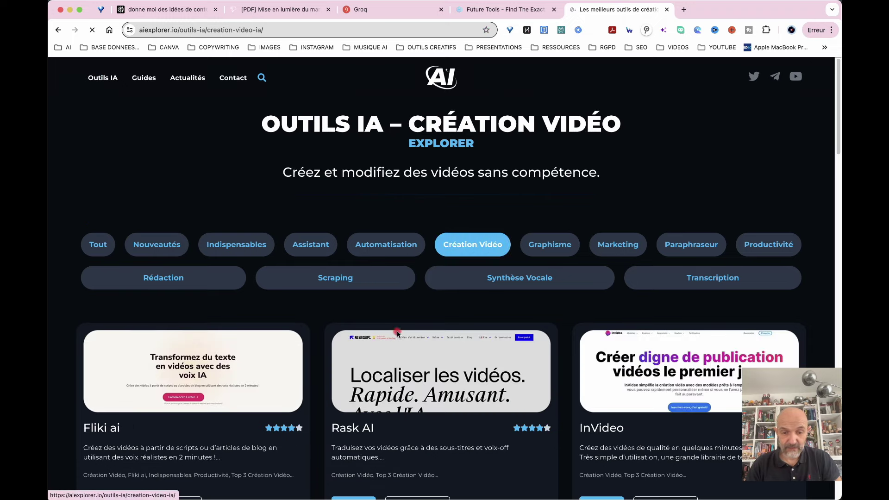
scroll(443, 376, "down", 5)
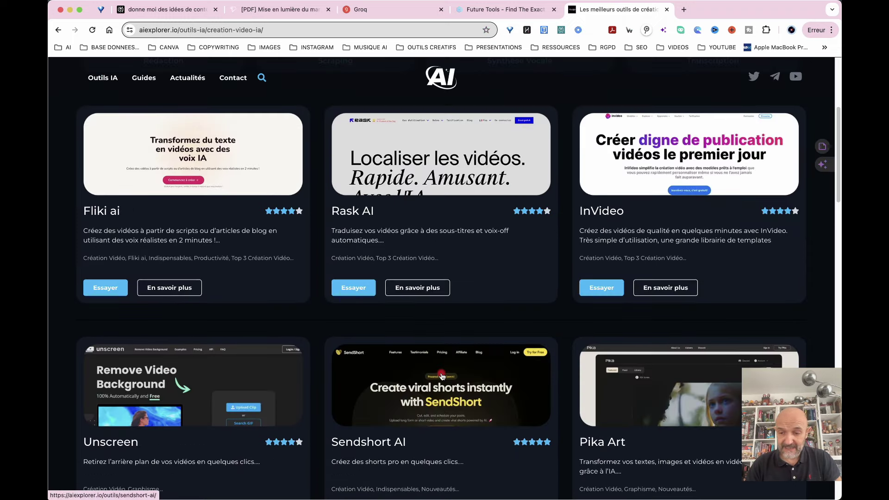
scroll(443, 376, "down", 5)
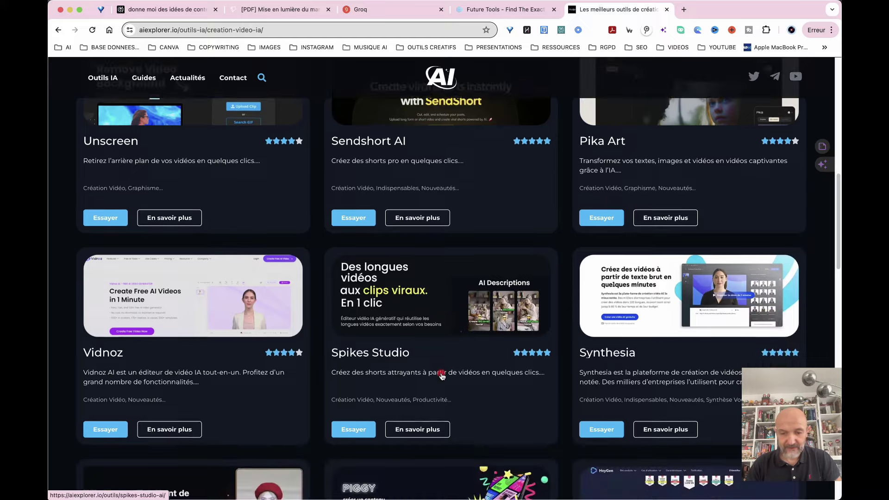
scroll(469, 399, "down", 4)
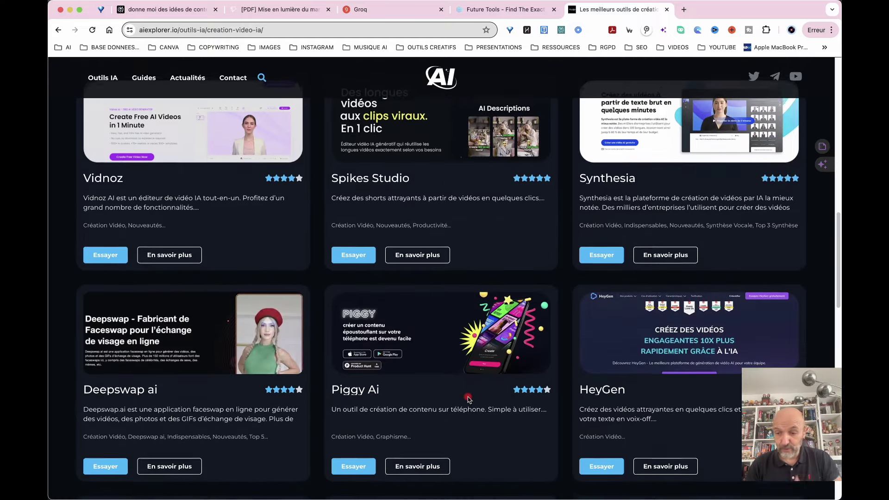
scroll(469, 399, "down", 2)
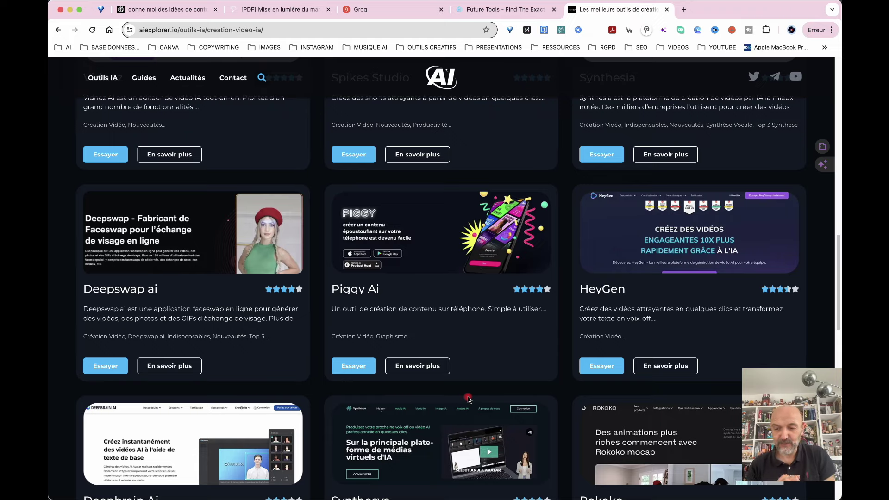
- Copy Perplexity's whole answer about AI content ideas for business and return to Writer's AI content detector
scroll(467, 281, "up", 15)
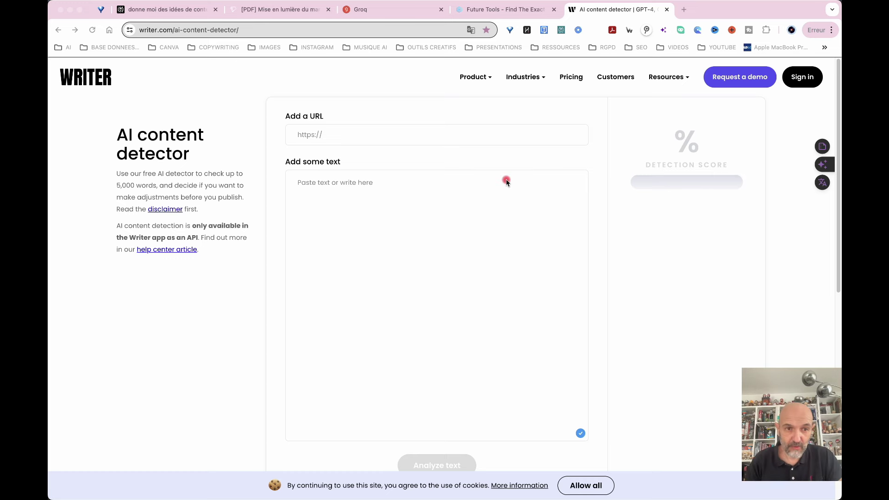
left_click(150, 8)
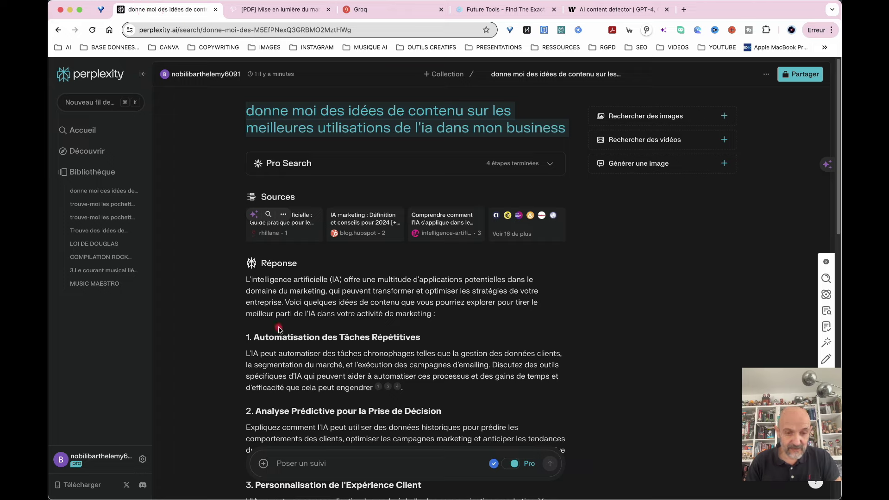
scroll(279, 329, "down", 2)
left_click_drag(245, 233, 470, 363)
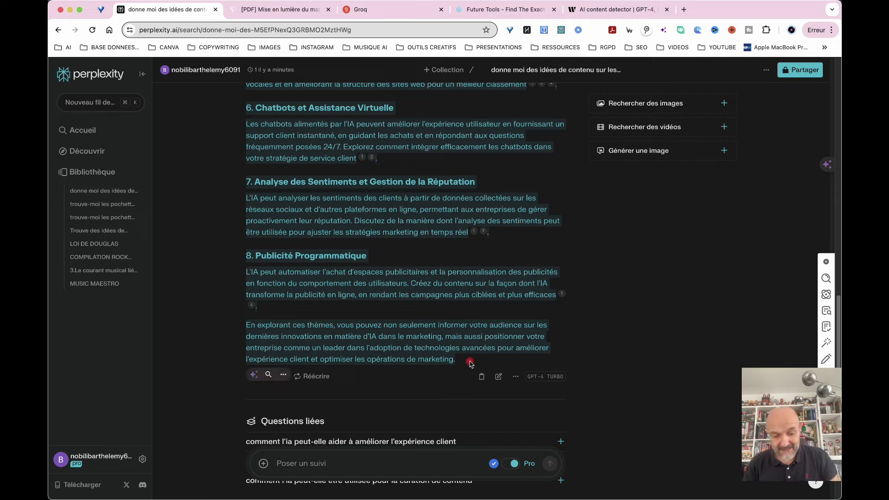
left_click(616, 10)
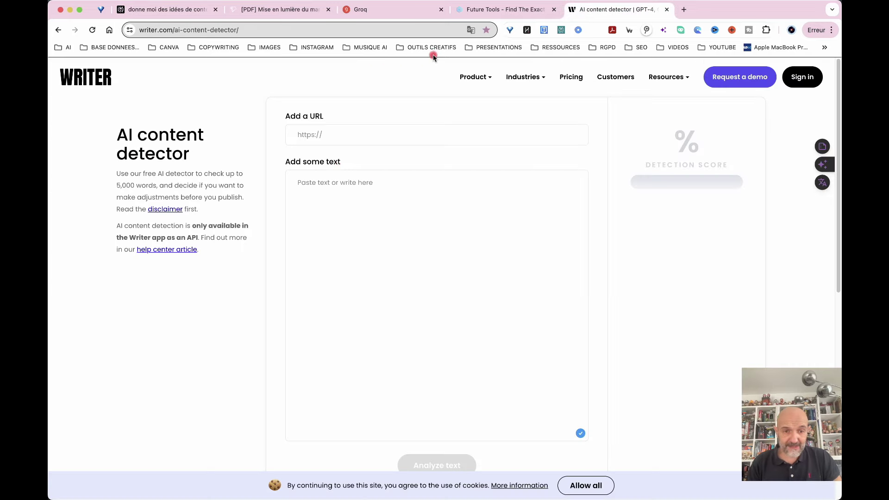
- Paste the copied Perplexity answer into Writer's AI content detector and analyze the text
left_click(340, 209)
key("super+v")
scroll(260, 421, "down", 5)
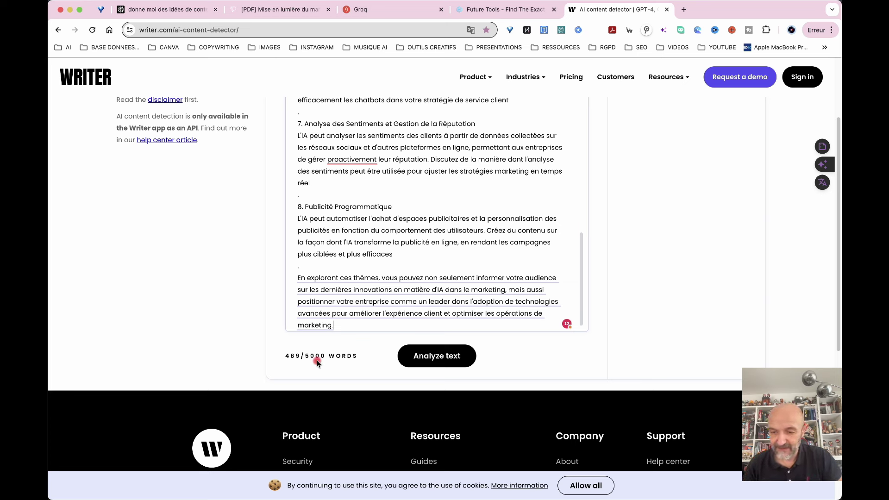
left_click(448, 356)
scroll(545, 249, "up", 10)
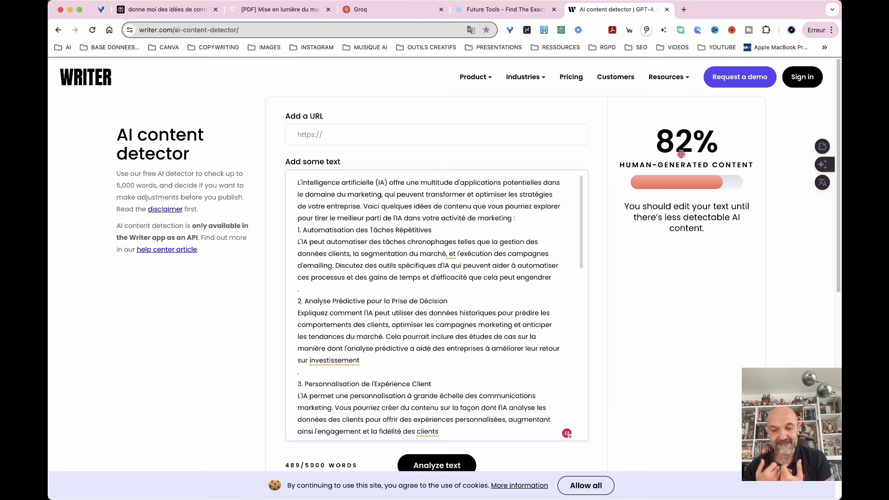
- Examine the analyzed text beside its detection score, briefly revisit the Future Tools directory, and return to the Writer detector
scroll(443, 350, "down", 10)
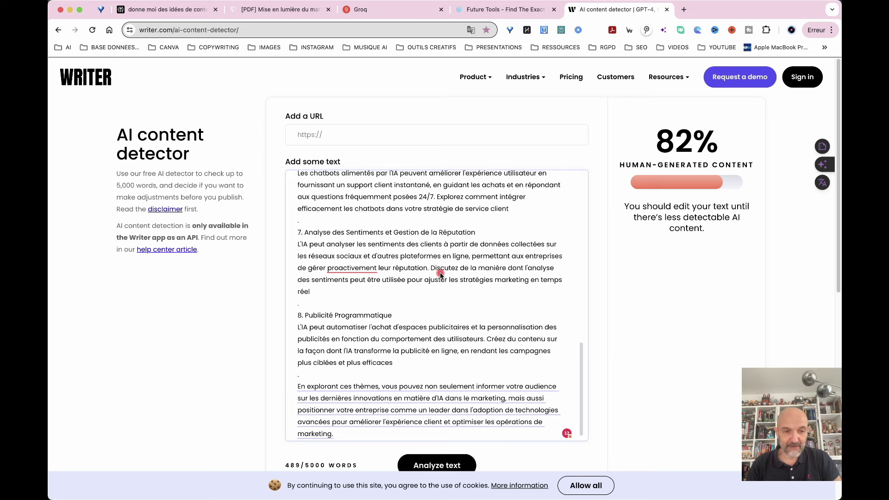
scroll(440, 273, "up", 10)
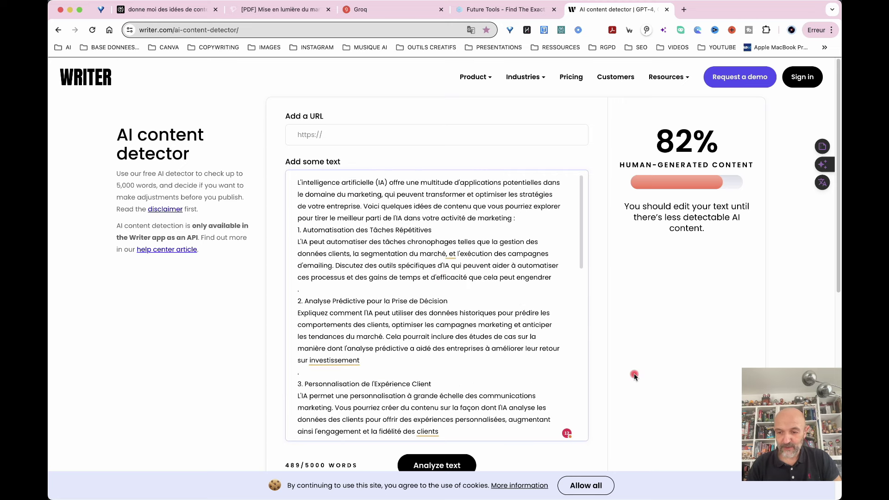
scroll(228, 395, "down", 2)
scroll(531, 238, "up", 2)
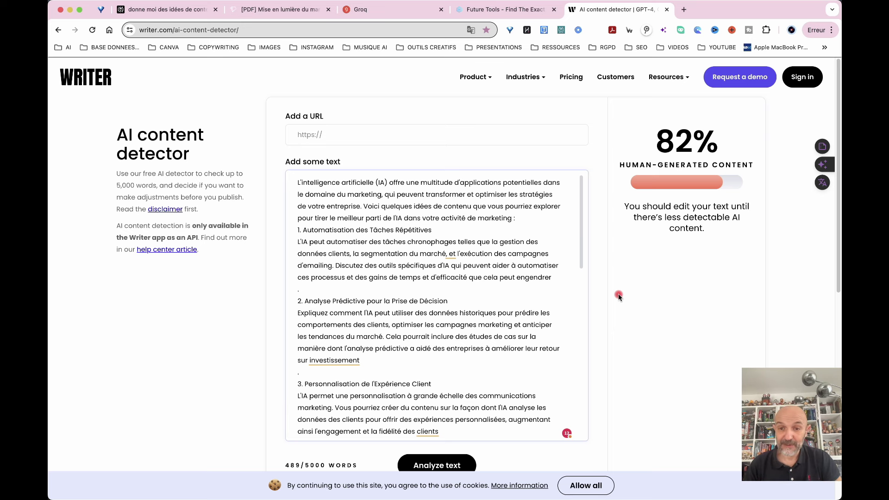
scroll(401, 314, "down", 5)
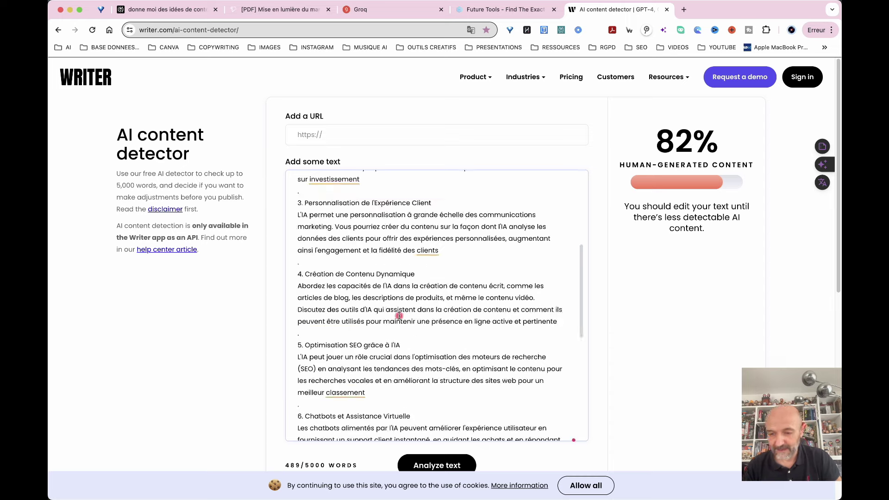
scroll(469, 357, "up", 5)
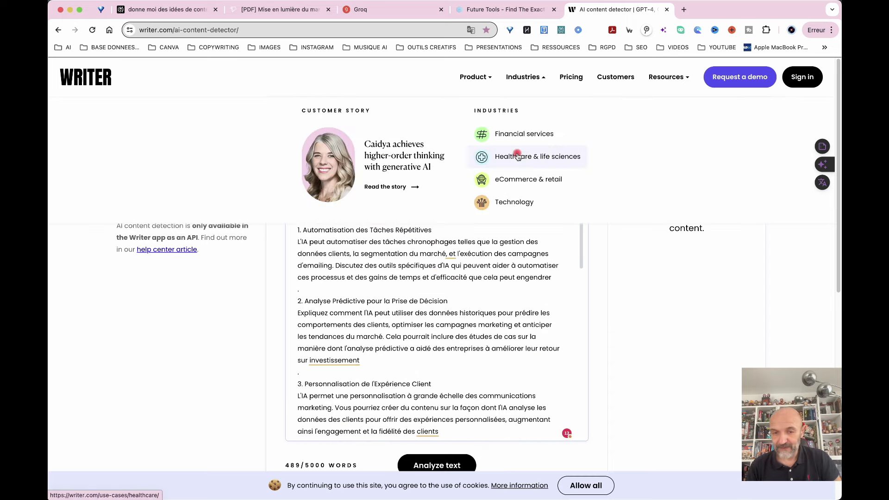
left_click(511, 11)
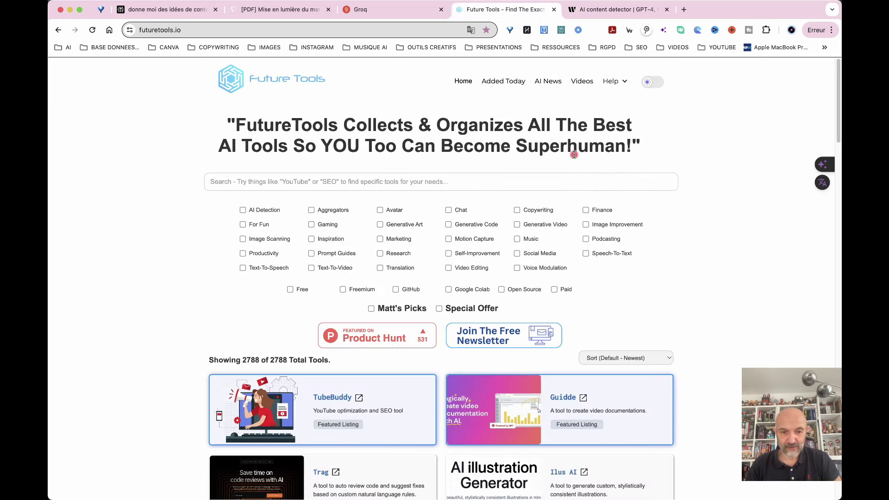
scroll(479, 373, "down", 5)
scroll(480, 373, "up", 5)
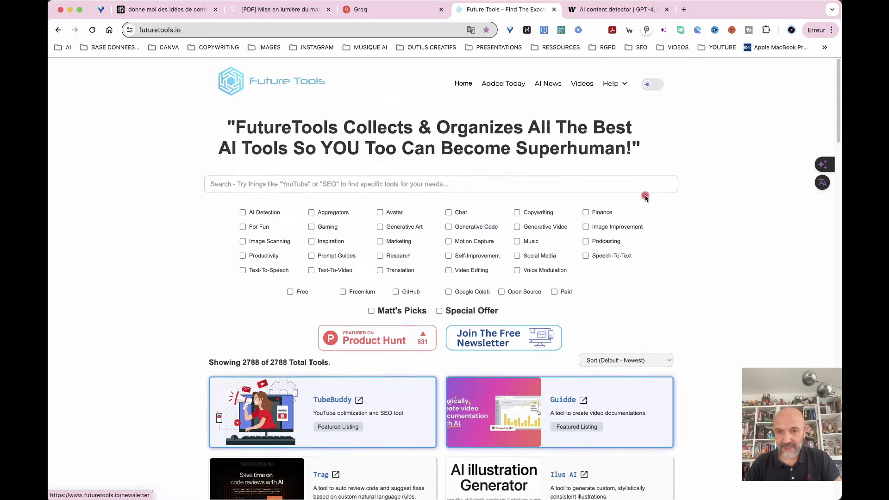
left_click(633, 11)
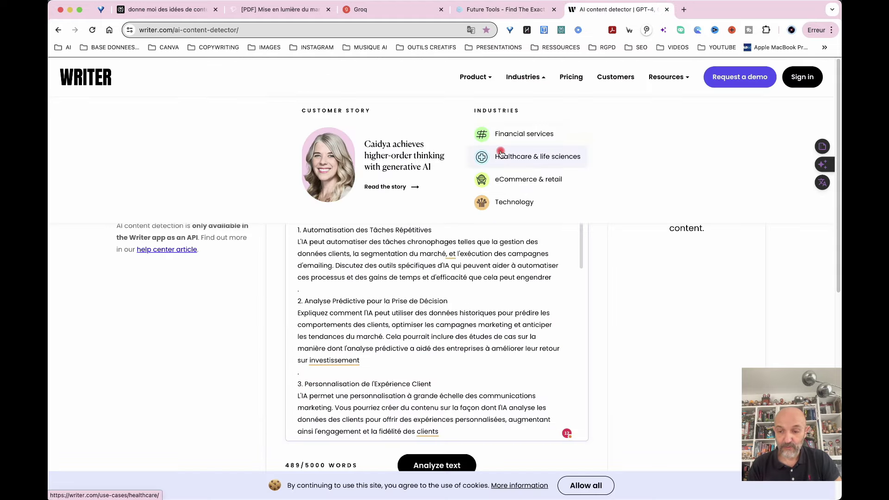
- Switch to the Paraphraser tool and paraphrase the French Perplexity text in Aisance mode
key("super+bracketleft")
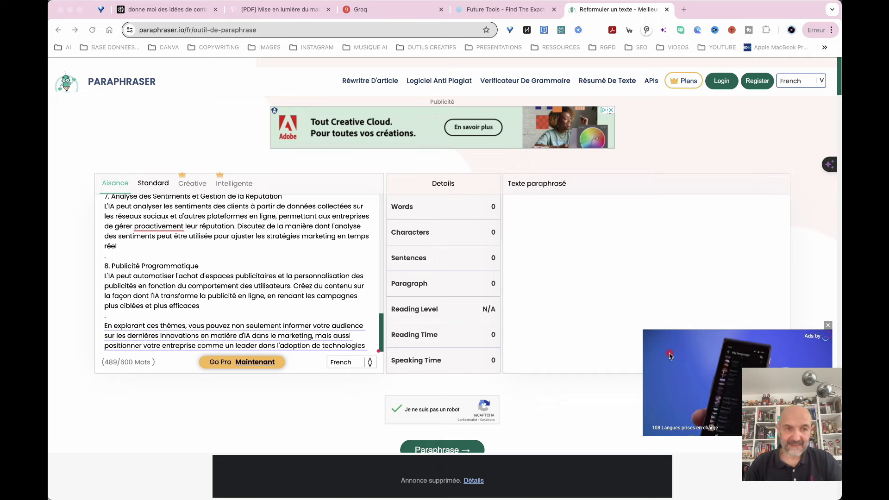
left_click(550, 364)
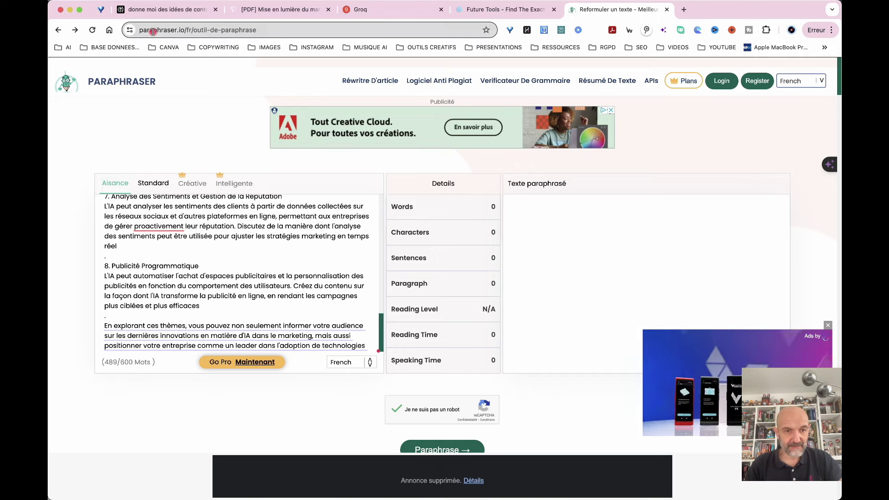
scroll(210, 250, "up", 5)
scroll(210, 251, "up", 6)
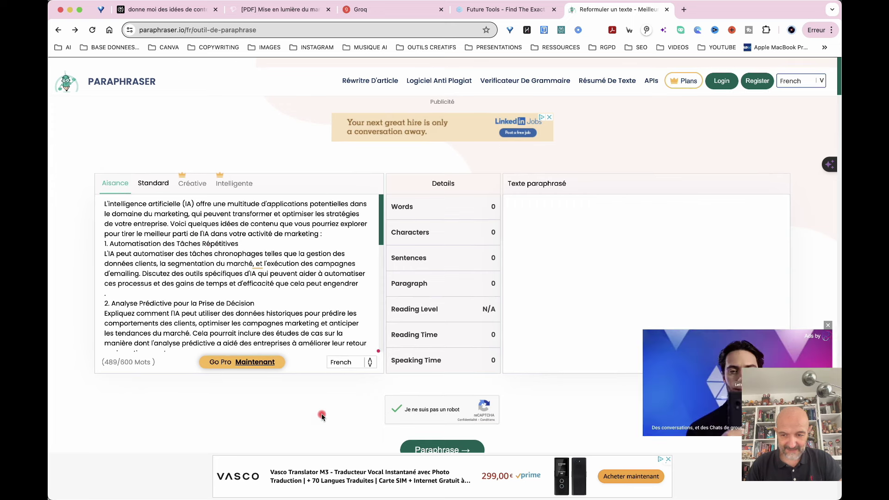
scroll(308, 409, "down", 3)
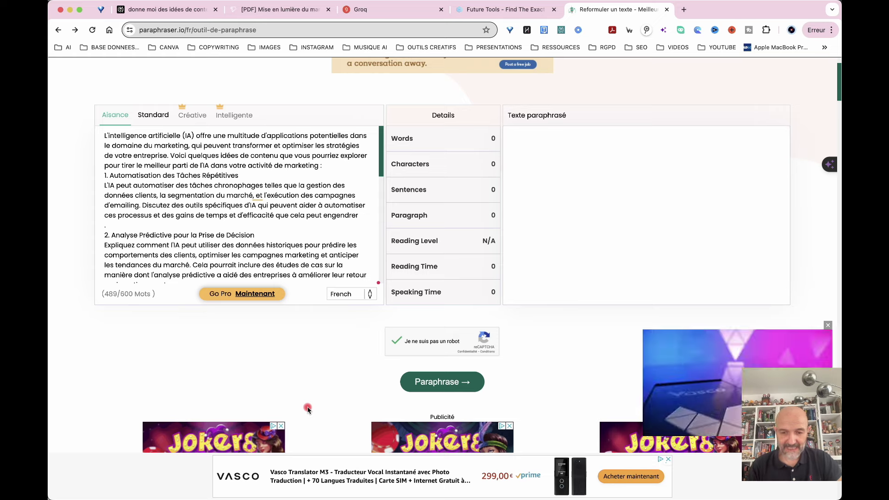
left_click(407, 380)
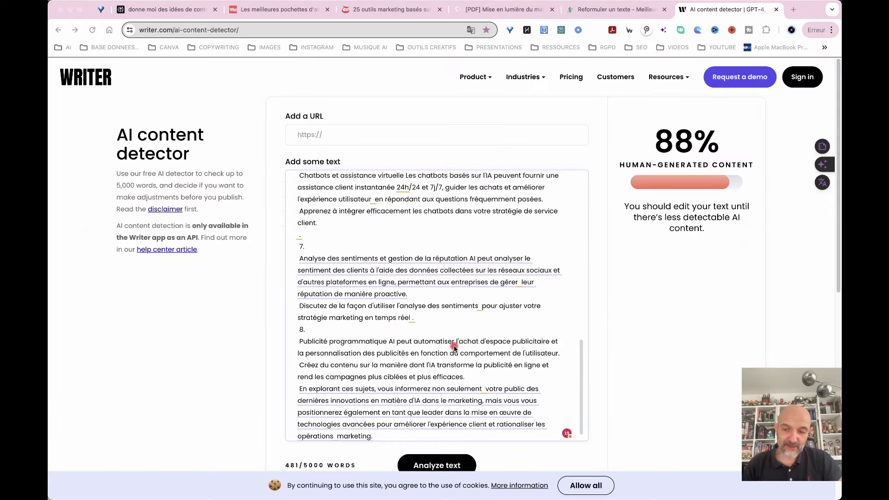
- Examine the paraphrased text and its human-generated score in the Writer detector, and go back to Paraphraser
scroll(454, 349, "down", 1)
scroll(454, 349, "up", 10)
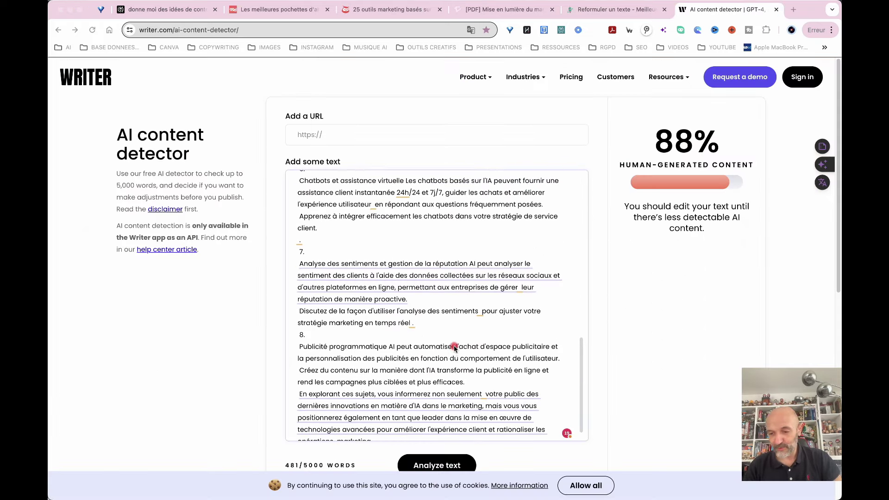
scroll(454, 348, "up", 3)
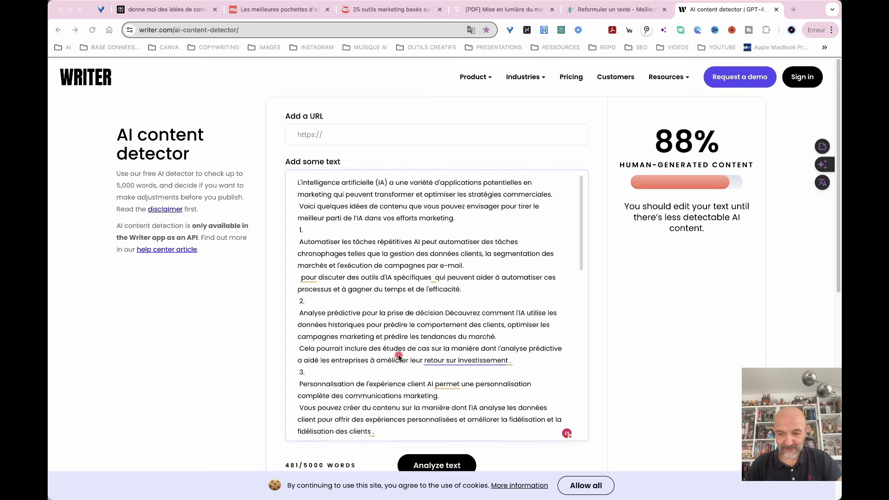
scroll(490, 338, "down", 5)
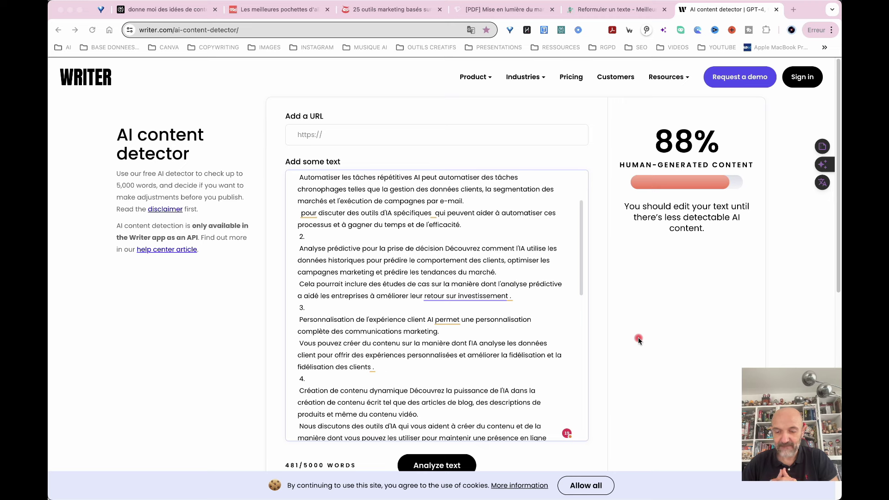
left_click(616, 9)
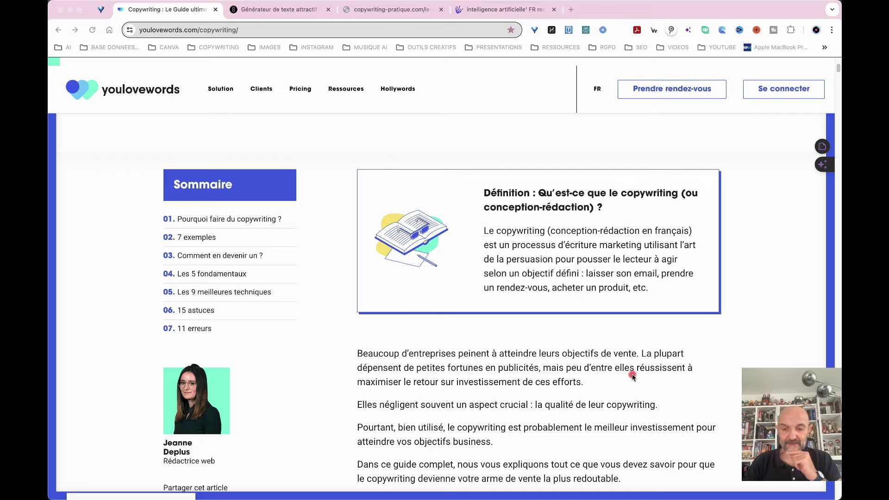
- Read the introduction and the "Pourquoi faire du copywriting ?" section of the youlovewords copywriting guide
scroll(633, 376, "down", 5)
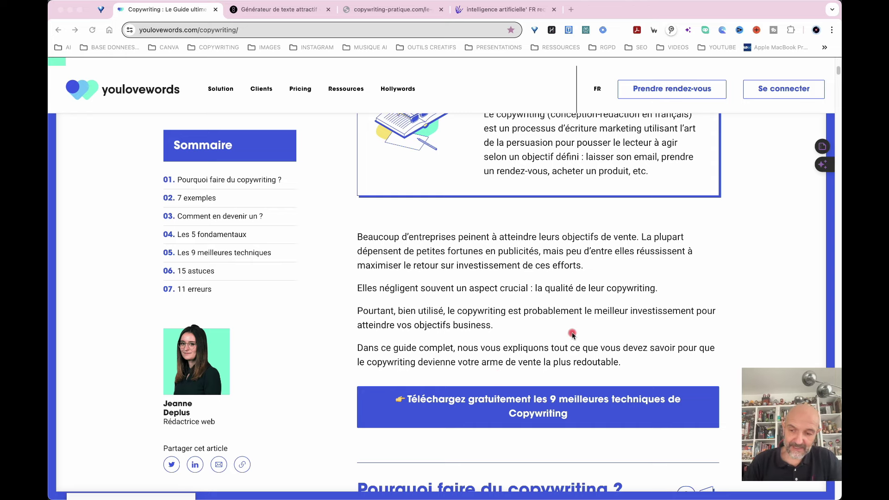
scroll(572, 334, "down", 5)
scroll(572, 334, "down", 5)
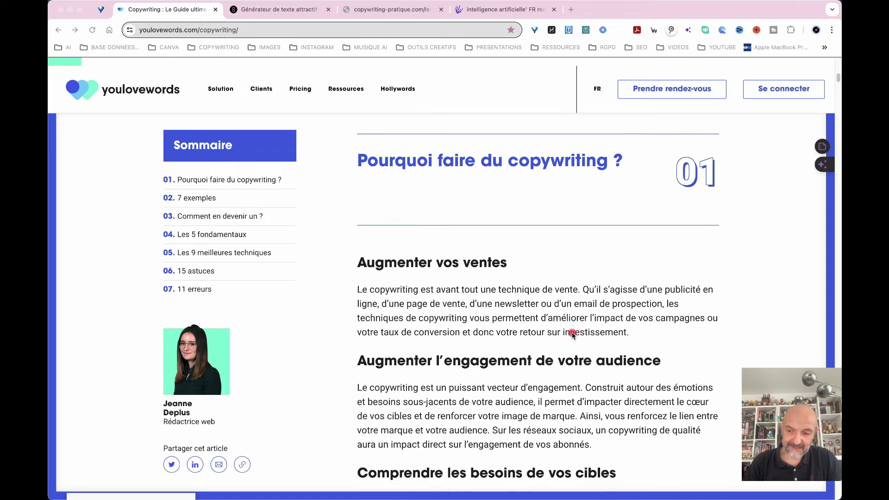
scroll(572, 335, "down", 2)
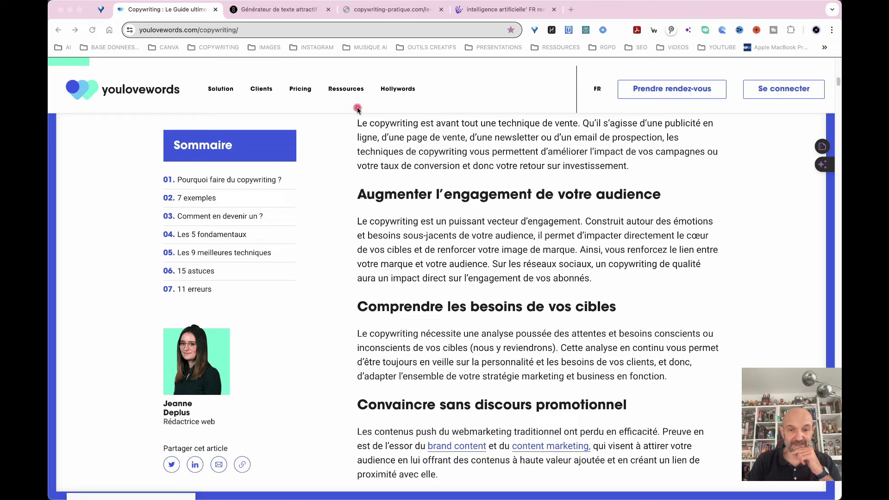
scroll(575, 302, "up", 15)
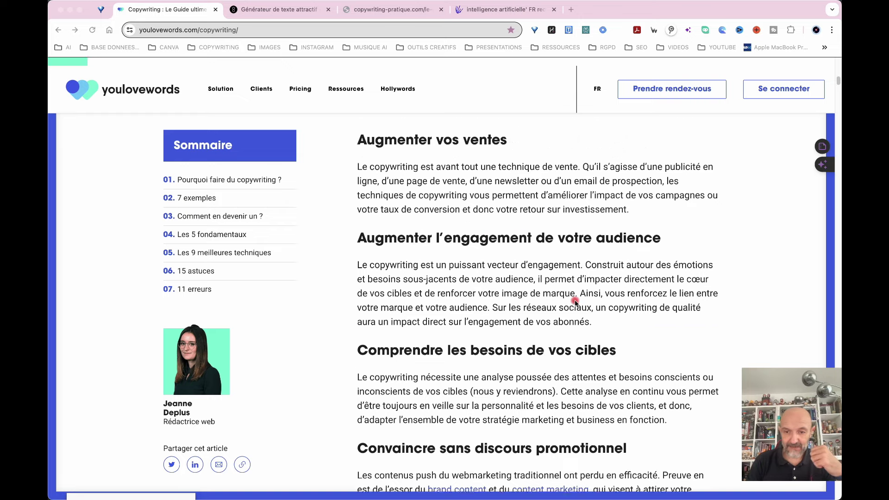
scroll(576, 302, "up", 5)
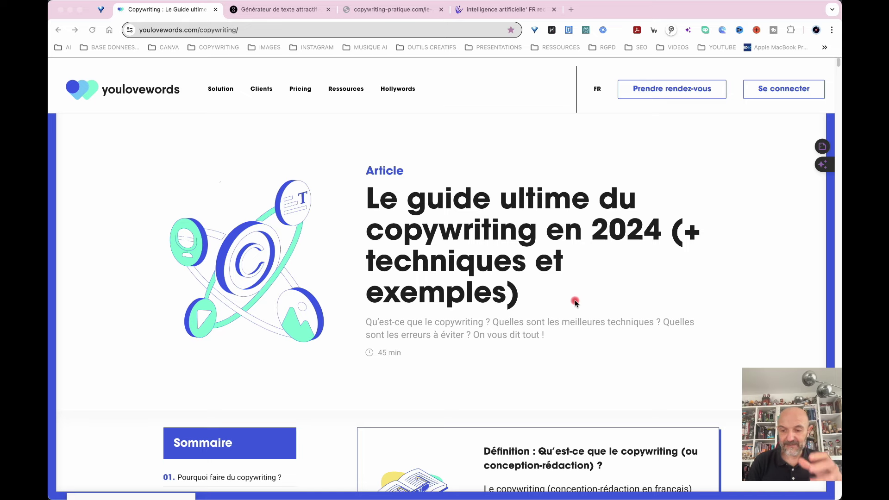
- Look through the guide's copywriting examples, including Rolls-Royce, Nike and Ricola, and switch to Soway Com's "Générateur de texte attractif" page
scroll(576, 302, "down", 15)
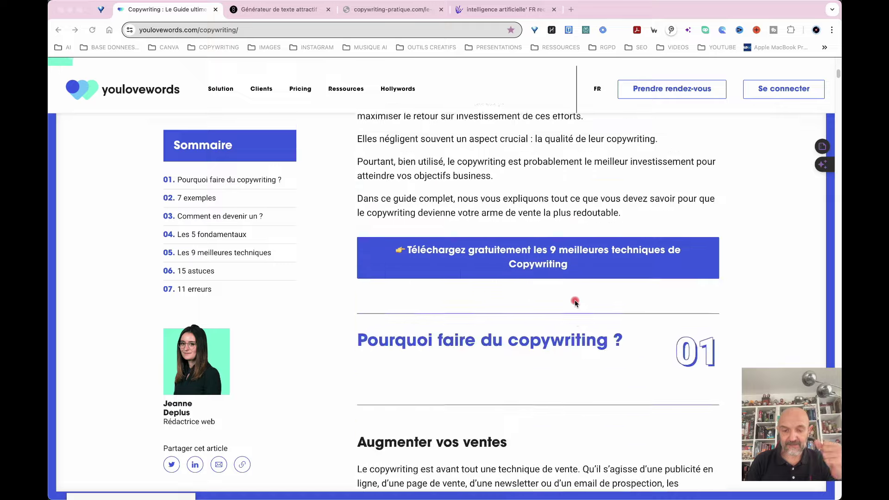
scroll(576, 302, "down", 20)
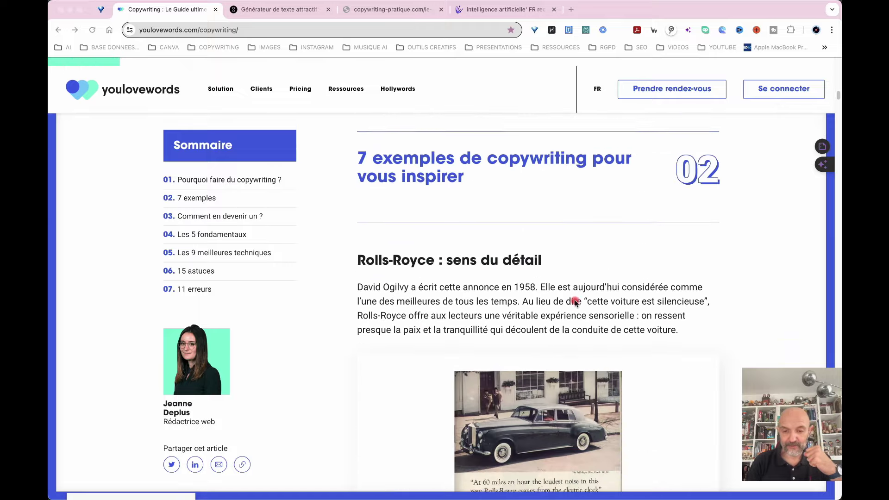
scroll(560, 368, "down", 15)
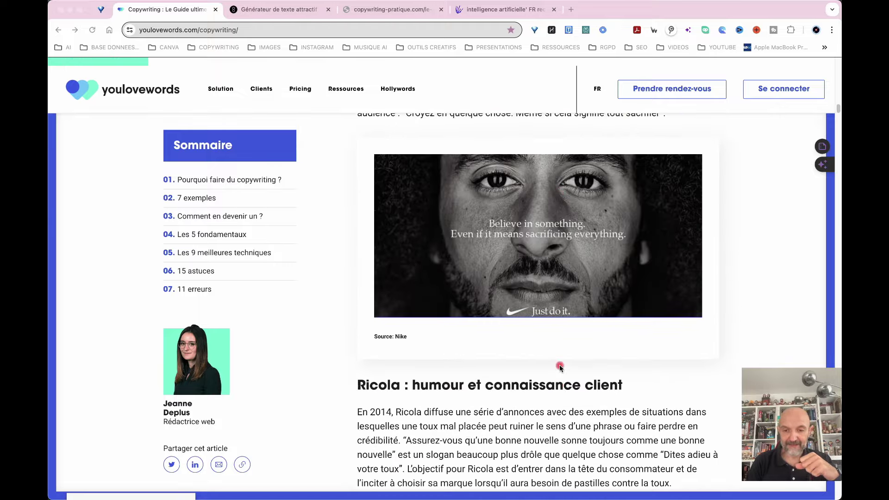
scroll(560, 368, "down", 5)
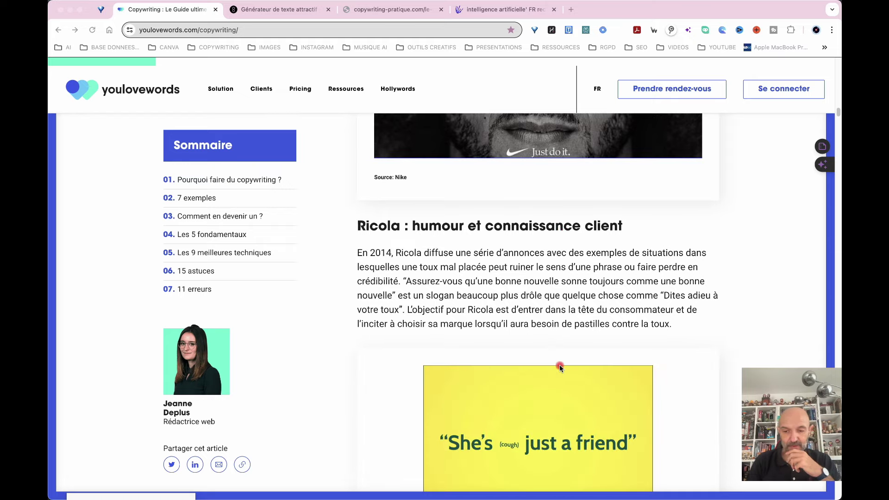
scroll(393, 326, "down", 9)
scroll(392, 327, "up", 20)
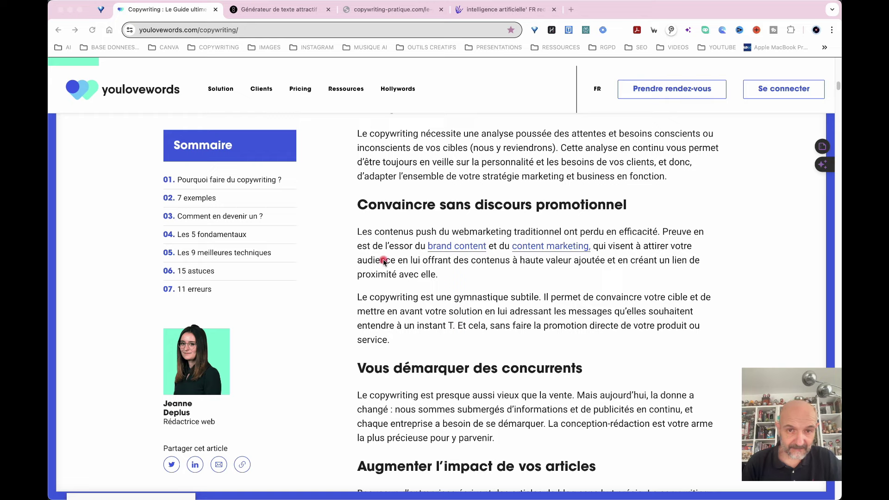
scroll(411, 264, "up", 10)
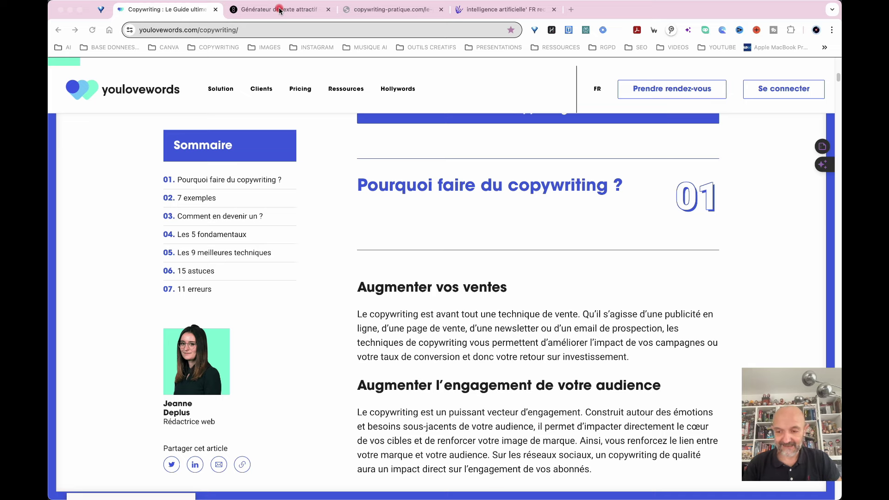
left_click(280, 10)
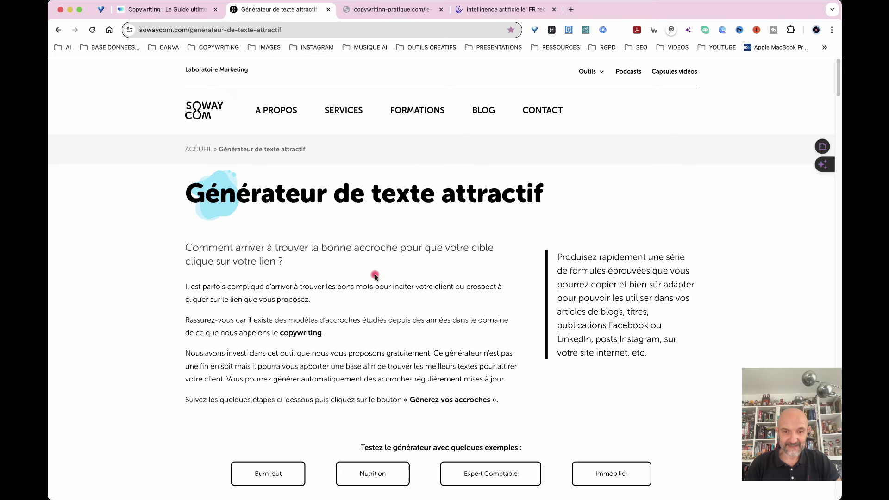
- Enter "Perte de poids" as the client benefit in the hook generator form
scroll(375, 277, "down", 10)
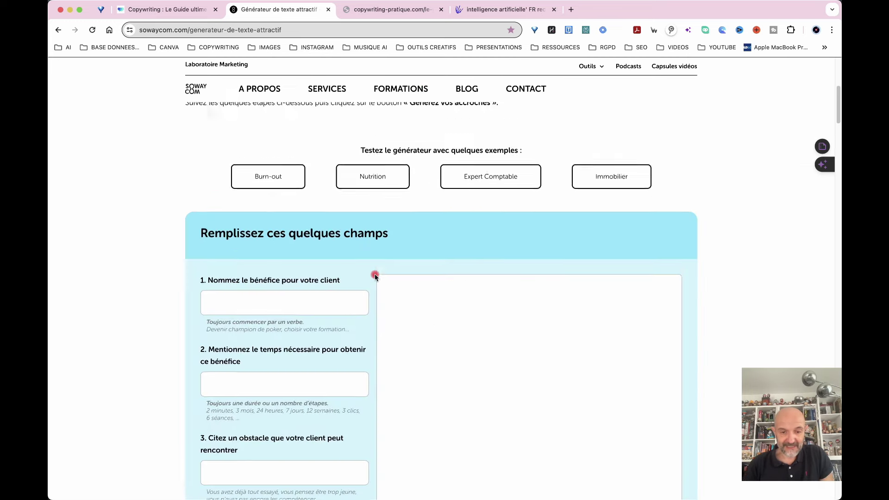
scroll(375, 276, "up", 5)
left_click(374, 274)
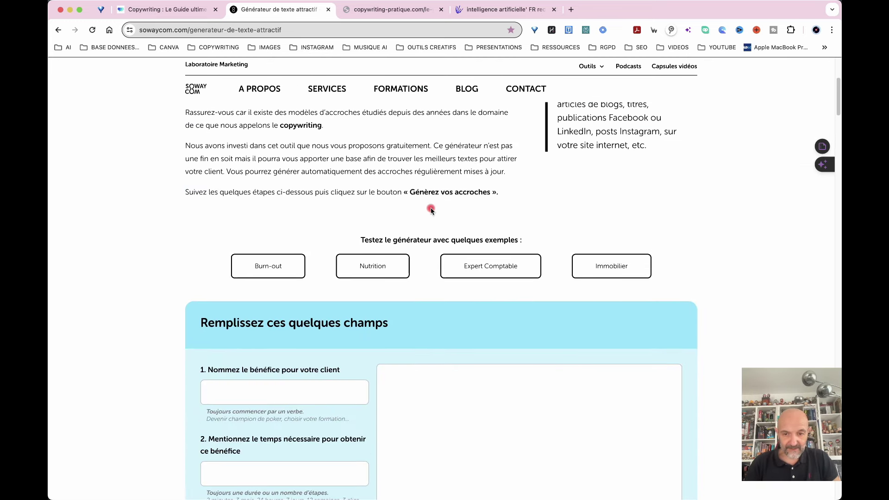
left_click(220, 391)
scroll(378, 405, "down", 3)
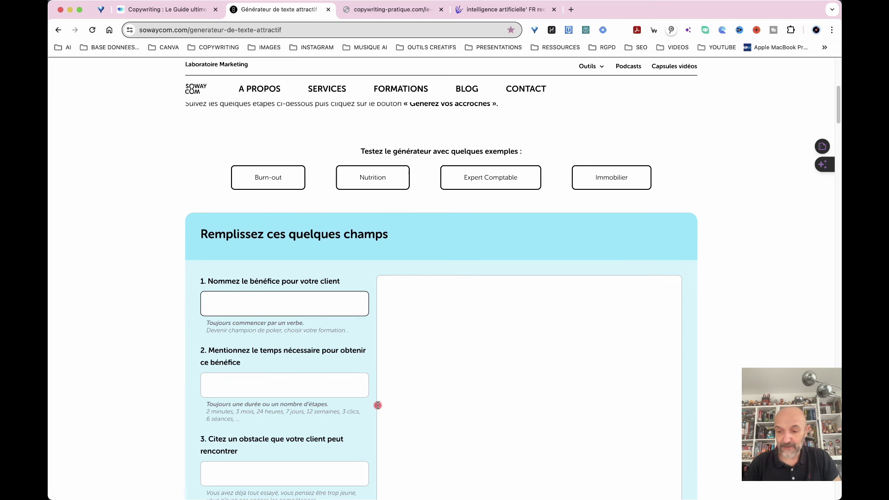
type("P")
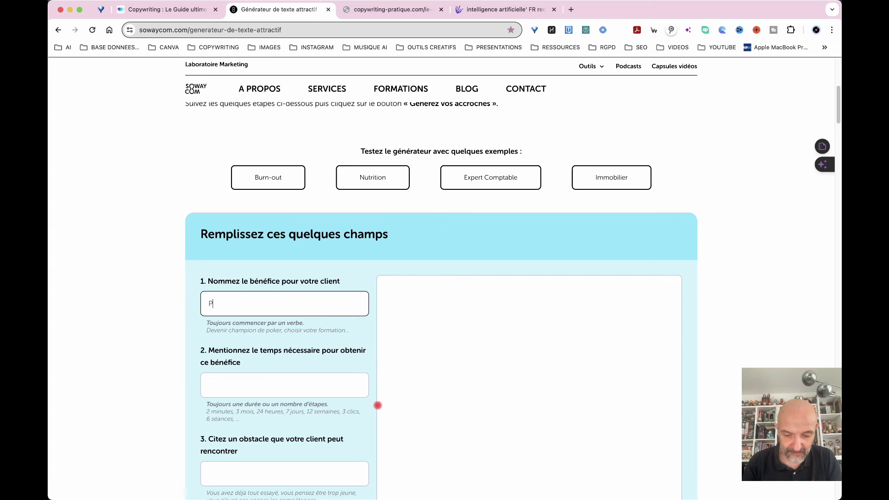
type("erte de poids en un mois")
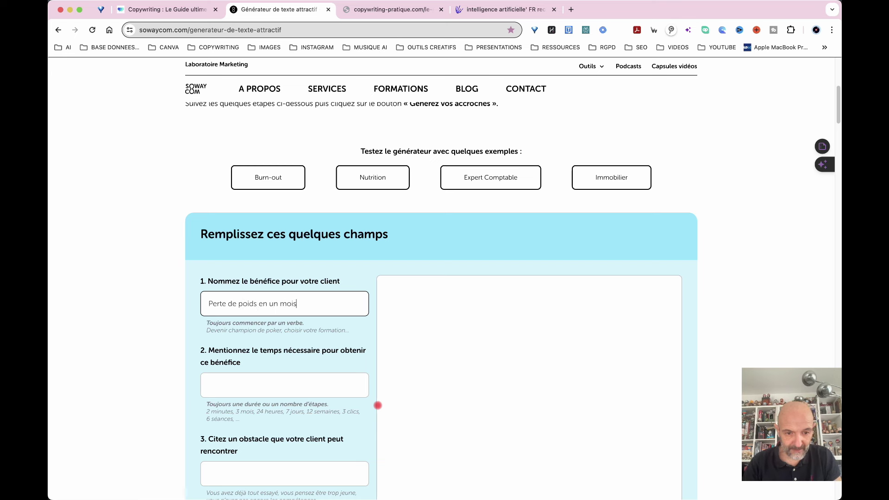
left_click_drag(301, 312, 256, 304)
key("BackSpace")
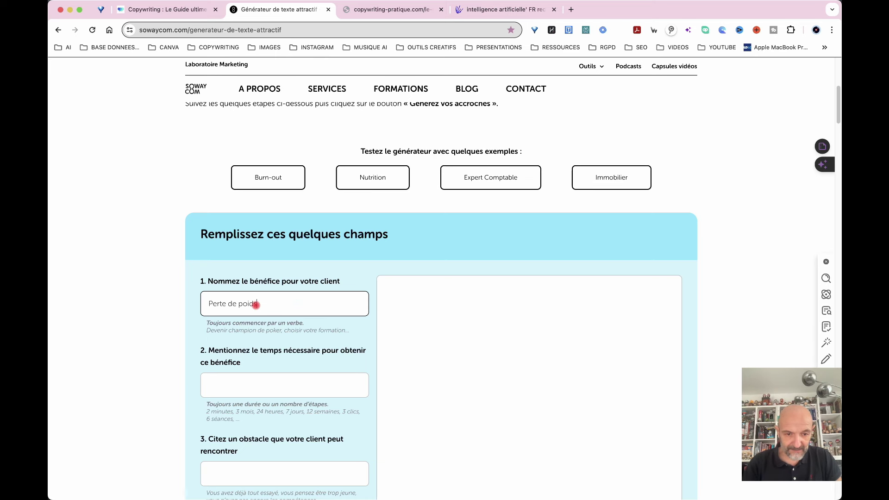
- Fill in "Un mois" as the time needed for the benefit and "manque de motivation" as the client's obstacle
left_click(223, 385)
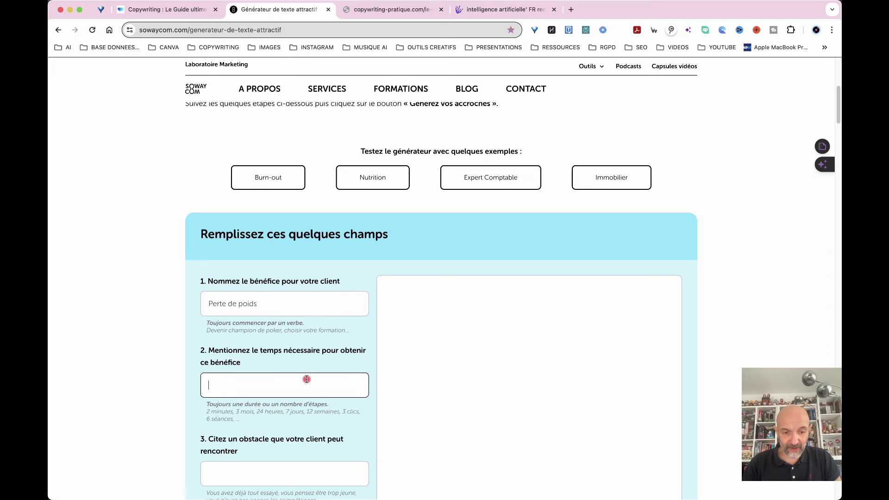
scroll(307, 381, "down", 3)
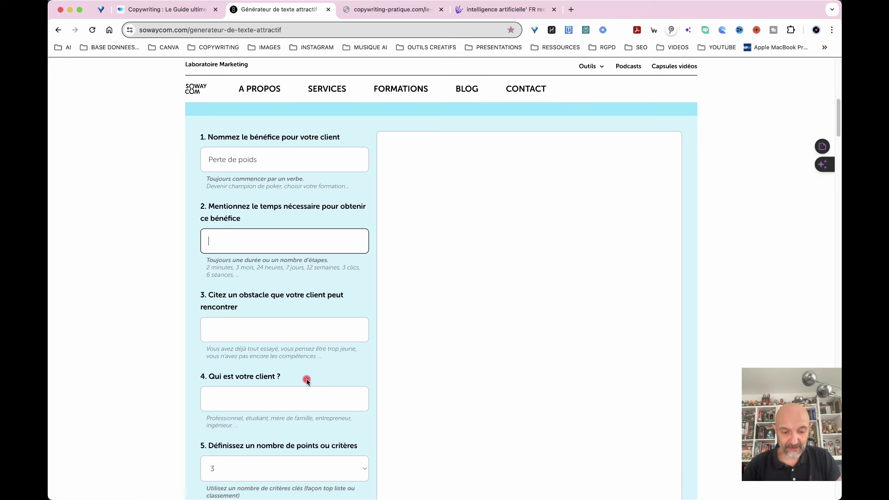
type("Un moi")
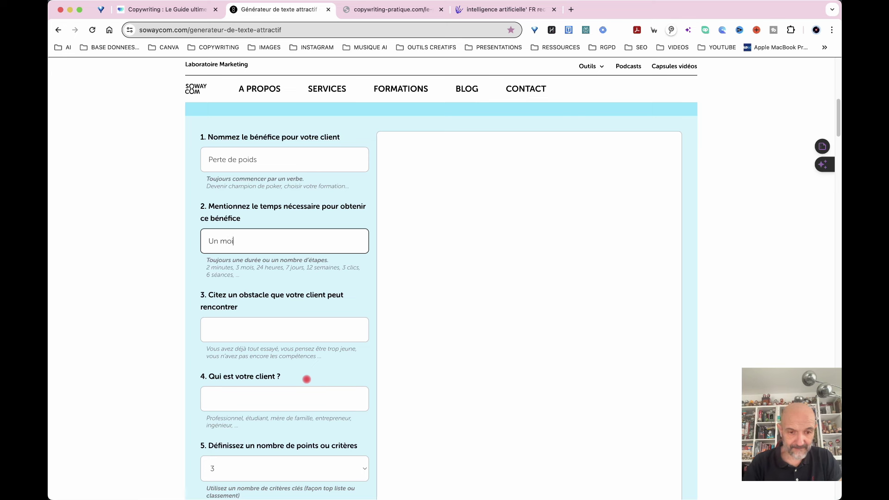
type("s")
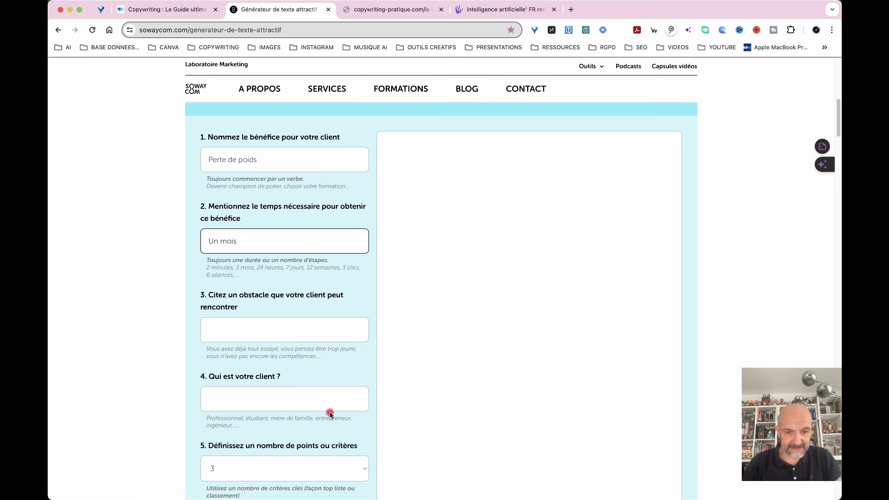
left_click(227, 332)
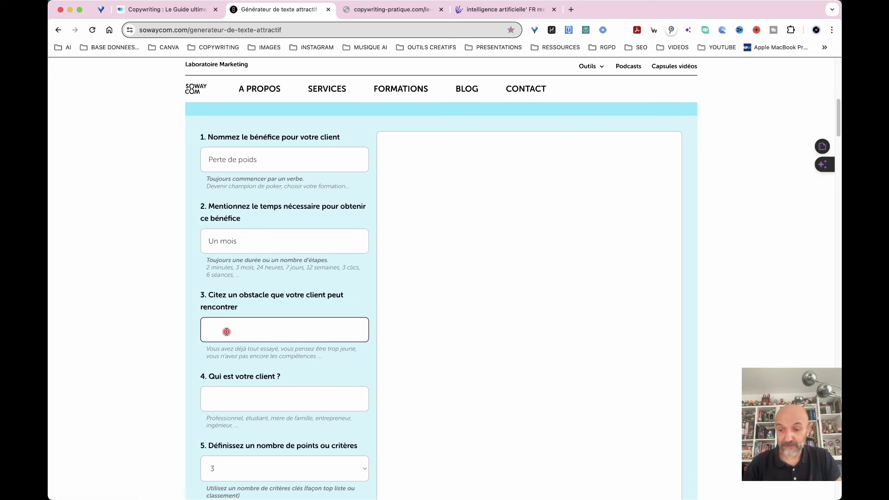
type("manque de motivation")
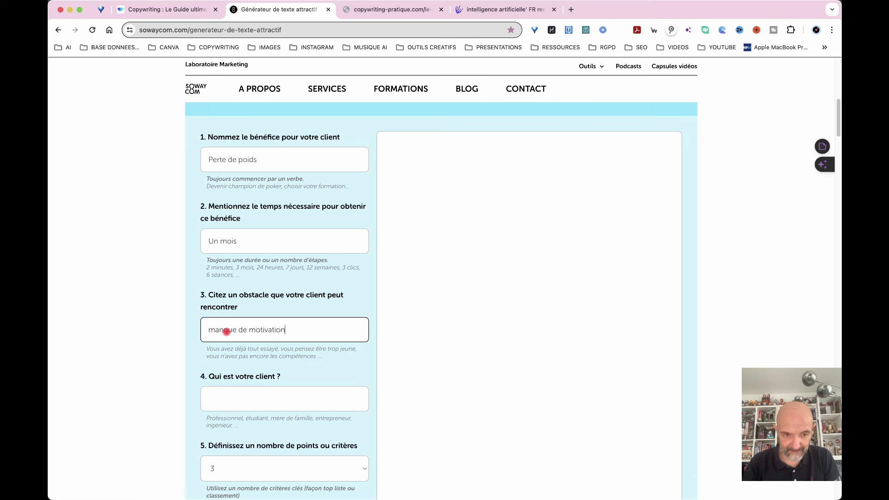
- Describe the target client as "Femmes qui viennent d'accoucher" under "Qui est votre client ?"
left_click(221, 397)
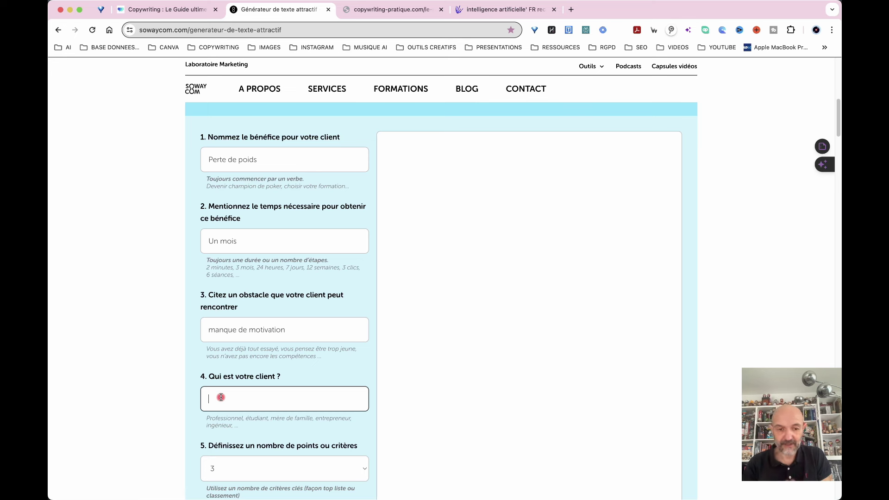
type("F")
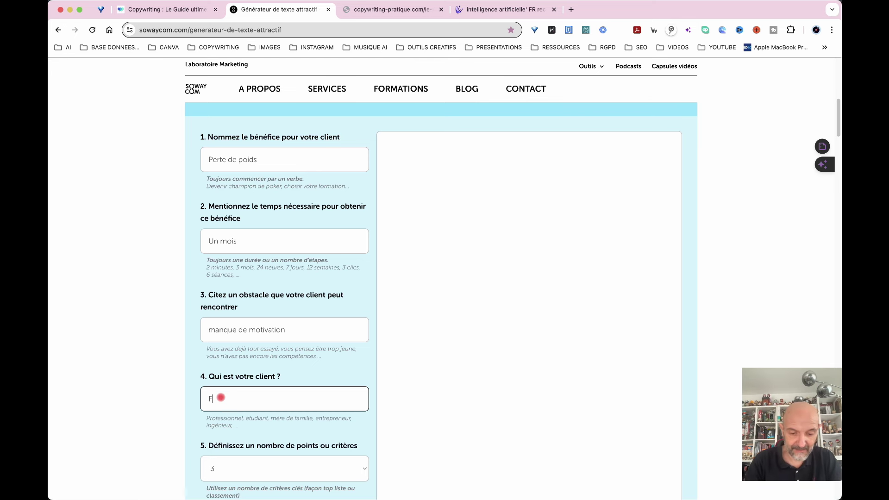
type("emmes qui")
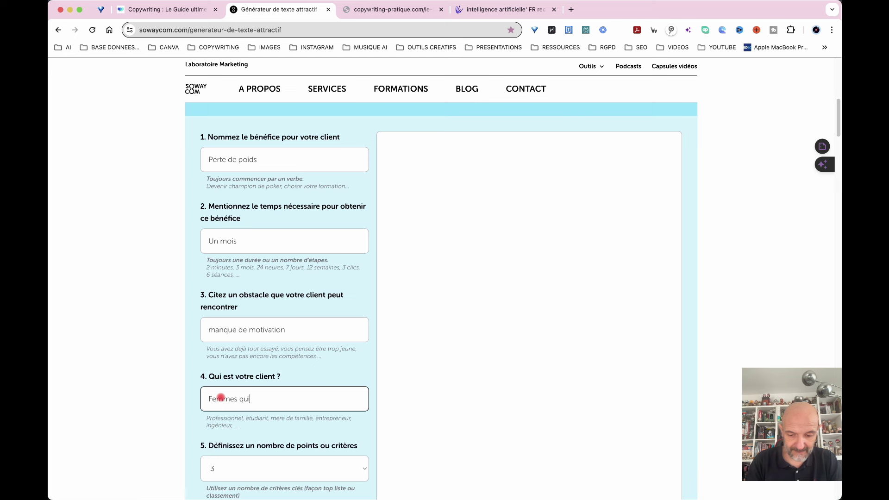
type(" viennent d")
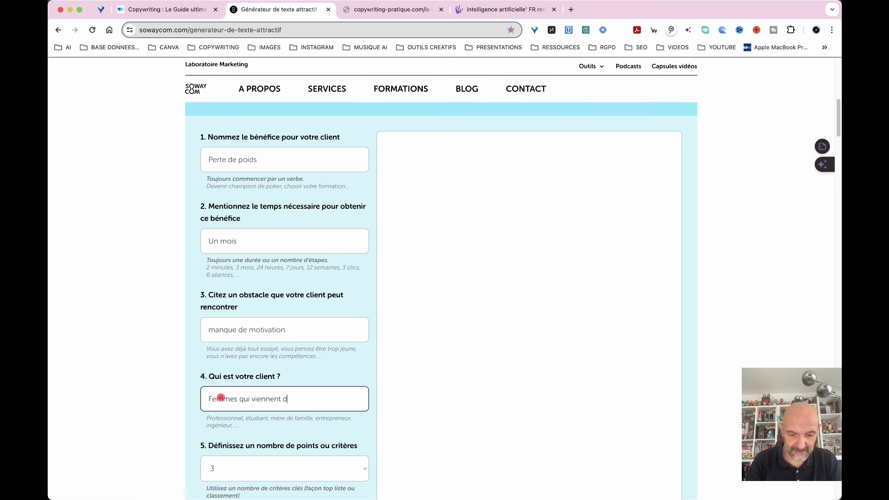
type("'accouche")
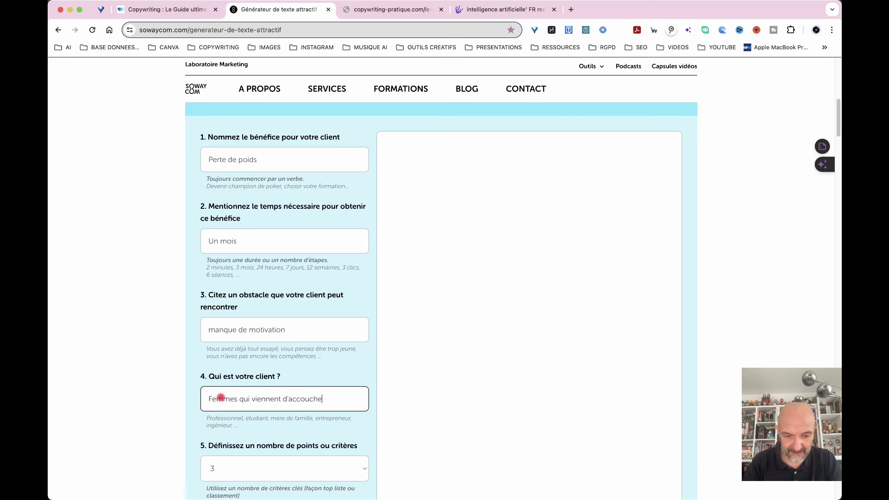
type("r")
- Set the number of points or criteria to 5
scroll(260, 420, "down", 10)
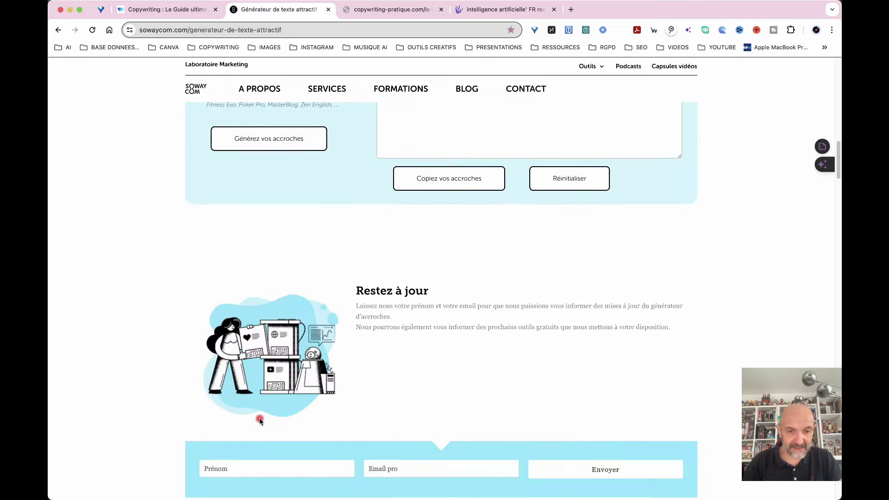
scroll(259, 419, "up", 5)
scroll(260, 420, "up", 3)
scroll(260, 420, "down", 4)
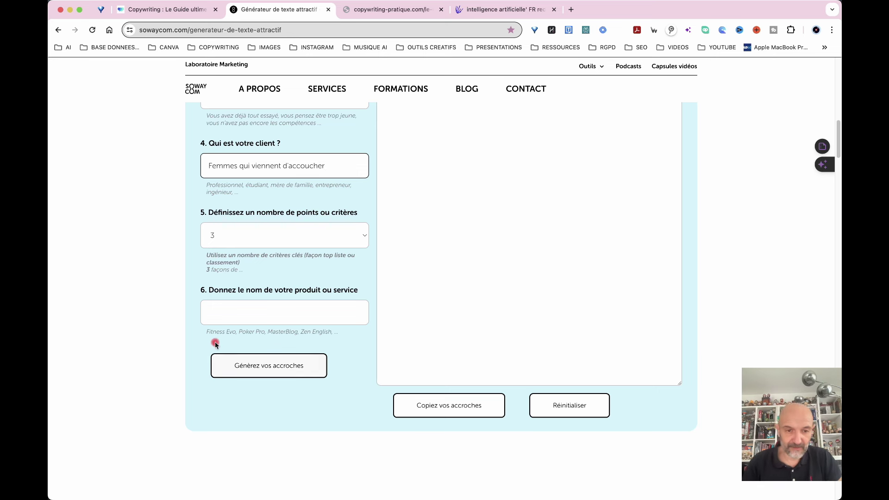
left_click(360, 235)
left_click(323, 251)
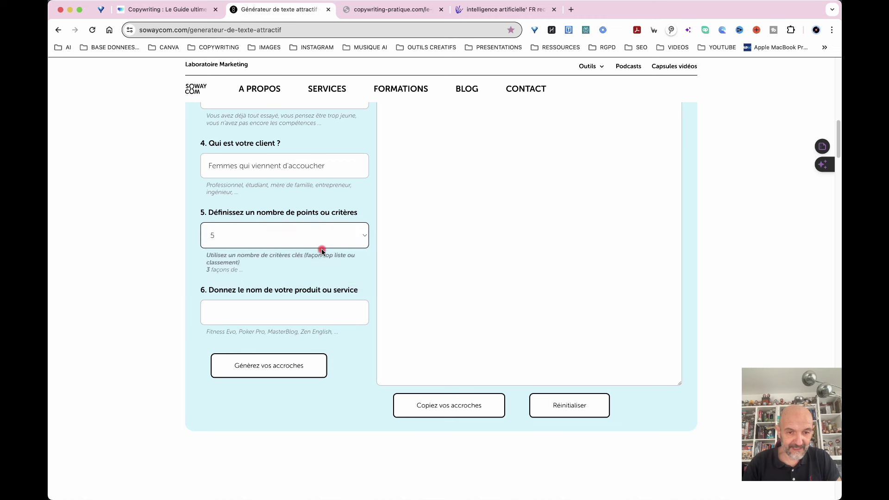
- Name the product or service "Méthode magique" and generate the hooks
left_click(238, 317)
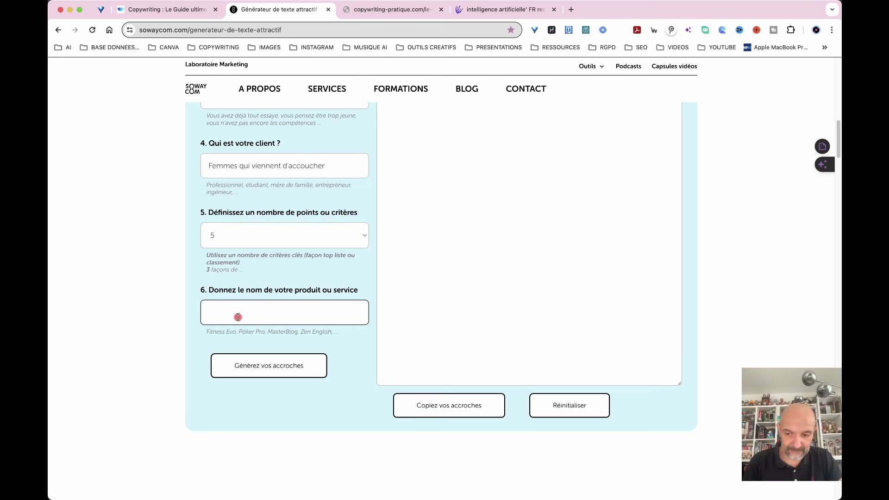
type("M")
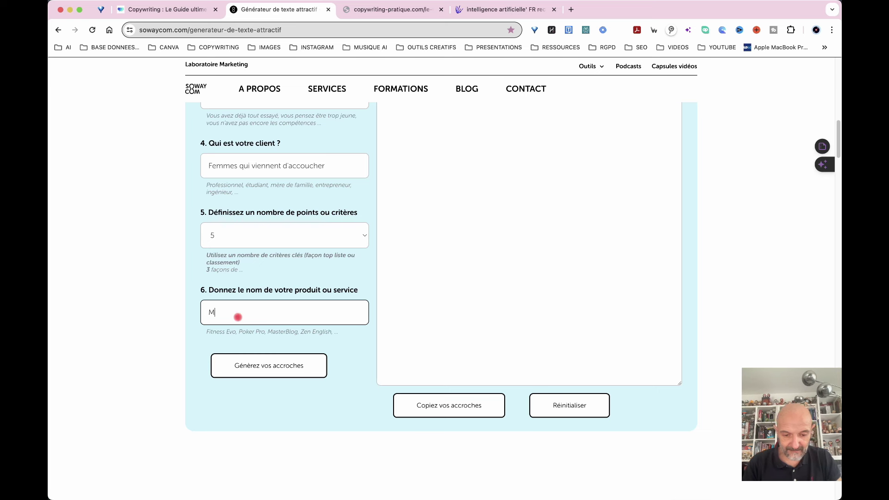
type("éthode magique")
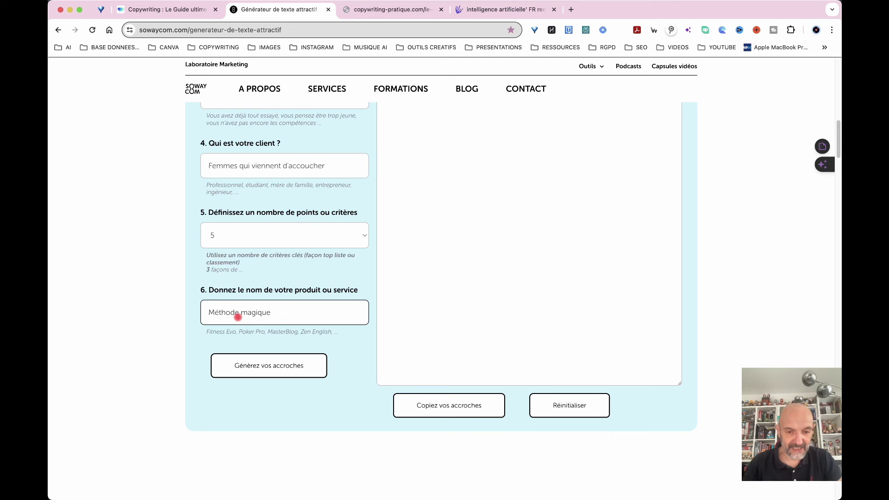
left_click(255, 369)
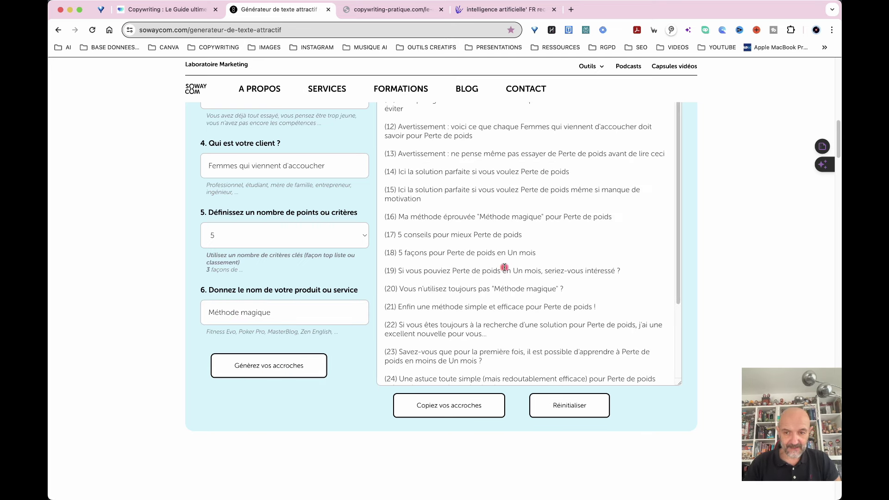
- Read through the full list of generated weight-loss hooks and compare them with the values filled in the form
scroll(505, 267, "down", 4)
scroll(505, 267, "up", 4)
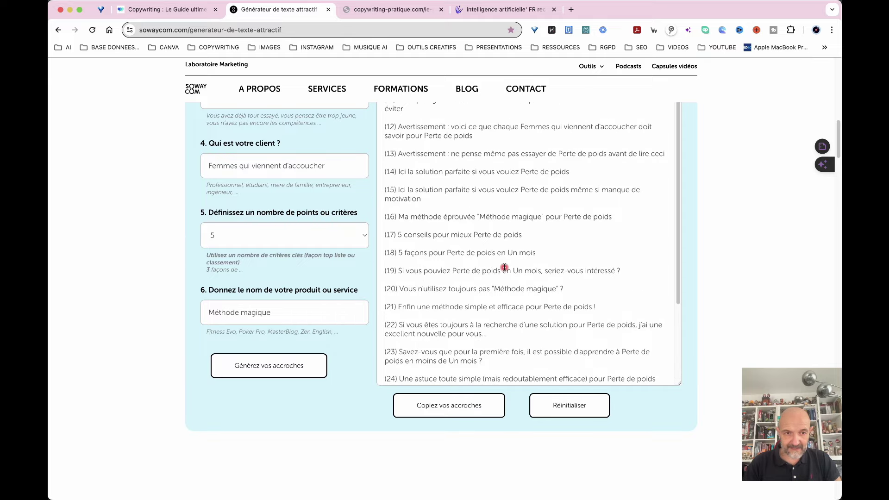
scroll(803, 203, "up", 8)
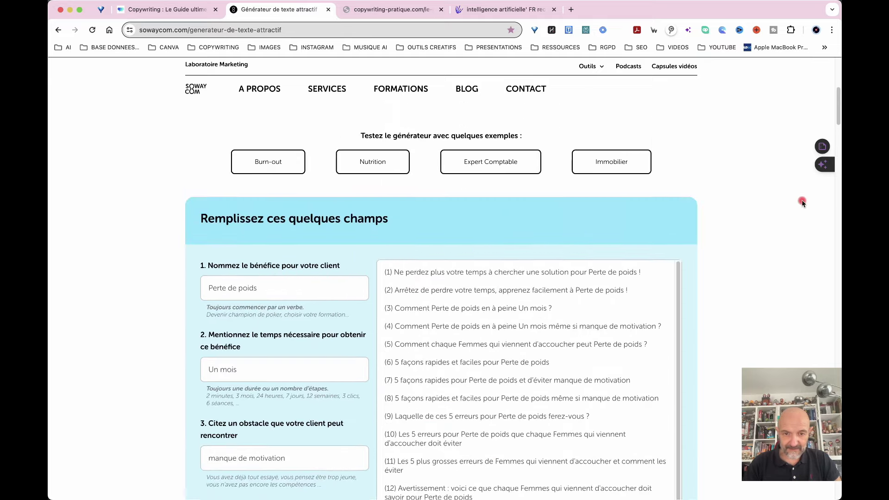
scroll(802, 202, "down", 10)
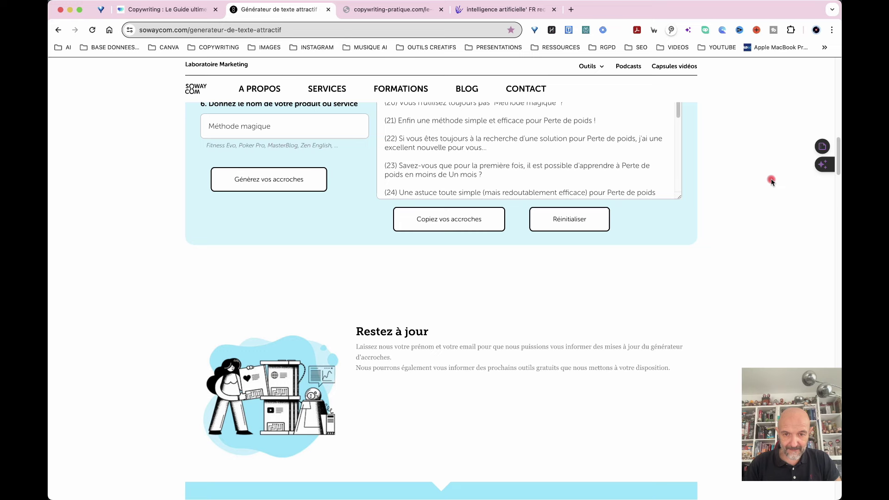
scroll(771, 181, "up", 3)
scroll(599, 256, "down", 2)
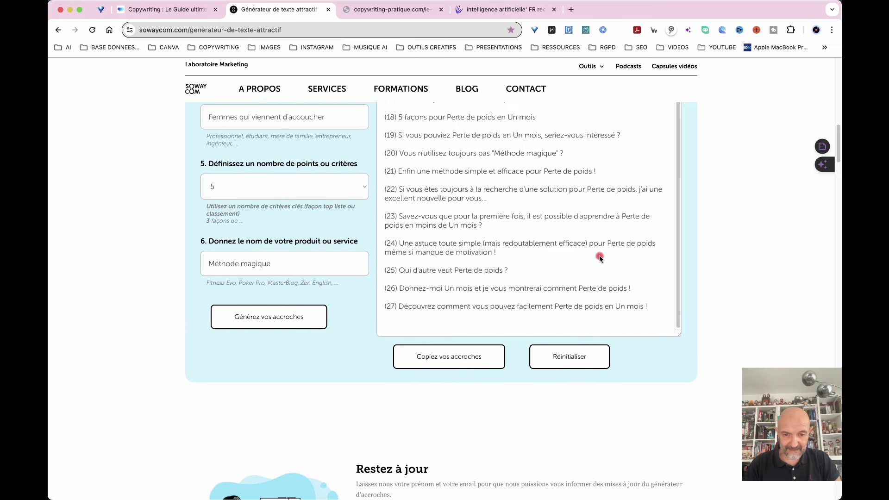
scroll(599, 257, "up", 3)
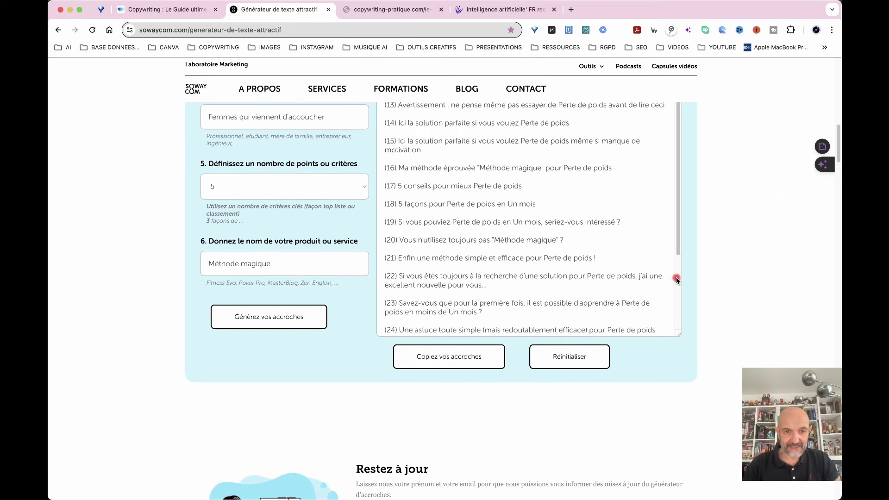
scroll(722, 220, "up", 4)
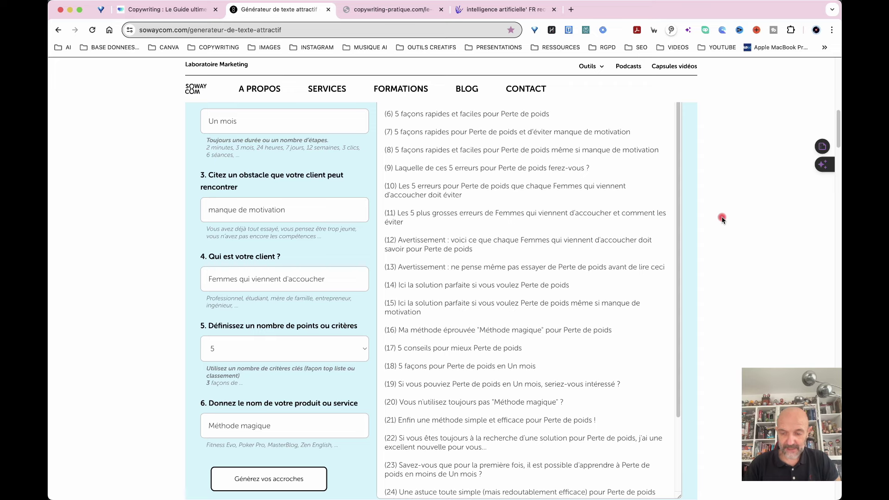
scroll(722, 219, "up", 4)
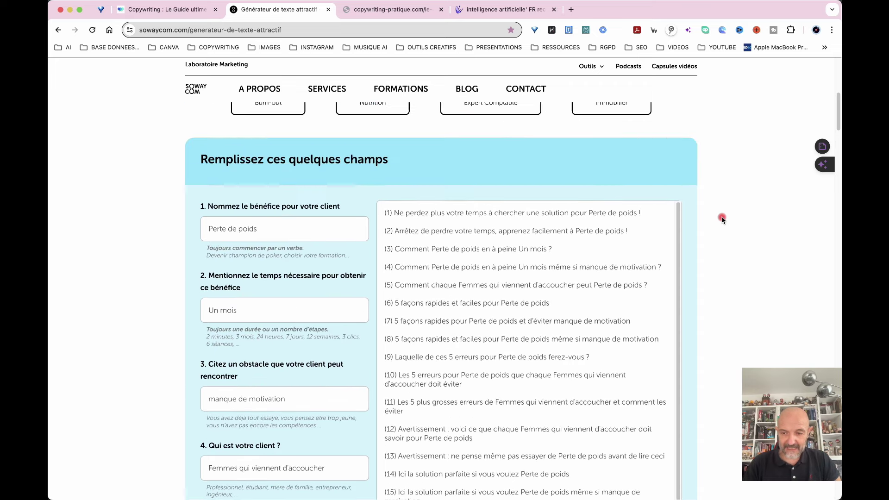
scroll(723, 220, "down", 2)
scroll(723, 220, "up", 2)
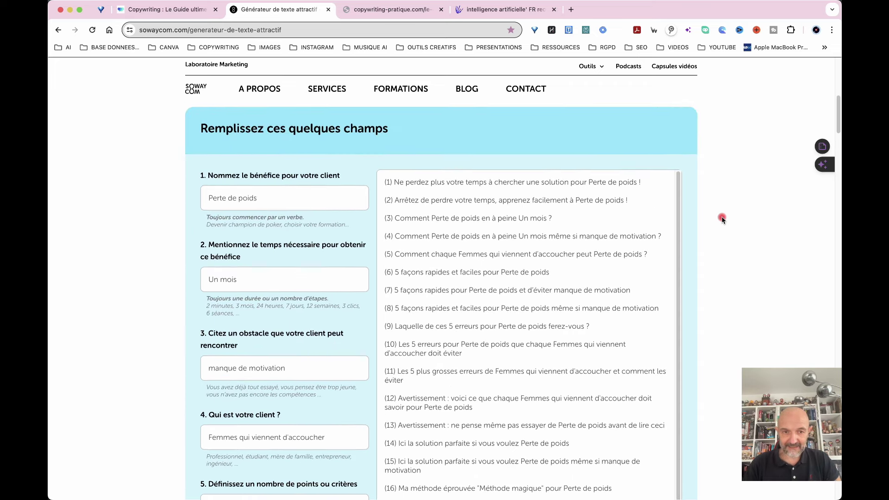
scroll(723, 219, "down", 2)
scroll(722, 220, "up", 1)
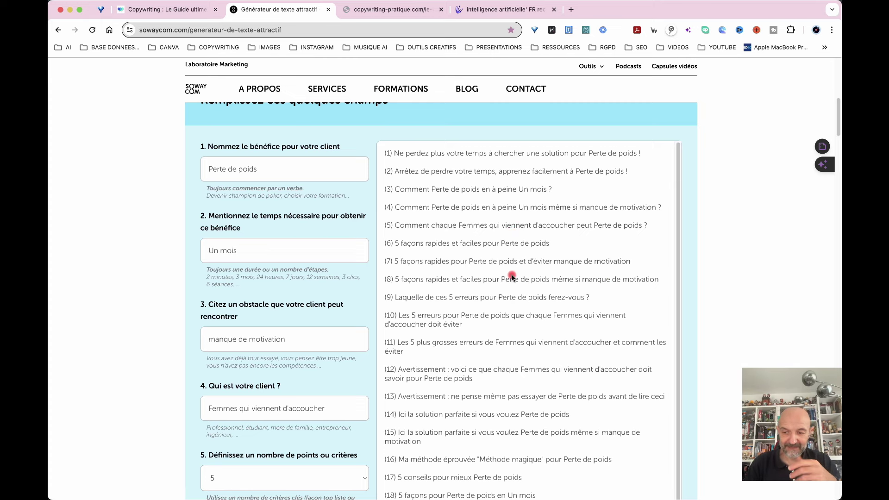
scroll(512, 276, "down", 3)
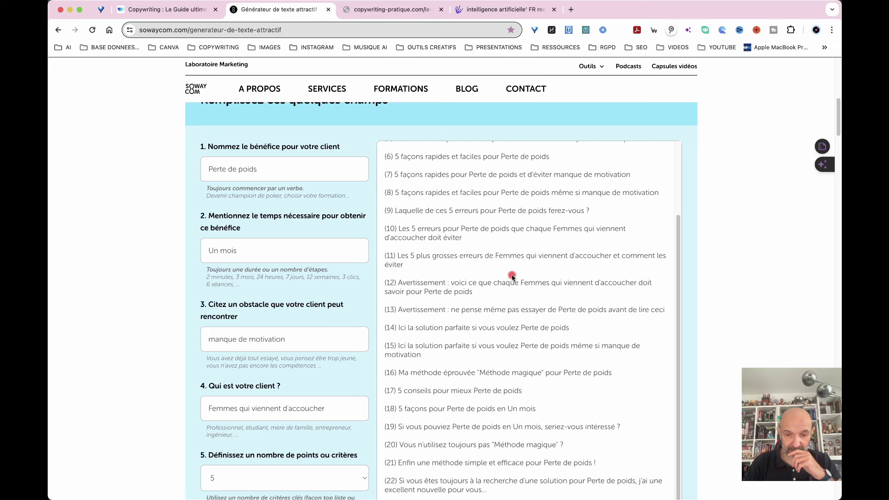
scroll(312, 396, "down", 6)
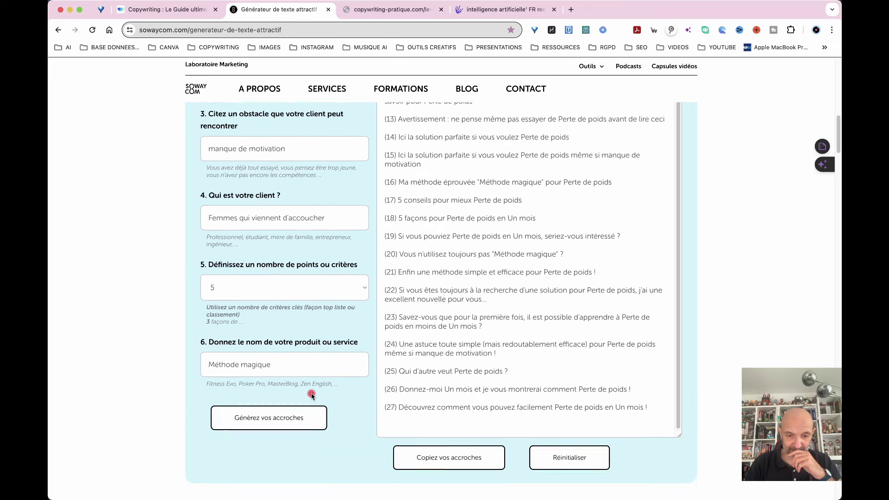
- Look over the end of the generated hooks list and the attractive-text generator's introduction
scroll(312, 396, "down", 3)
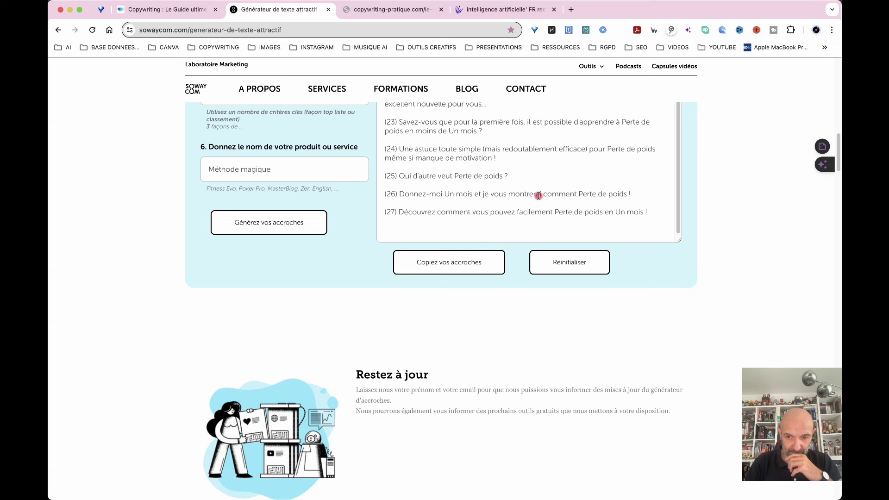
scroll(540, 216, "up", 3)
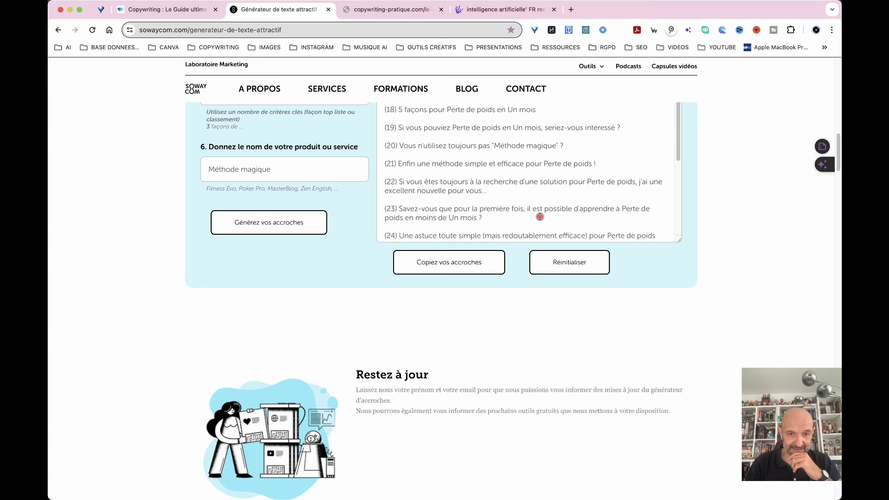
scroll(703, 250, "up", 15)
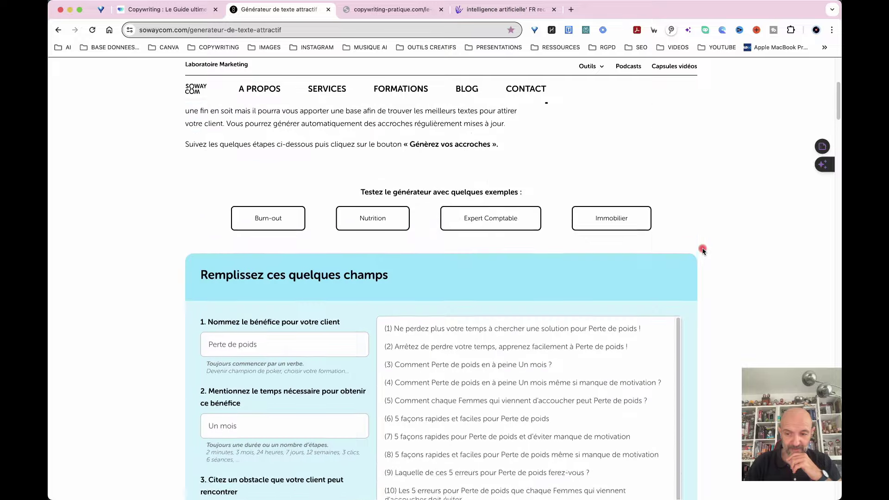
scroll(703, 250, "up", 5)
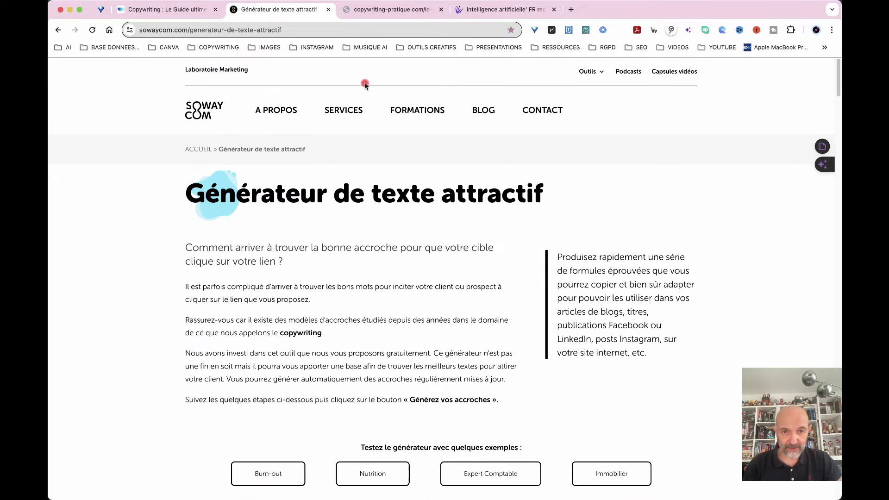
- Switch to the Copywriting Pratique hook generator page and choose Ebook as the type of product sold
left_click(391, 12)
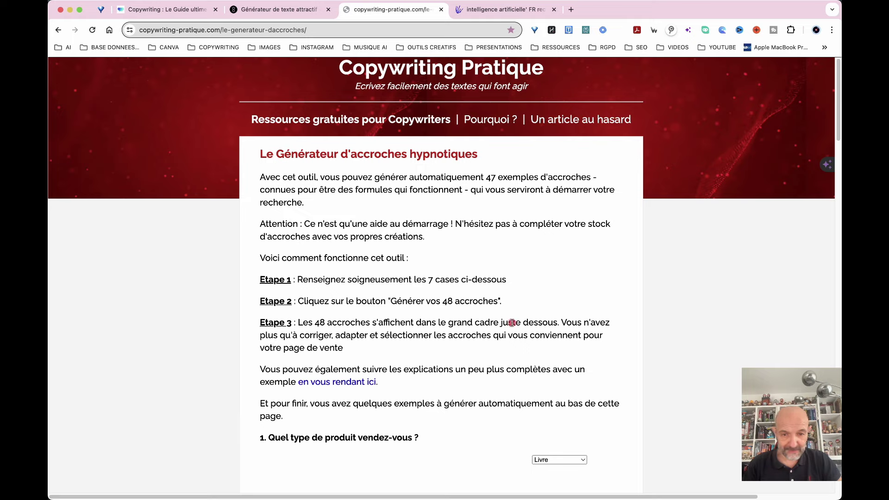
scroll(502, 335, "down", 5)
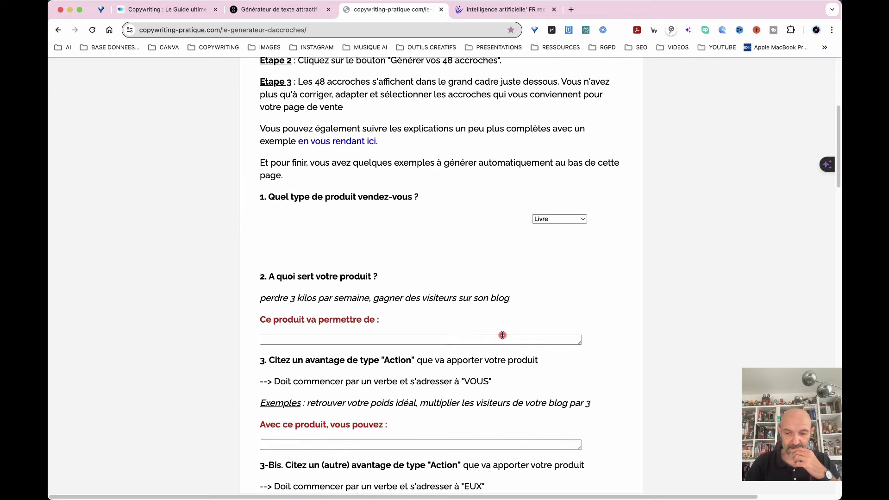
scroll(503, 335, "down", 2)
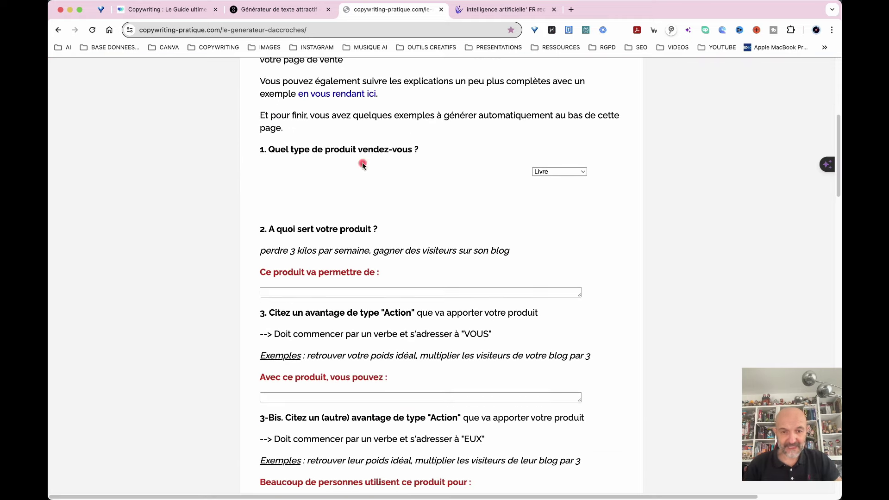
left_click(581, 172)
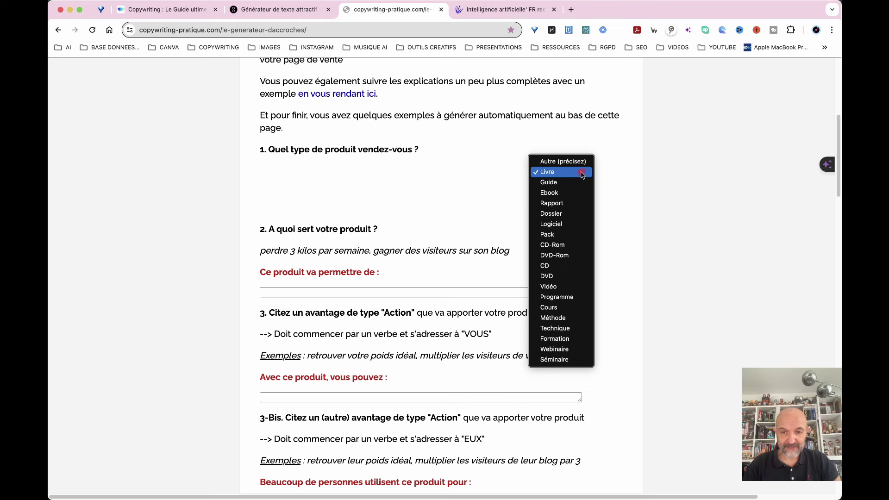
left_click(558, 192)
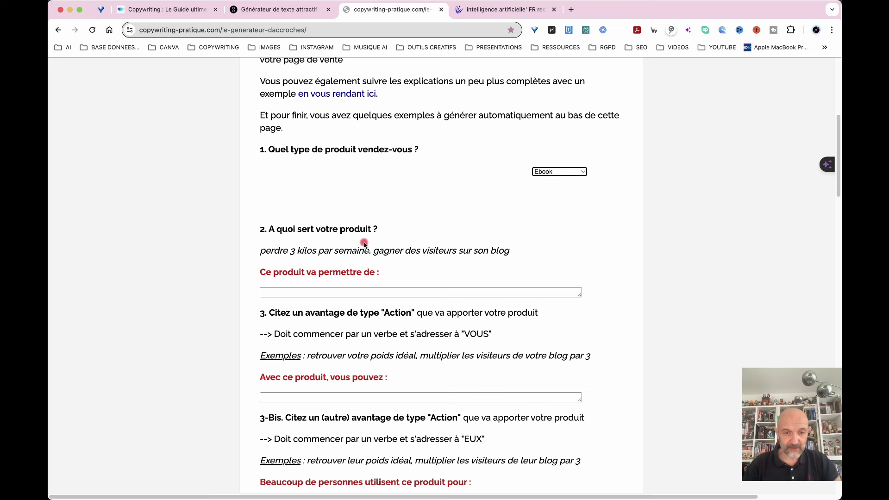
- Answer "Ce produit va permettre de" with "Perte de poids pour femmes qui viennent d'accoucher en un mois"
left_click(291, 293)
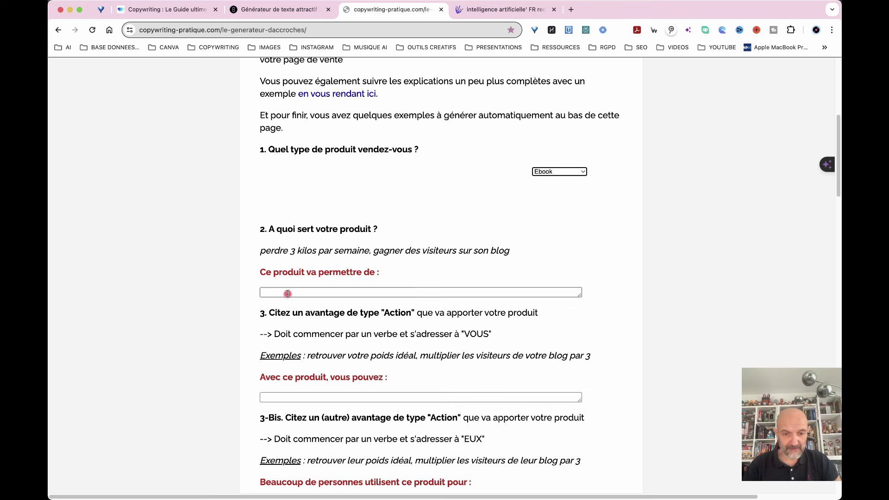
type("Perte de poids")
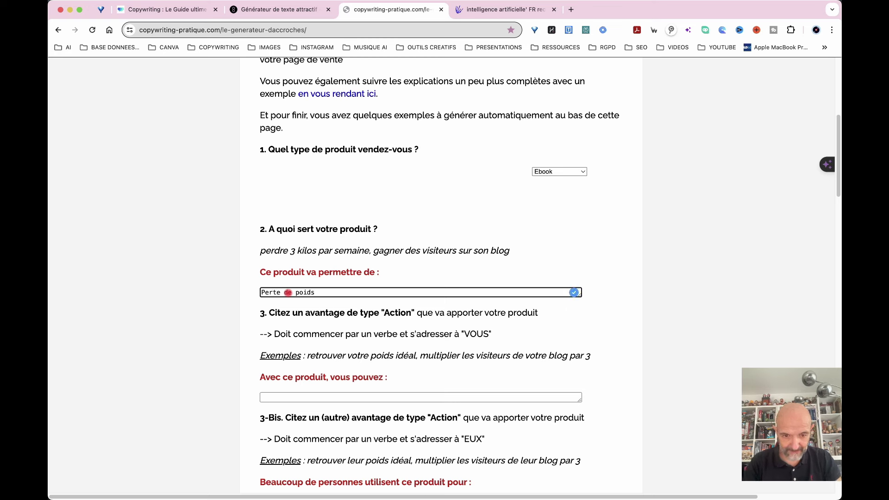
type(" po")
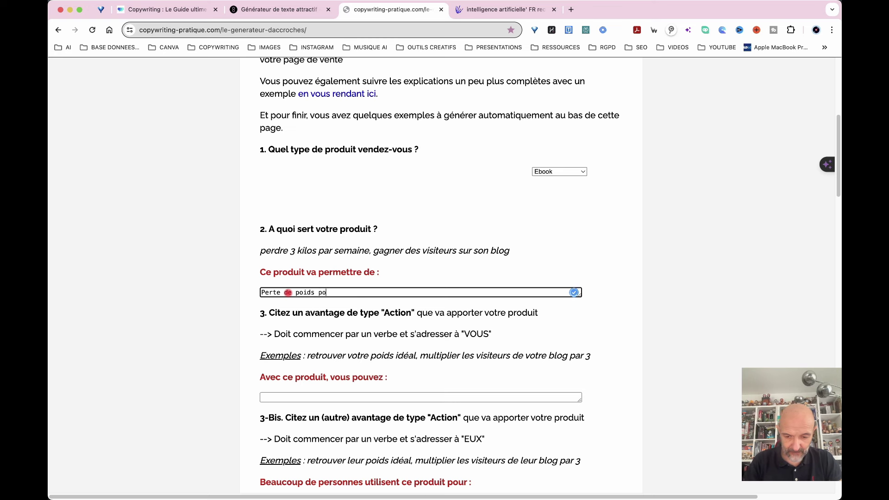
type("ur femm")
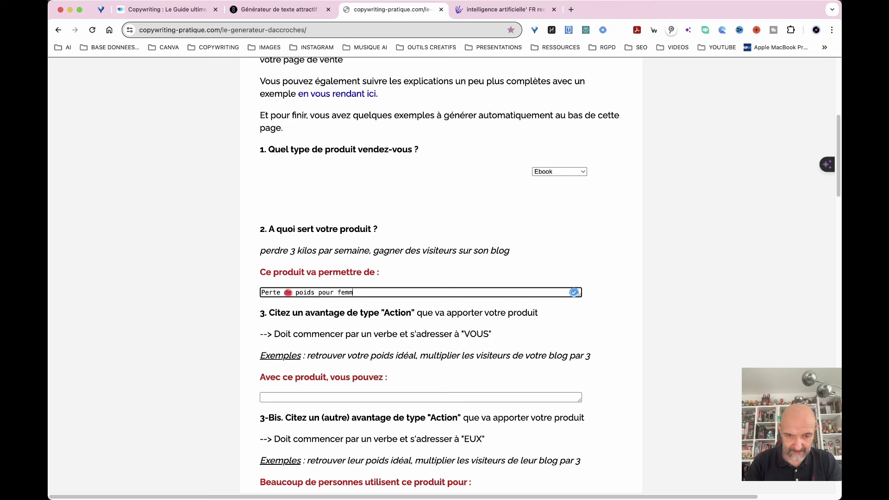
key("BackSpace")
key("BackSpace")
key("BackSpace")
type("poids pour femmes qui viennent d'accoucher ")
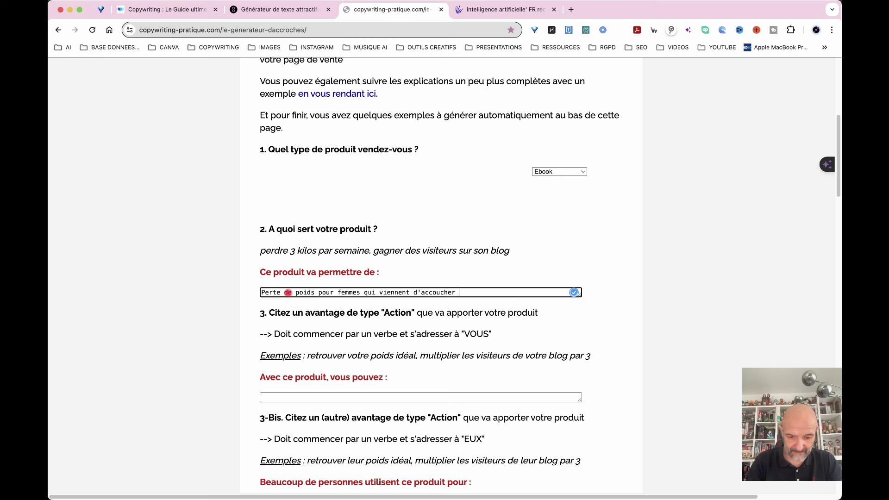
type("en un mois")
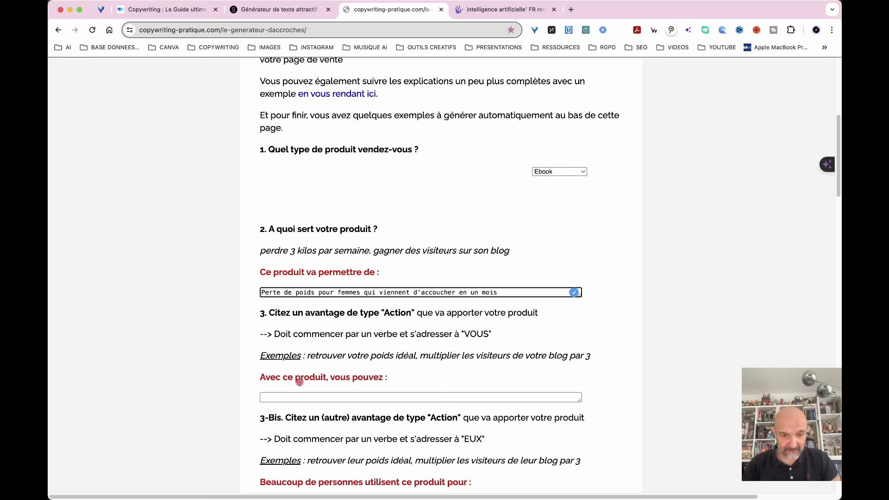
- Enter "Perdre du poids rapidement en restant motivé" as the action benefit under "Avec ce produit, vous pouvez"
left_click(282, 399)
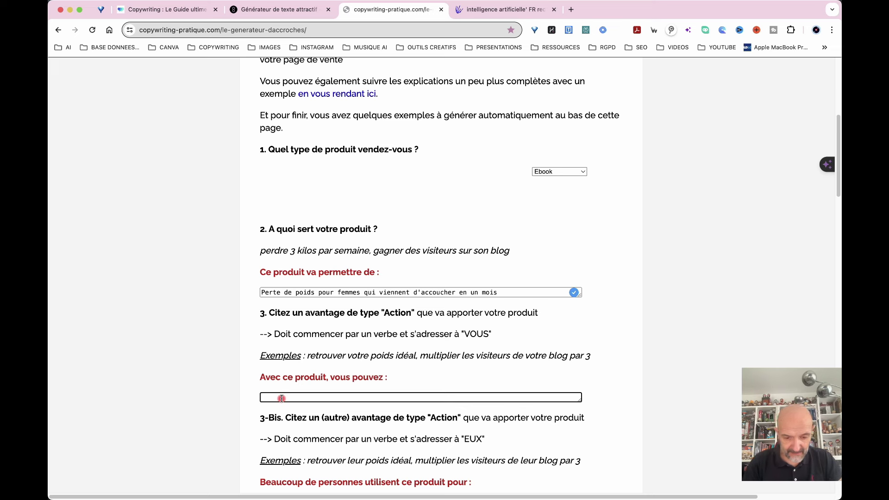
type("Perde")
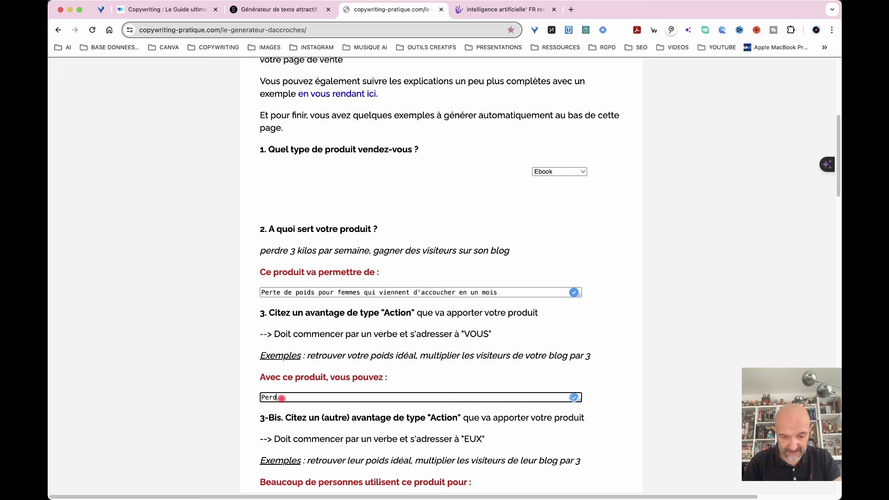
key("BackSpace")
key("BackSpace")
type("dre du po")
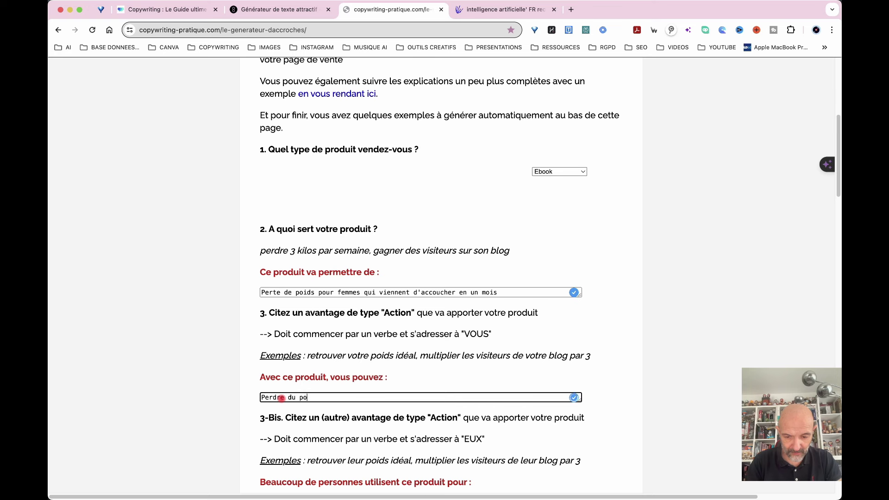
type("ids rapidement en restant mo")
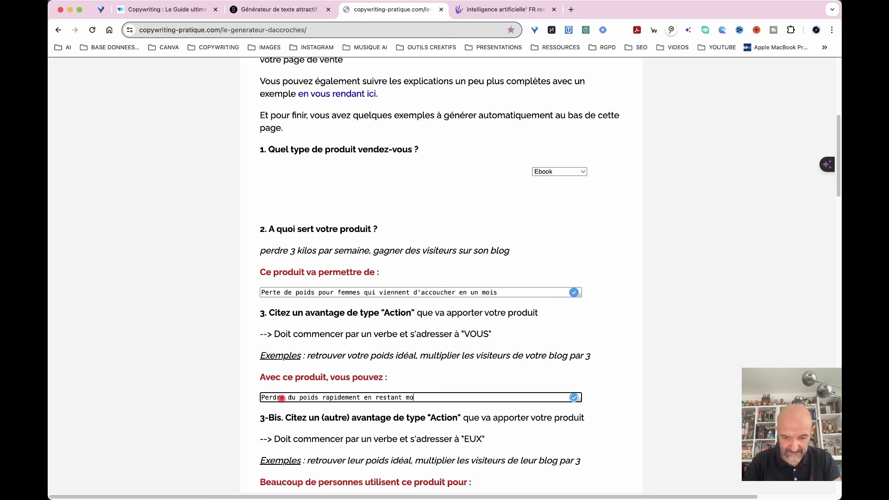
type("tivé")
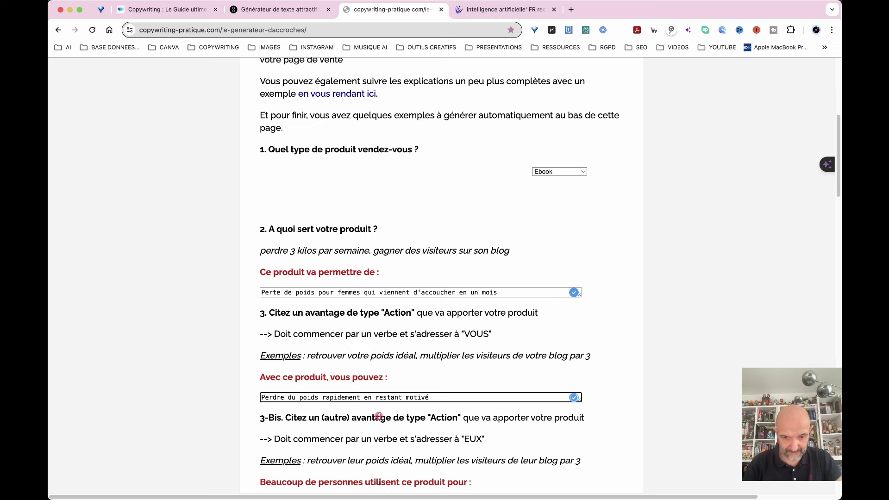
- Enter "Gagner du temps" as the other action benefit under "Beaucoup de personnes utilisent ce produit pour"
scroll(362, 424, "down", 5)
left_click(283, 383)
scroll(480, 402, "down", 3)
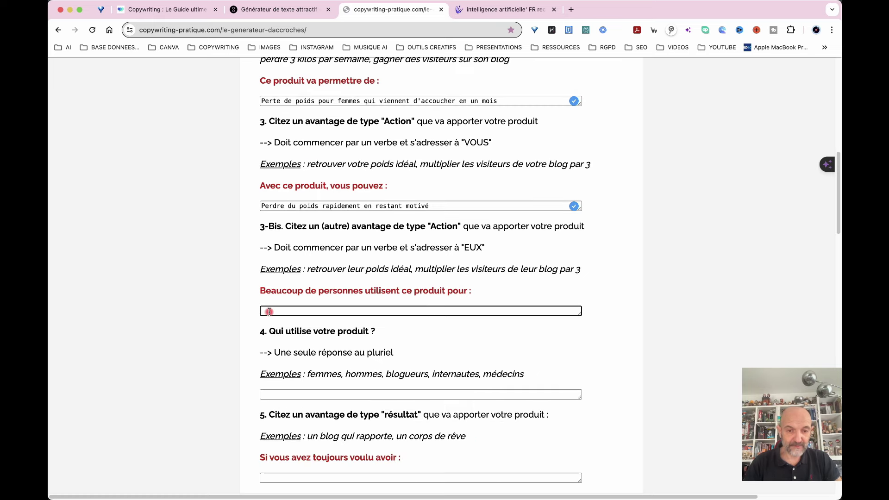
type("Ga")
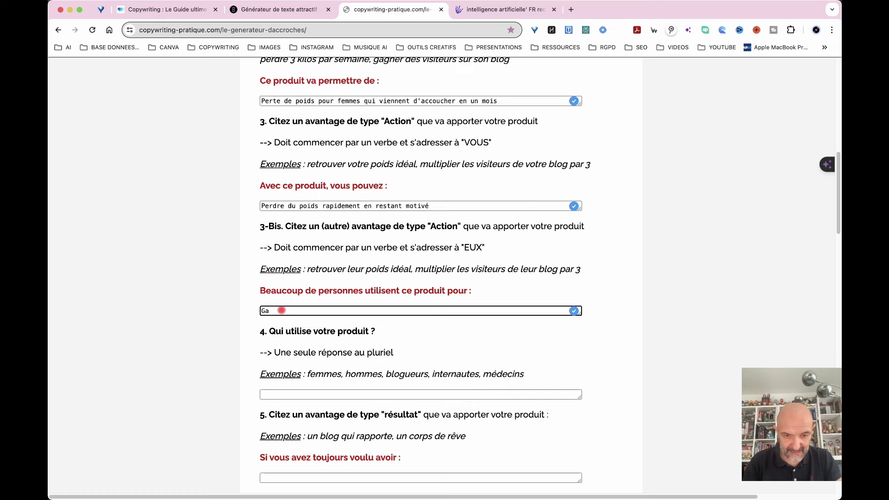
type("gner du")
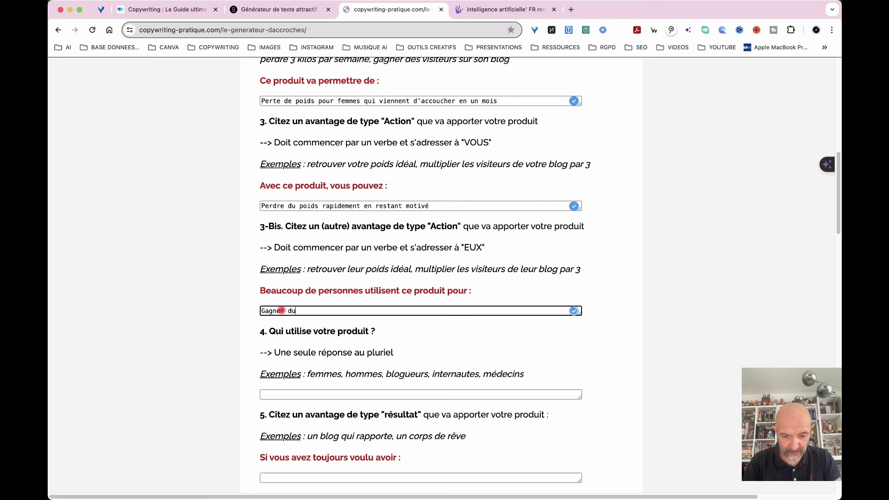
type(" temps")
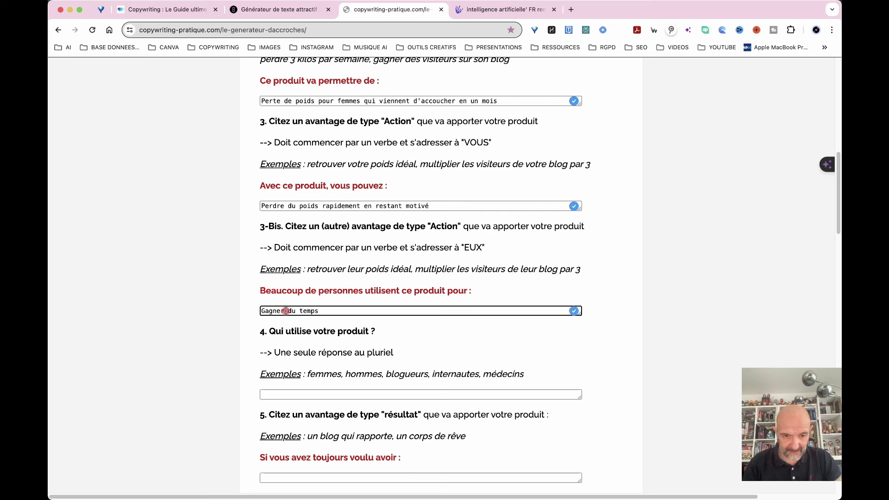
- Copy "femmes qui viennent d'accoucher" from the product purpose answer into "Qui utilise votre produit ?"
left_click(295, 394)
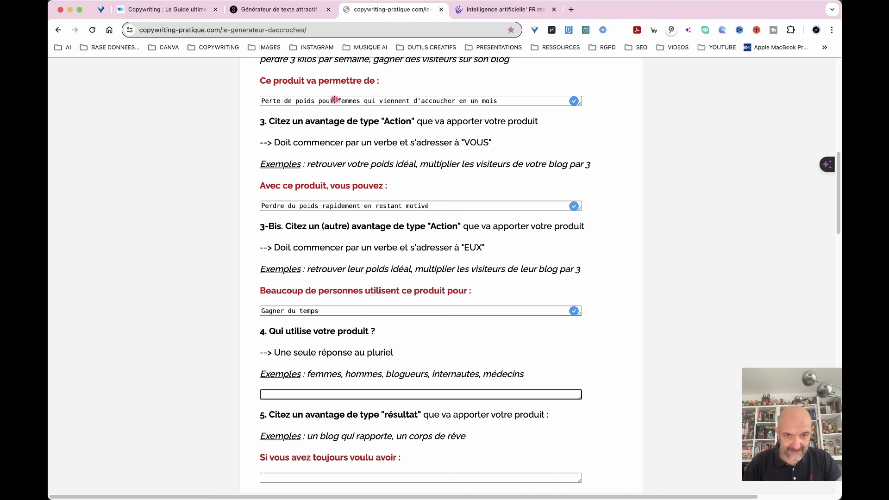
left_click_drag(336, 100, 456, 99)
key("super+c")
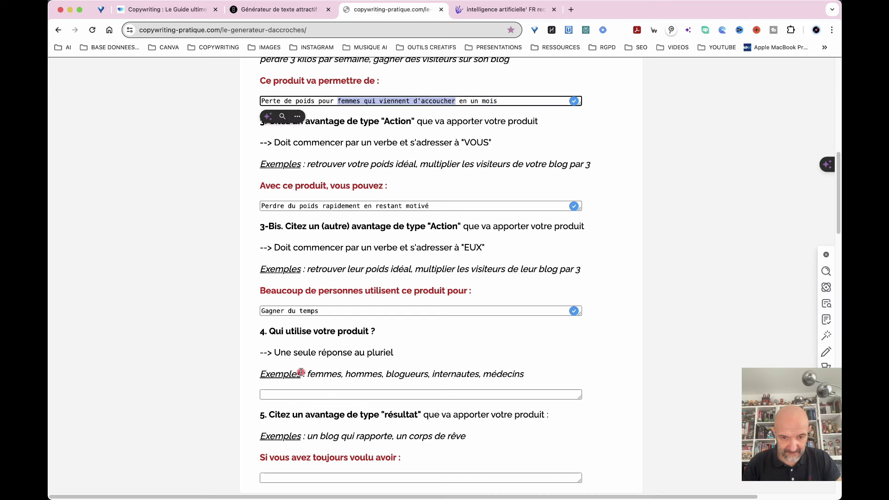
left_click(289, 394)
key("super+v")
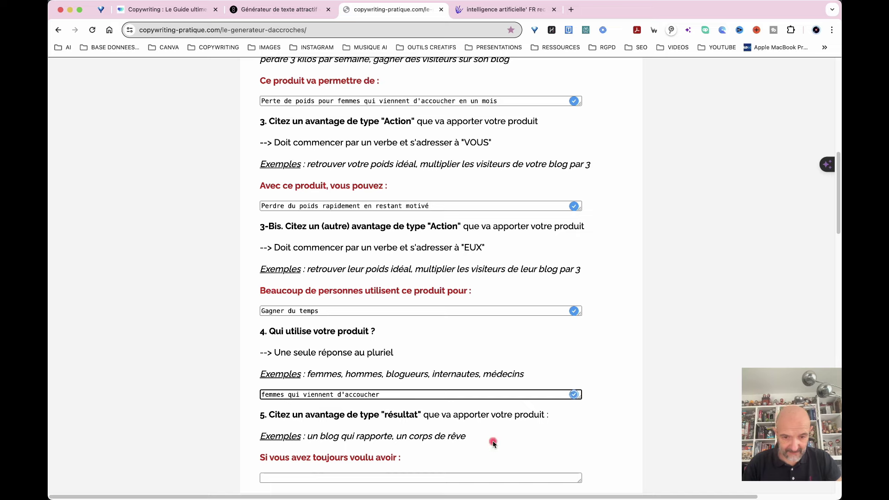
- Enter "Retrouver la ligne rapidement" as the result benefit under "Si vous avez toujours voulu avoir"
scroll(494, 444, "down", 3)
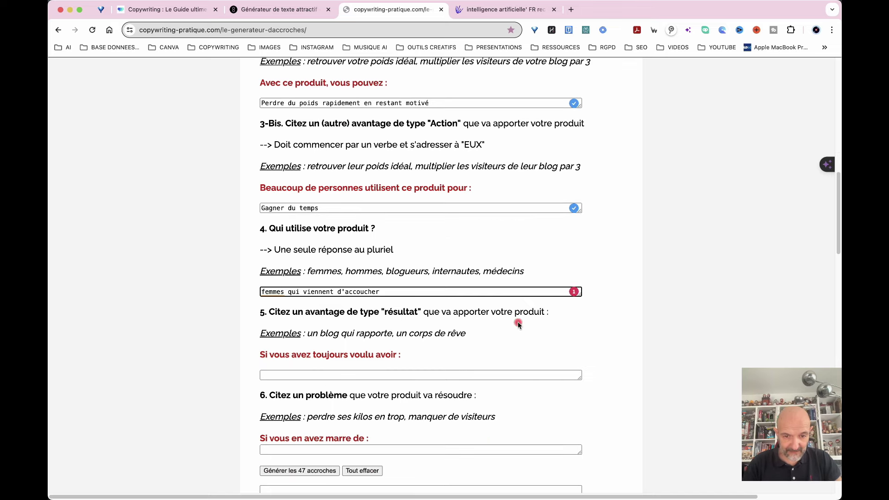
left_click(284, 374)
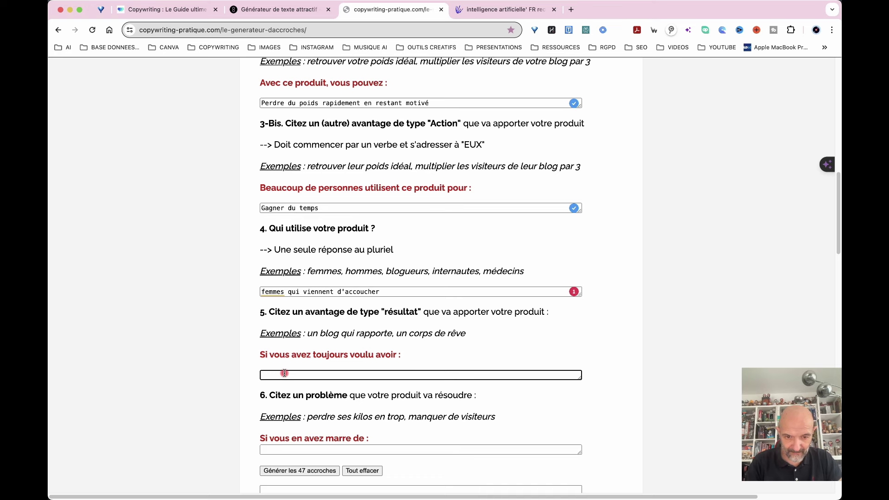
type("Re")
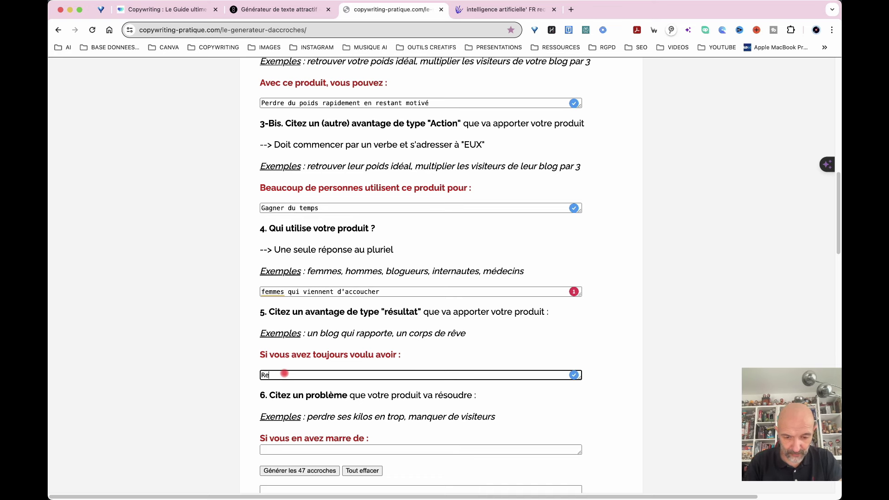
type("trouve")
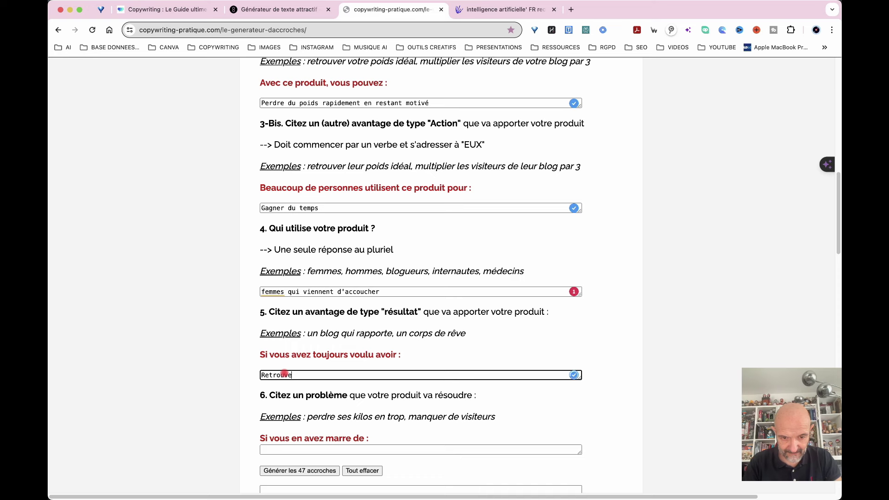
type("r la lig")
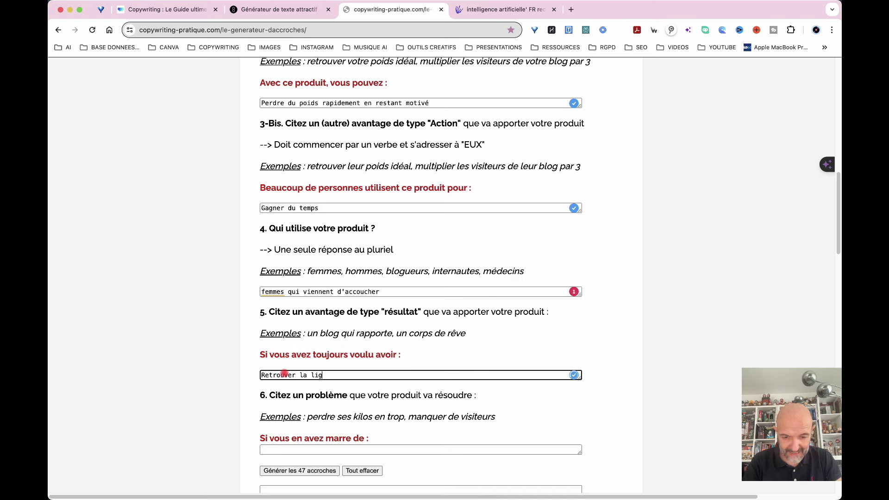
type("ne rapidement")
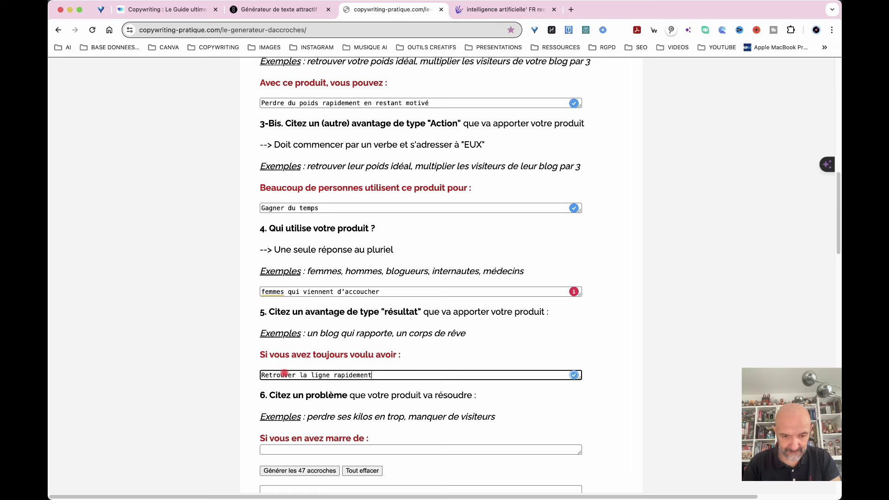
- Enter "Passer des heures à essayer de maigrir sans résultast" as the problem under "Si vous en avez marre de"
scroll(406, 403, "down", 2)
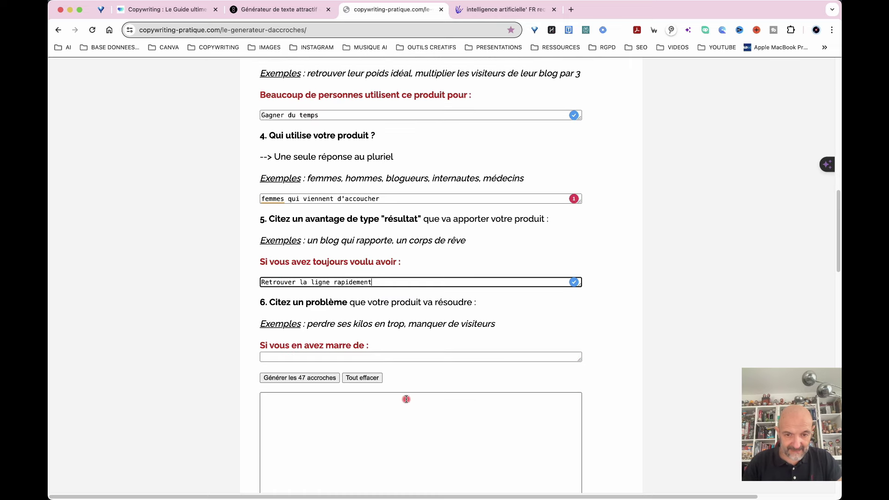
left_click(274, 358)
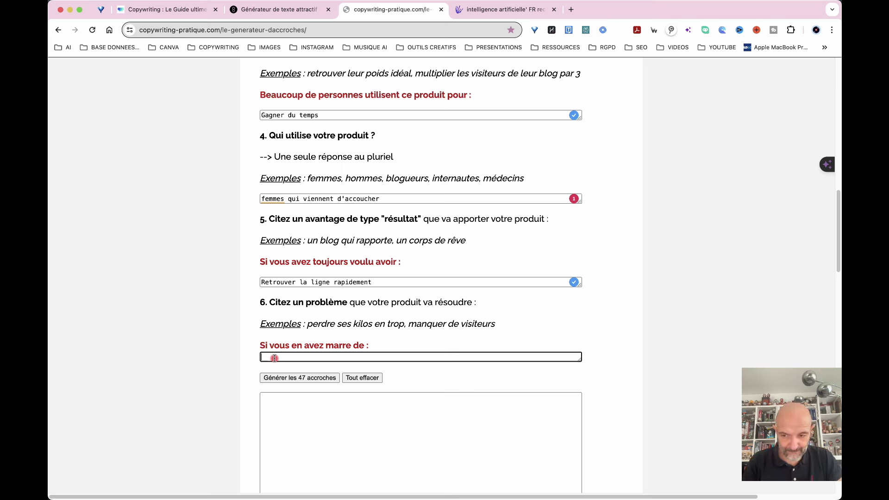
type("Passer")
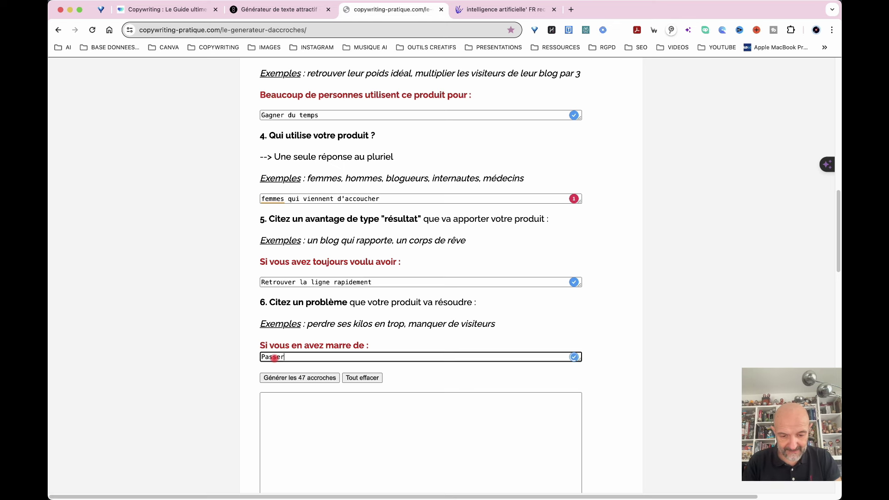
type(" des heures")
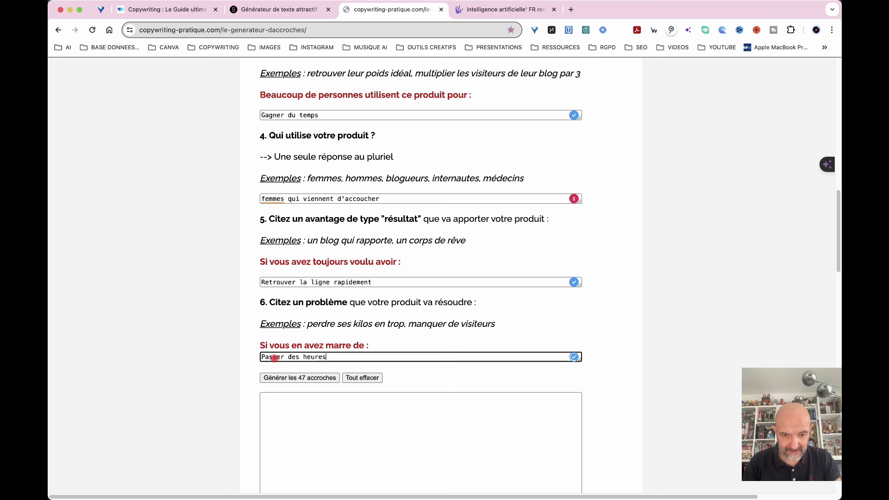
type(" à ess")
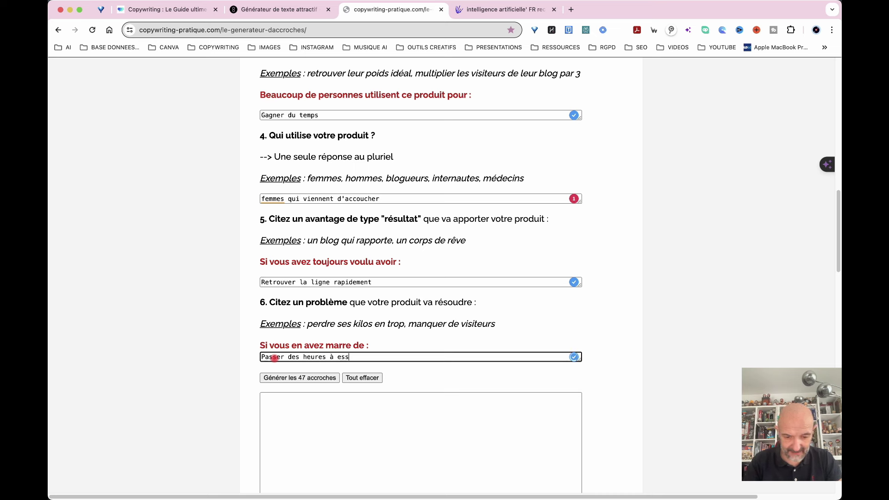
type("ayer de mai")
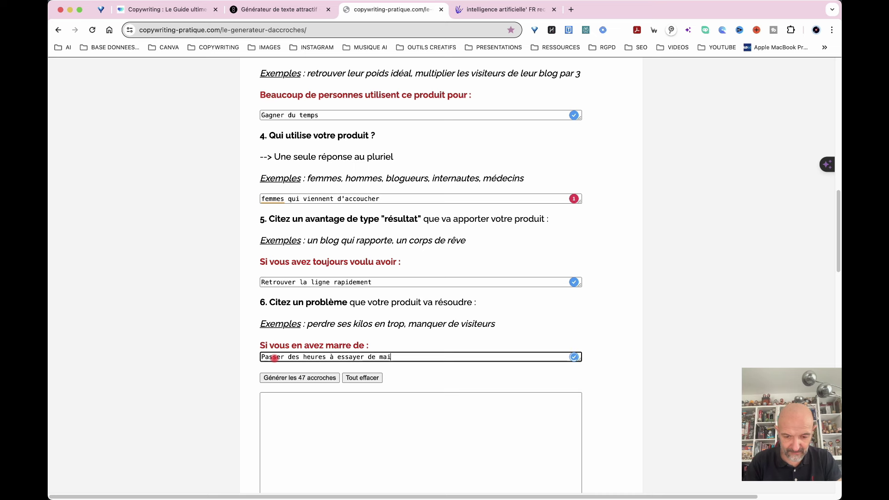
type("giri")
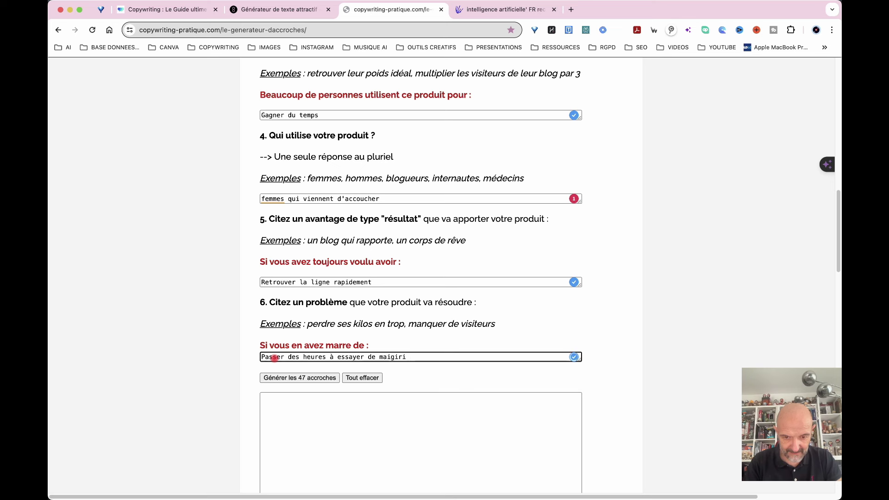
key("BackSpace")
key("BackSpace")
key("BackSpace")
type("rir sans ")
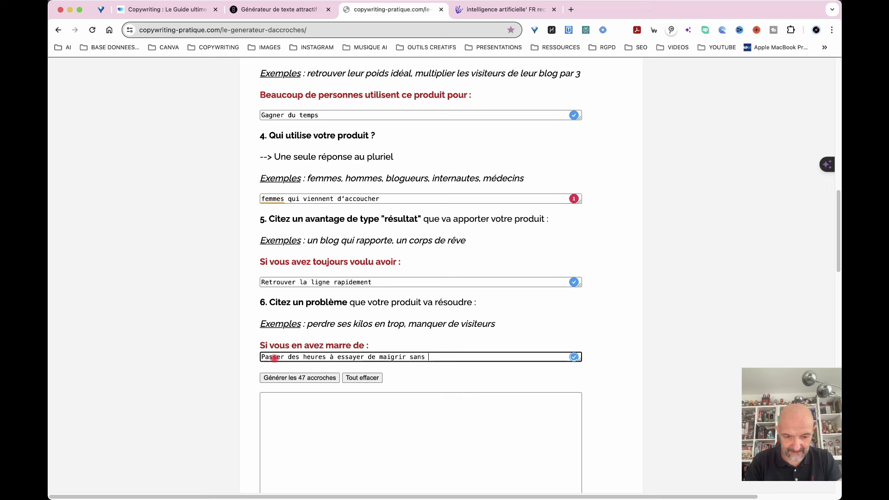
type("résultast")
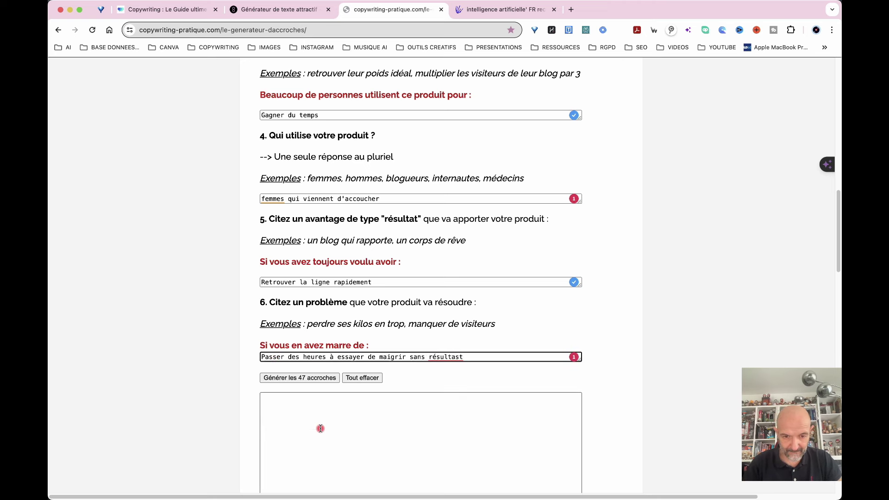
- Generate the 47 hooks from the completed answers and read through the list to its end
scroll(320, 428, "down", 3)
scroll(320, 428, "down", 2)
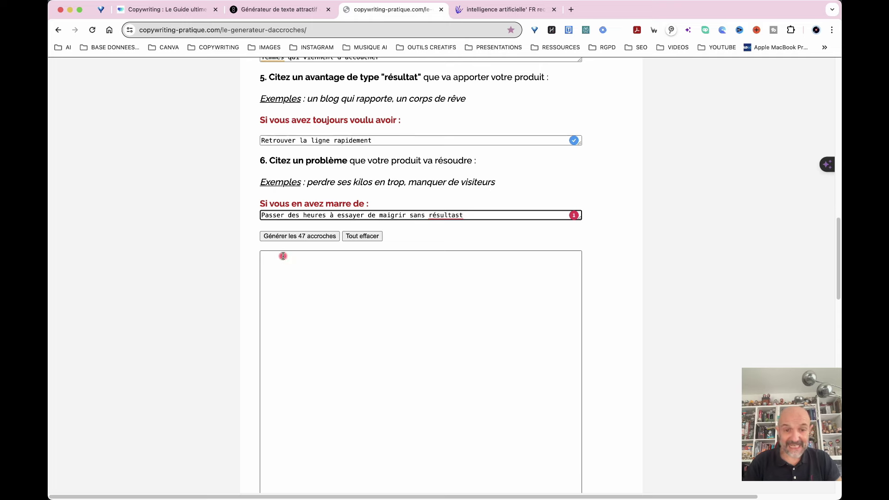
left_click(318, 237)
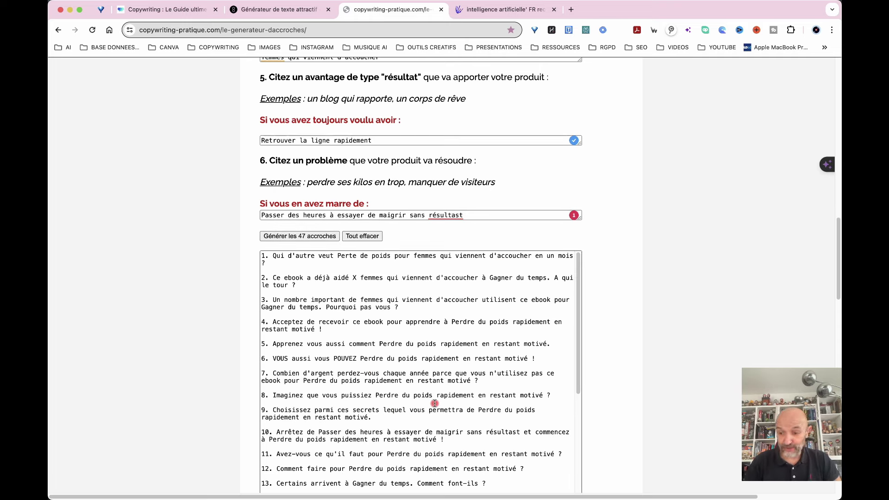
scroll(435, 403, "down", 5)
scroll(434, 404, "down", 5)
scroll(434, 403, "down", 5)
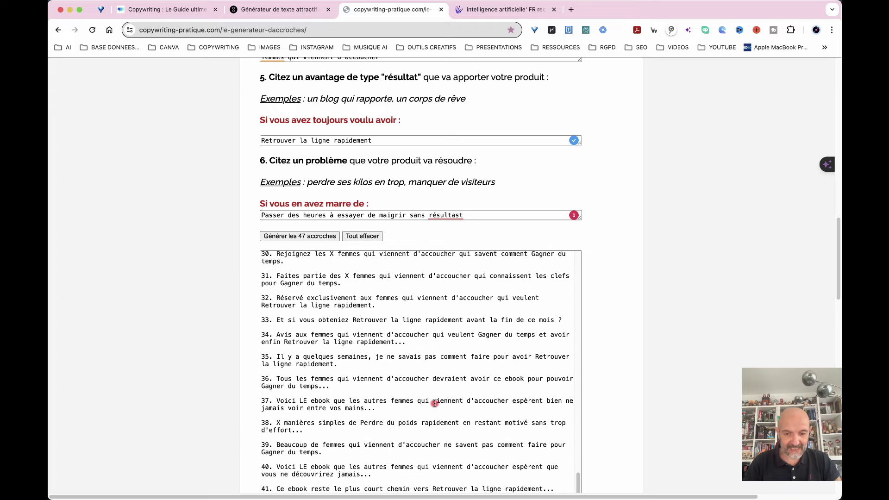
scroll(434, 403, "down", 1)
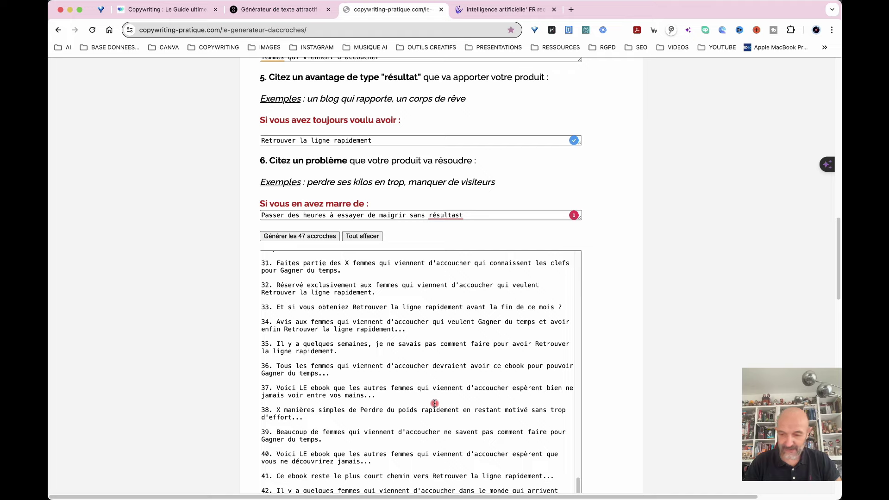
scroll(434, 403, "down", 7)
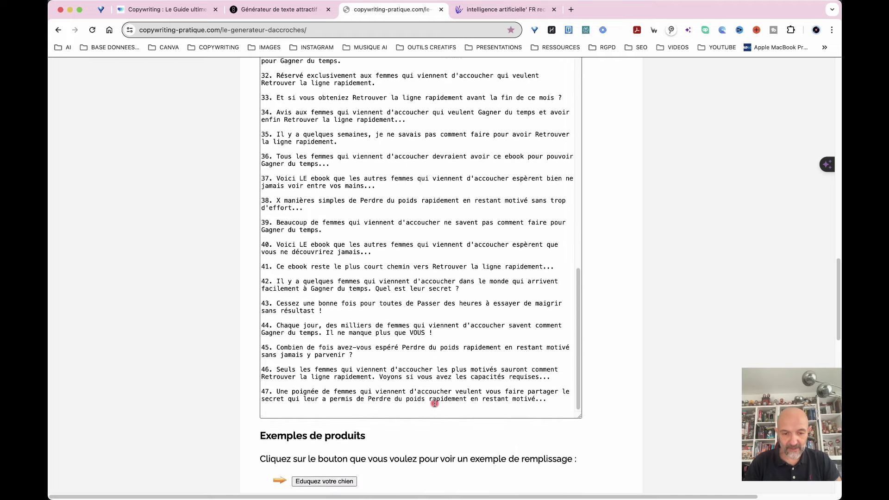
scroll(434, 403, "down", 2)
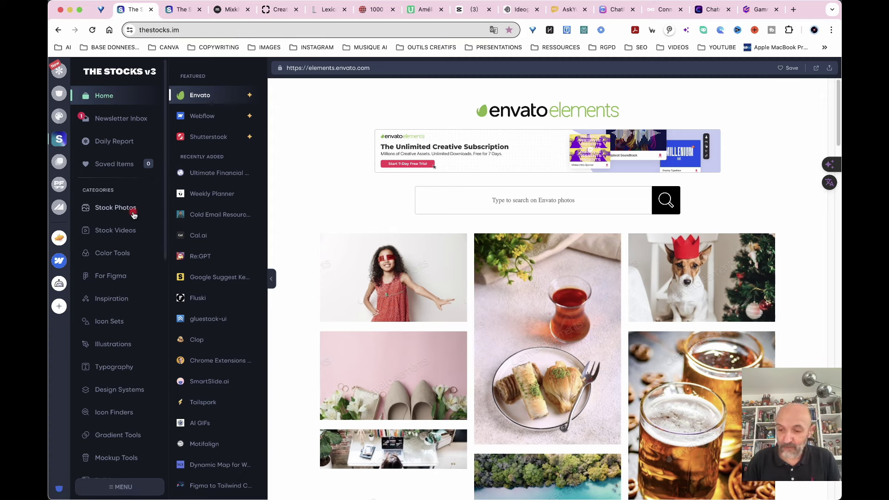
- Open the Stock Photos category on The Stocks and look through its image sources
scroll(167, 299, "down", 2)
scroll(169, 300, "up", 2)
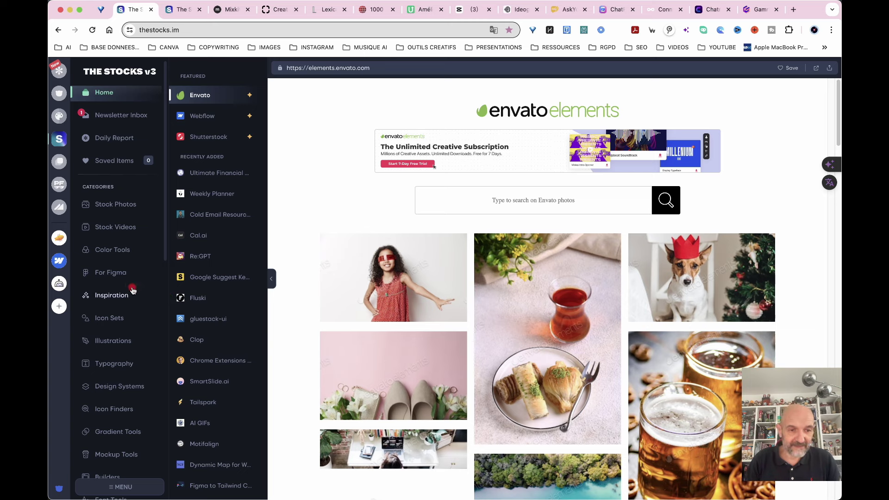
left_click(119, 208)
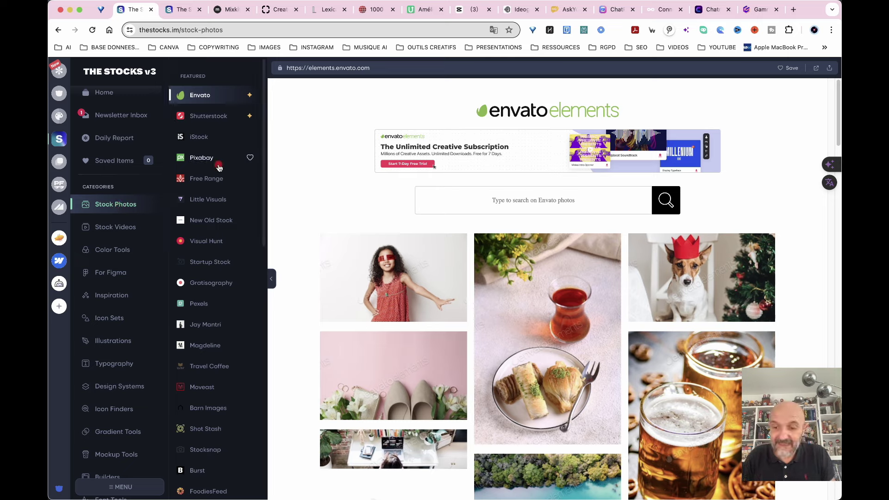
scroll(219, 167, "down", 10)
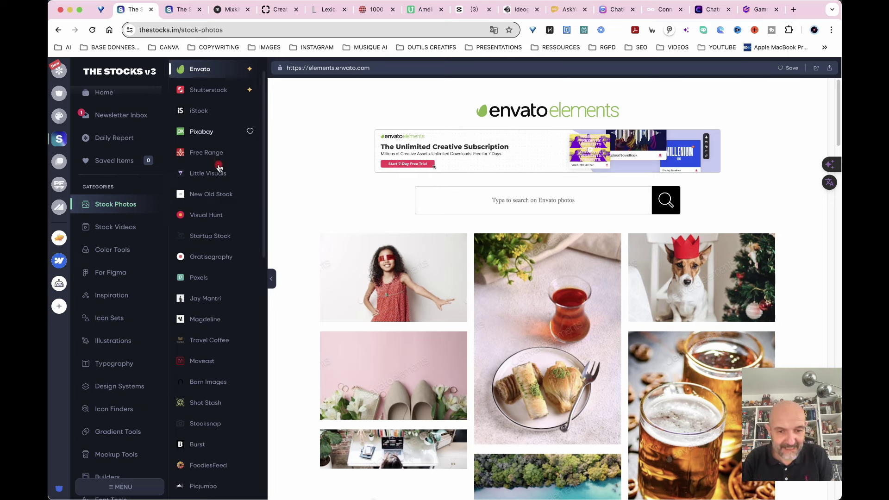
scroll(219, 167, "up", 10)
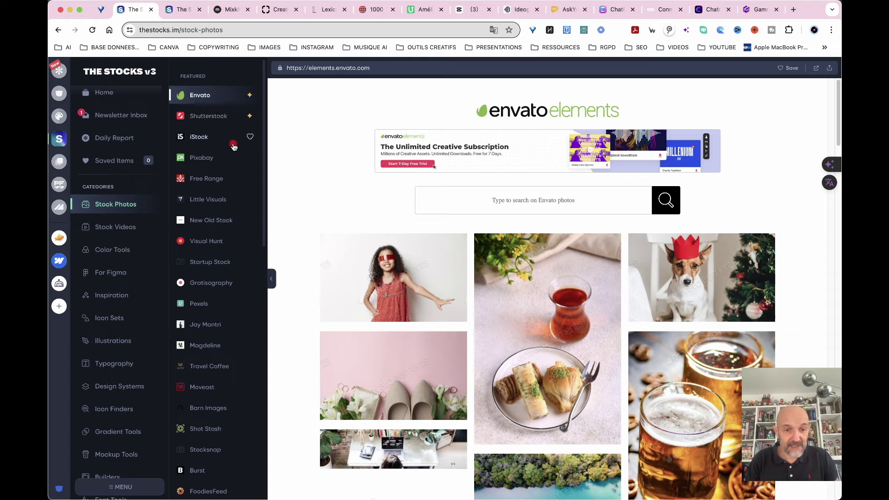
- View the Pixabay site from the stock photo sources in a new tab, closing that tab when done
left_click(194, 159)
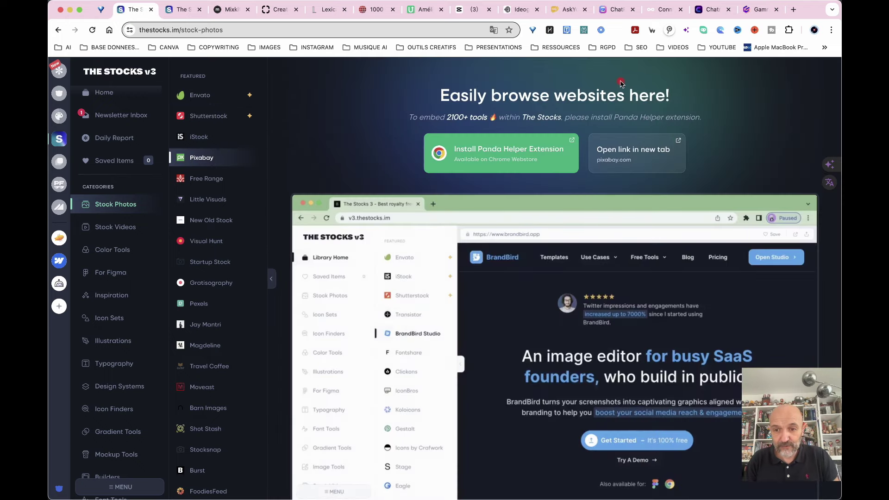
left_click(630, 157)
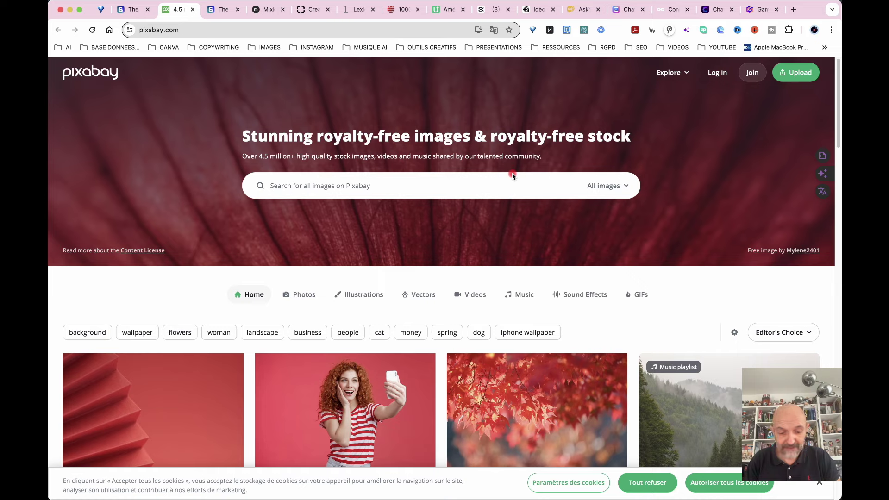
key("super+w")
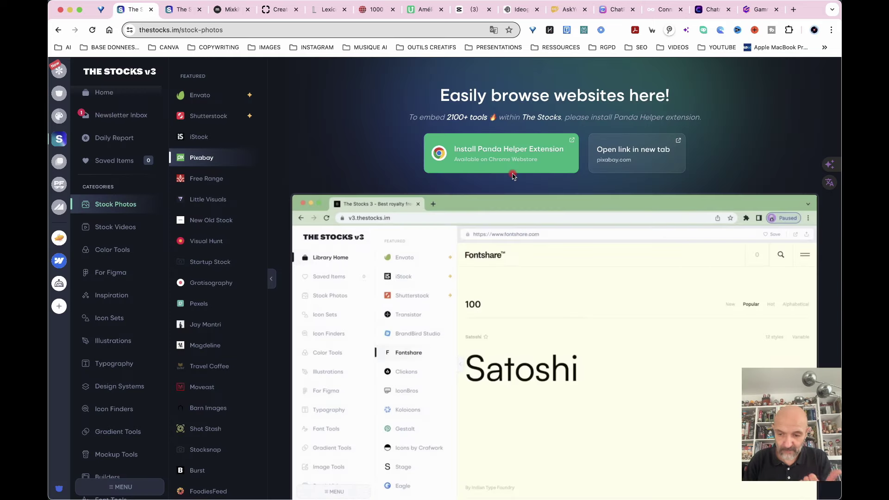
- View the Pexels site in a new tab, look over its free photos and close the tab
left_click(203, 304)
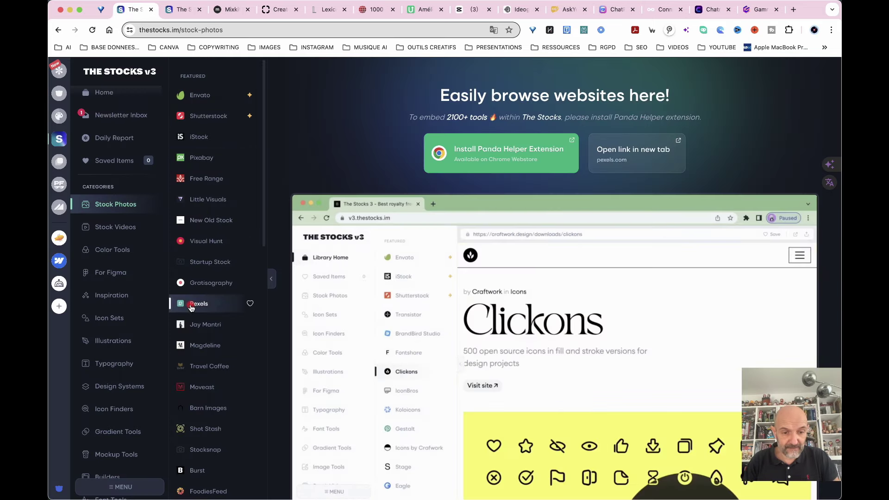
left_click(640, 154)
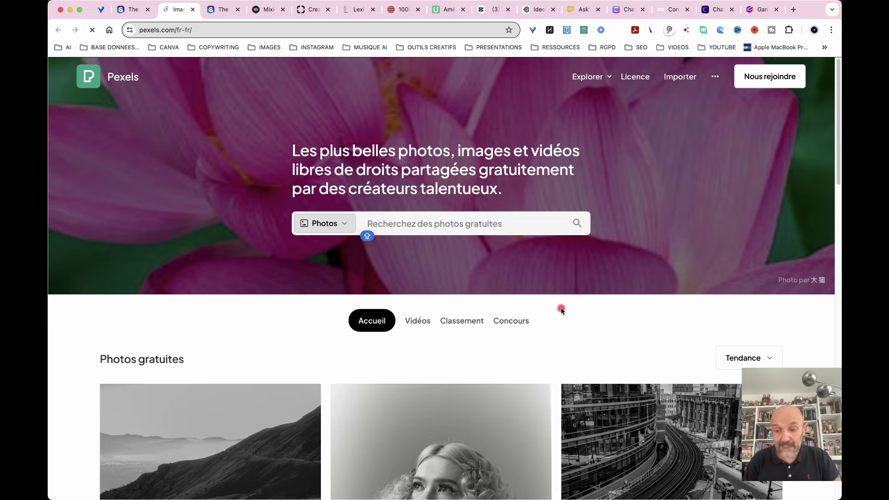
scroll(561, 309, "down", 10)
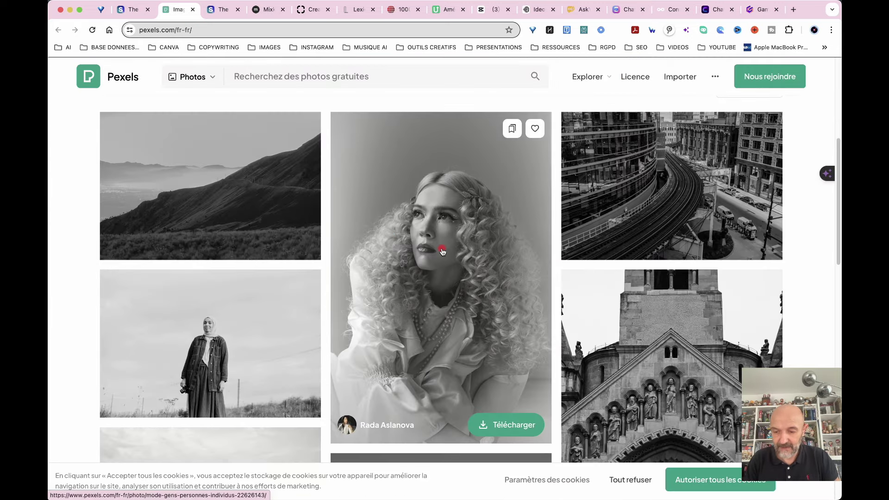
key("super+w")
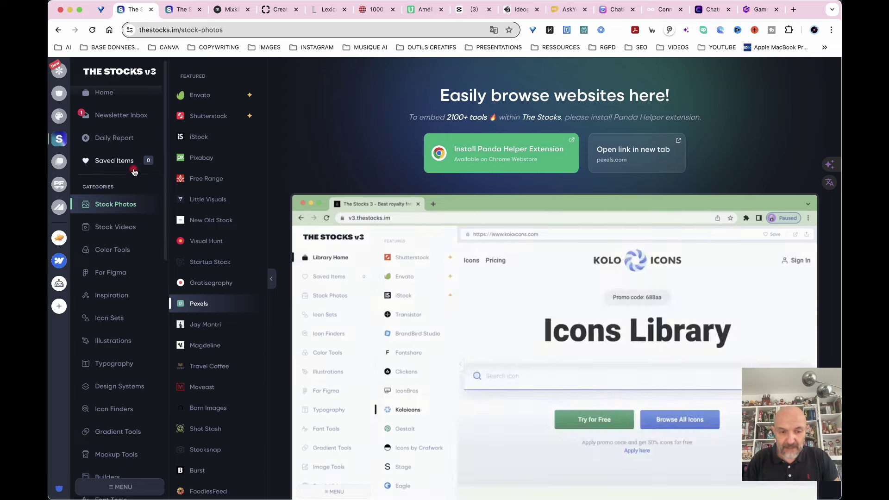
- Open the Stock Videos category and look through its list of video sources
left_click(107, 228)
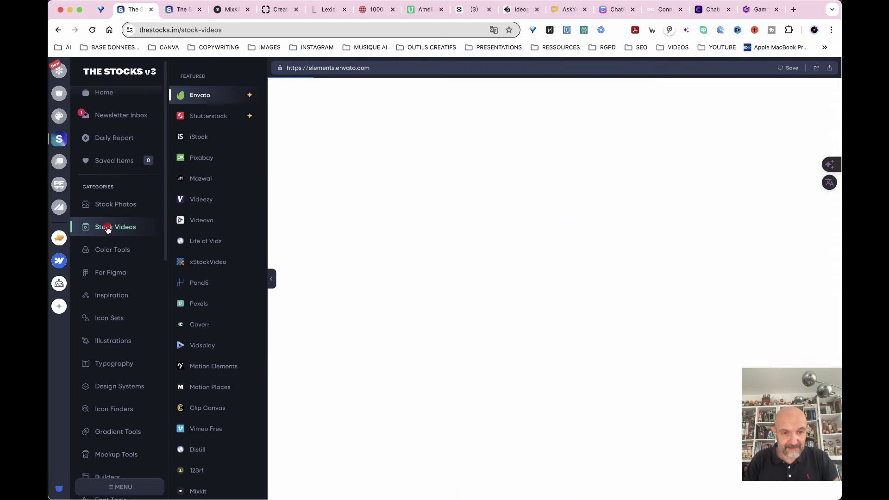
scroll(228, 334, "down", 5)
scroll(228, 333, "up", 7)
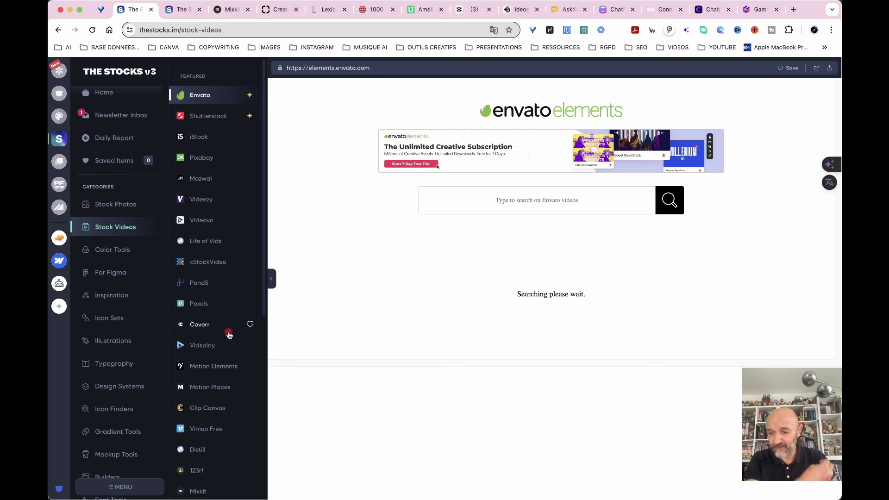
- Browse the Color Tools, Icon Sets, Illustrations and Typography categories in turn
left_click(121, 251)
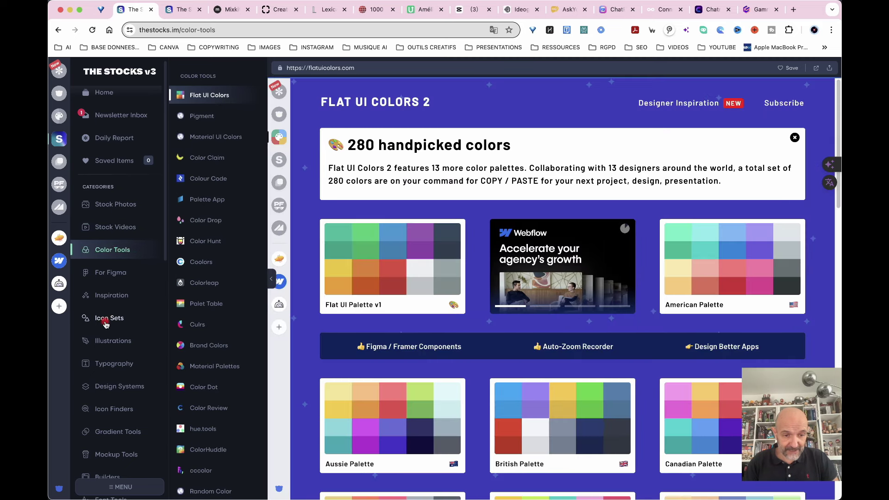
left_click(104, 318)
scroll(235, 353, "down", 5)
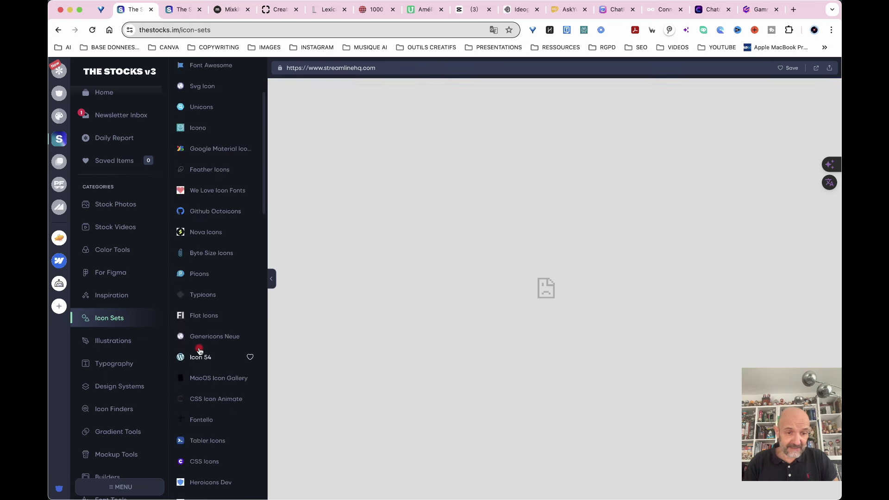
left_click(112, 339)
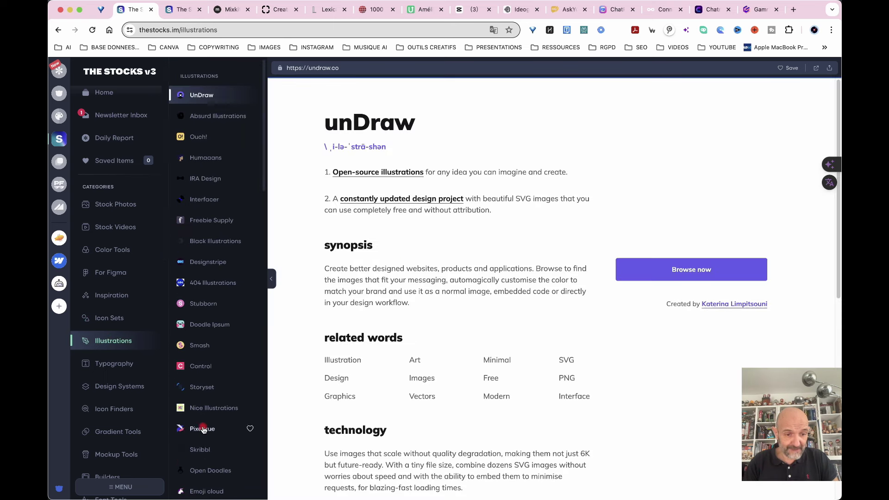
left_click(122, 370)
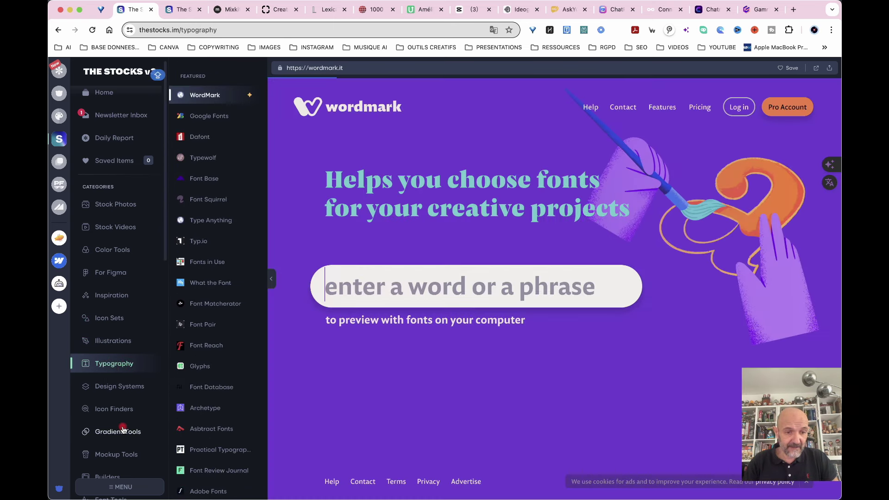
- View iStock from the Icon Finders category in a new tab, look over its illustrations and close the tab
scroll(116, 371, "down", 2)
left_click(115, 364)
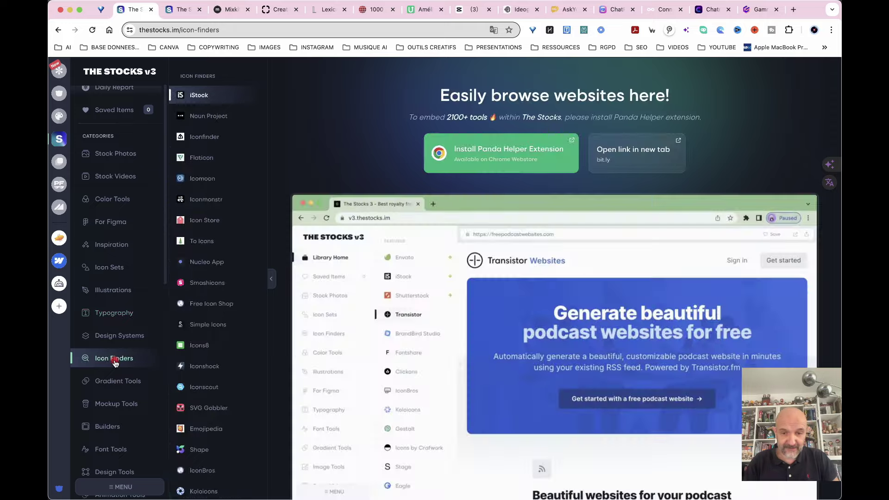
left_click(638, 147)
scroll(482, 301, "down", 5)
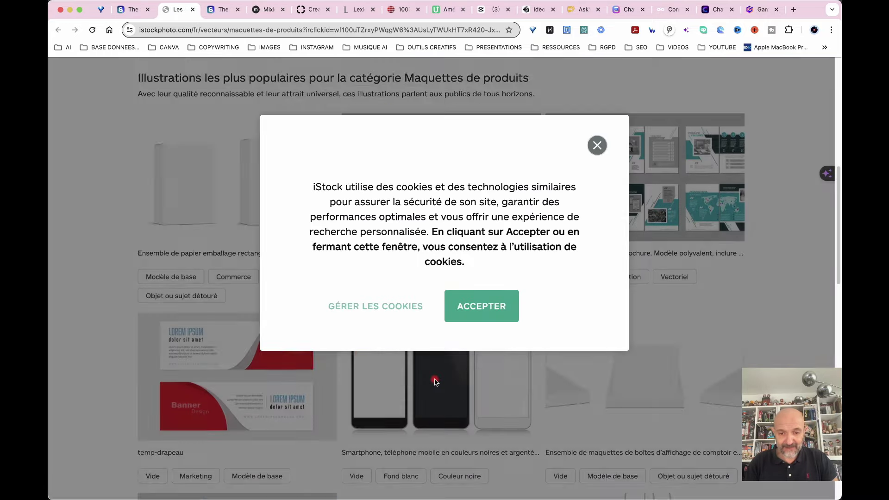
key("super+w")
- Open the Gradient Tools category to view its resources
scroll(118, 339, "down", 2)
left_click(124, 316)
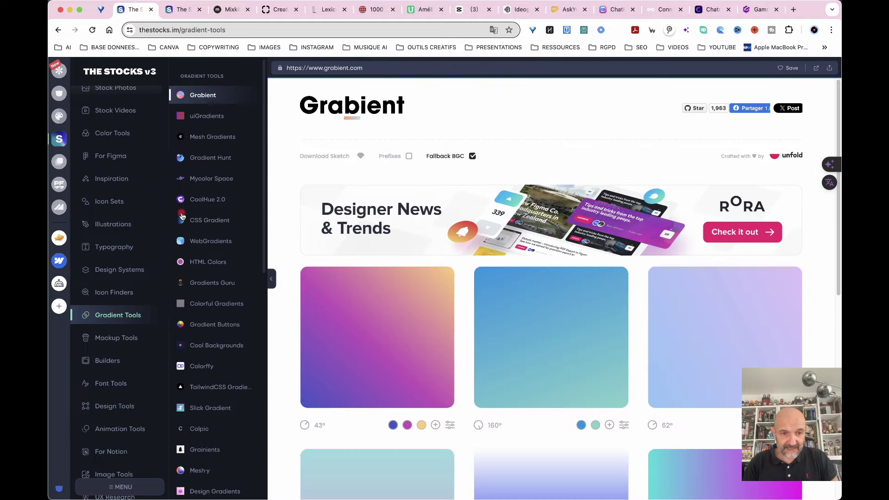
- View WebGradients in Gradient Tools, and browse the Mockup Tools and Animation Tools categories
left_click(182, 157)
left_click(202, 242)
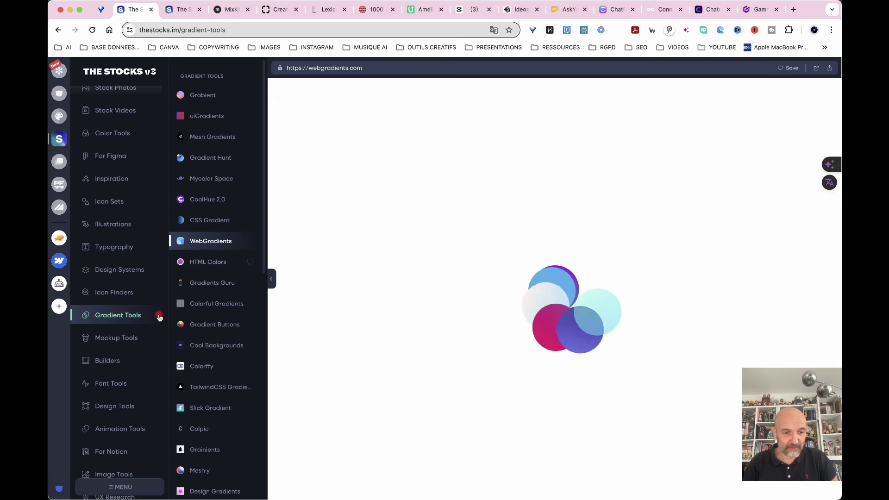
left_click(126, 339)
scroll(208, 363, "down", 2)
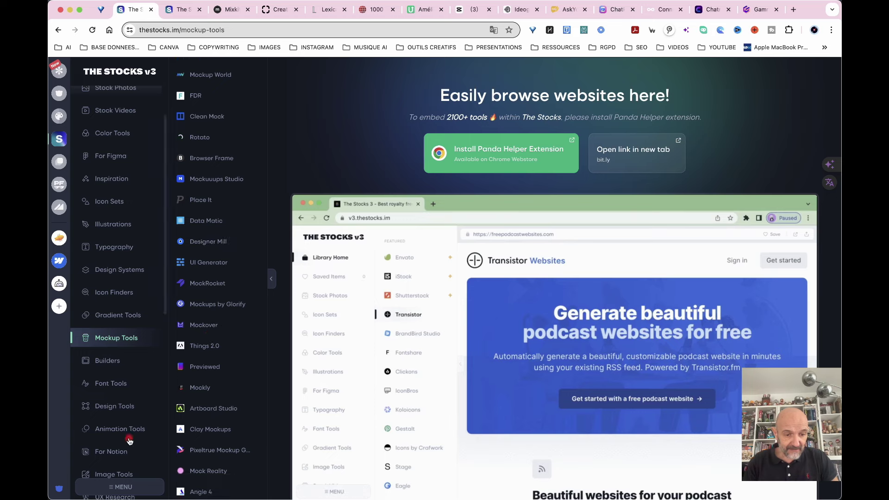
left_click(119, 433)
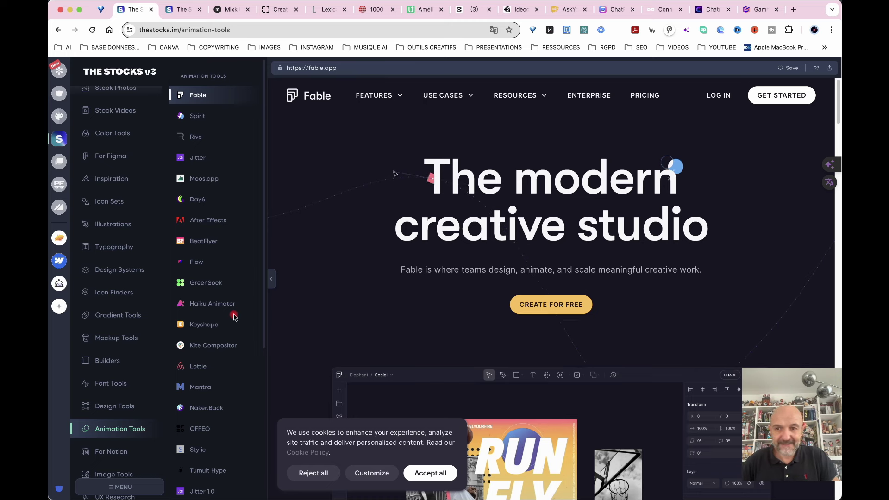
- Go to pngegg.com/fr and dismiss the site's data consent dialog
left_click(198, 30)
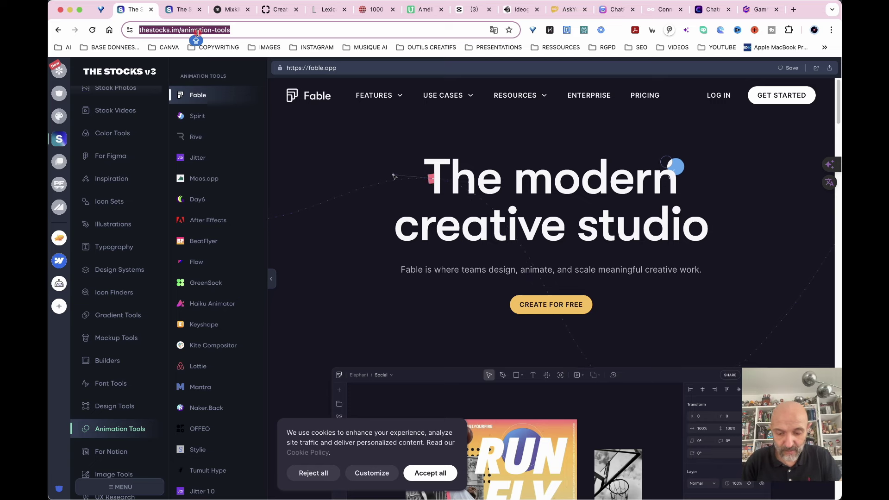
type("PNGegg.com/fr")
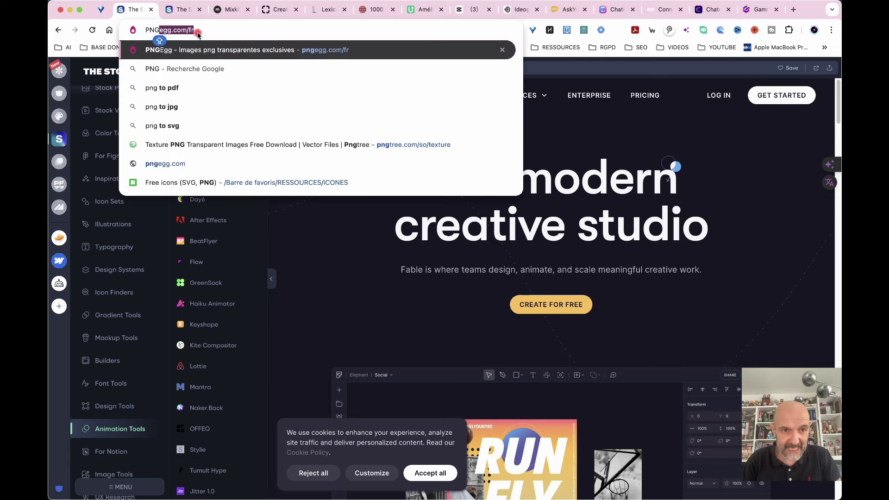
left_click(206, 29)
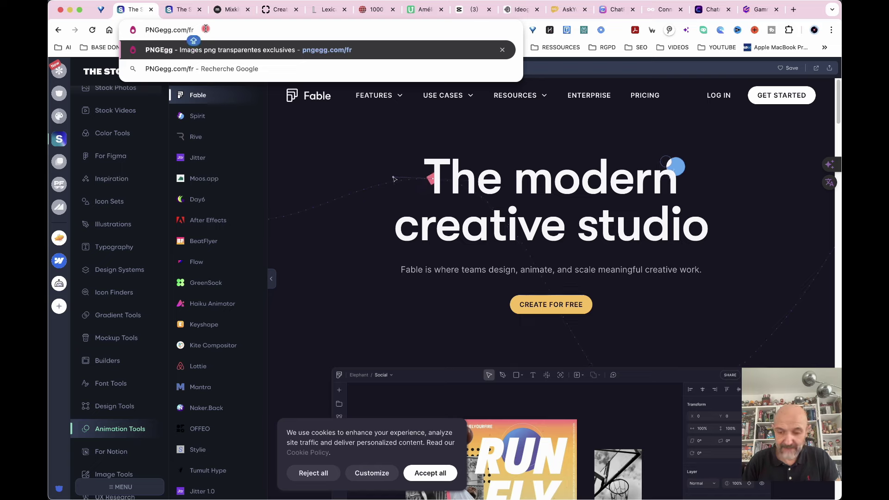
key("Return")
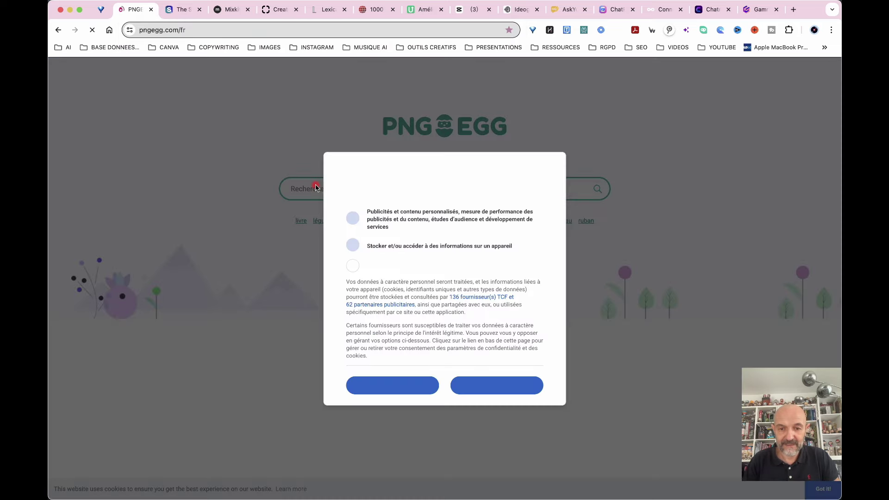
left_click(503, 389)
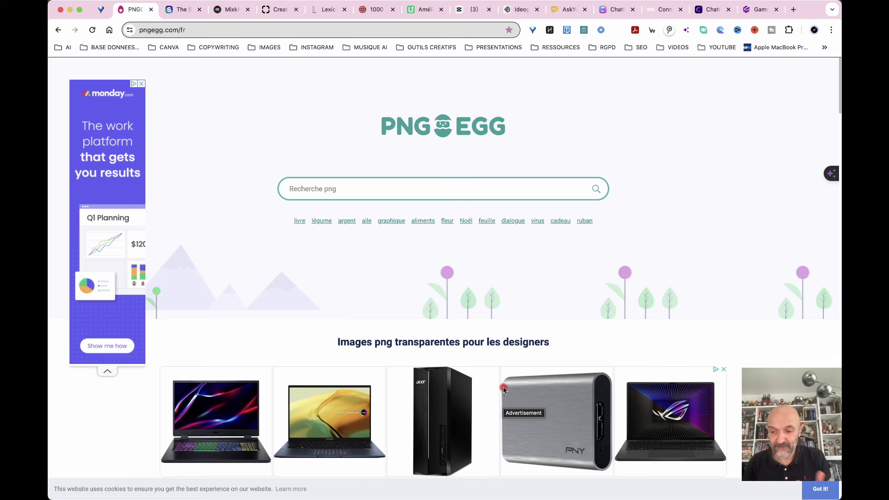
- Search PNGEgg for PRODUITS DE BEAUTE
left_click(326, 189)
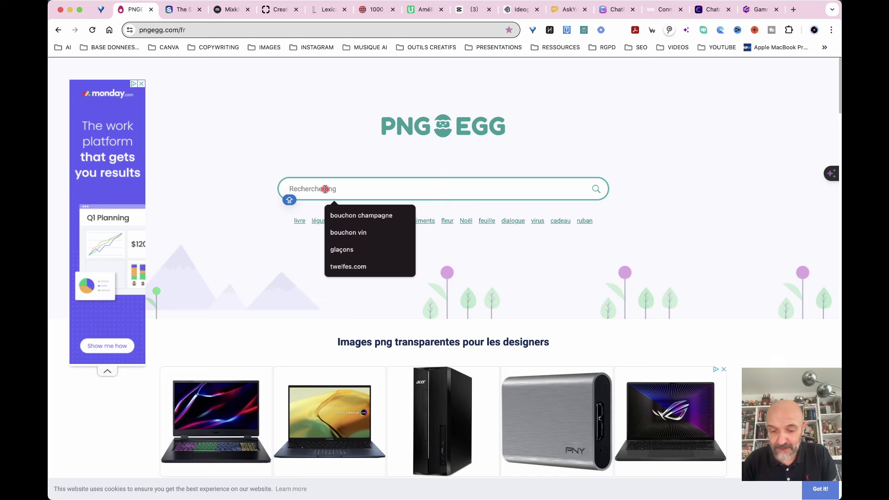
type("PRODUITS")
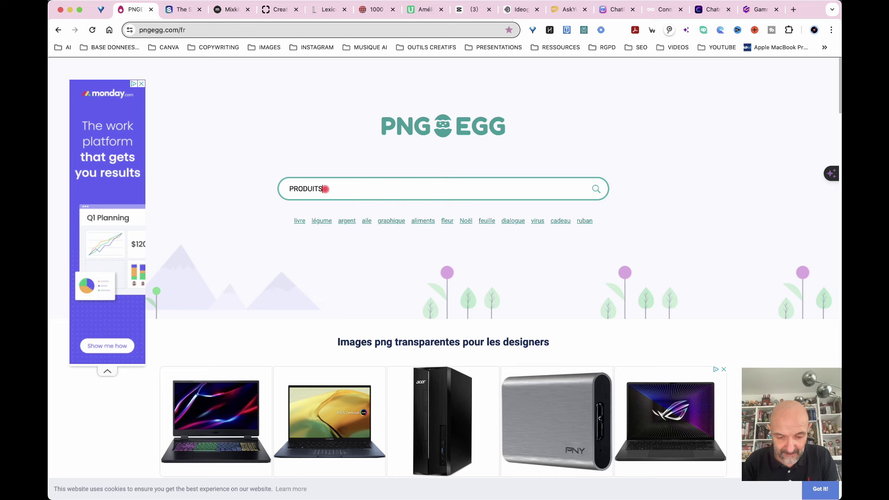
type(" DE BEAUT2")
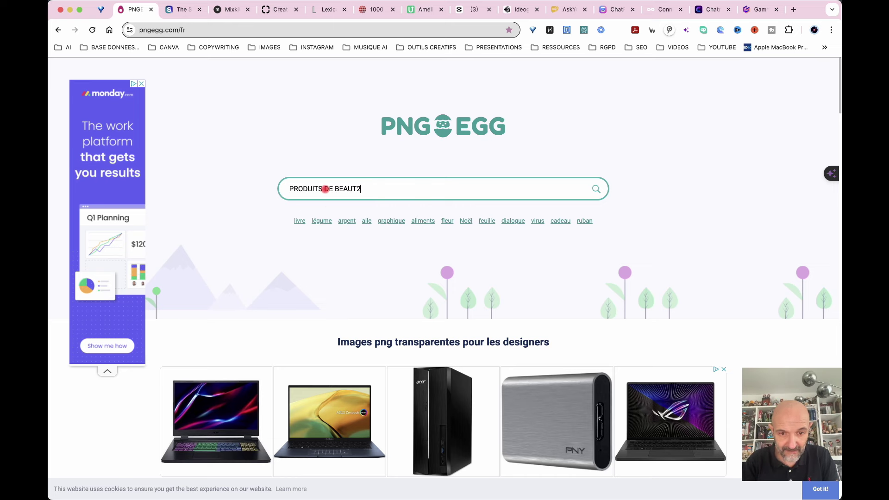
key("BackSpace")
type("E")
key("Return")
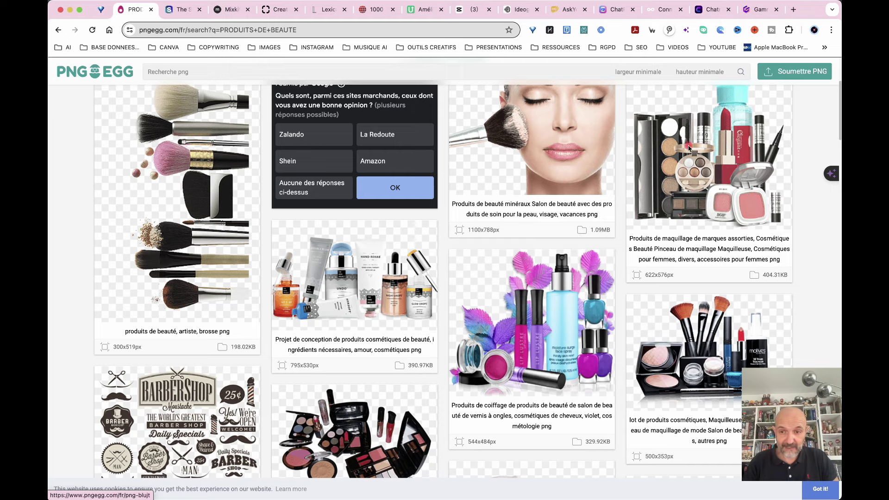
- Open the image of a woman's face with a makeup brush and request its free PNG download
left_click(544, 129)
scroll(449, 437, "down", 5)
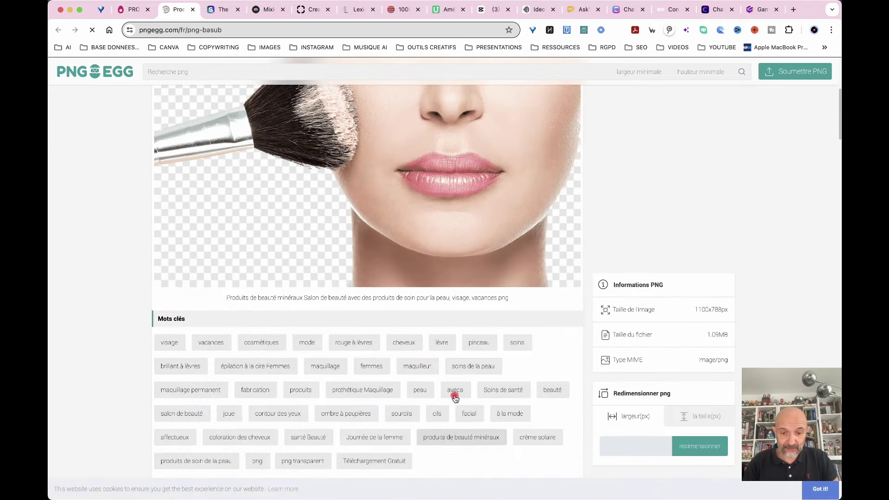
scroll(455, 398, "down", 3)
scroll(455, 398, "down", 2)
left_click(390, 432)
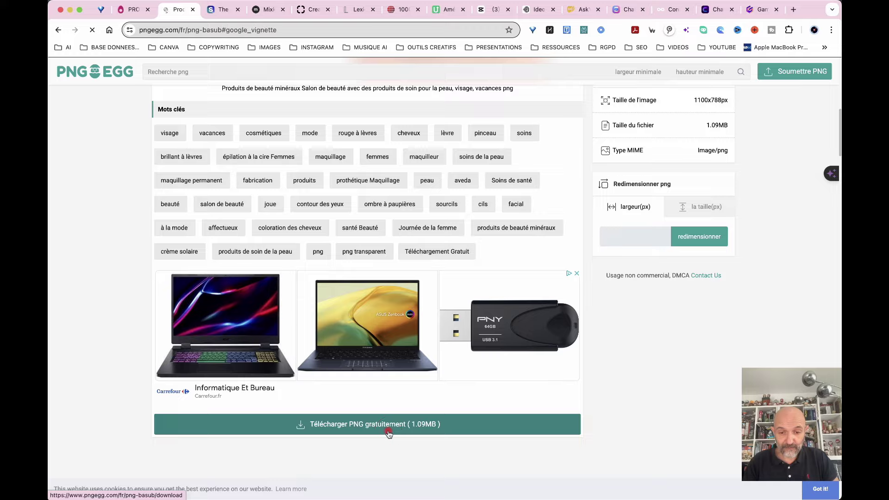
left_click(436, 417)
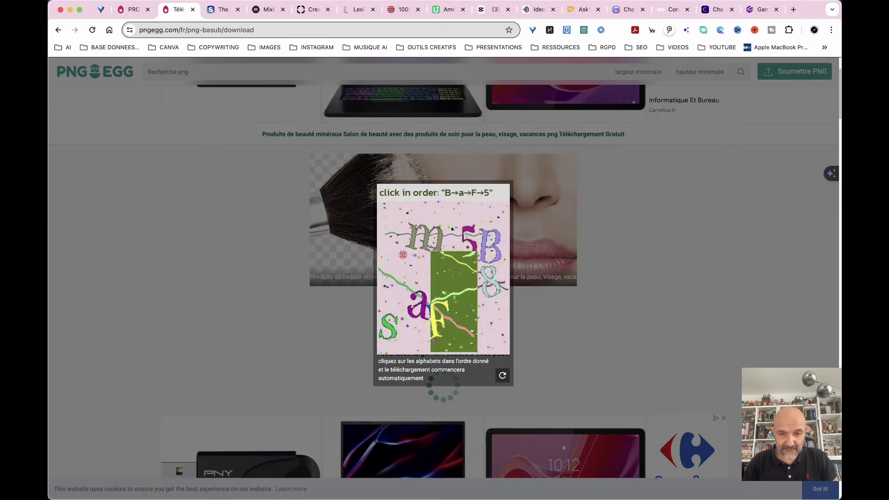
- Complete the character-order captcha to start the PNG download
left_click(492, 248)
left_click(418, 303)
left_click(433, 322)
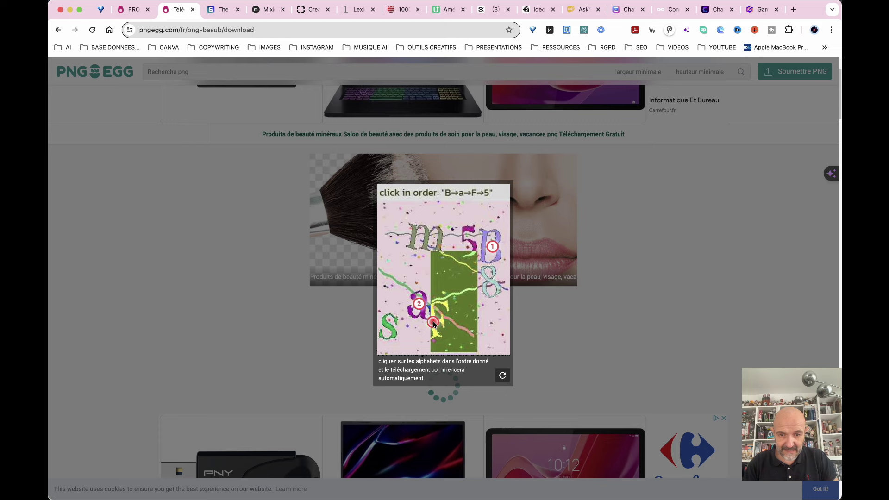
left_click(467, 228)
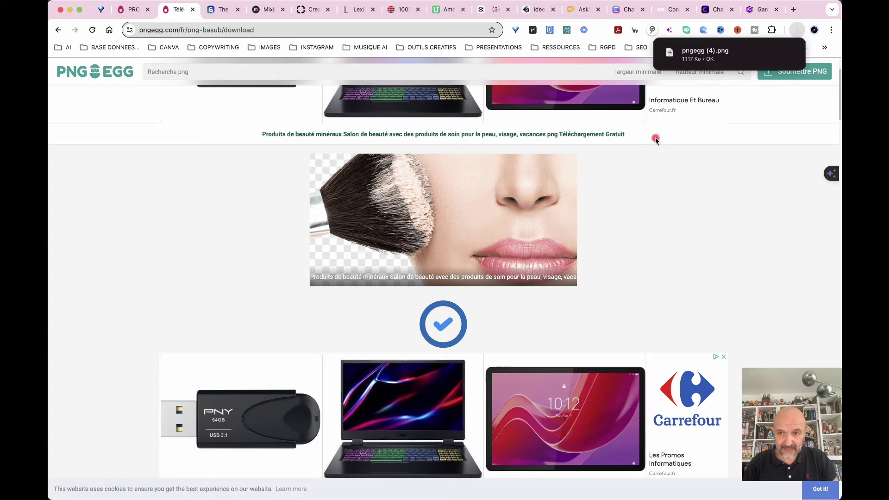
- Preview the downloaded pngegg (4).png from the Téléchargements folder and return to the PNGEgg page
left_click(752, 59)
key("space")
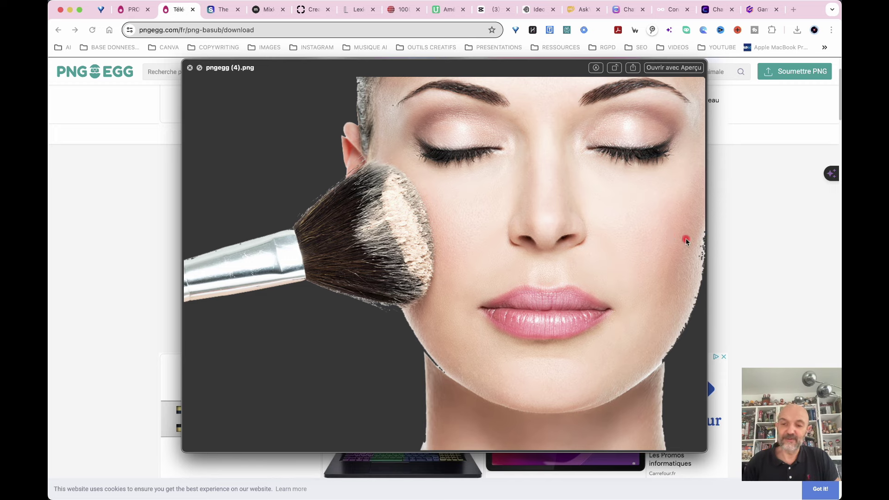
left_click(104, 213)
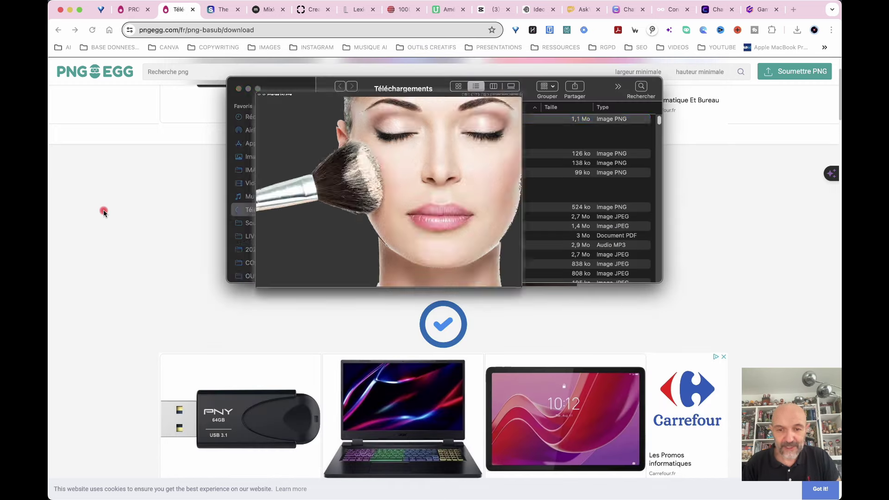
left_click(108, 211)
scroll(184, 226, "up", 3)
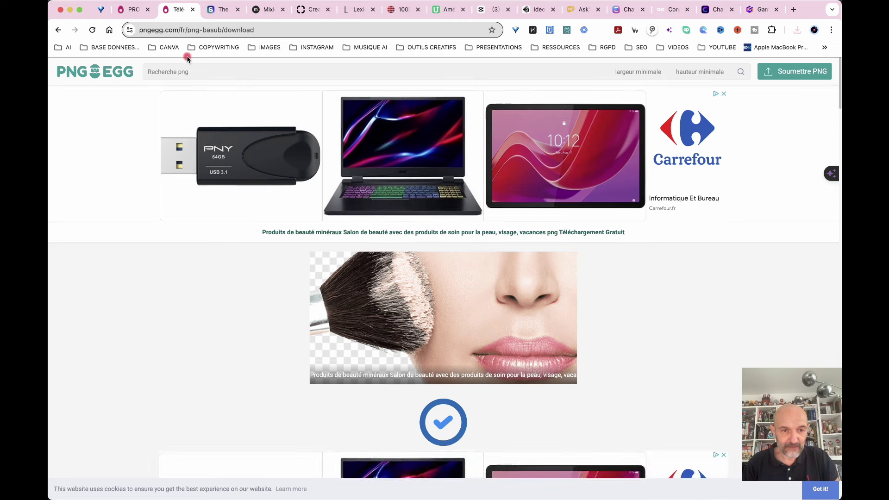
- Search PNGEgg for MARVEL and look through the transparent logo and character images
left_click(198, 71)
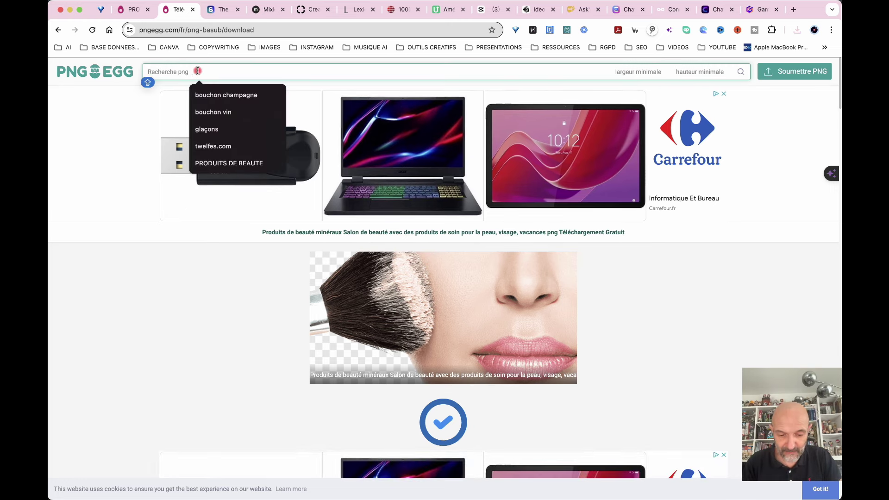
type("MARVEL")
key("Caps_Lock")
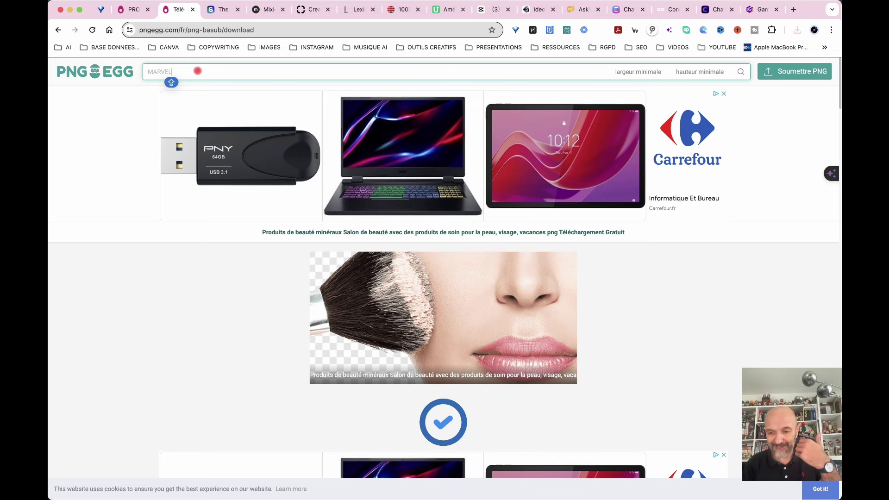
key("Return")
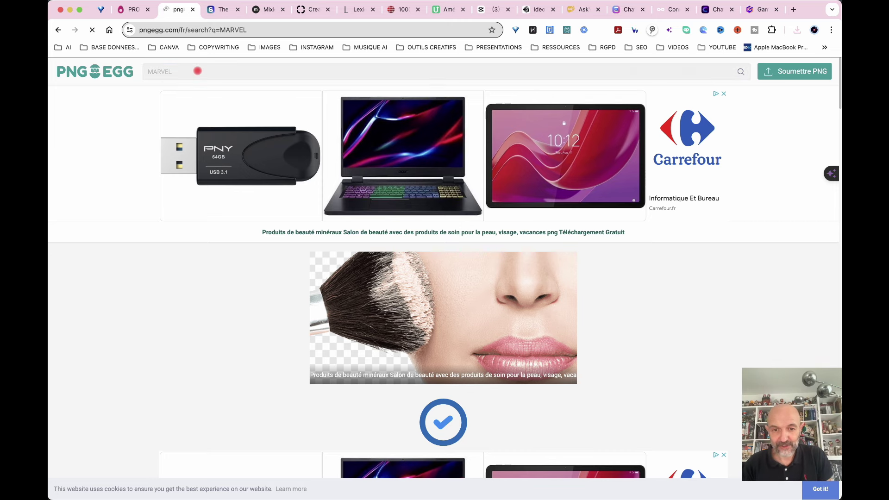
scroll(487, 324, "down", 10)
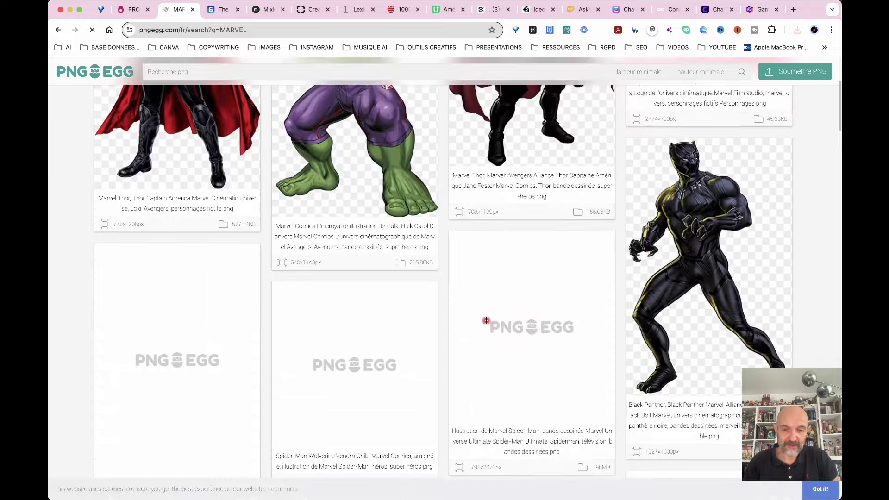
scroll(487, 324, "down", 8)
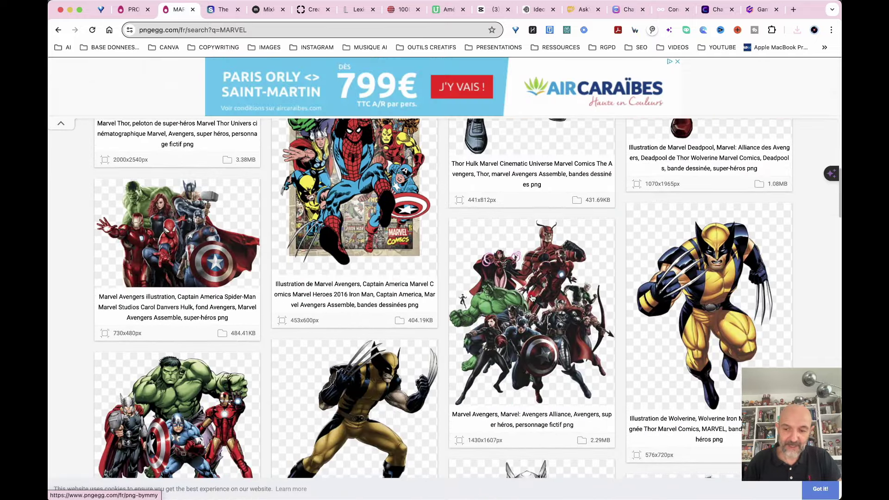
scroll(530, 305, "up", 15)
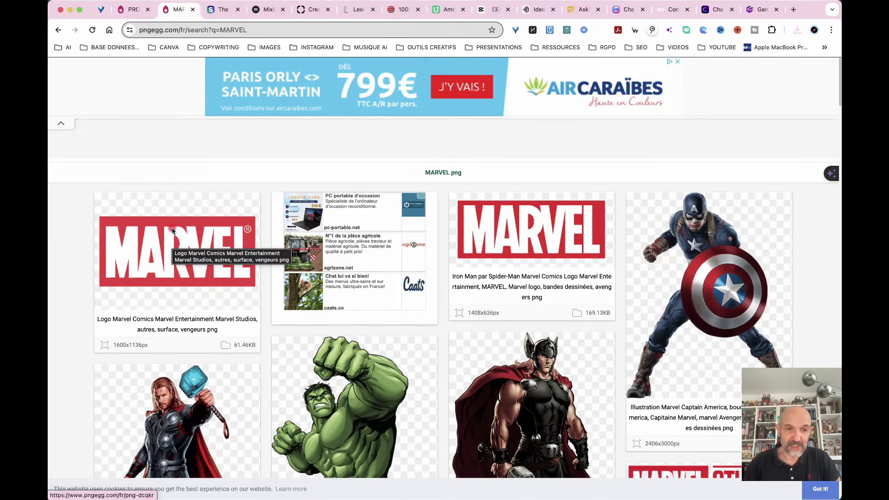
- Close the PNGEgg and The Stocks tabs and look through the Mixkit home page
left_click(145, 9)
left_click(145, 9)
left_click(145, 10)
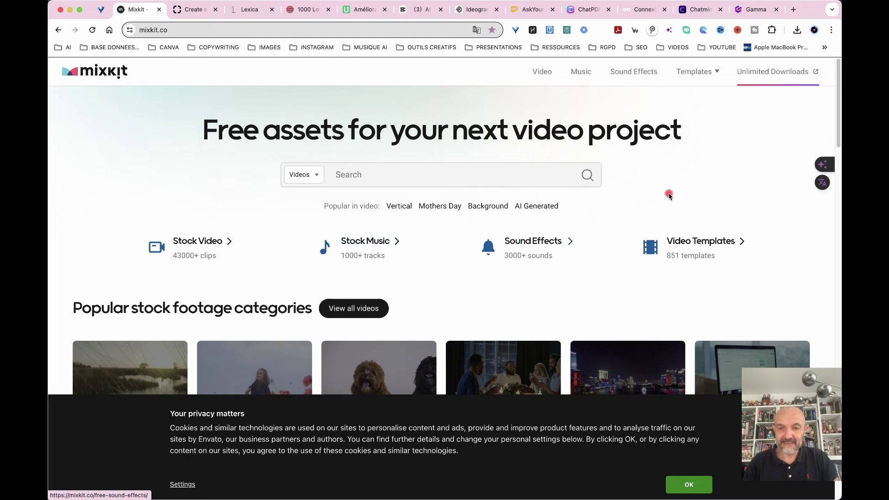
scroll(664, 261, "down", 10)
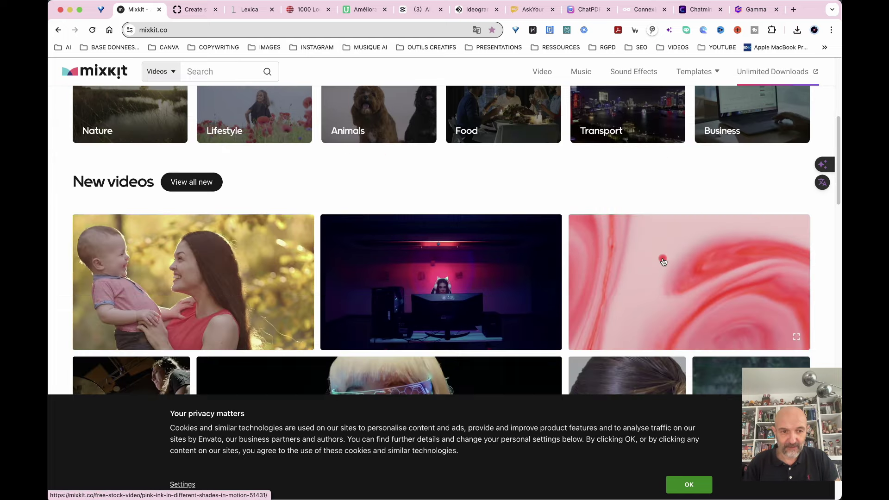
scroll(664, 261, "down", 5)
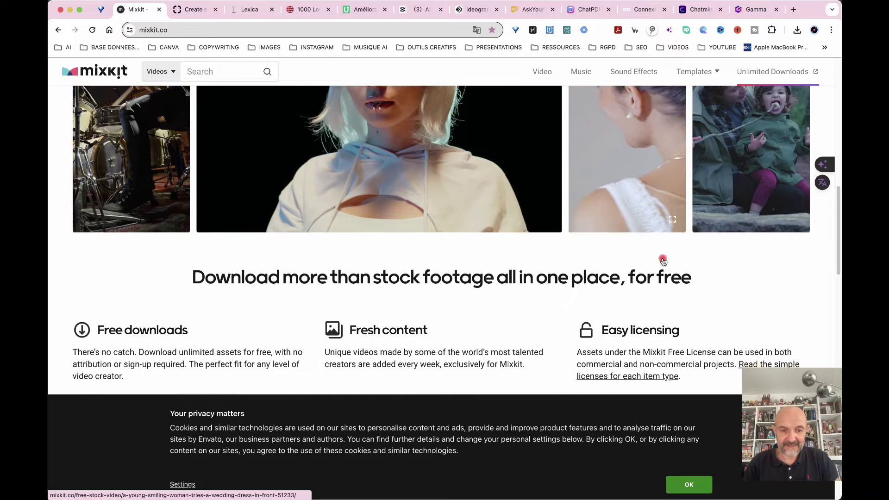
scroll(664, 261, "up", 8)
scroll(663, 260, "up", 10)
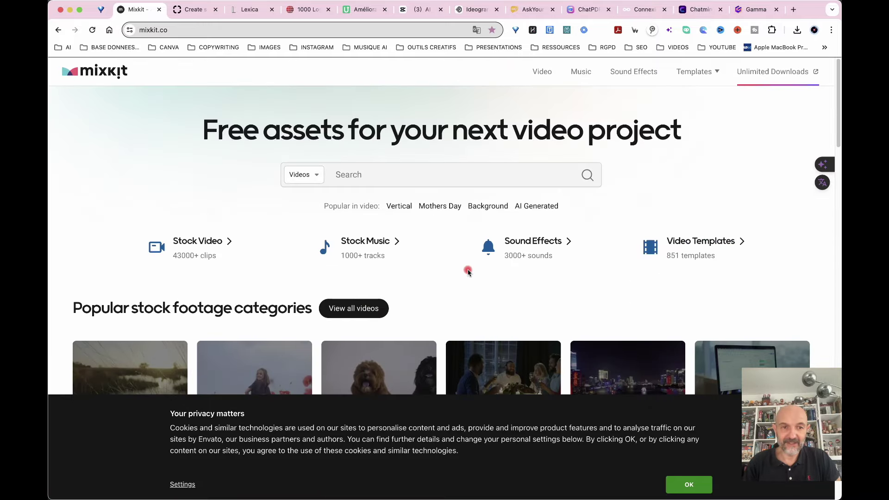
- Close the Mixkit tab and examine the Instagram logo page with its icon history on 1000 Logos
left_click(158, 9)
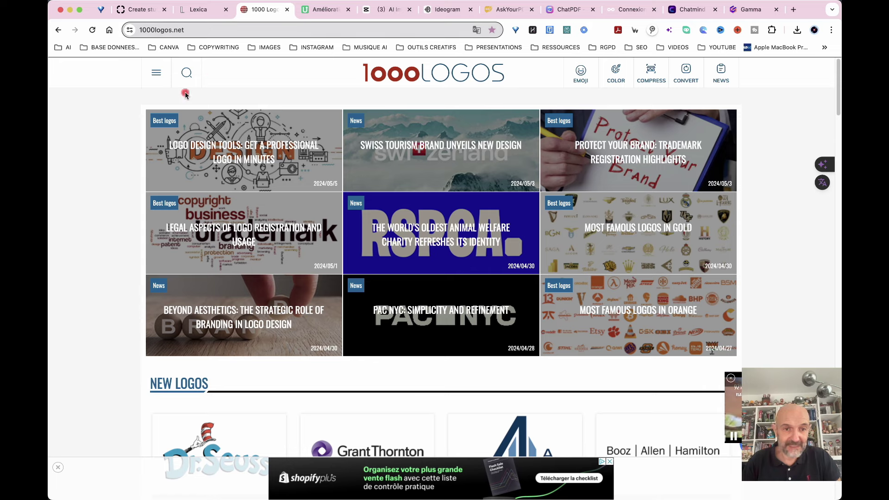
left_click(186, 74)
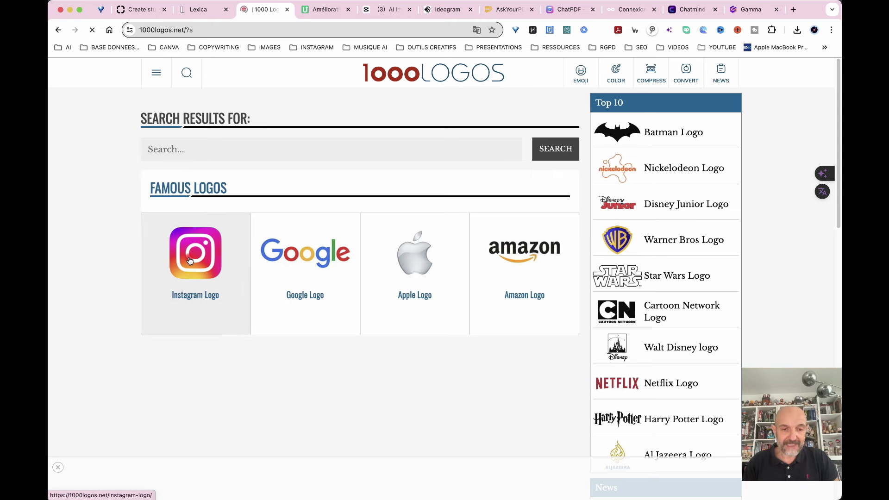
left_click(190, 260)
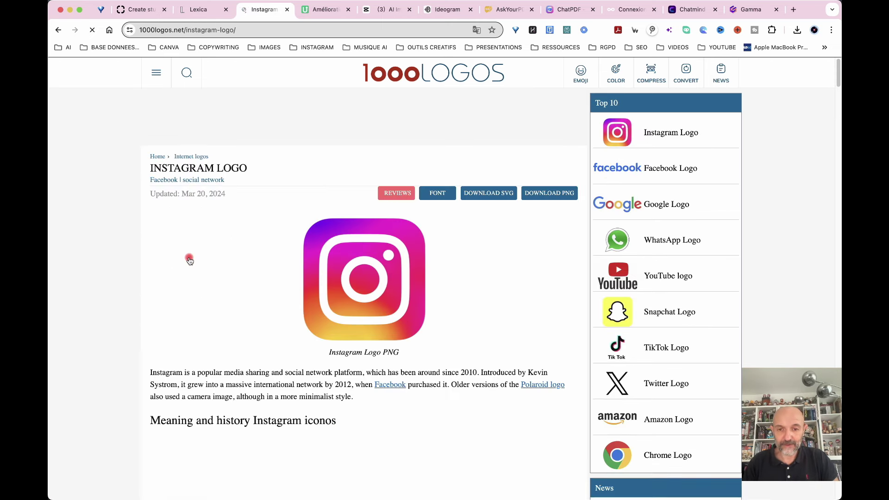
scroll(373, 366, "down", 5)
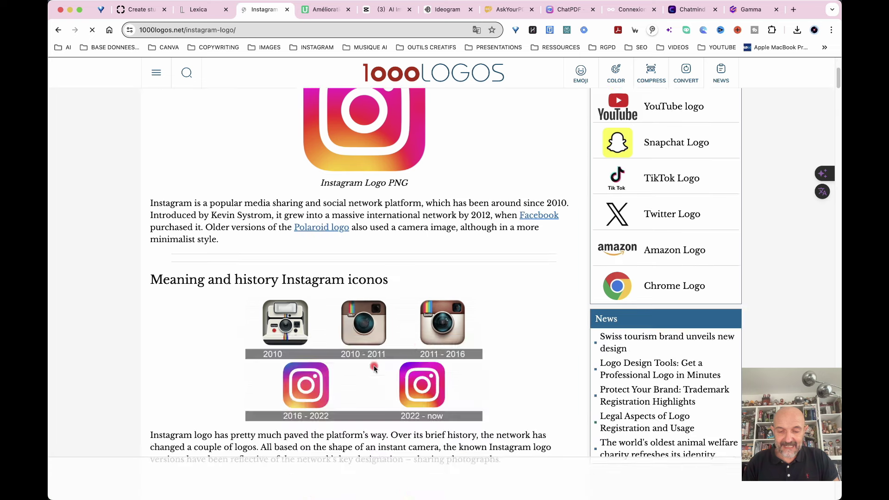
scroll(568, 425, "down", 8)
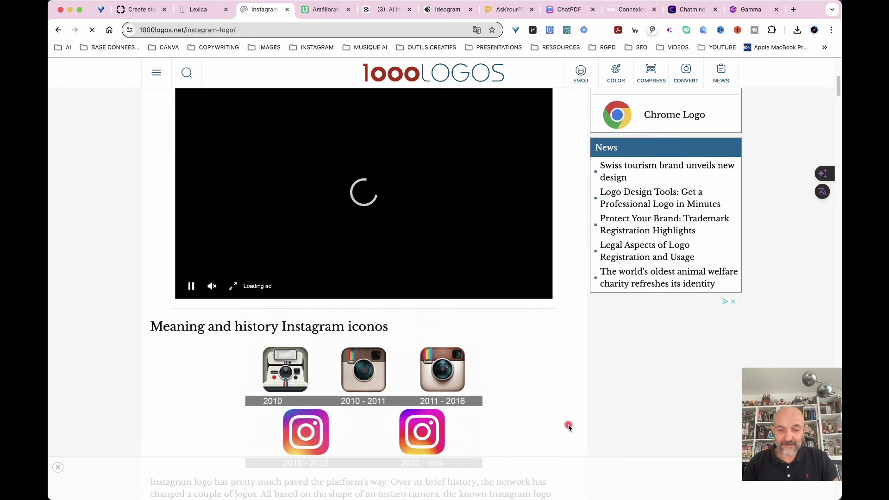
scroll(569, 426, "down", 1)
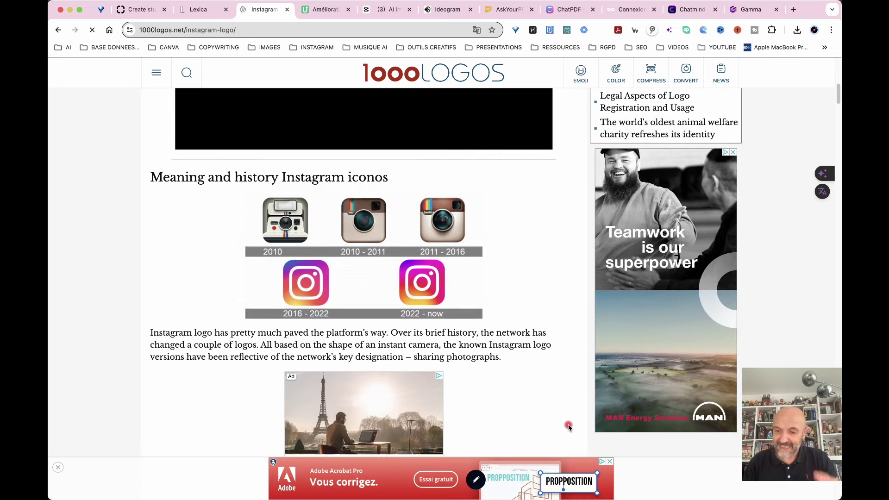
scroll(569, 427, "up", 12)
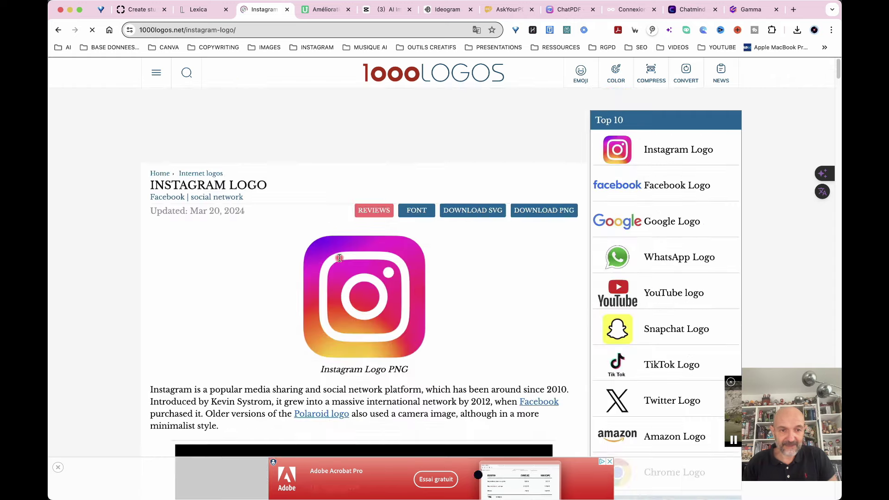
- Return to the search page of 1000 Logos
left_click(186, 73)
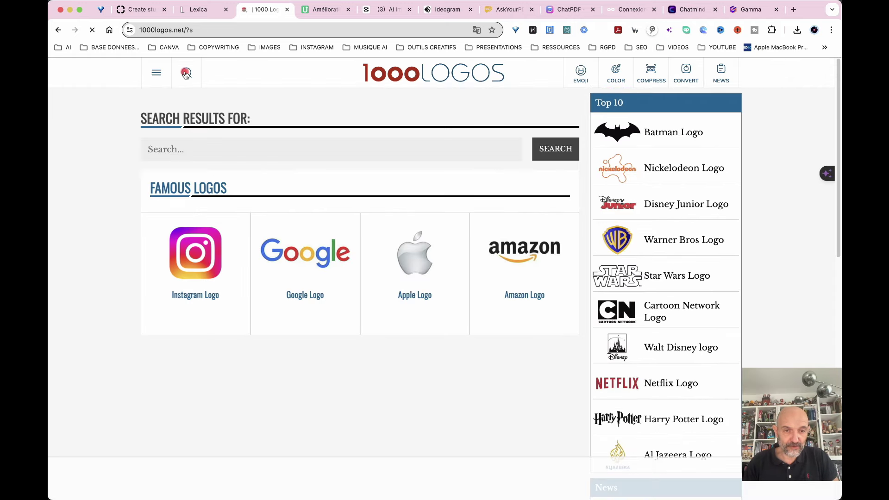
- Search the logo library for "PORSCHE" and open the Porsche Logo page
left_click(189, 152)
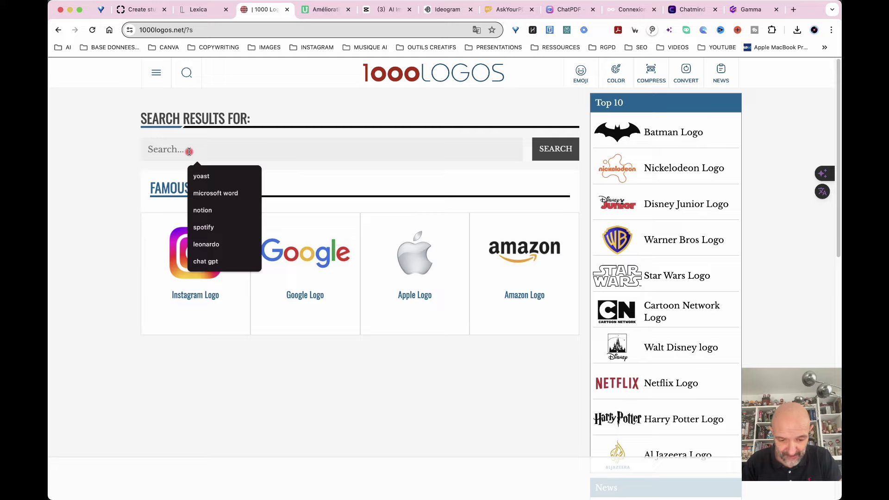
type("PORSCHE")
key("Return")
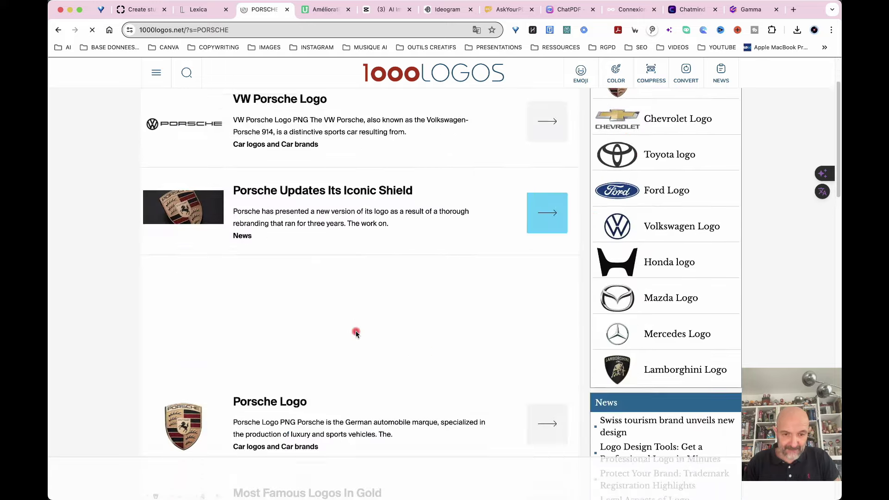
scroll(355, 345, "down", 2)
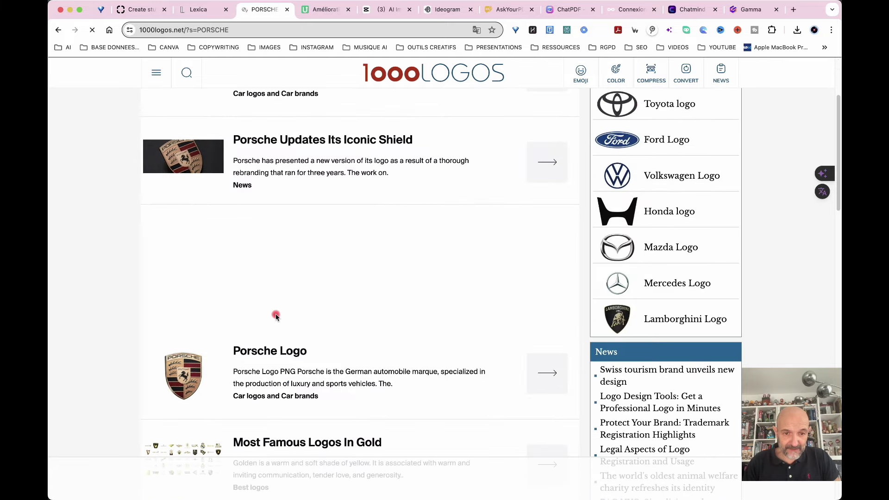
left_click(262, 353)
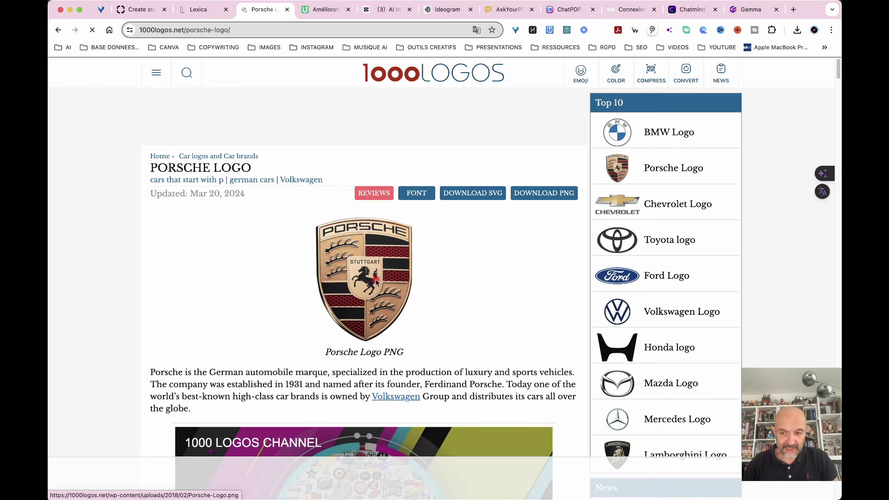
- Examine the Porsche logo's meaning and history section, and close the 1000 Logos page
scroll(377, 282, "down", 5)
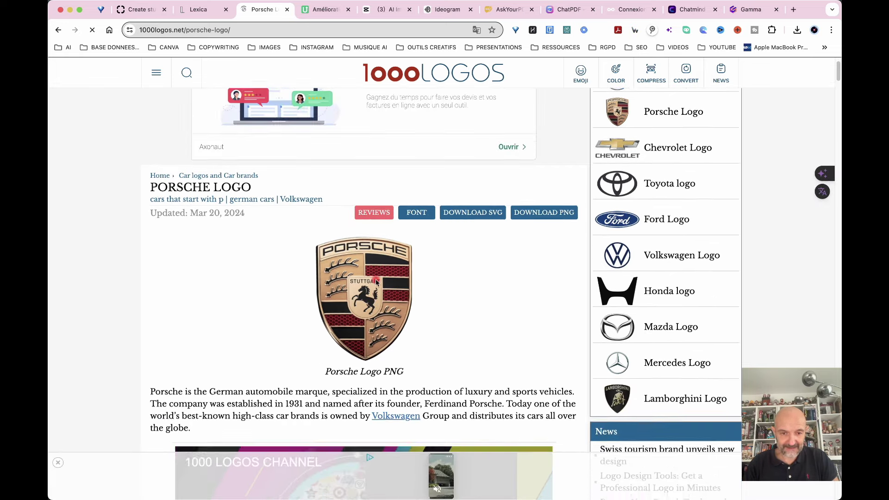
scroll(376, 281, "down", 7)
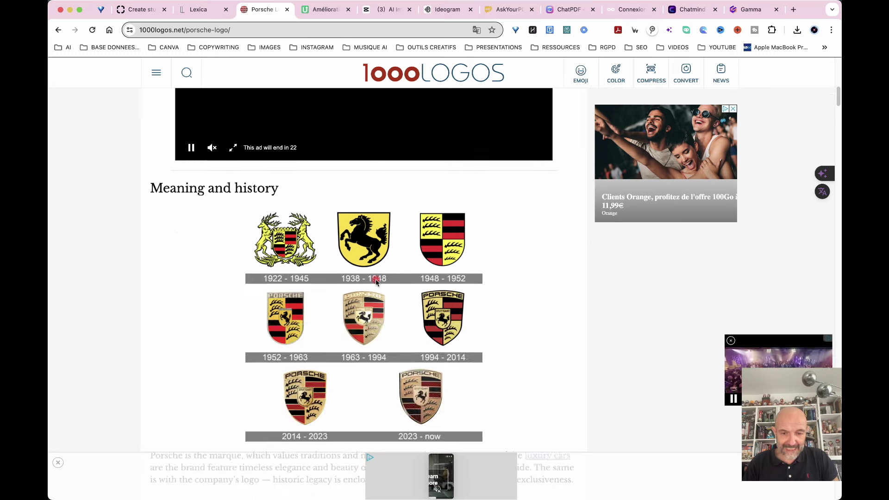
scroll(472, 351, "down", 4)
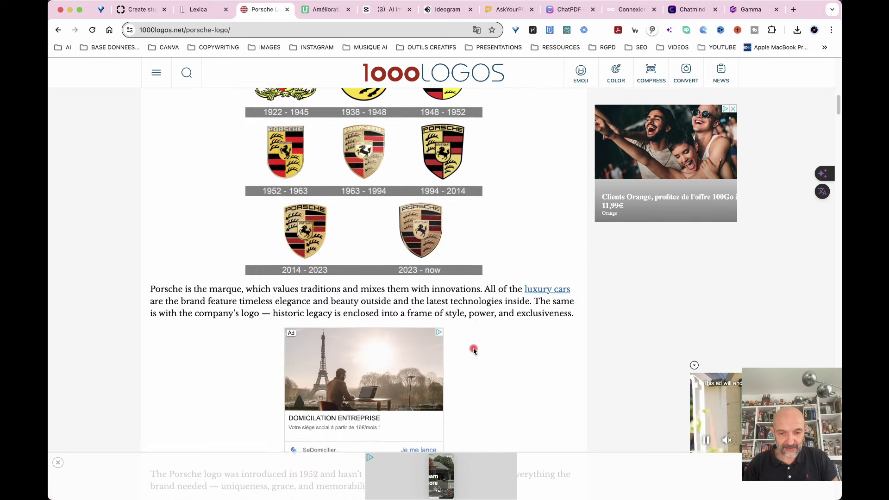
scroll(472, 349, "up", 2)
scroll(473, 348, "up", 1)
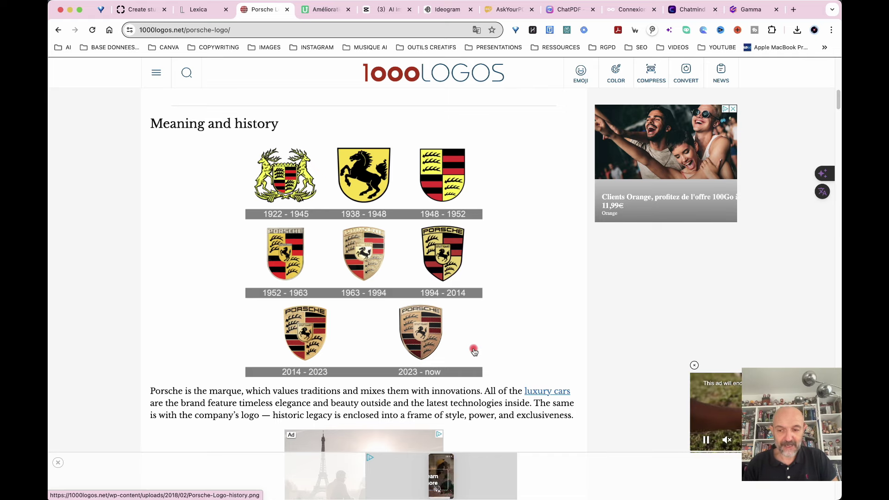
key("super+w")
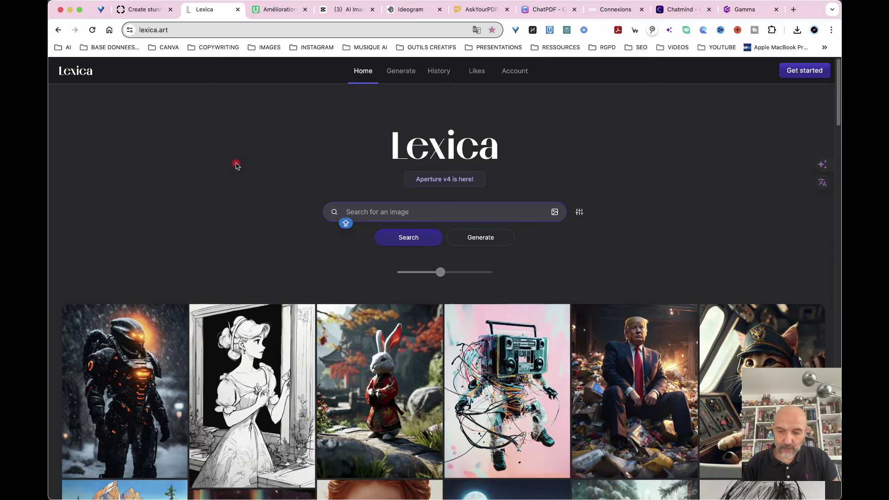
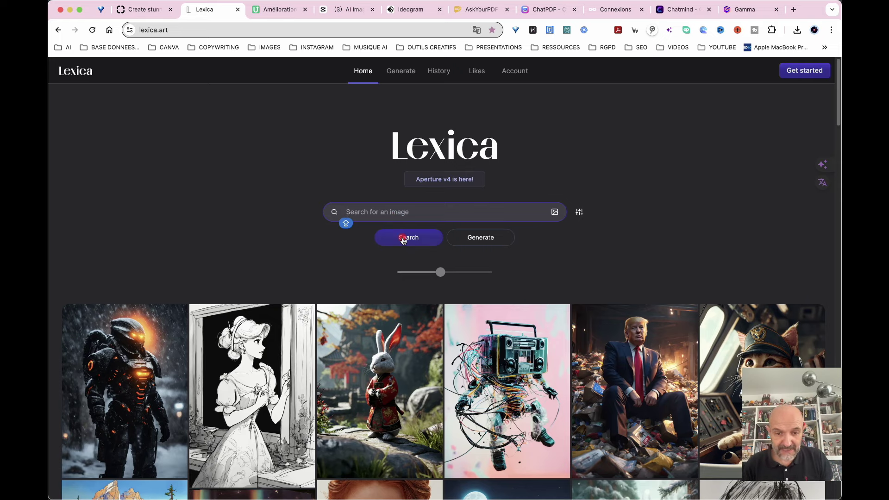
- Browse Lexica's sample gallery, open its image generation page and sign in with the first Google account
scroll(499, 429, "down", 2)
scroll(499, 429, "down", 10)
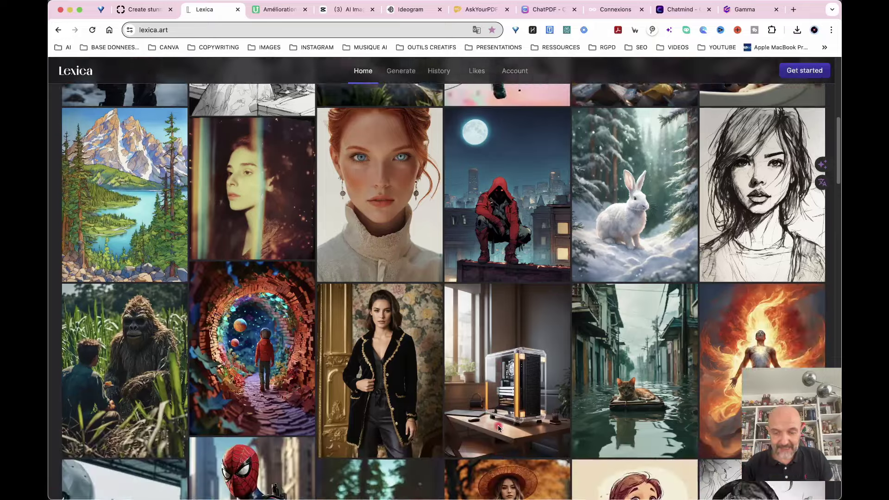
scroll(498, 425, "up", 15)
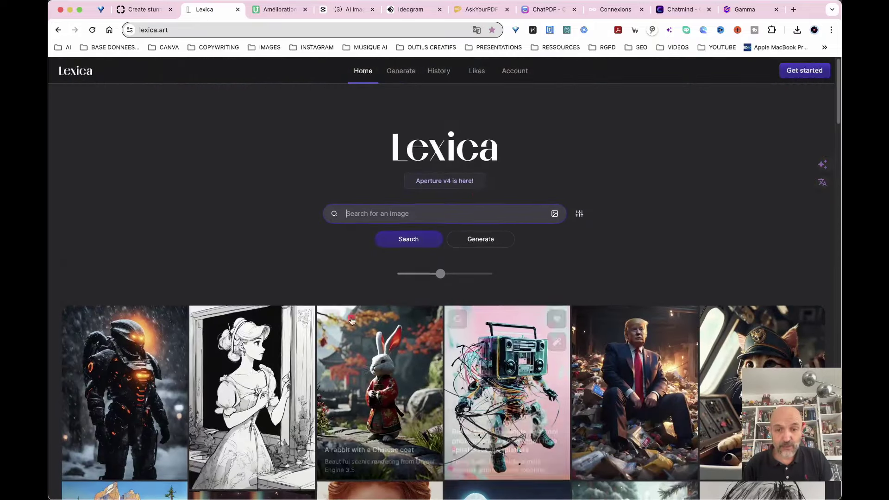
left_click(487, 237)
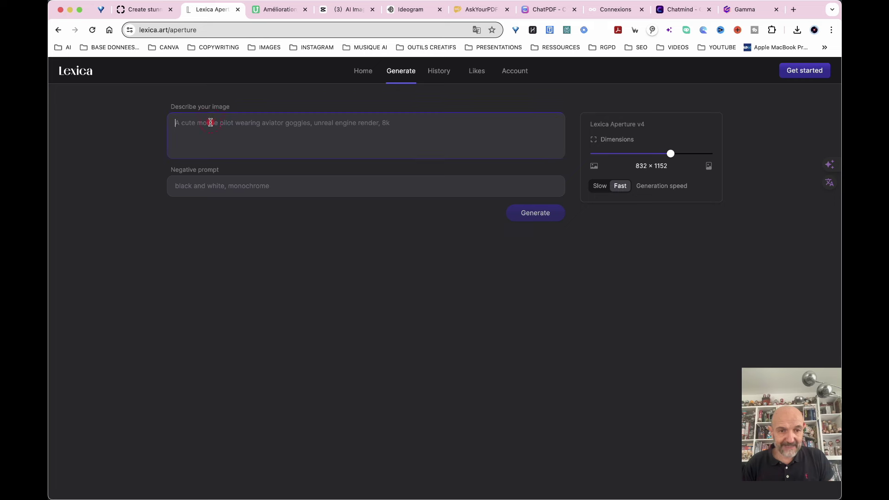
left_click(416, 273)
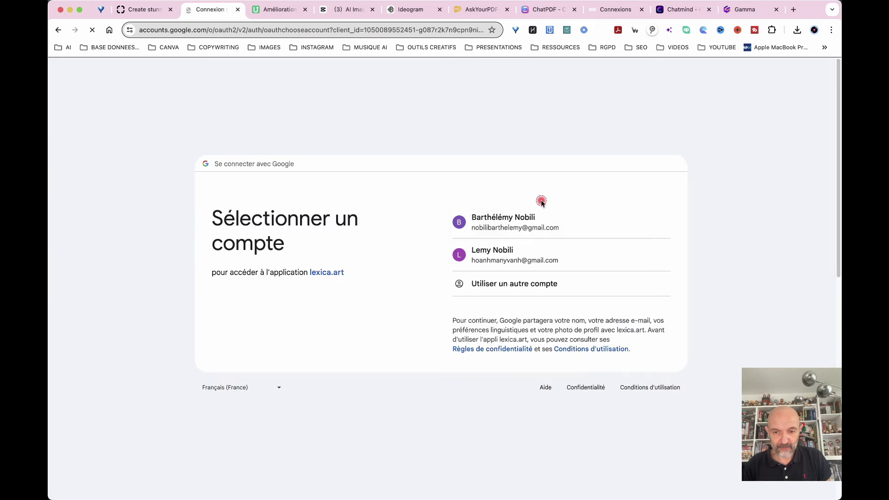
left_click(518, 231)
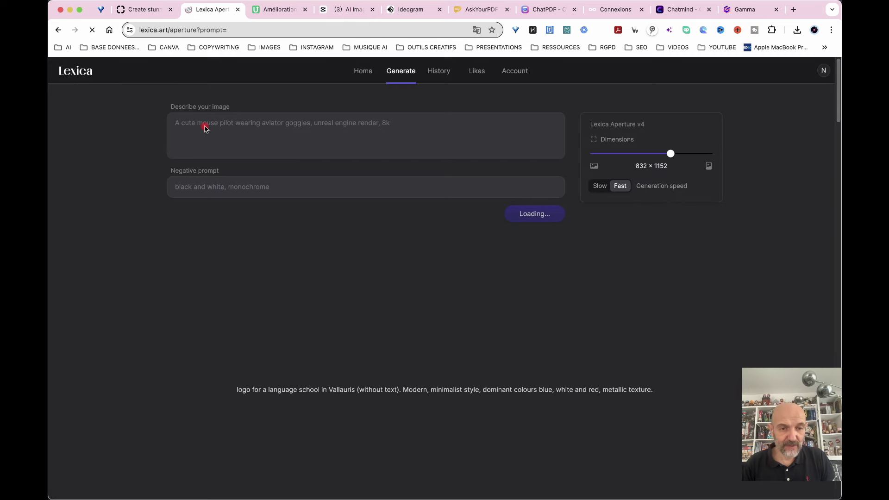
- Enter the image description "Femme en train de travailler sur son ordinateur."
left_click(204, 127)
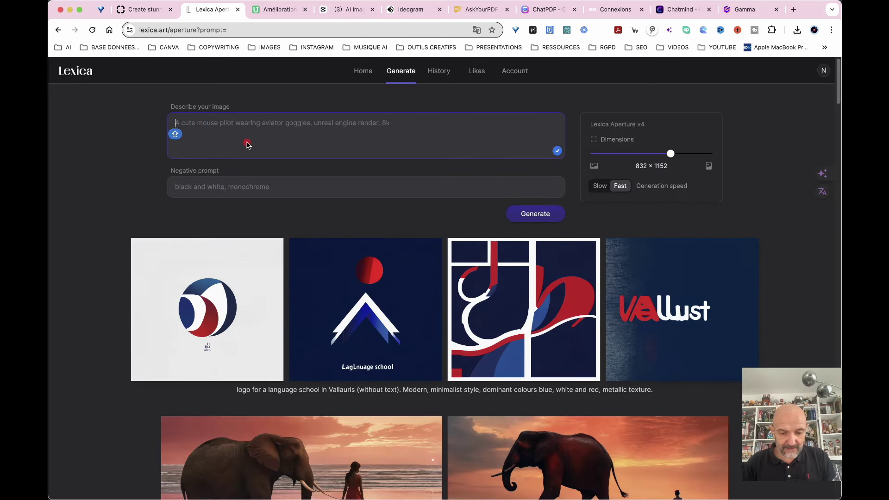
type("Femme en tra")
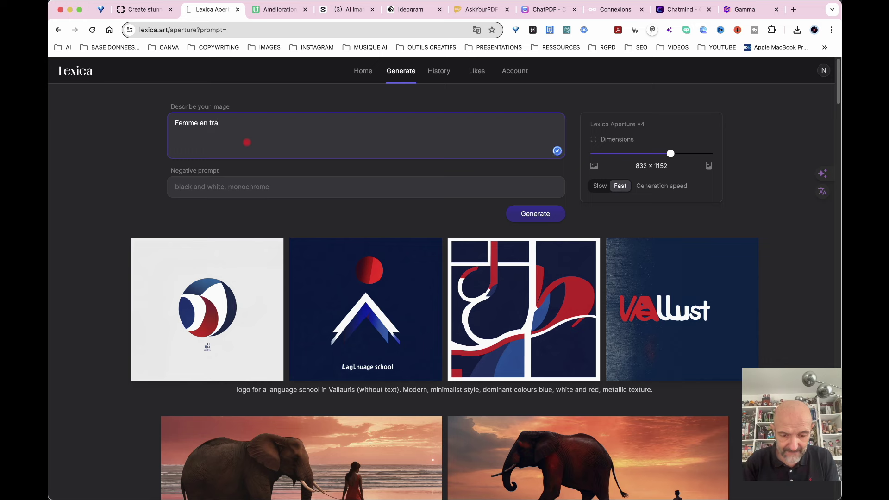
type("in de travailler sur son ordinateur.")
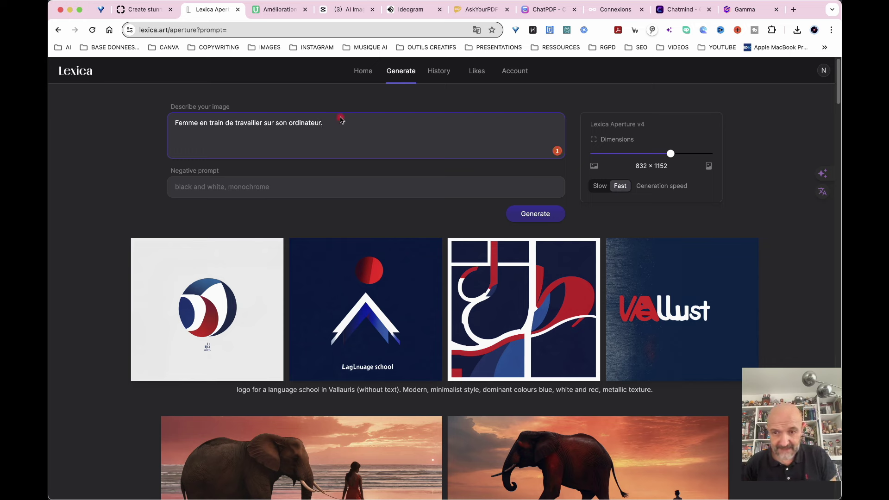
- Set the image dimensions to 1280 × 768
mouse_move(671, 155)
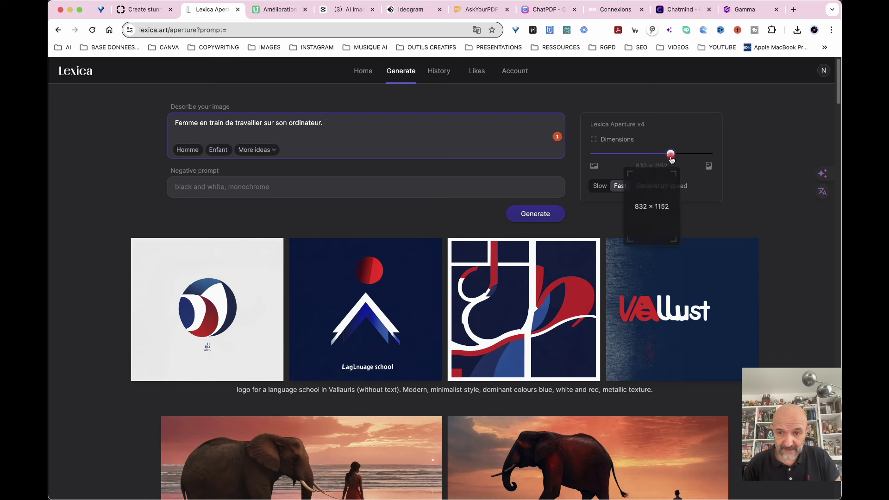
left_click_drag(674, 159, 625, 162)
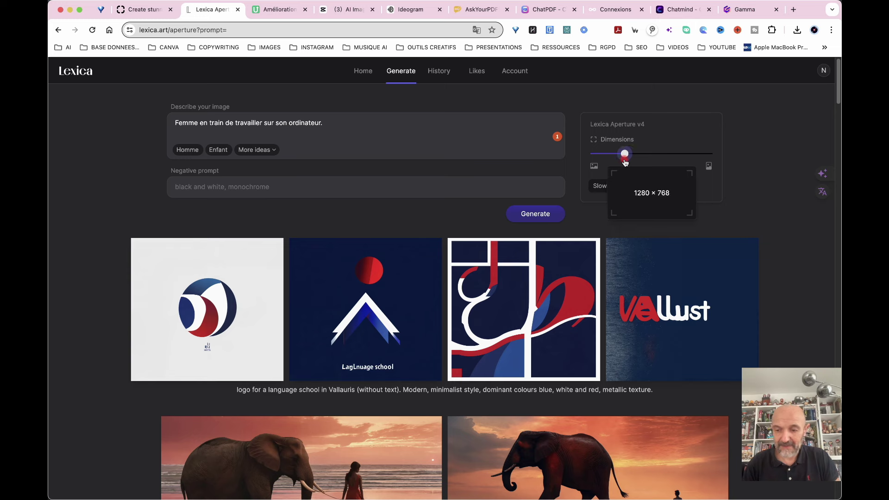
left_click_drag(625, 159, 625, 159)
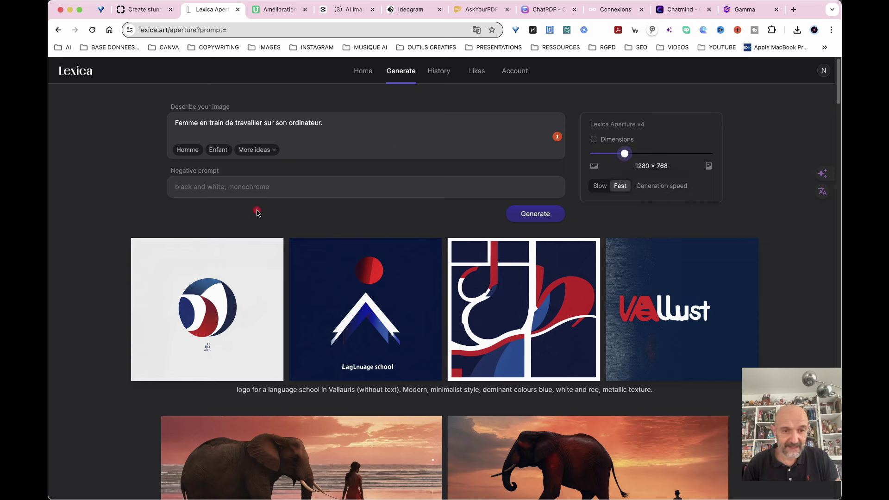
- Add "Style professionnel" to the end of the image description and generate the images
left_click(336, 127)
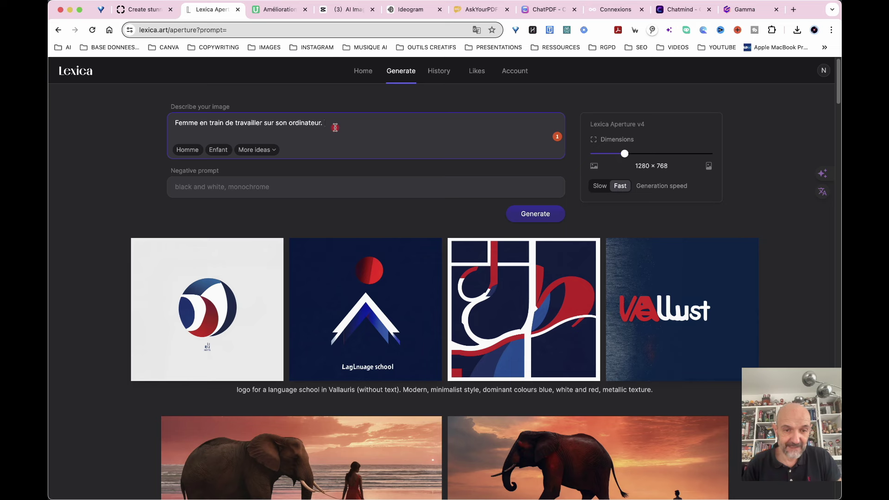
type("Sty")
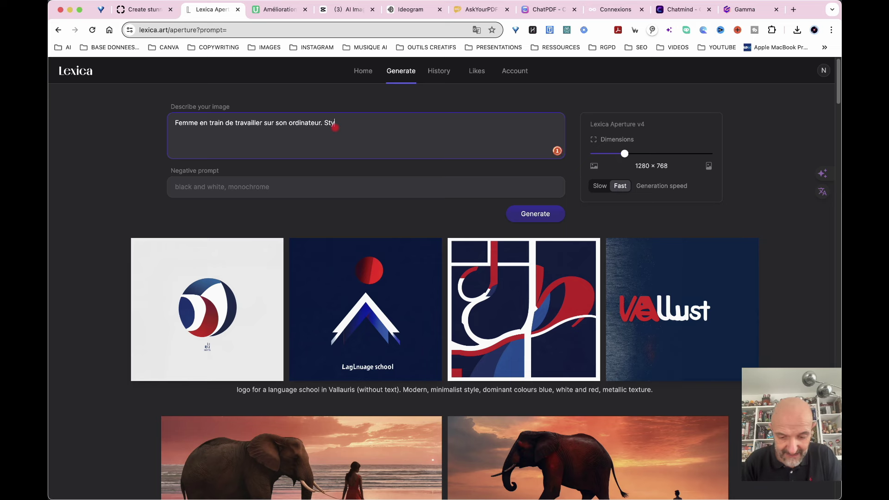
type("le professionnel")
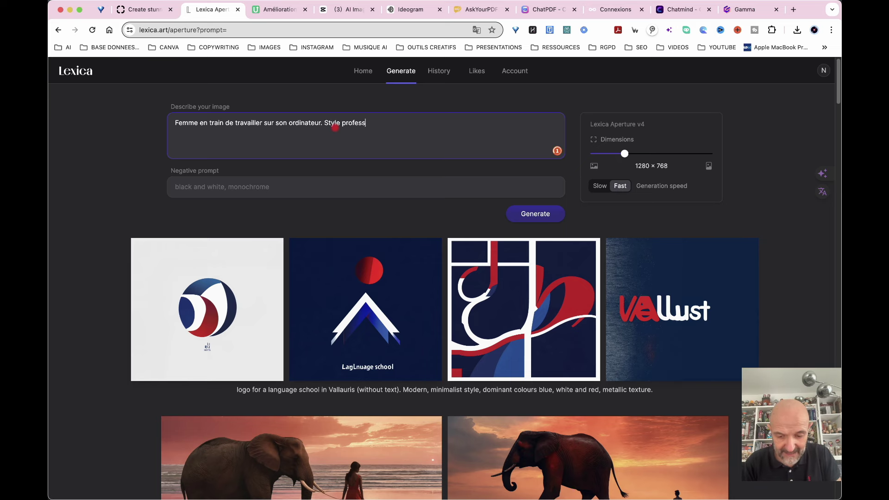
left_click(531, 215)
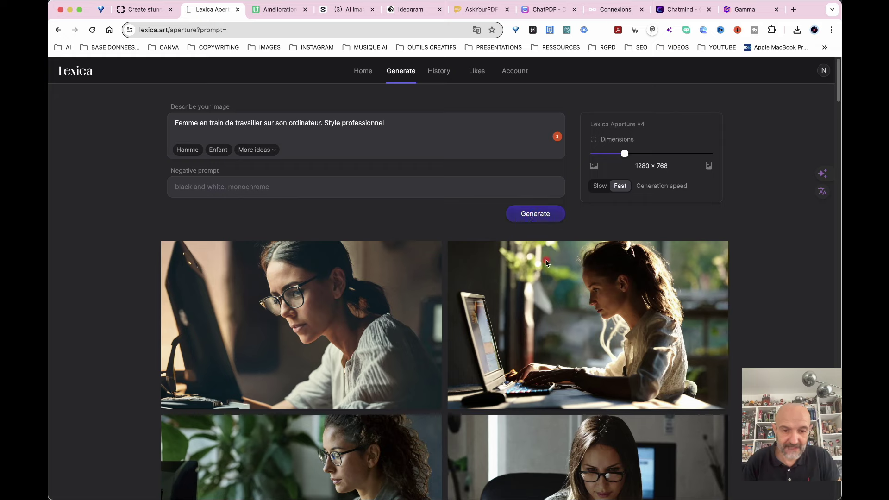
- Examine the generated images of the woman working at her computer
scroll(456, 388, "down", 5)
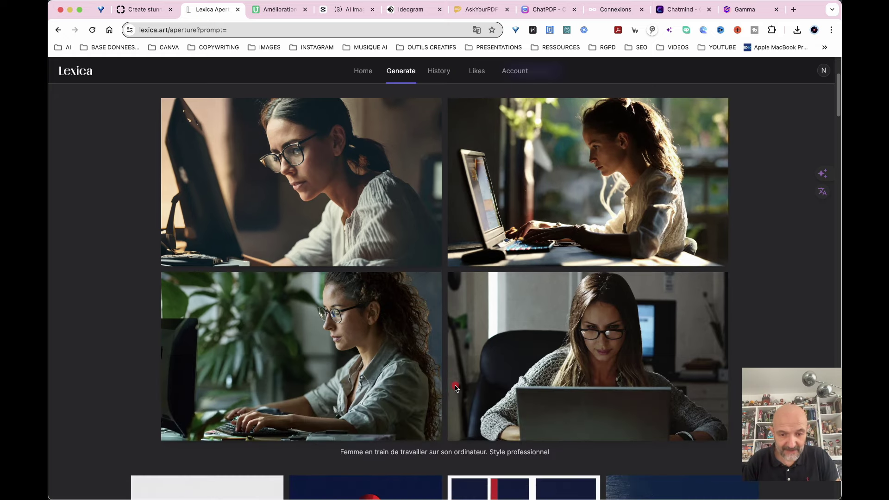
scroll(456, 388, "down", 3)
scroll(435, 286, "up", 5)
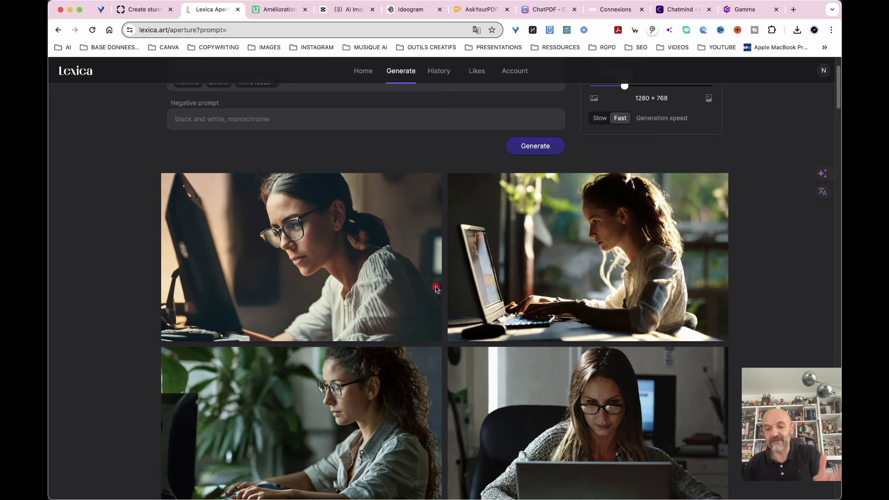
scroll(459, 285, "down", 1)
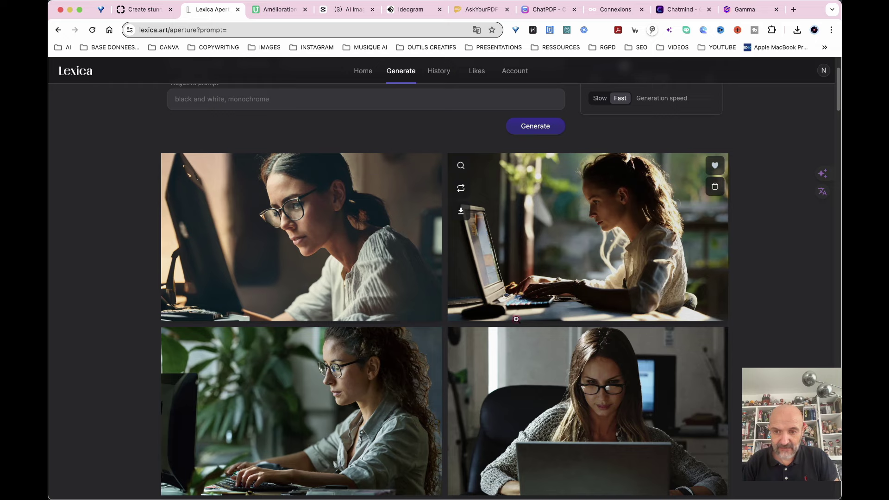
scroll(517, 320, "down", 8)
scroll(461, 149, "up", 12)
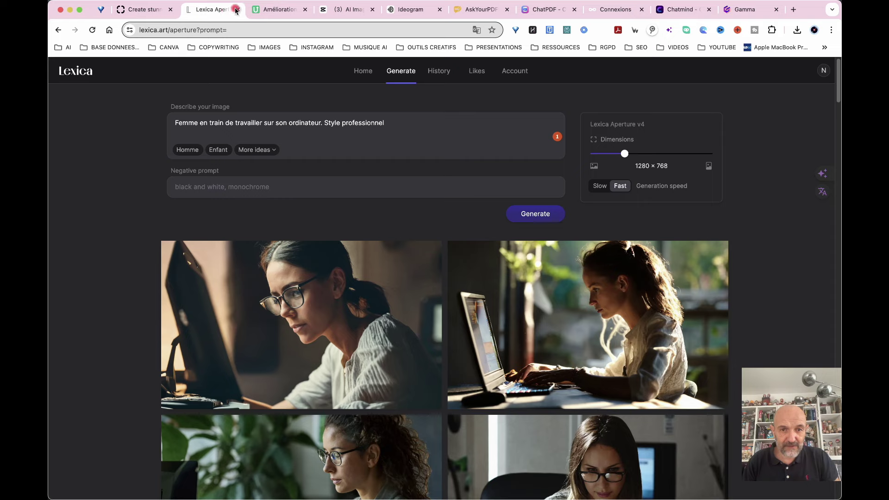
- Switch to Ideogram and enter the prompt "femme travaillant sur son ordinateur. Style professionnel"
left_click(412, 8)
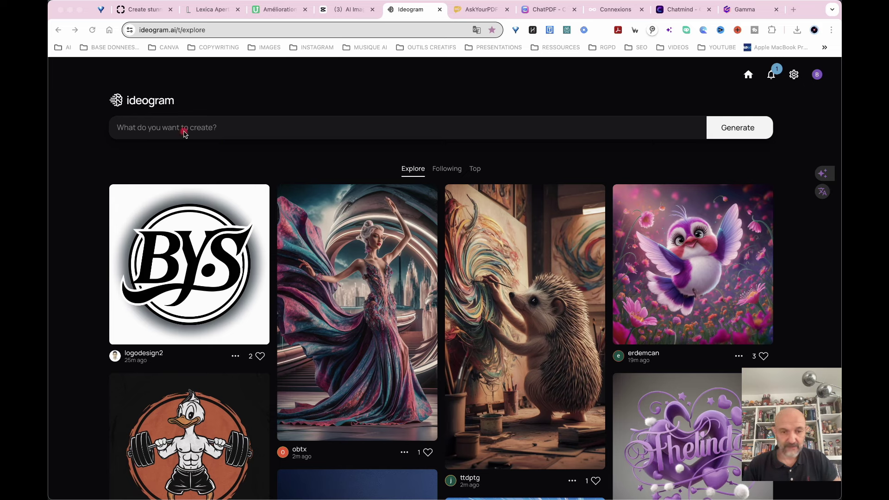
left_click(142, 134)
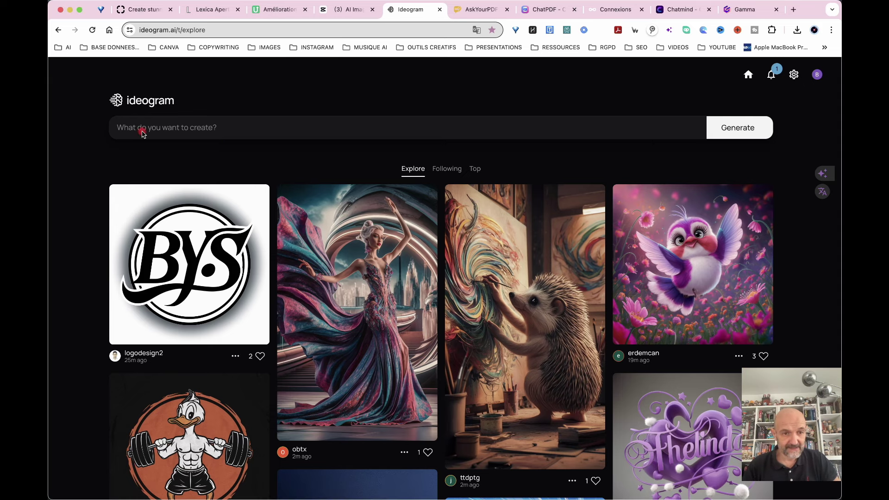
left_click(166, 120)
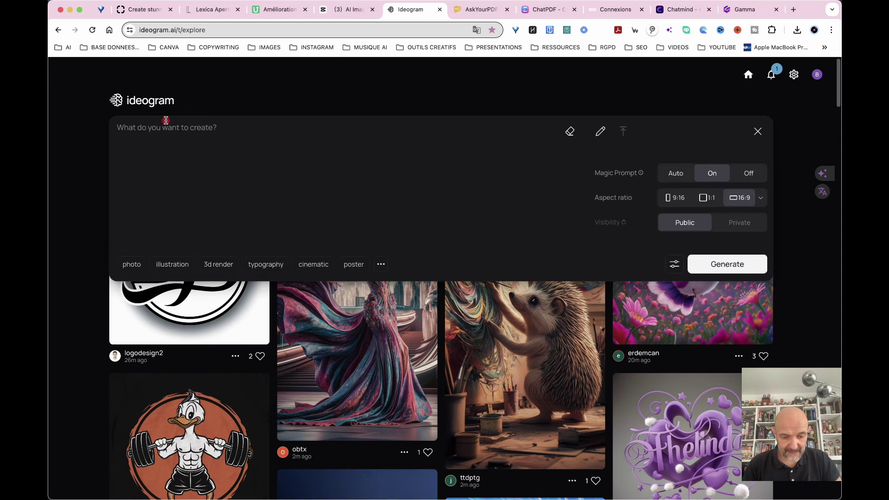
type("femme travaillant sur son ordinateur. Style professionnel")
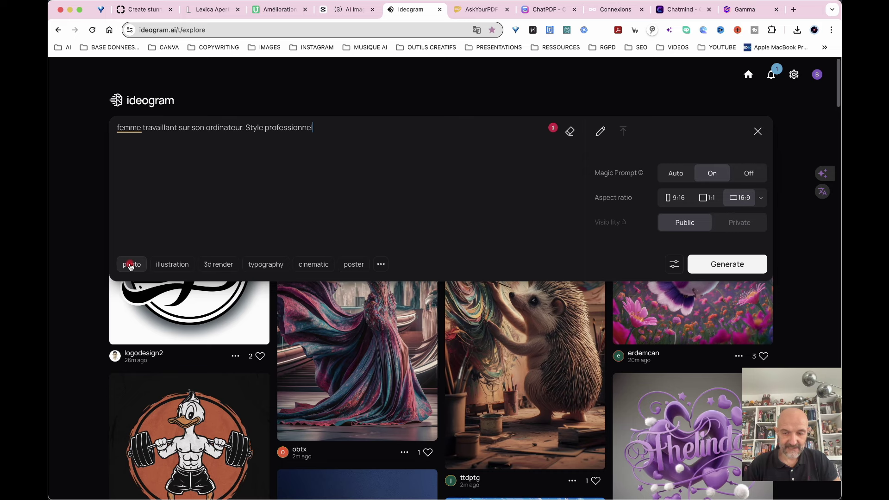
- Choose the photo style and the 16:9 aspect ratio, and generate the images
left_click(130, 265)
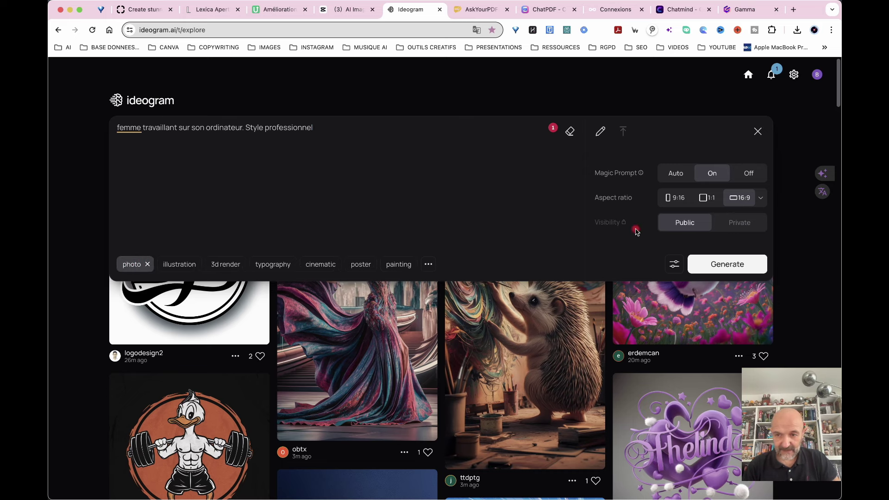
left_click(735, 199)
left_click(741, 265)
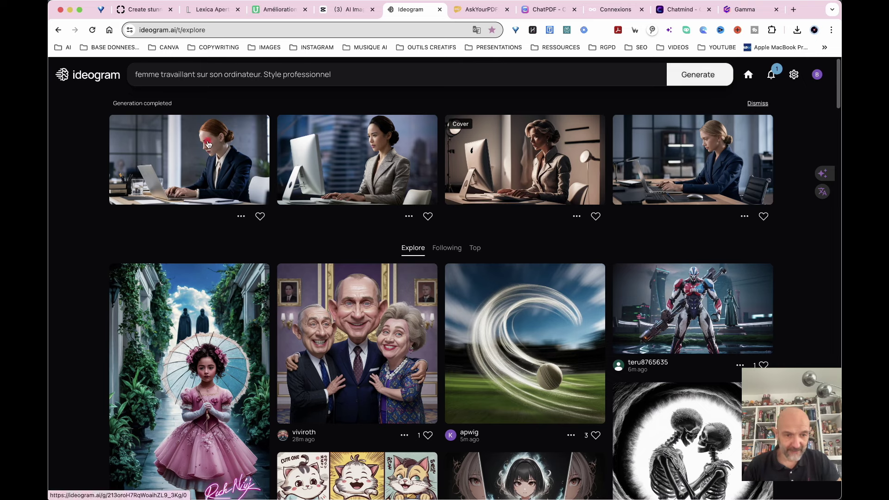
- Examine each of the four generated 16:9 photos of the woman working at her computer at full size
left_click(195, 156)
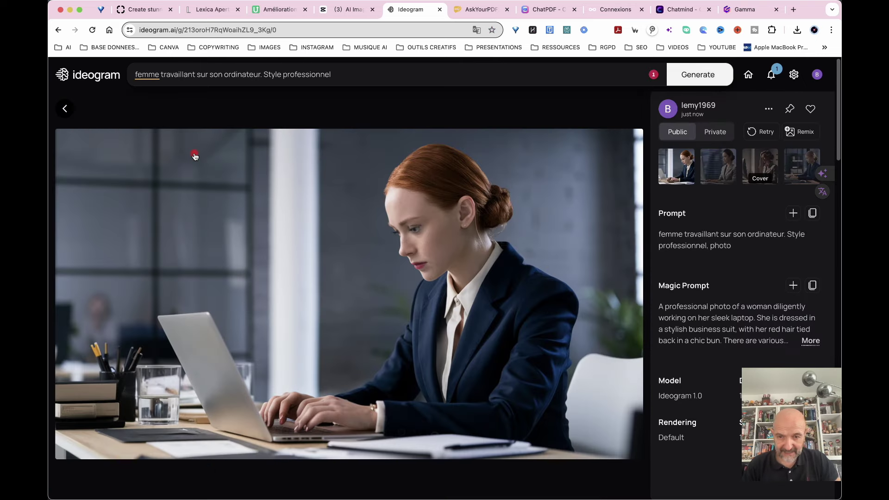
left_click(721, 167)
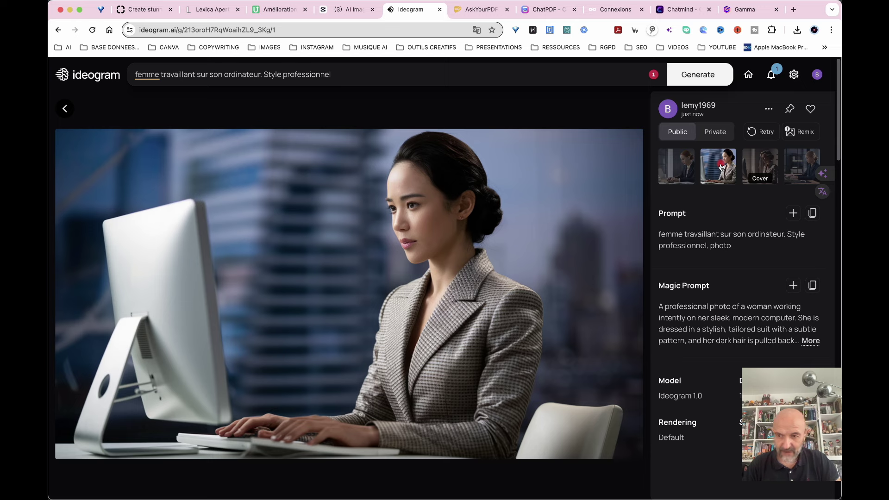
left_click(760, 169)
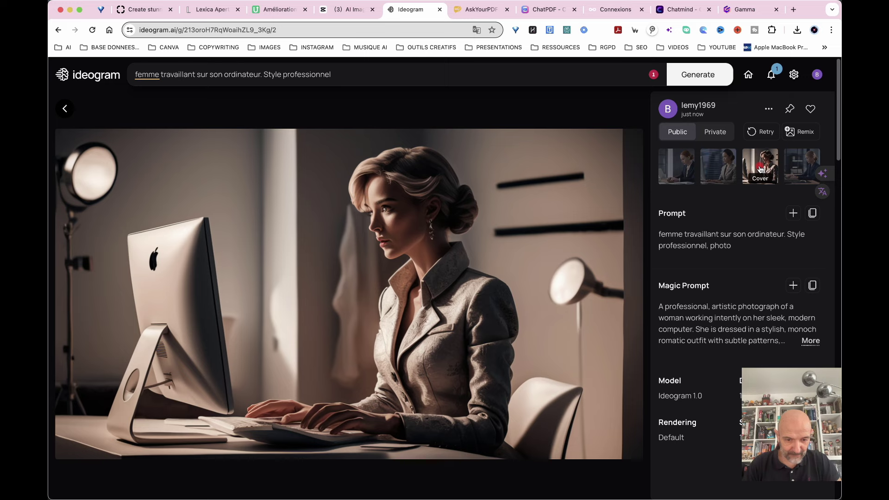
left_click(798, 171)
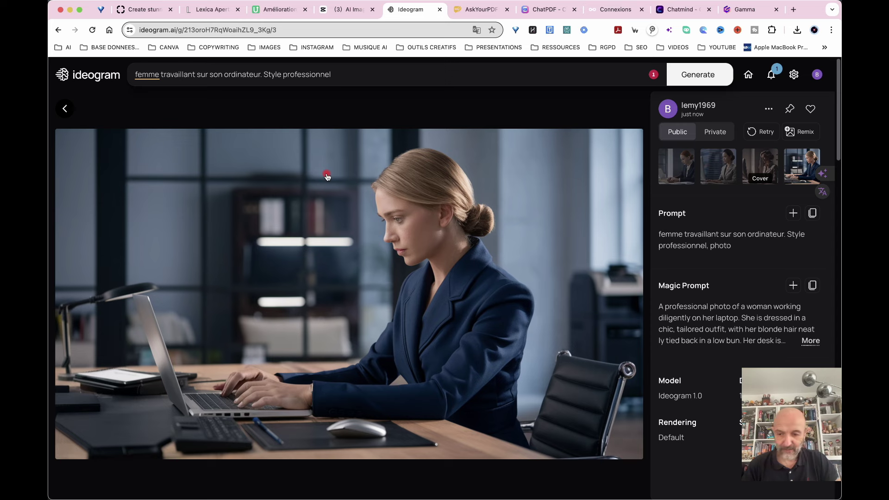
- Replace the photo style with poster, set the aspect ratio to 9:16, and generate the images from the same prompt
left_click(346, 75)
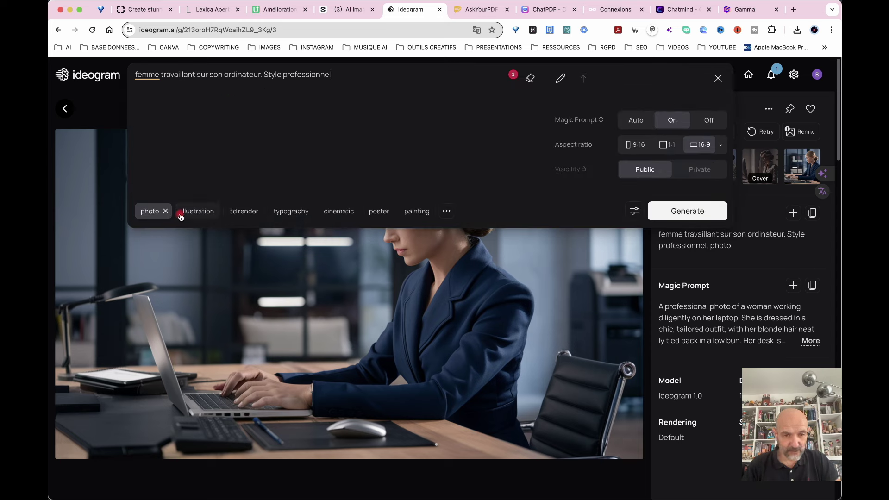
left_click(378, 212)
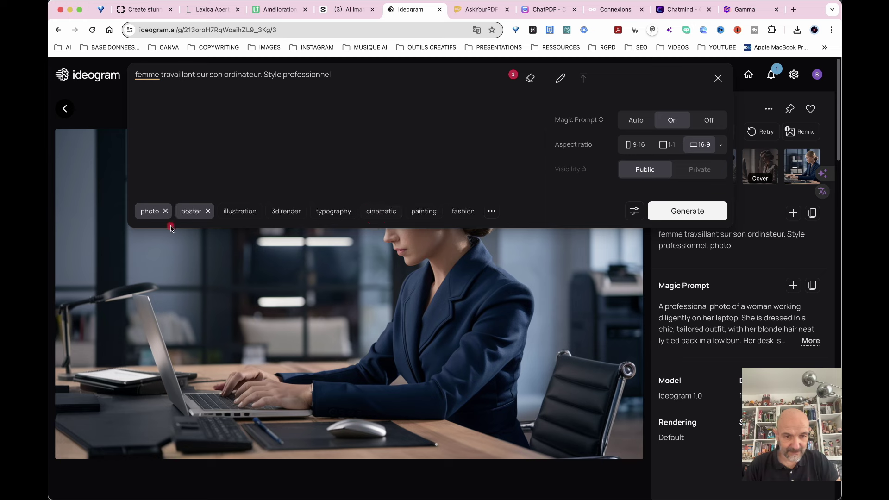
left_click(165, 212)
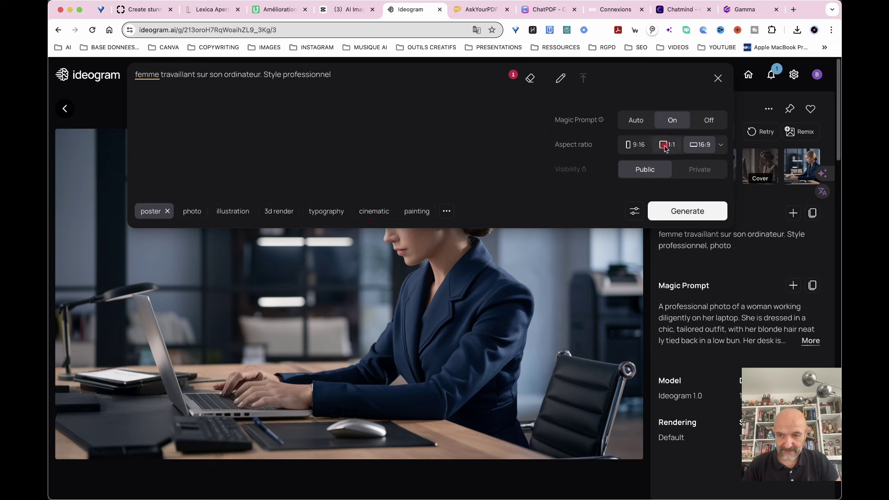
left_click(634, 145)
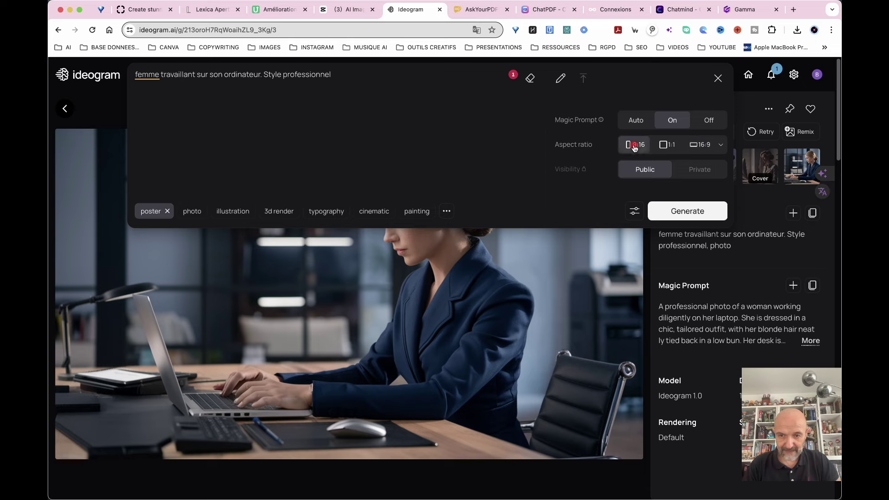
left_click(688, 211)
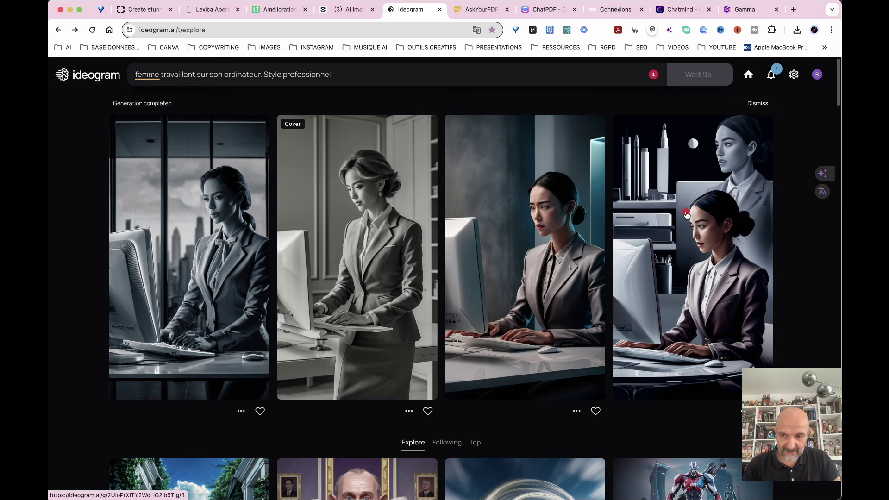
- Examine the four generated poster images one by one, enlarging the first for a closer look
left_click(159, 255)
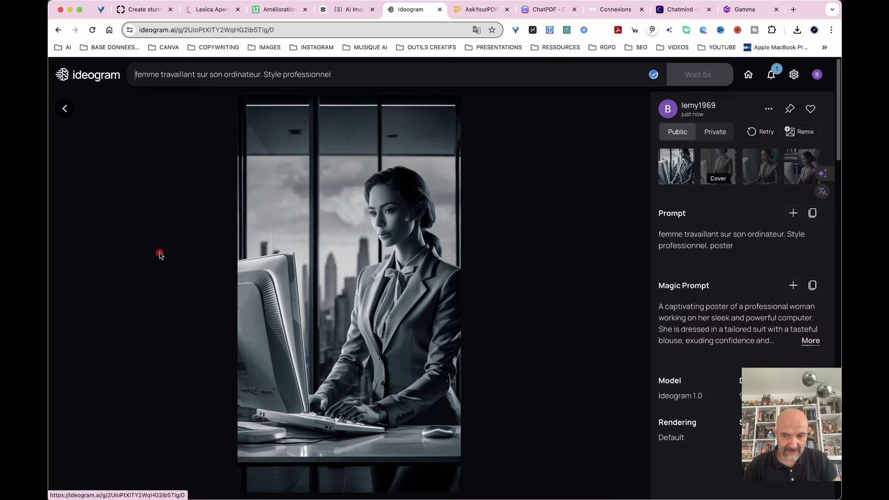
left_click(379, 280)
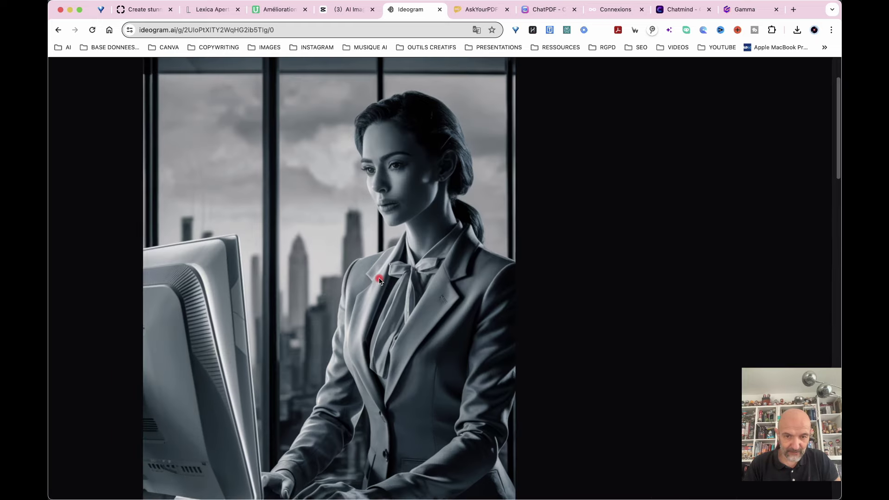
left_click(379, 280)
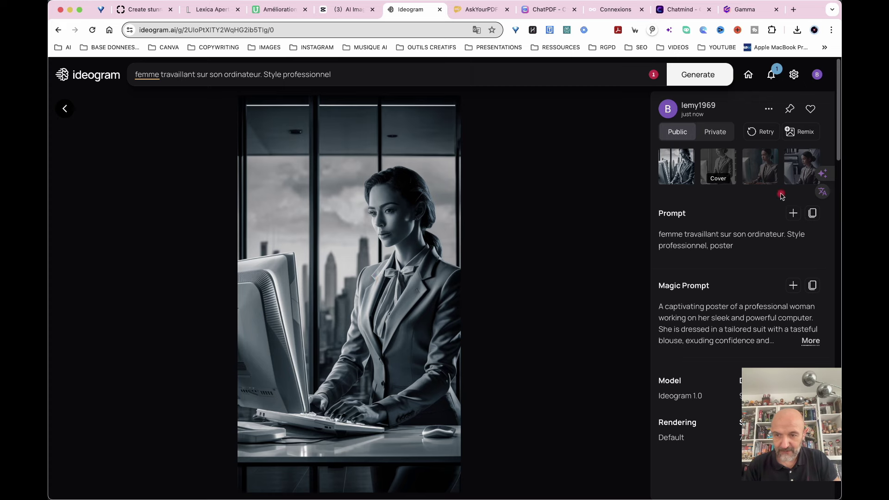
left_click(717, 164)
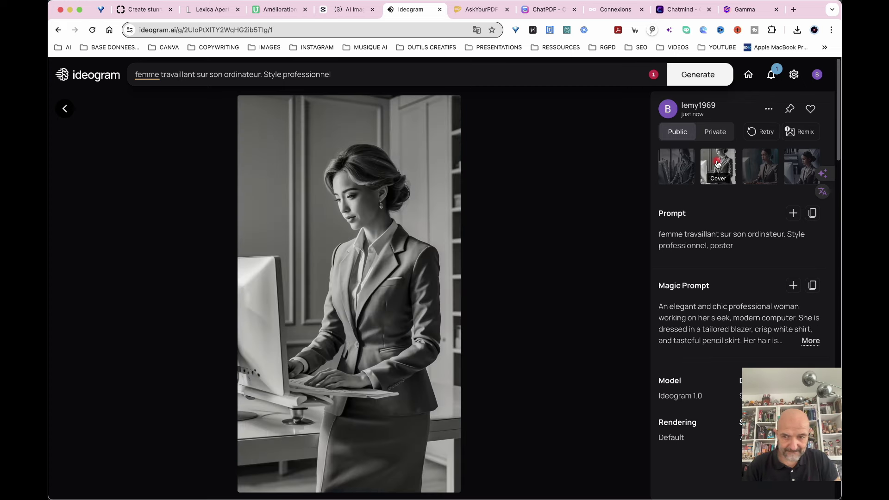
left_click(758, 168)
left_click(798, 166)
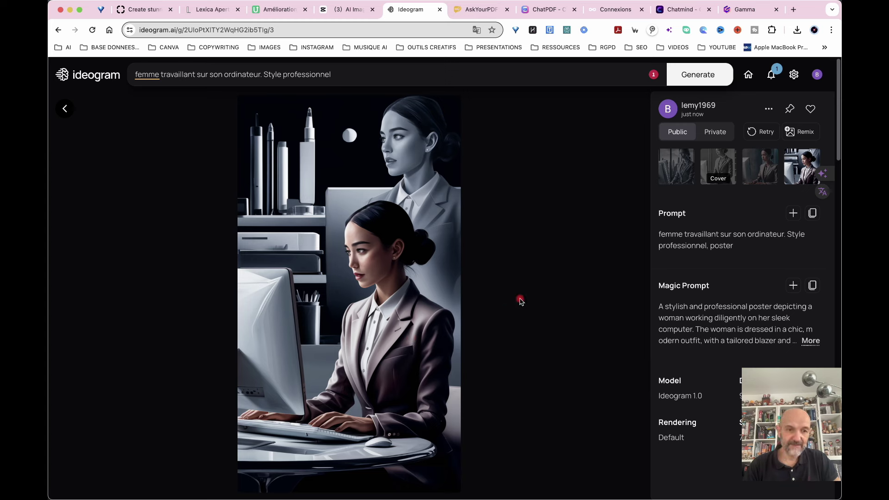
- Replace the whole prompt with "Logo d'un parfum nommé "Red Desert""
left_click(221, 80)
left_click_drag(347, 76, 129, 67)
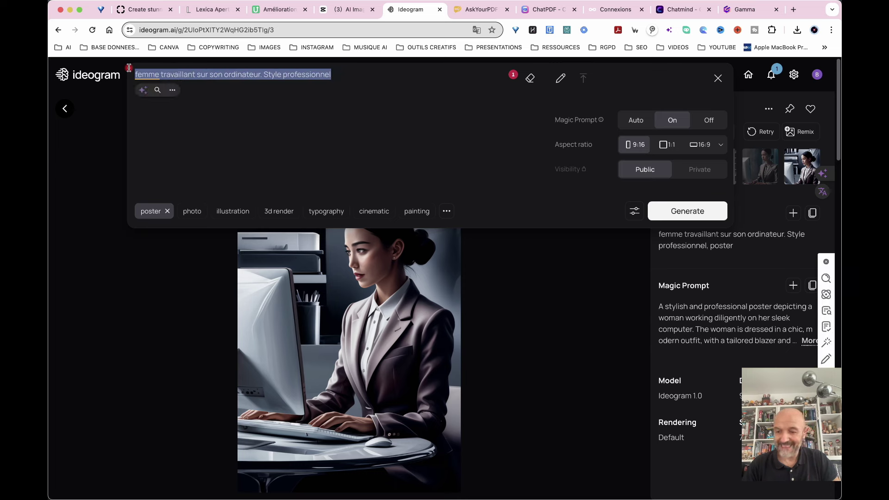
key("BackSpace")
type("Logo d'un")
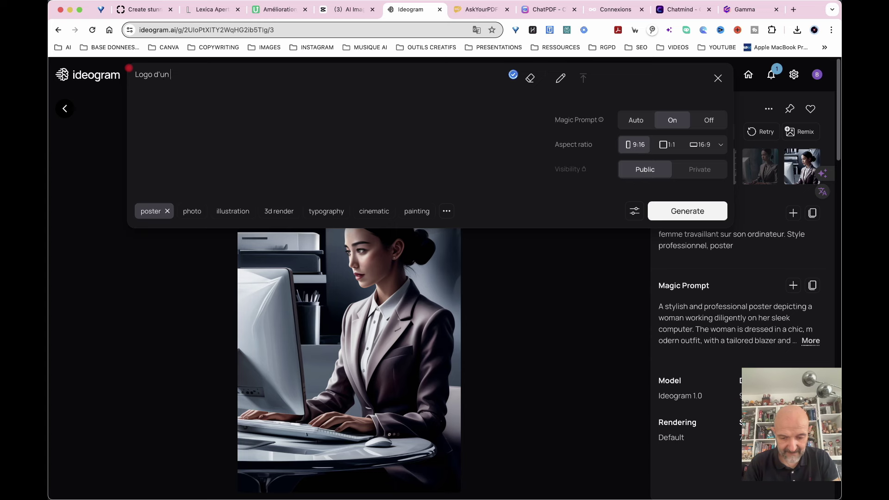
type(" flacon de pa")
key("BackSpace")
key("BackSpace")
key("BackSpace")
key("BackSpace")
key("BackSpace")
key("BackSpace")
key("BackSpace")
key("BackSpace")
key("BackSpace")
key("BackSpace")
key("BackSpace")
key("BackSpace")
type("parfume ")
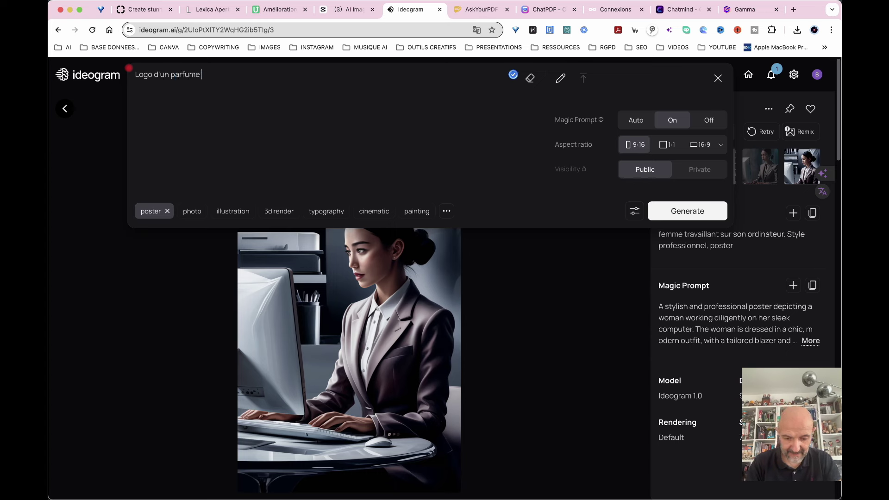
type("nommé \"Red")
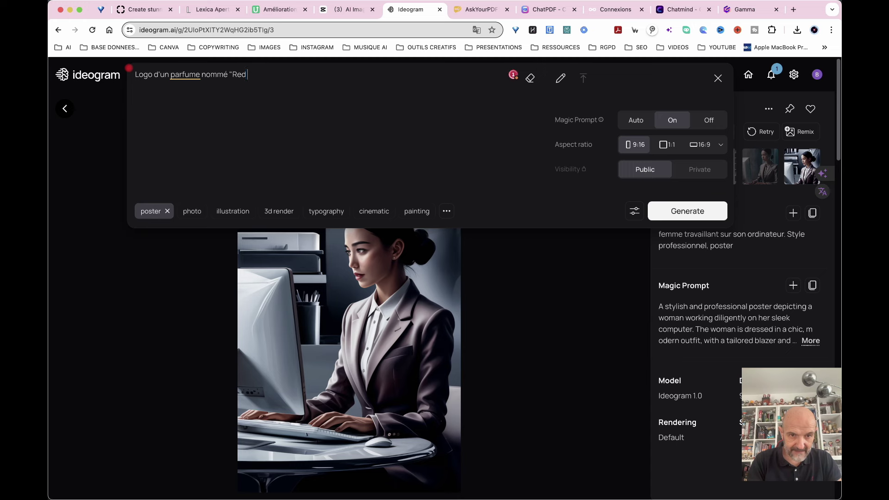
type(" Desert")
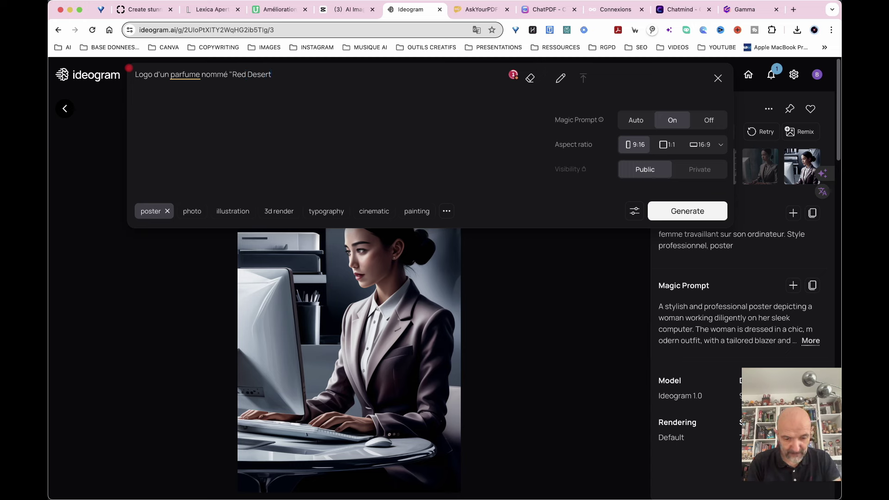
type("\"")
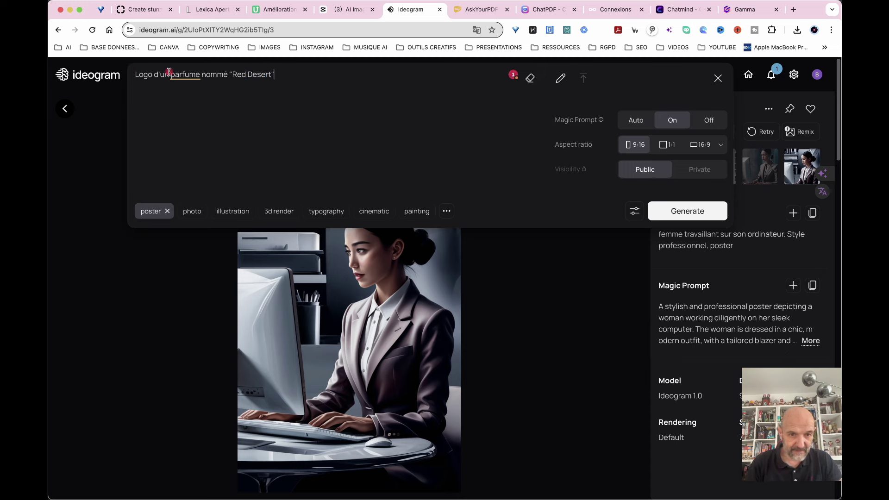
left_click(200, 73)
key("BackSpace")
- Append ". Style minimaliste. couleur orangées avec un desert en arrière plan" to the logo prompt and set the aspect ratio to 1:1
left_click(284, 76)
type(". Style m")
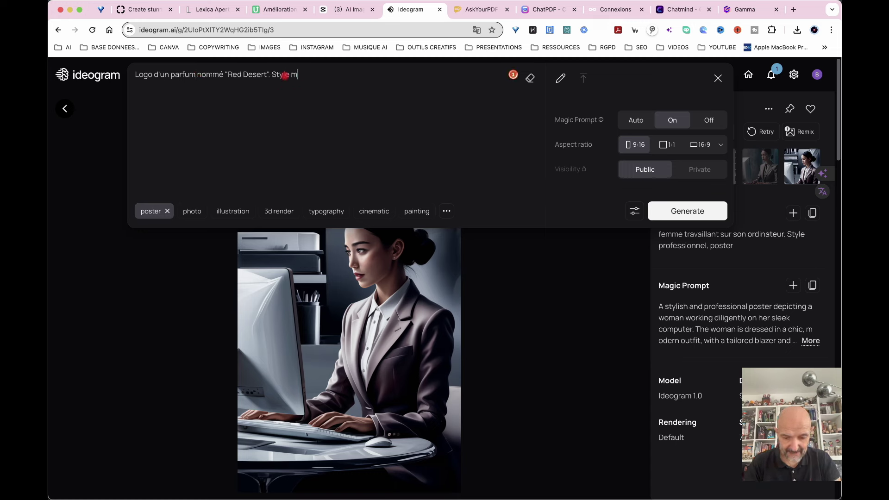
type("inimaliste. couleur oran")
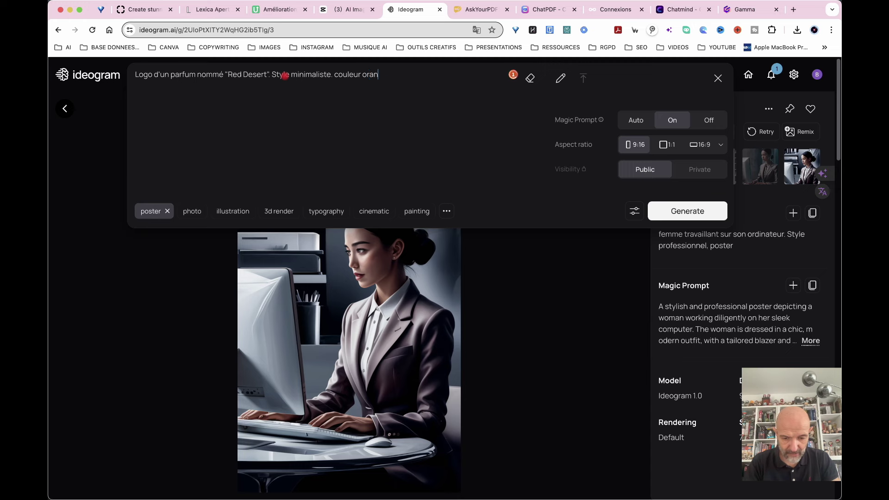
type("gées avec un desert en")
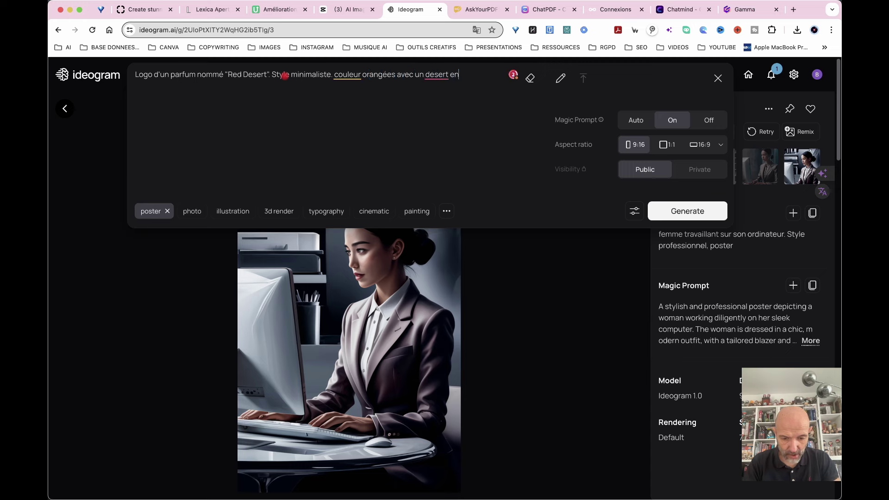
type(" arrière plan")
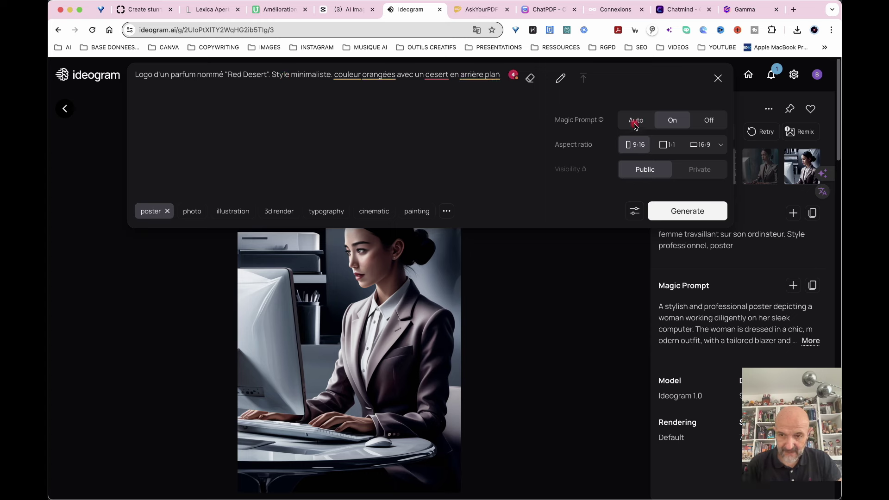
left_click(675, 146)
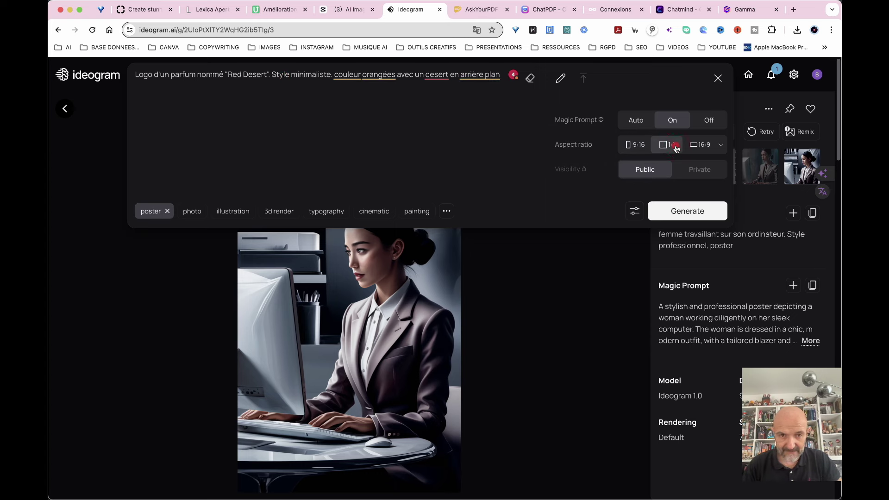
- Correct the flagged words in the prompt to "désert", "arrière-plan" and "Couleurs", and generate the logo images
left_click(441, 75)
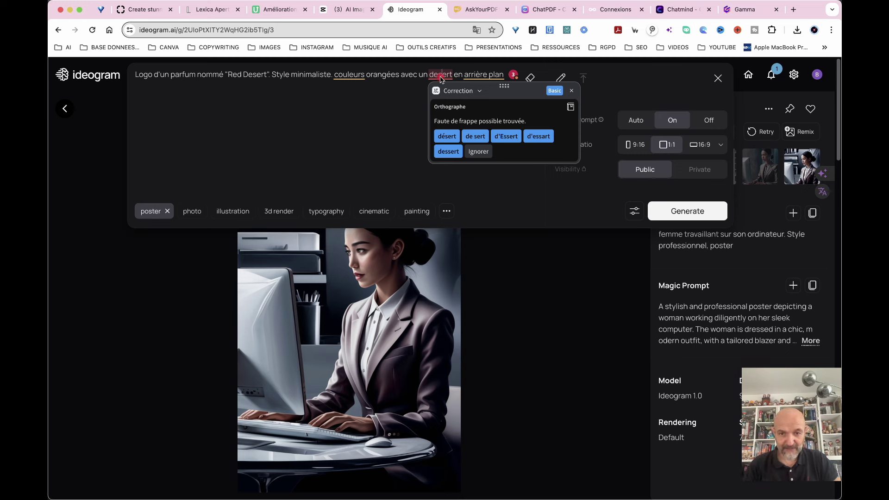
left_click(446, 137)
left_click(445, 137)
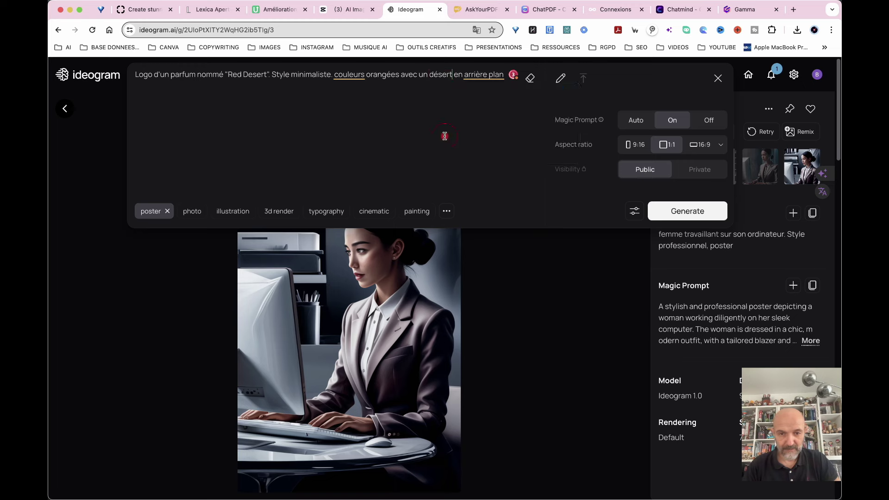
left_click(486, 78)
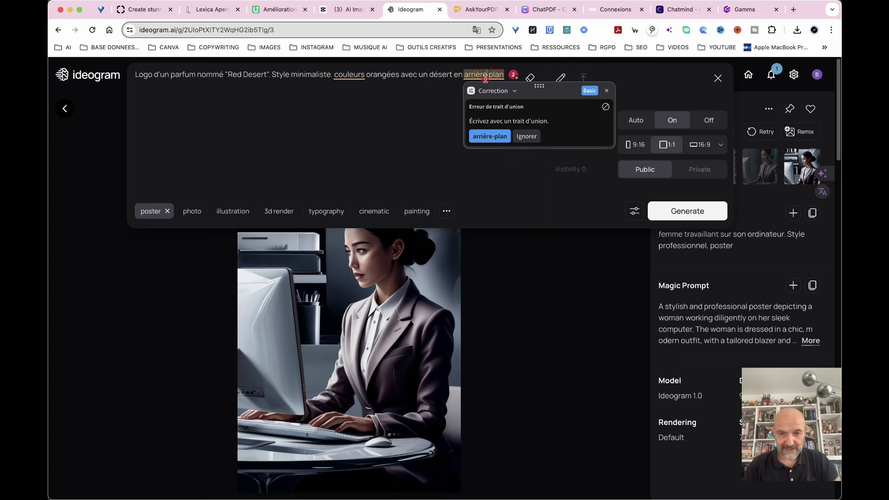
left_click(487, 135)
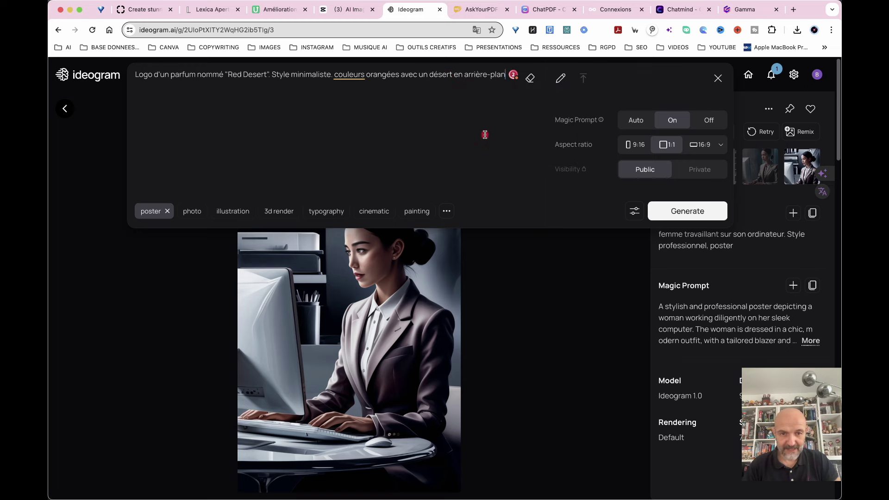
left_click(344, 75)
left_click(355, 134)
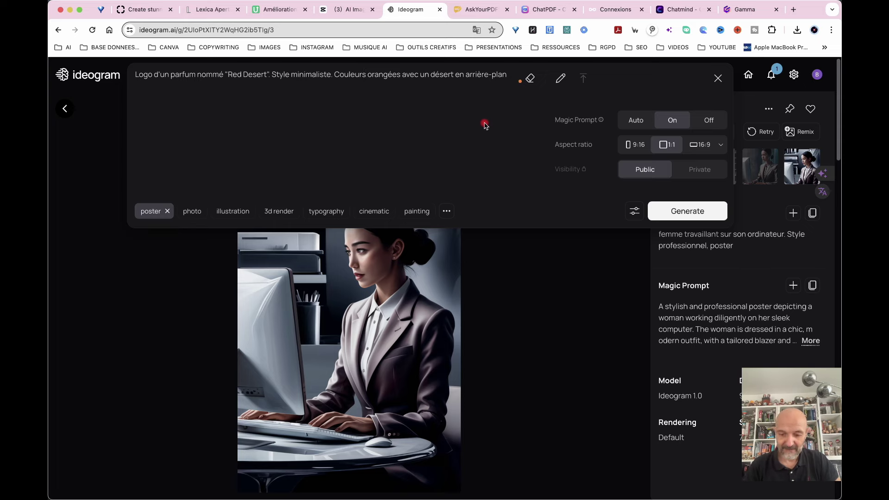
key("Return")
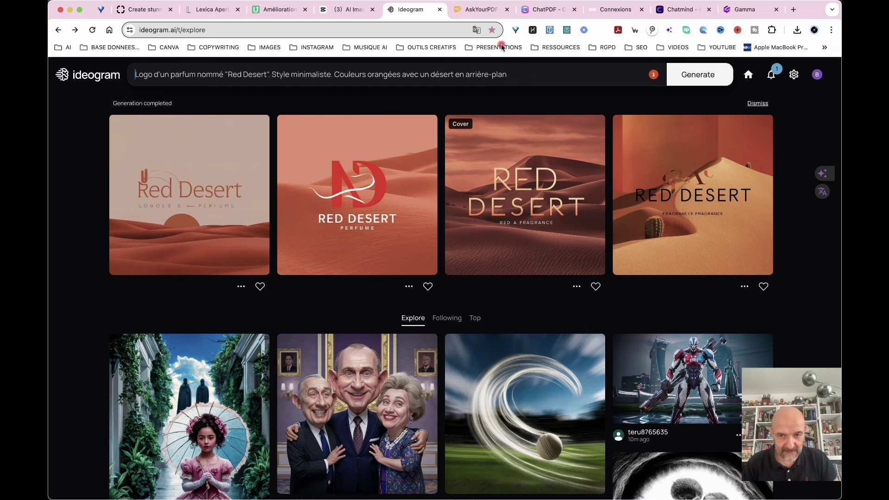
- Append ". Pas de texte autre que celui du nom du parfum" to the logo prompt
left_click(514, 76)
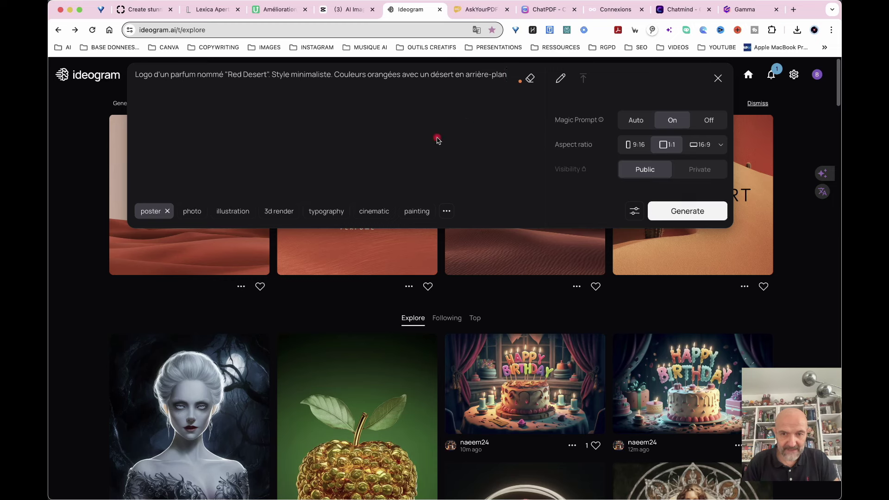
type(". Pas de tex")
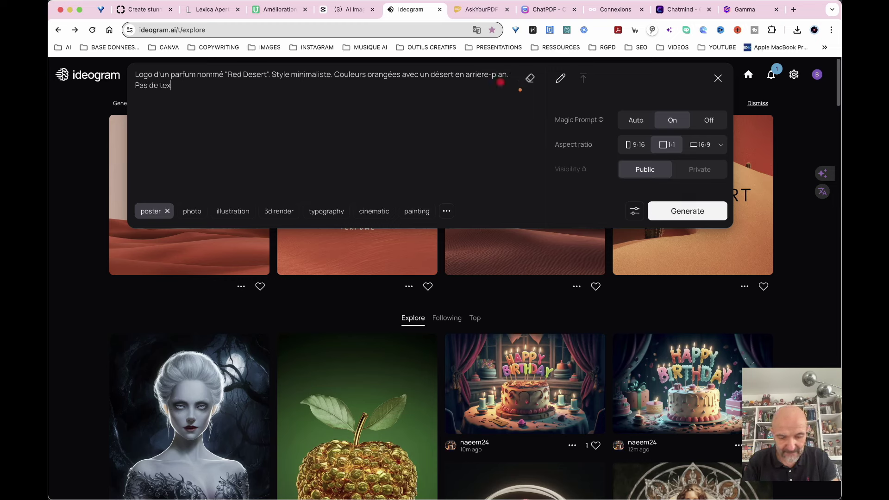
type("te autr")
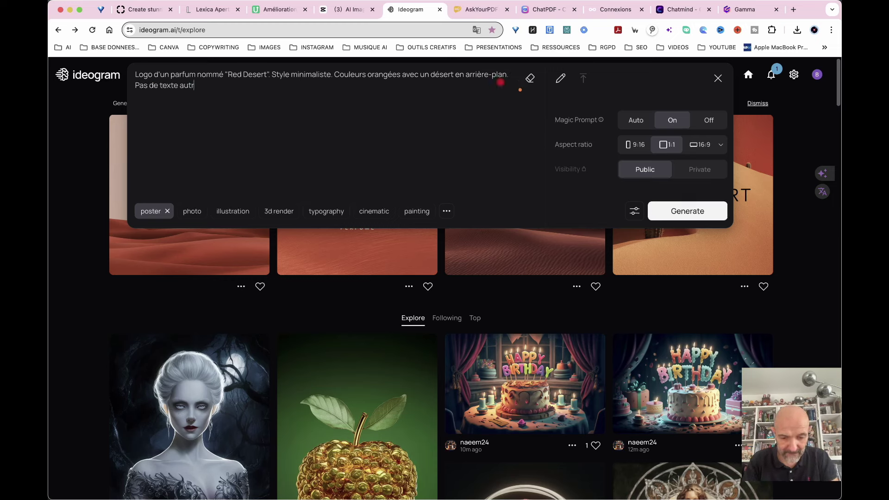
type("e que celui du nom du")
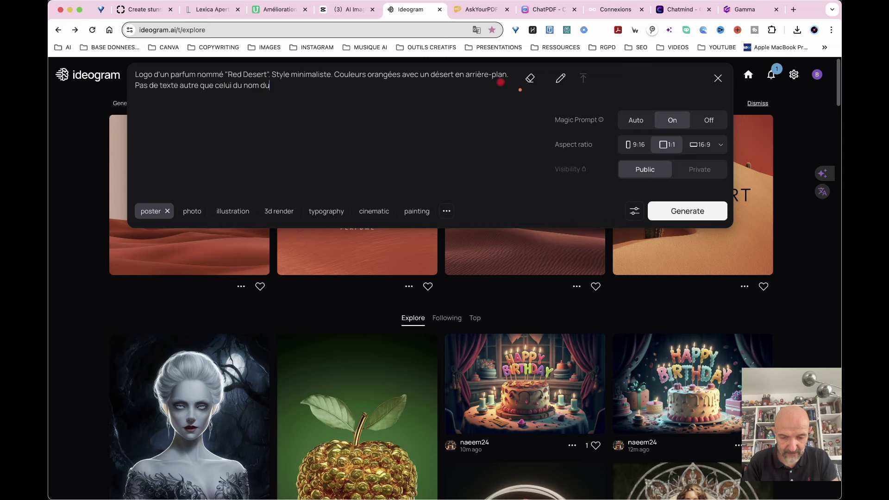
type(" parfum")
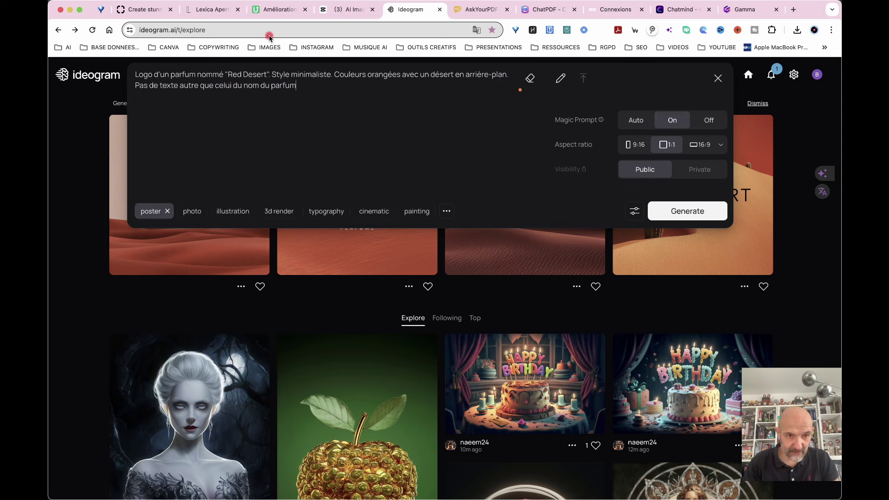
- Insert "métallique" after "parfum" in the prompt, switch the style from poster to photo, and generate the images
left_click(198, 77)
type("métallique")
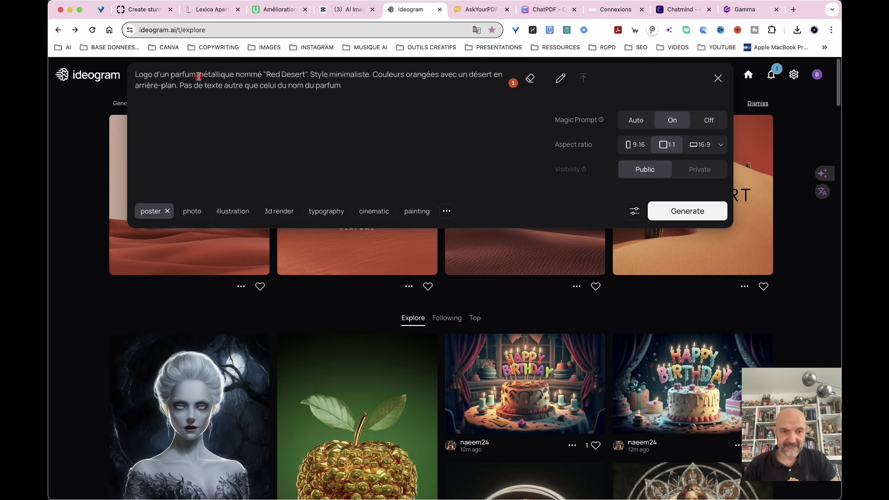
left_click(192, 211)
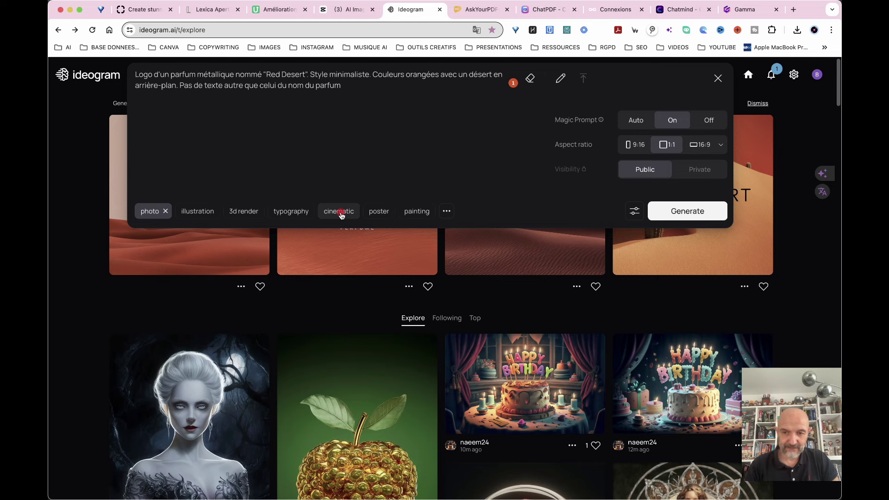
left_click(693, 212)
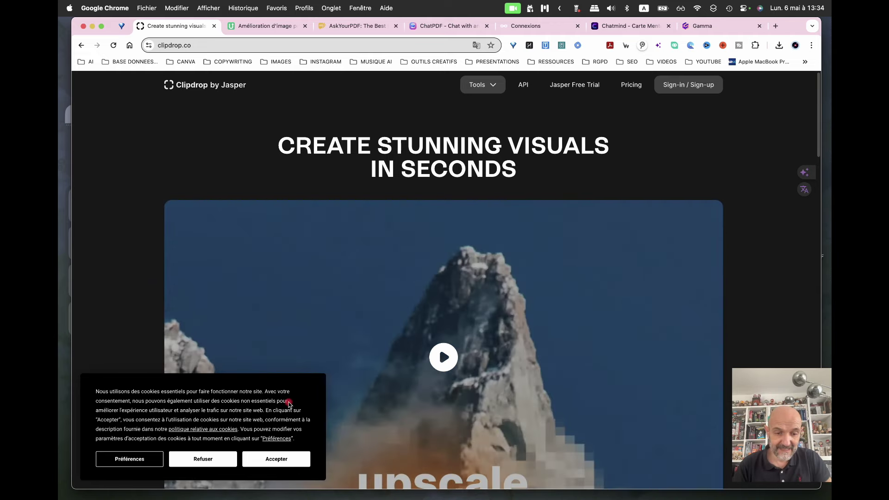
- On the Clipdrop site, accept the cookies and open the Remove background tool
left_click(272, 460)
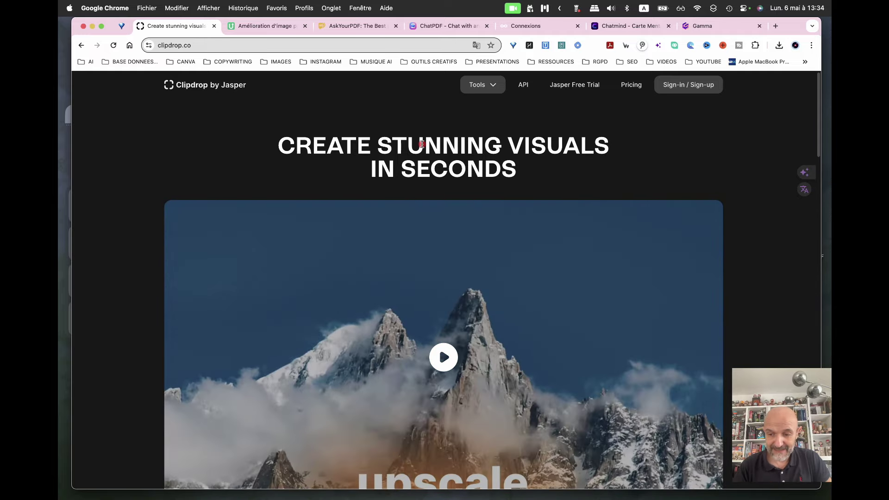
scroll(469, 331, "down", 10)
scroll(469, 331, "down", 3)
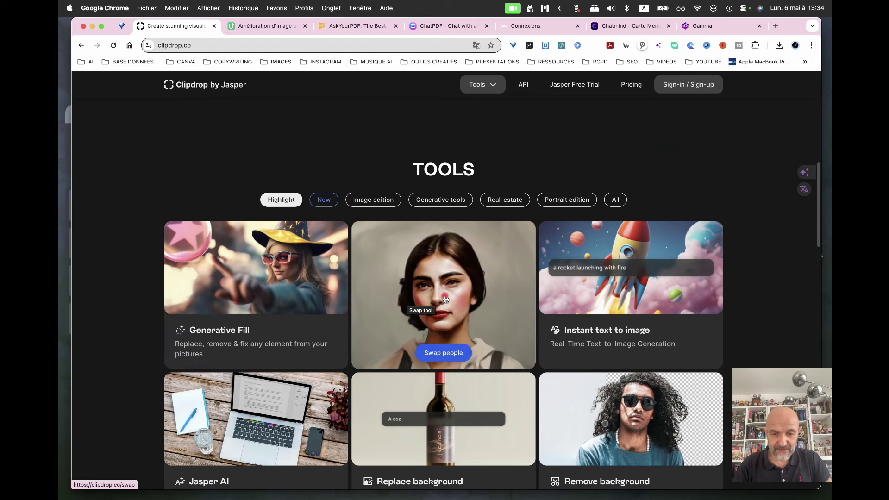
scroll(446, 299, "down", 2)
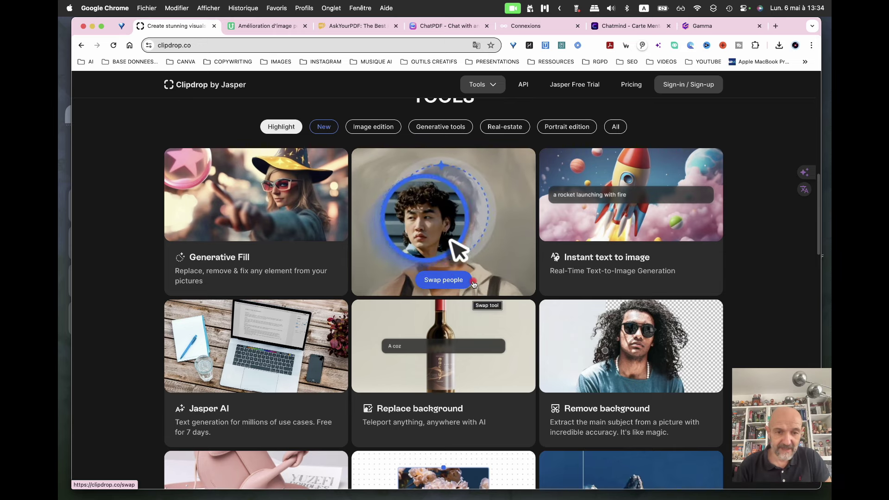
scroll(473, 284, "down", 2)
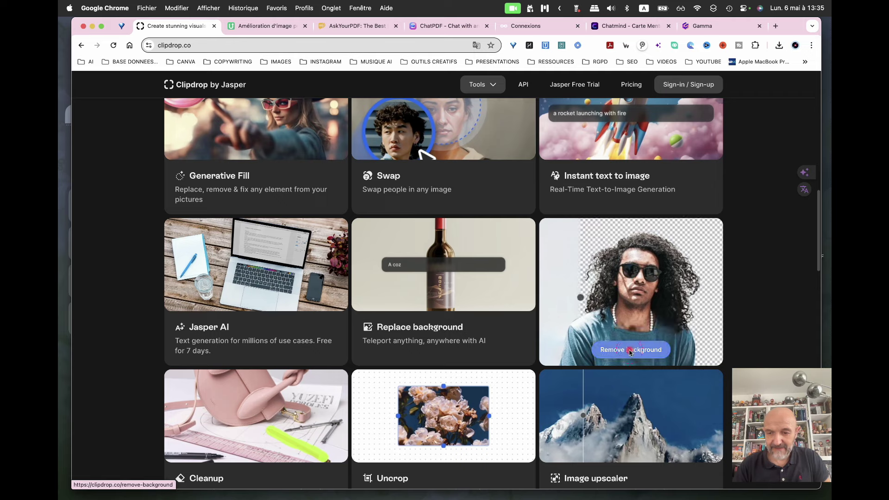
left_click(630, 352)
- Try to remove the background from the photo 20240429_113622.jpg without signing in
left_click(423, 290)
key("Return")
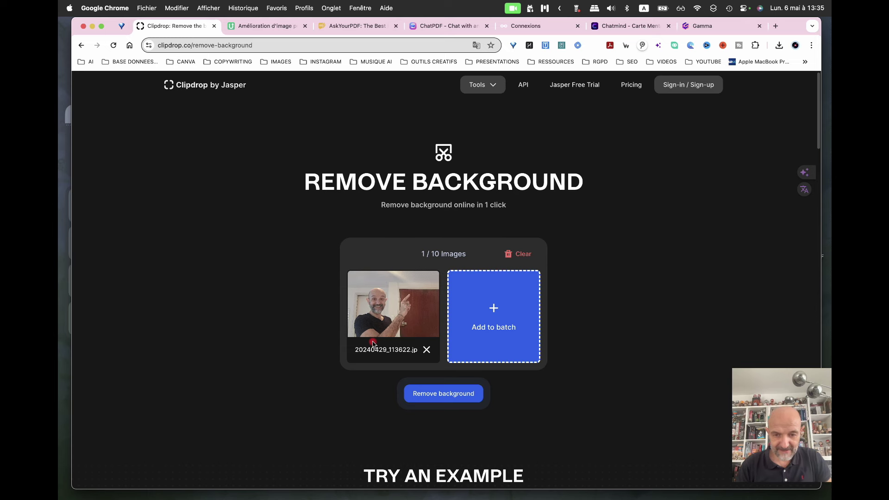
left_click(438, 397)
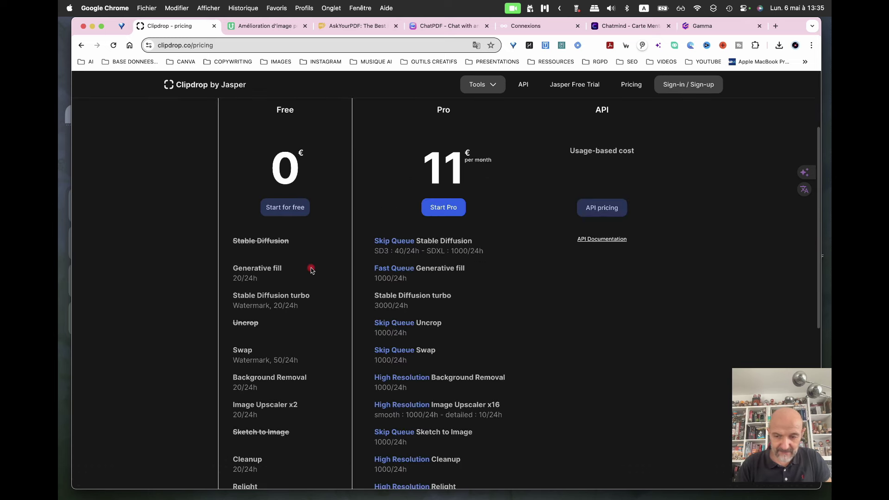
- Review the Free and Pro plan limits on the pricing page and return to the background removal tool
scroll(311, 270, "down", 4)
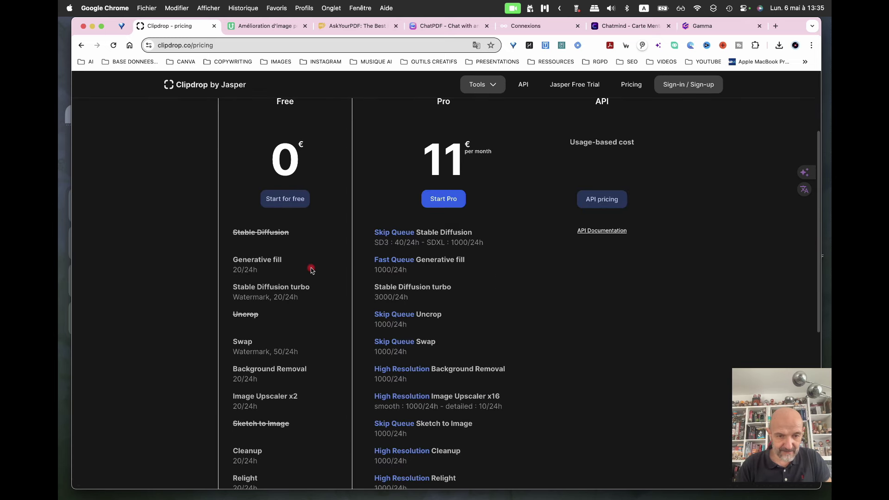
scroll(310, 269, "down", 4)
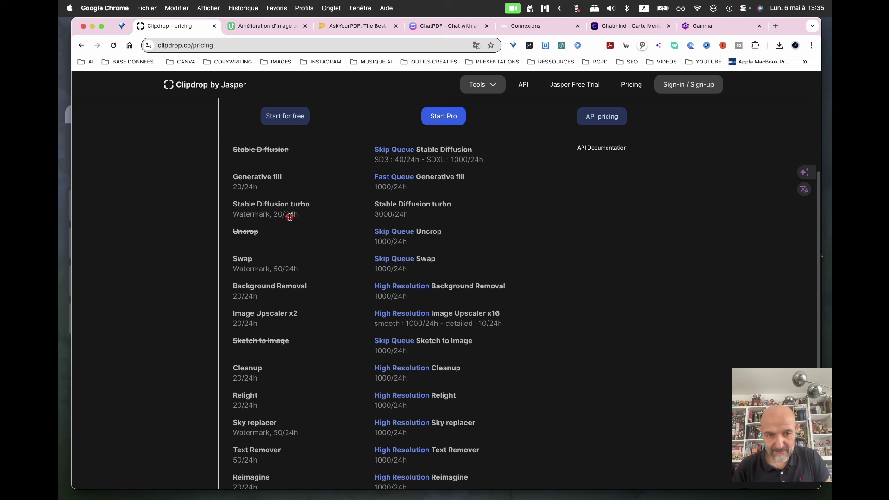
scroll(277, 271, "left", 5)
- Load 20240429_113622.jpg again, start the background removal, and sign in with the Google account
left_click(456, 291)
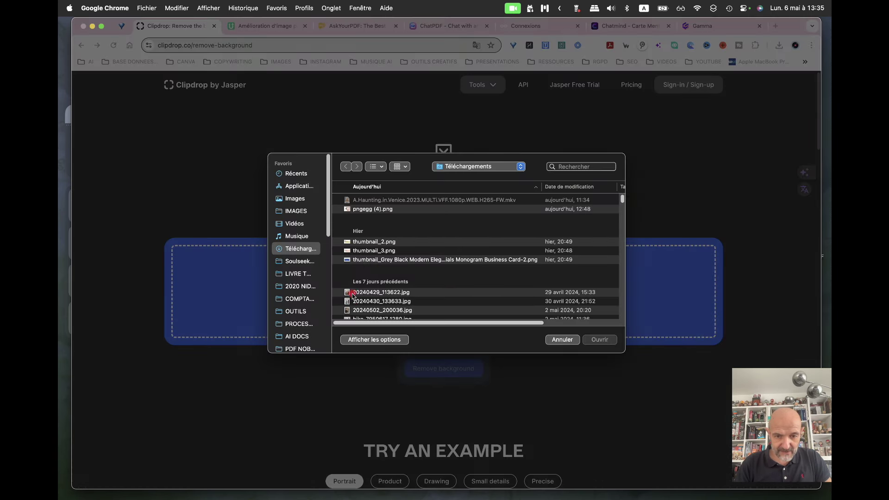
double_click(352, 293)
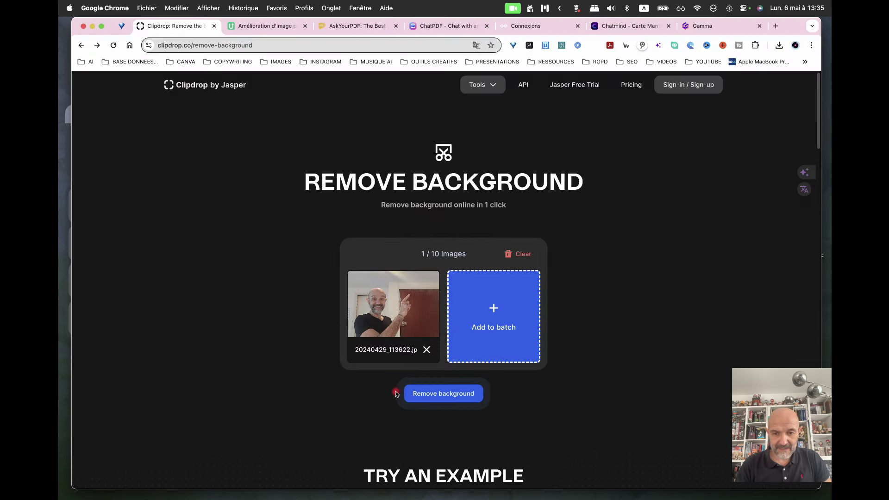
left_click(452, 394)
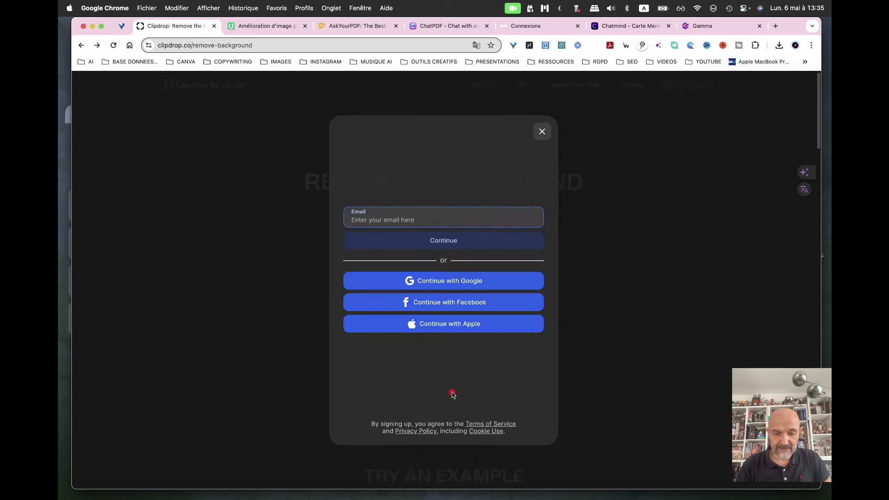
left_click(498, 280)
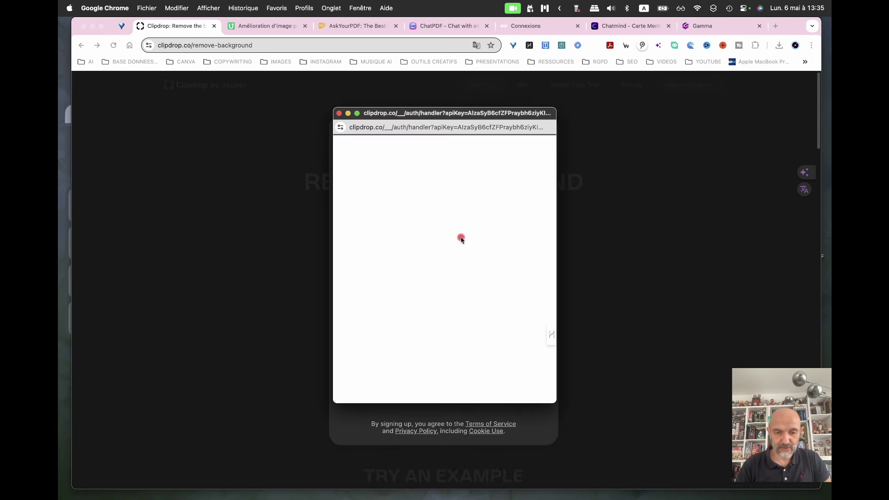
left_click(388, 243)
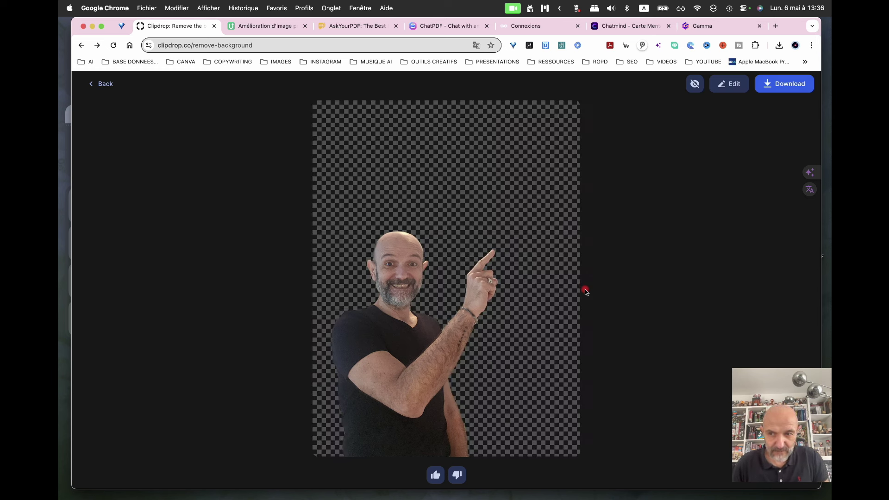
- Download the cut-out image and inspect 20240429_113622.png up close in a preview
left_click(788, 86)
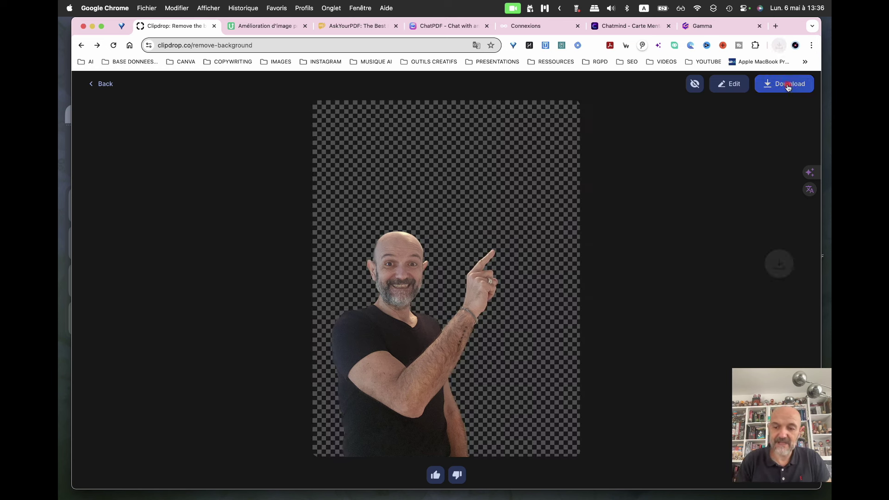
left_click(755, 68)
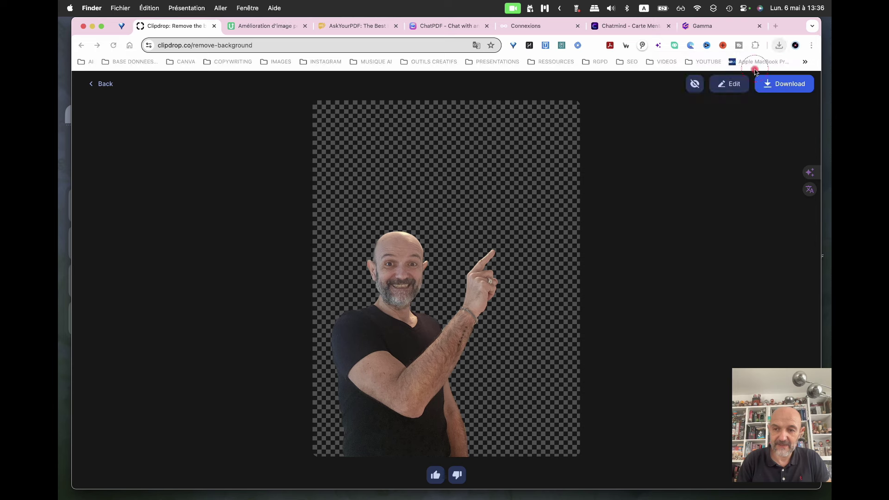
key("space")
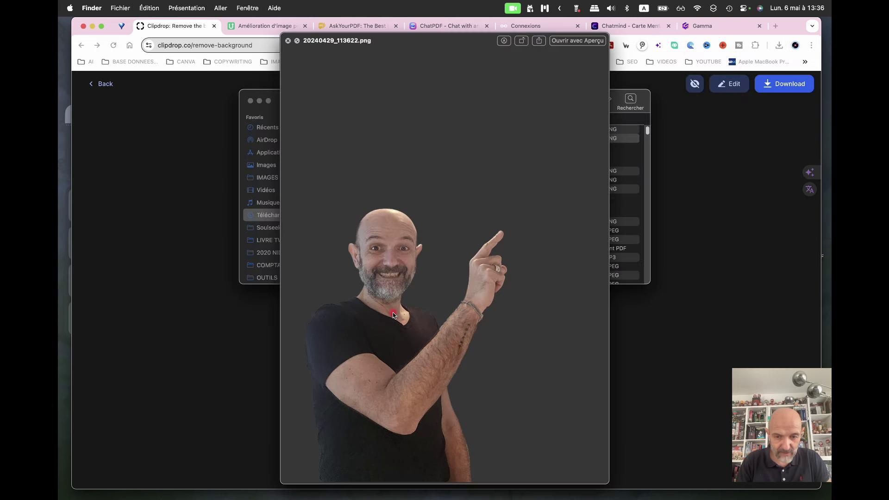
scroll(421, 387, "up", 8)
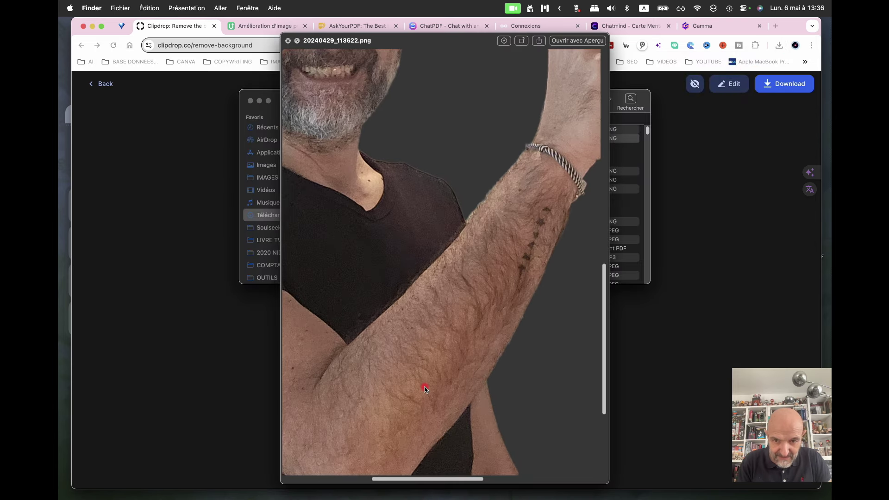
scroll(425, 389, "down", 8)
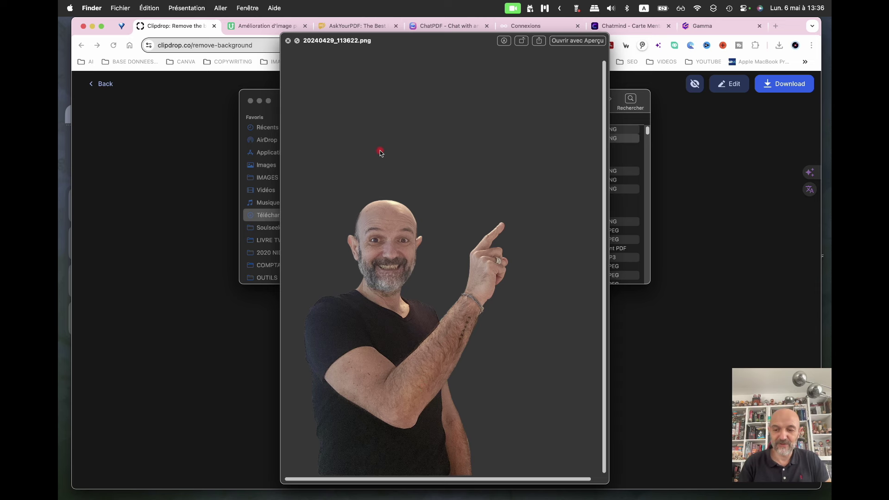
key("space")
- Leave the background removal result, return to the Clipdrop home page, and open the Cleanup tool
left_click(101, 97)
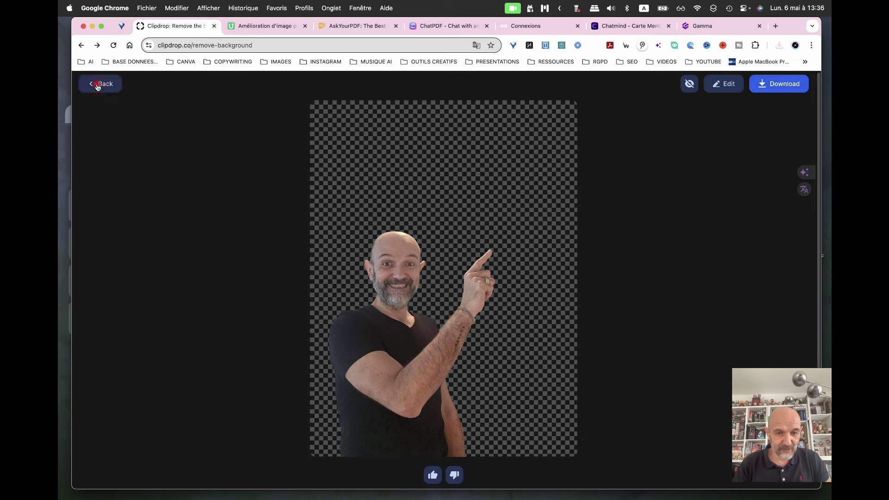
left_click(97, 85)
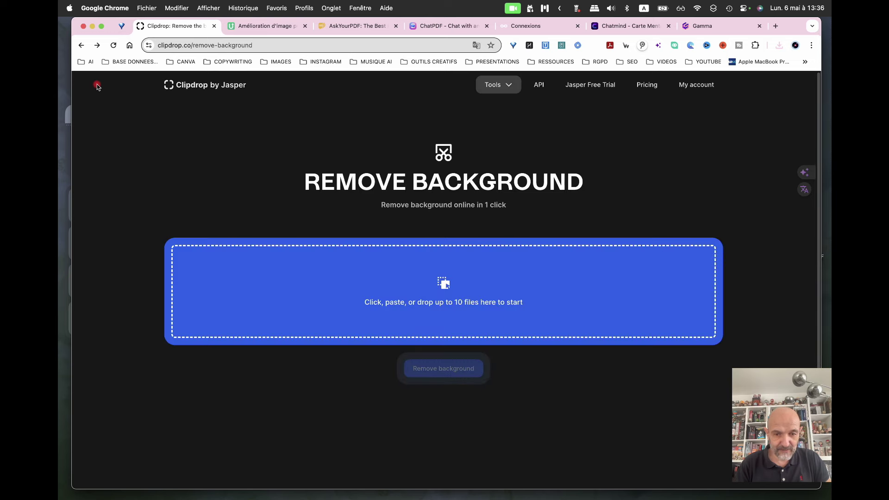
left_click(199, 86)
scroll(477, 384, "down", 5)
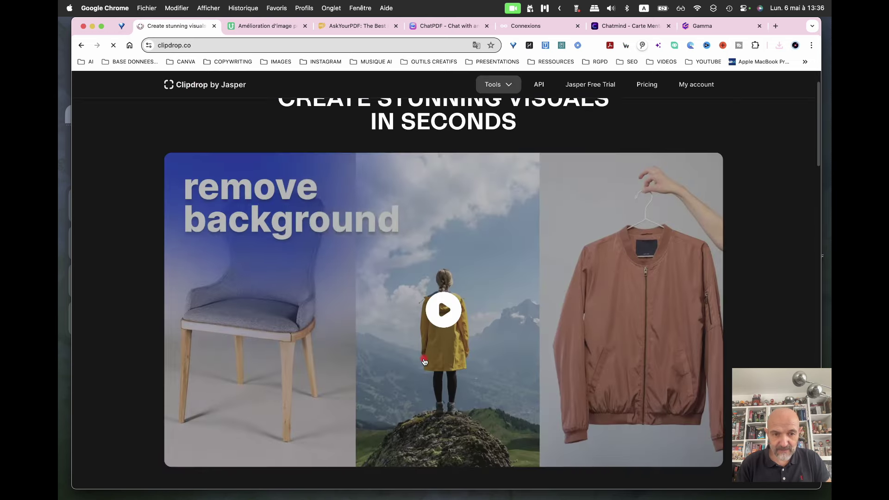
scroll(477, 384, "down", 10)
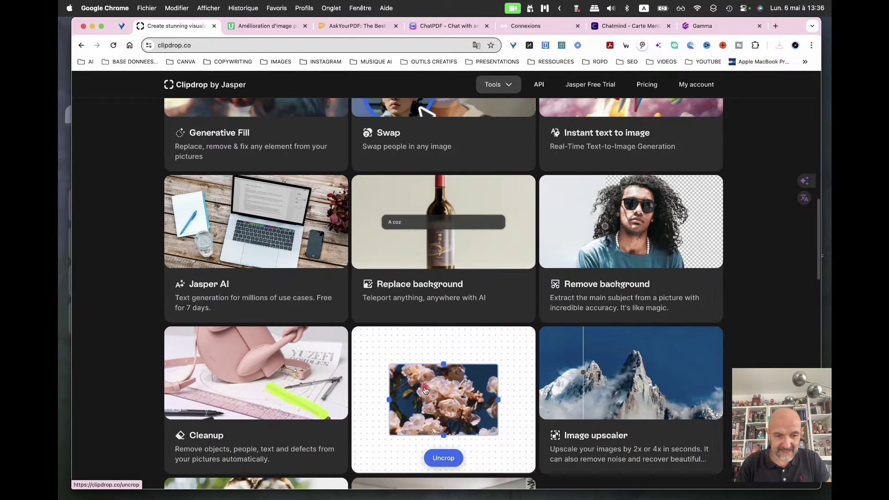
scroll(426, 390, "down", 2)
scroll(425, 390, "down", 1)
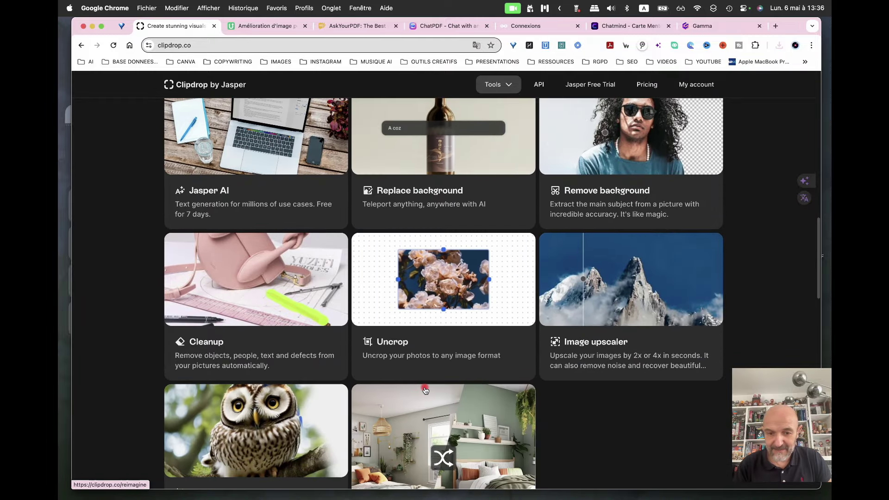
left_click(244, 297)
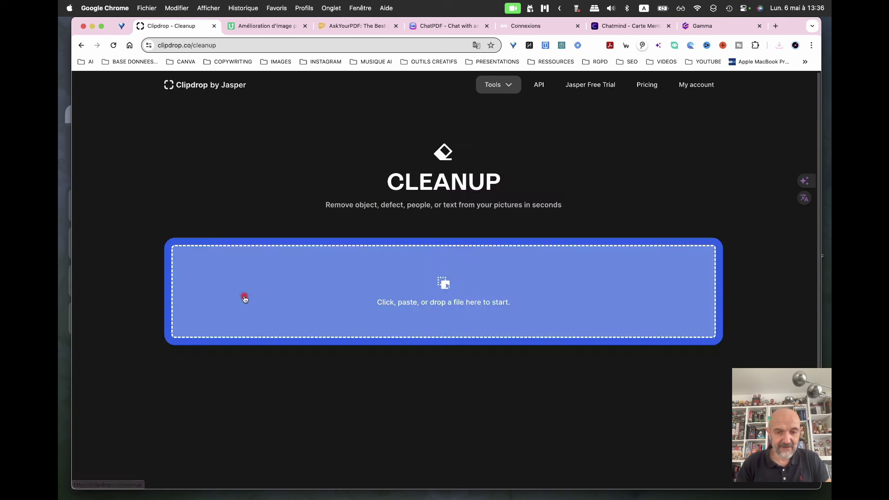
- Preview the photo 20240430_133633.jpg from the downloads folder and load it into Cleanup
left_click(449, 307)
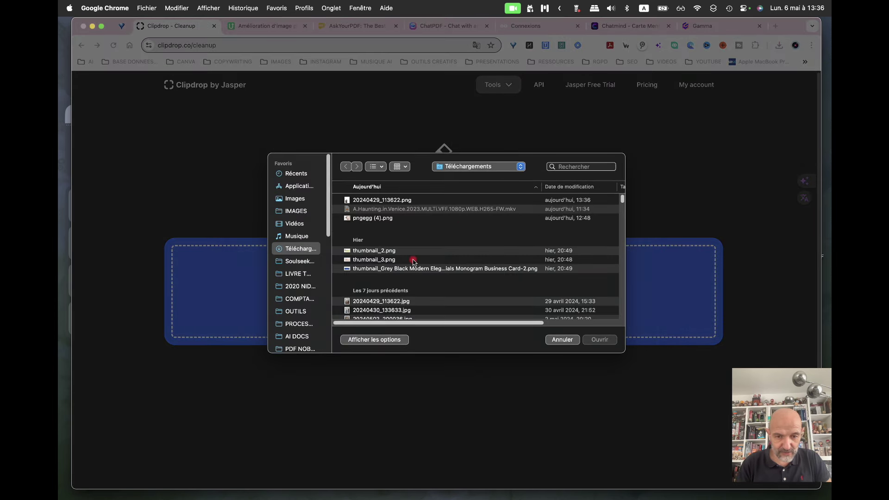
left_click(371, 310)
key("space")
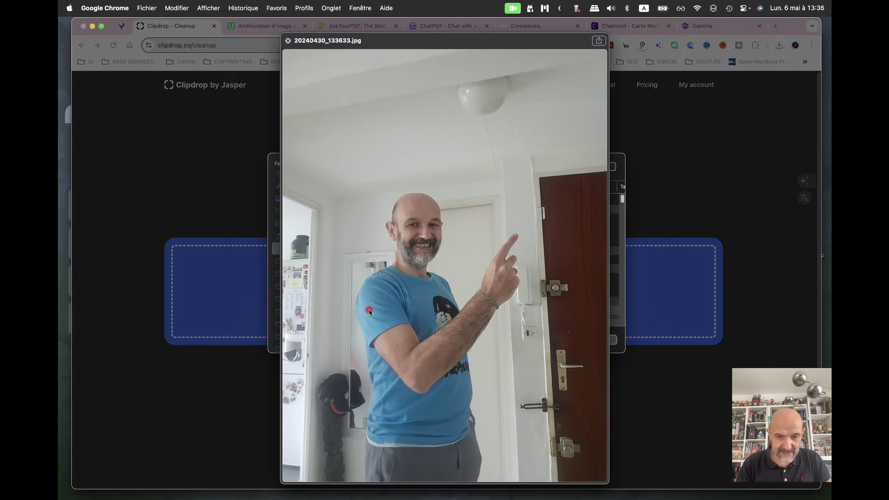
key("Return")
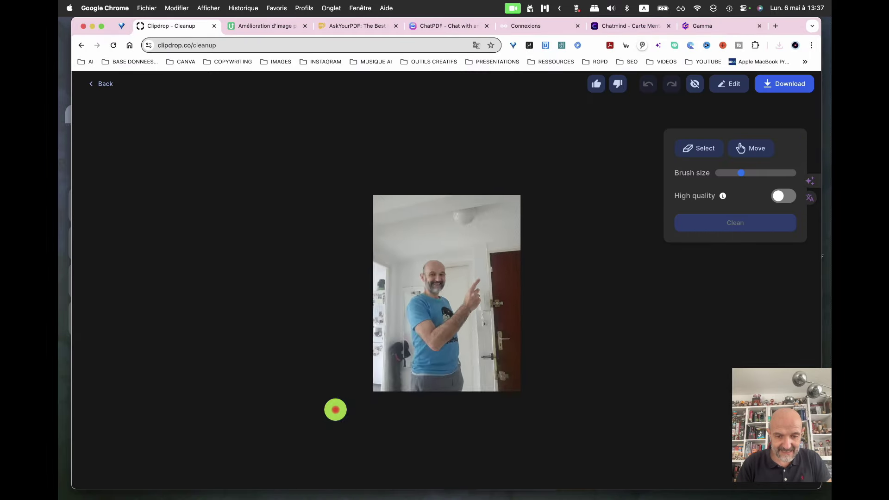
- Brush over the ceiling lamp in the photo, enable High quality, and clean the marked area
mouse_move(508, 148)
left_mouse_down()
mouse_move(470, 160)
mouse_move(495, 146)
mouse_move(461, 151)
mouse_move(523, 135)
left_mouse_up()
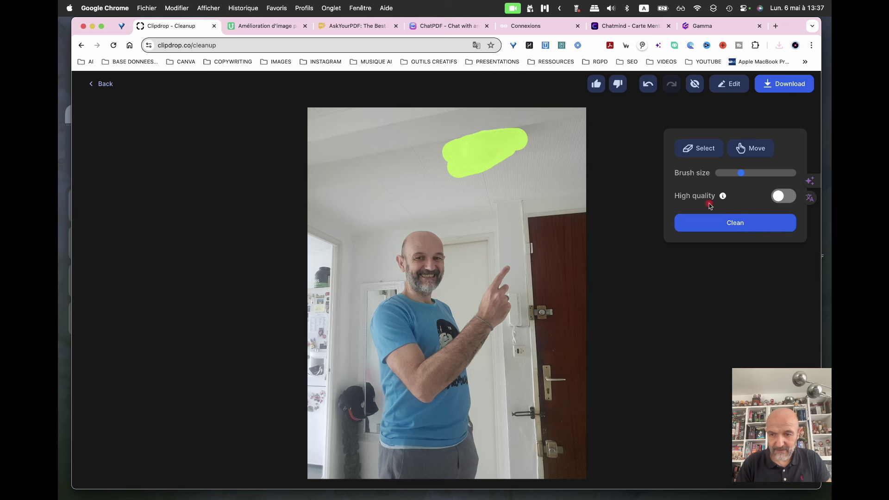
left_click(793, 199)
left_click(725, 228)
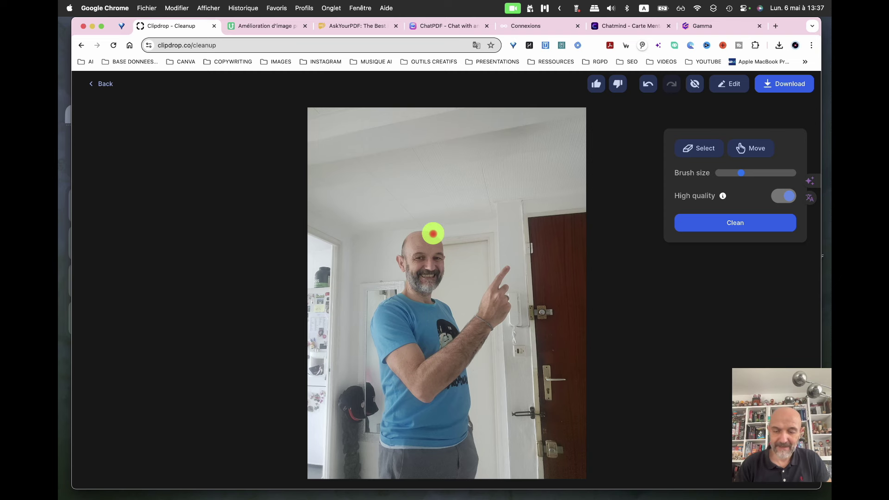
- Leave the Cleanup result, return to the Clipdrop home page, and open the Uncrop tool
left_click(101, 84)
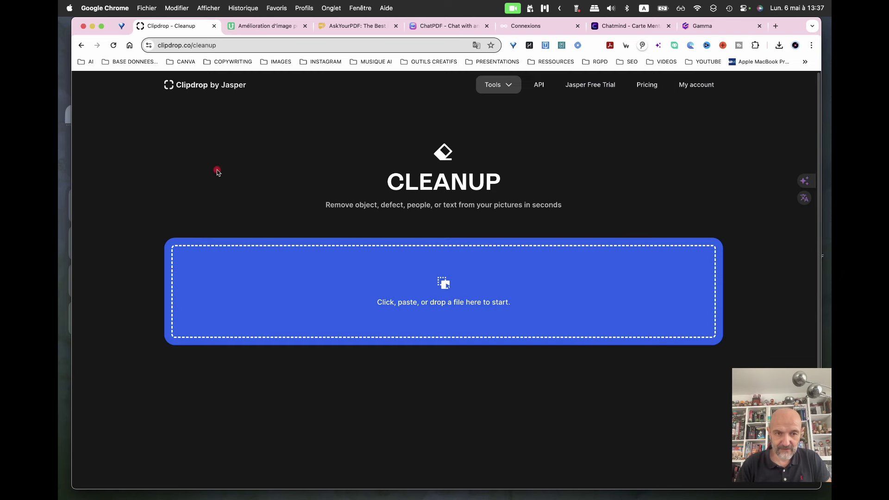
left_click(188, 85)
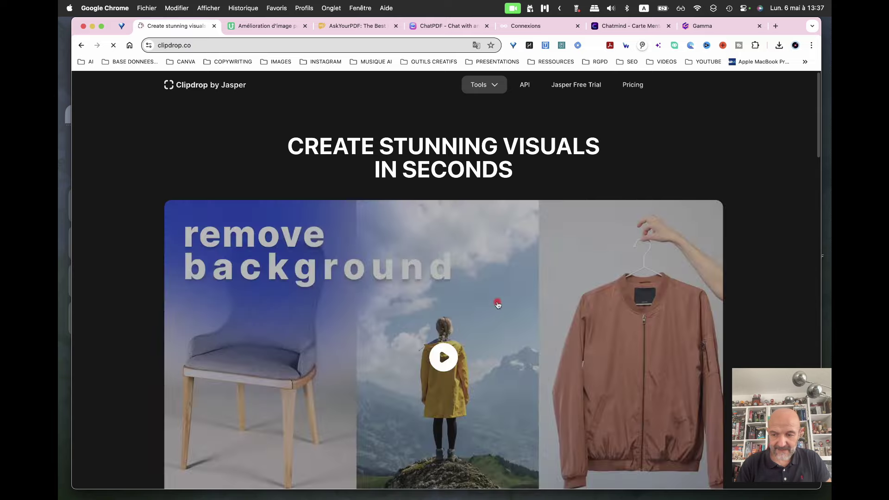
scroll(498, 305, "down", 15)
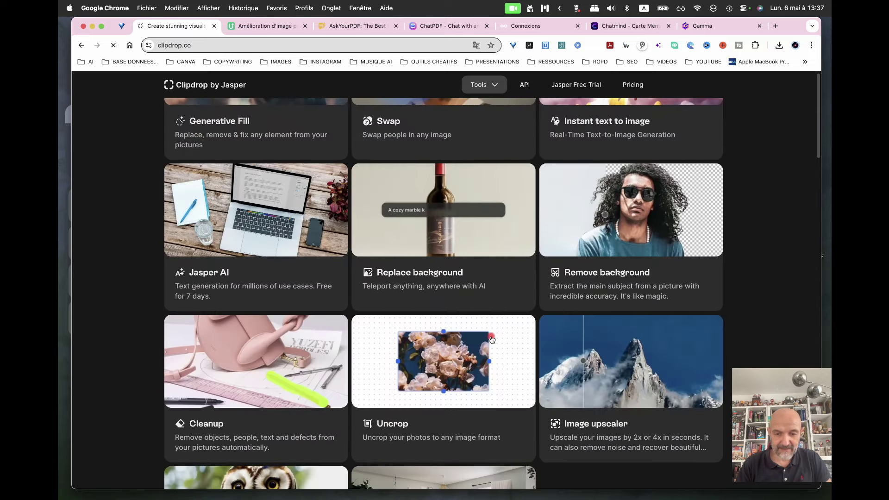
scroll(492, 339, "down", 3)
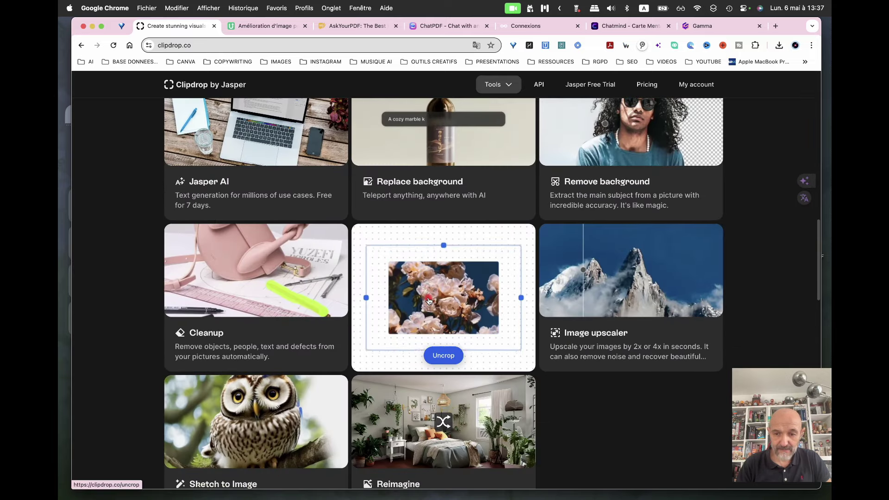
left_click(429, 301)
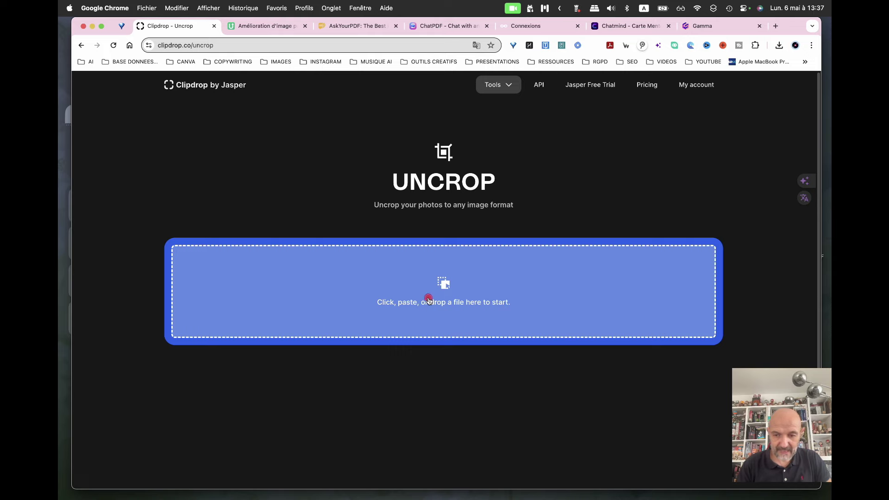
- Load girl-2961959_1920.jpg from the downloads folder into Uncrop and generate the widened image at 2048 × 1152
left_click(429, 301)
scroll(394, 297, "down", 3)
left_click(364, 294)
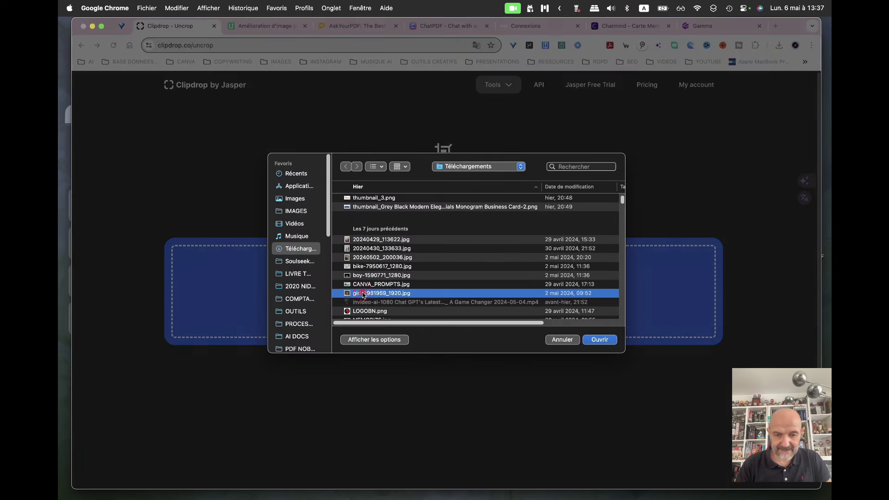
double_click(363, 293)
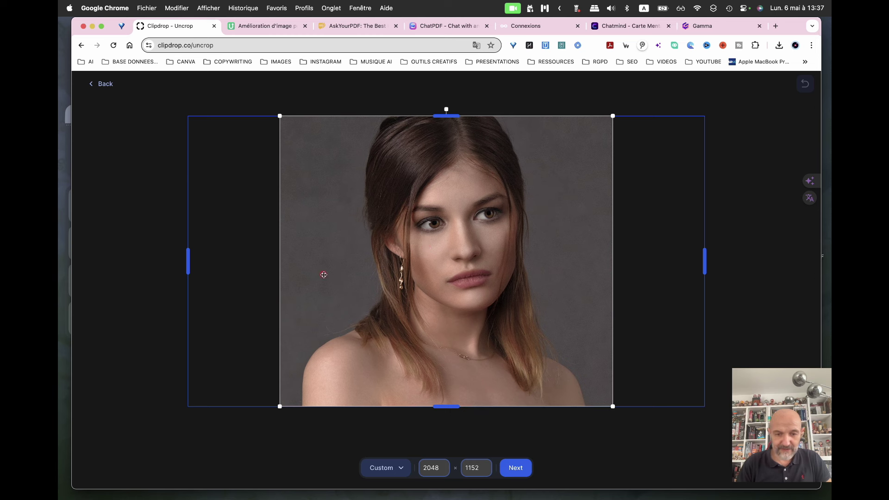
mouse_move(187, 263)
left_mouse_down()
mouse_move(280, 260)
mouse_move(181, 261)
left_mouse_up()
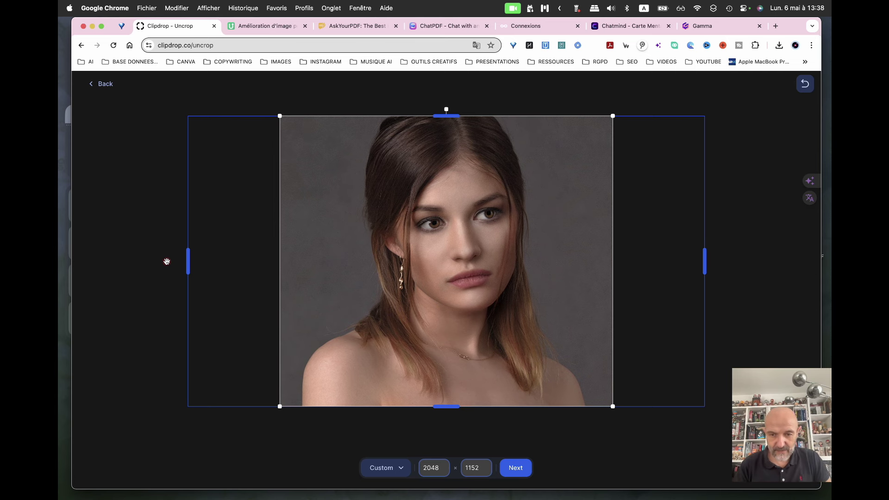
left_click(517, 469)
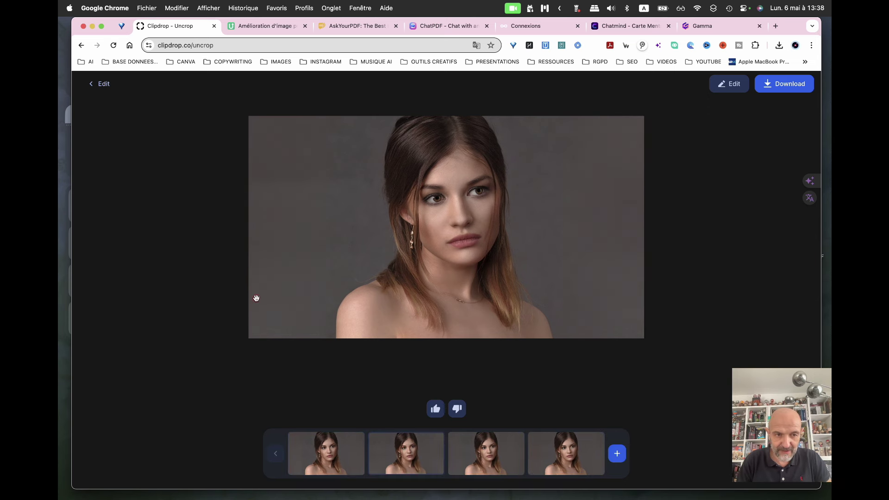
- Leave the Uncrop results, return to the Clipdrop home page, and open the Image upscaler
left_click(99, 85)
left_click(97, 87)
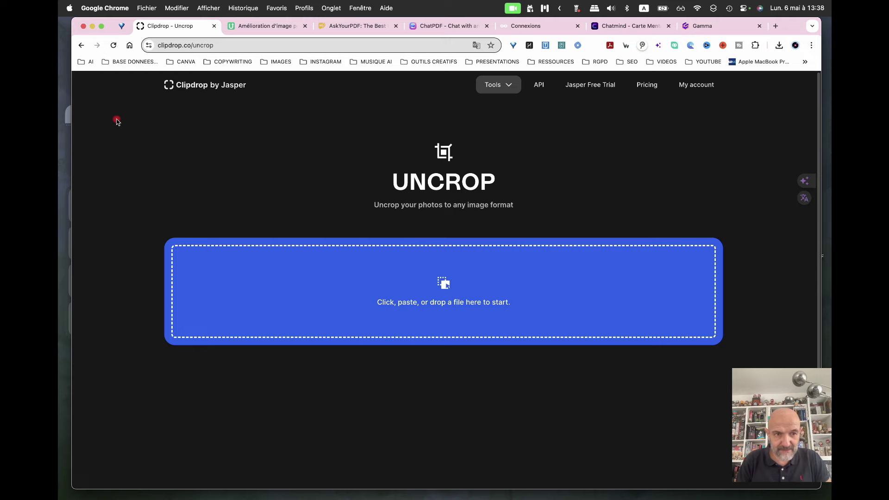
left_click(200, 88)
scroll(438, 199, "down", 15)
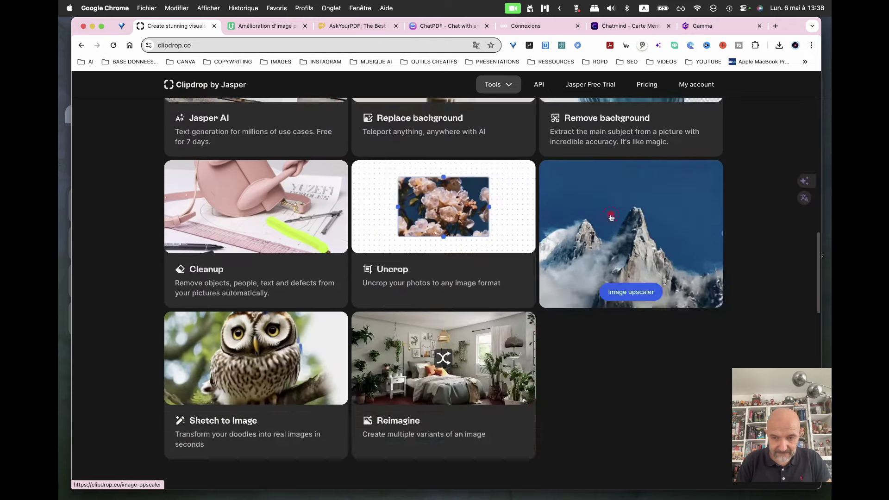
left_click(611, 218)
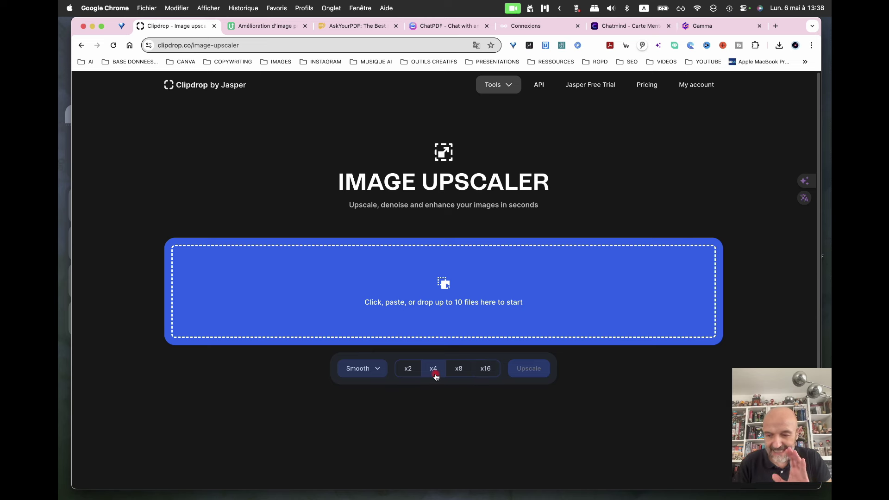
- Load girl-2961959_1920.jpg into the Image upscaler and start a Smooth x4 upscale, checking the available modes first
left_click(407, 298)
scroll(427, 293, "down", 5)
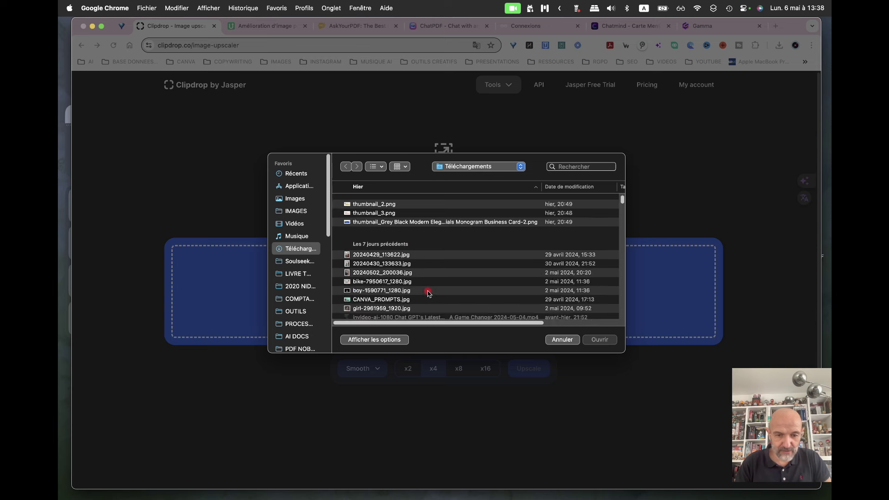
double_click(372, 308)
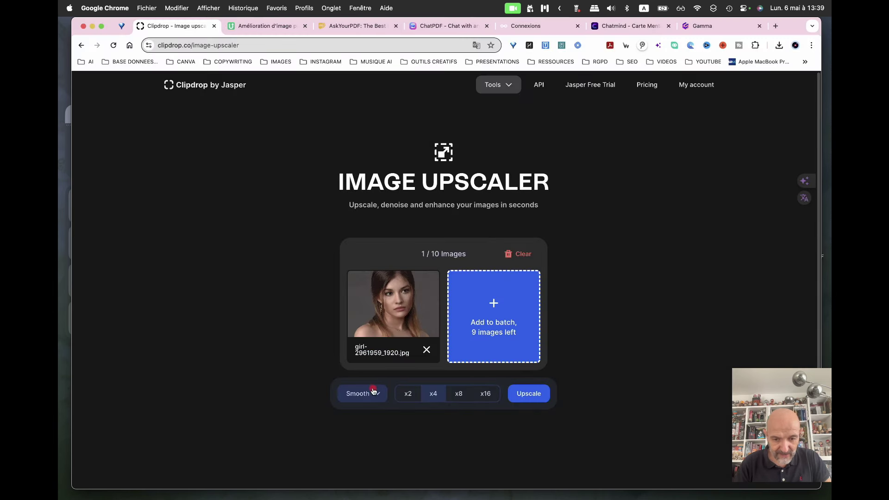
left_click(376, 393)
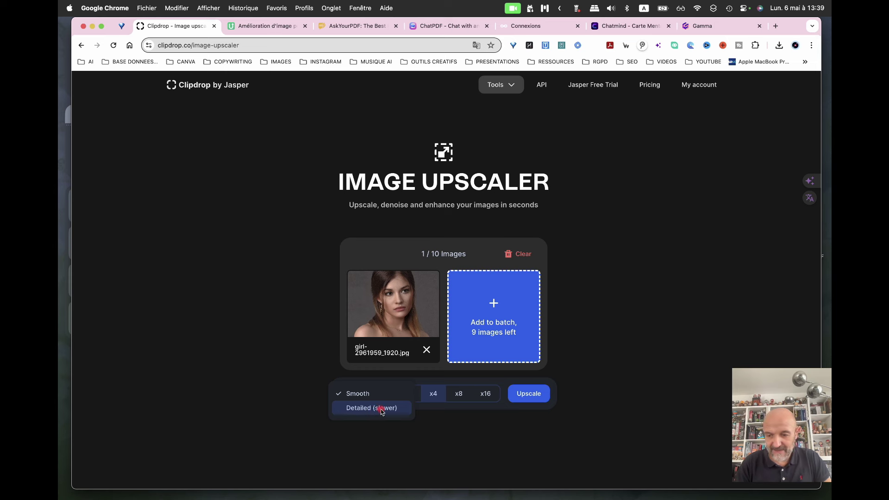
left_click(482, 453)
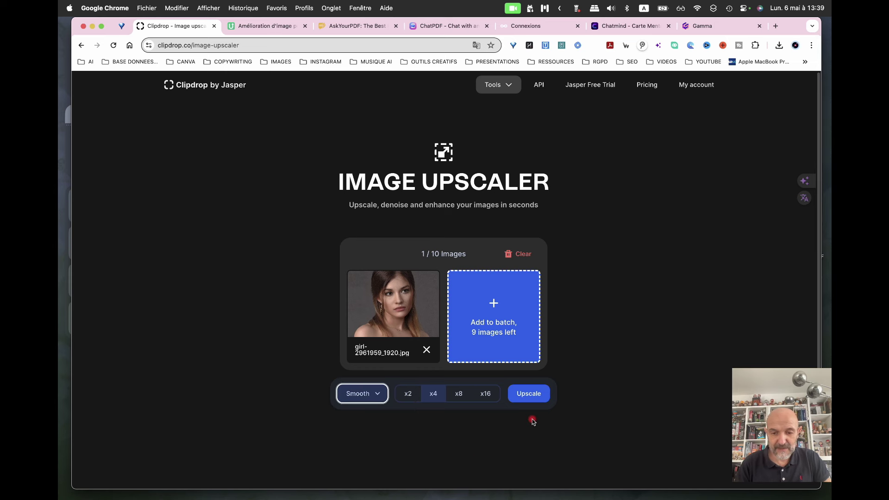
left_click(529, 394)
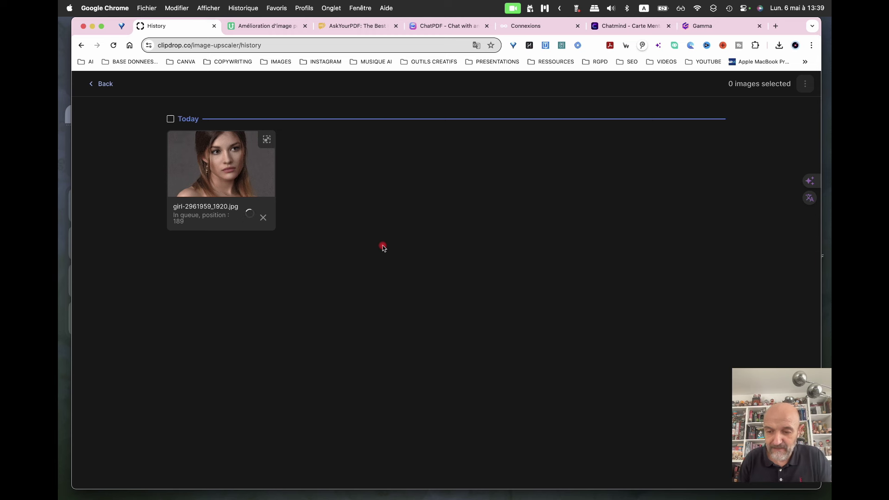
- Leave the upscale queue, return to the Clipdrop home page, and look over the range of available tools
left_click(101, 86)
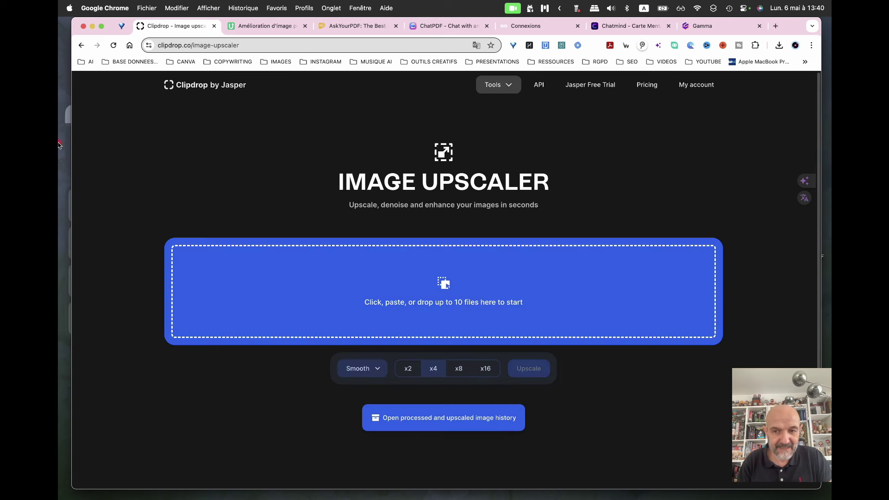
left_click(193, 86)
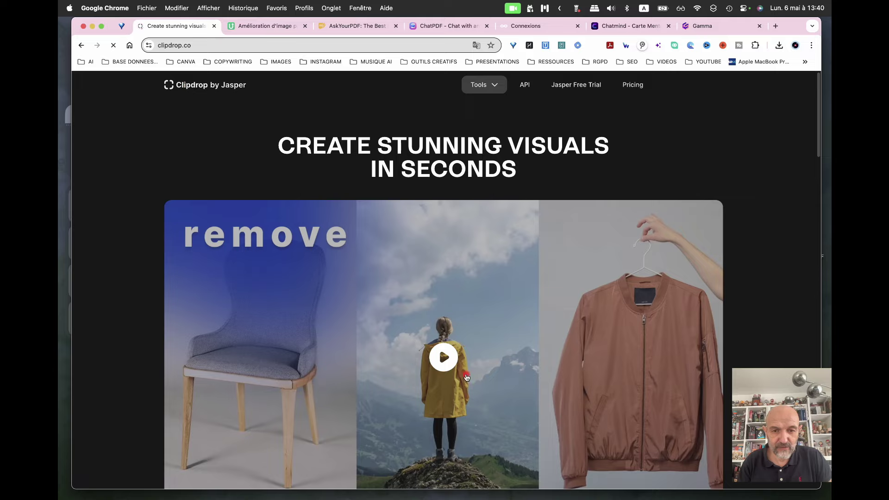
scroll(467, 376, "down", 10)
scroll(522, 415, "down", 7)
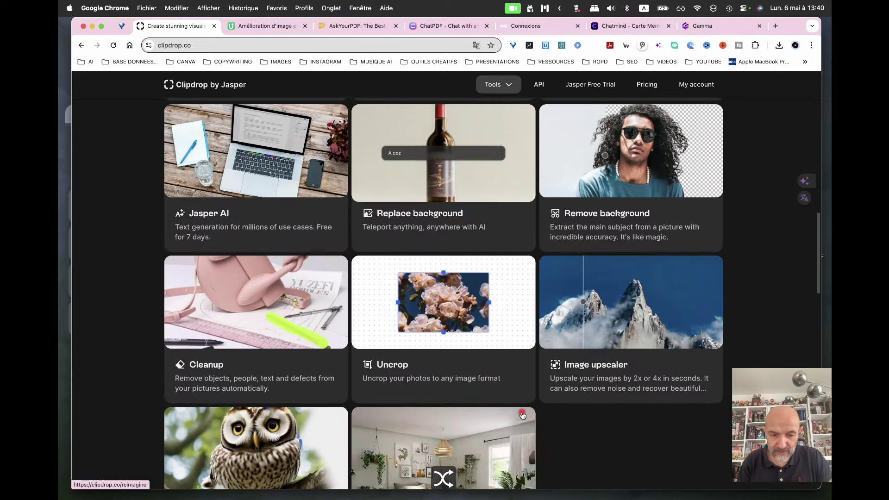
scroll(522, 415, "down", 1)
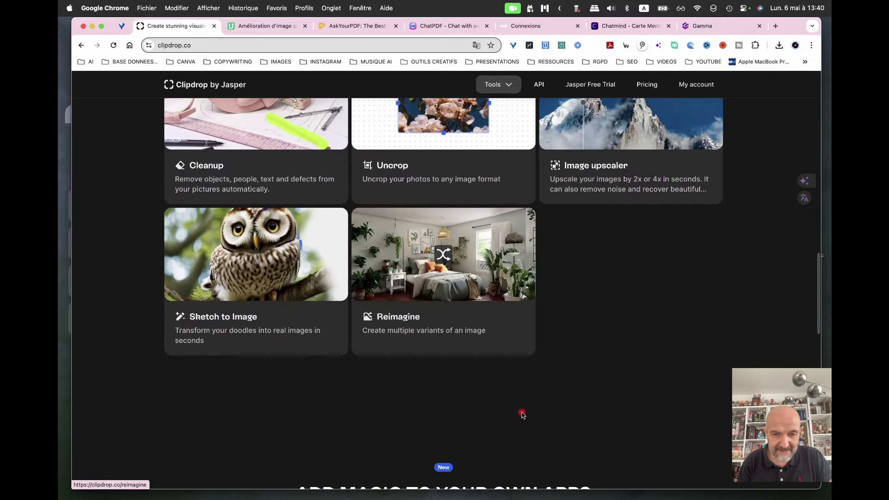
scroll(523, 413, "down", 9)
scroll(459, 262, "up", 15)
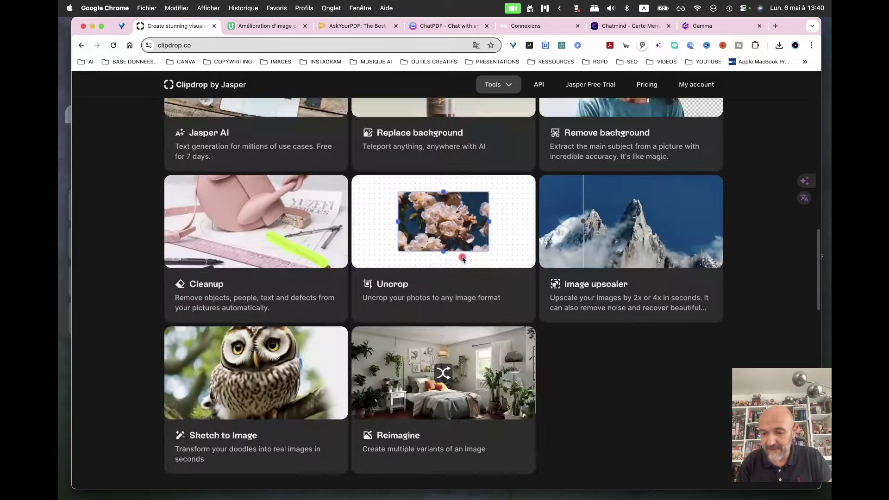
scroll(463, 260, "up", 1)
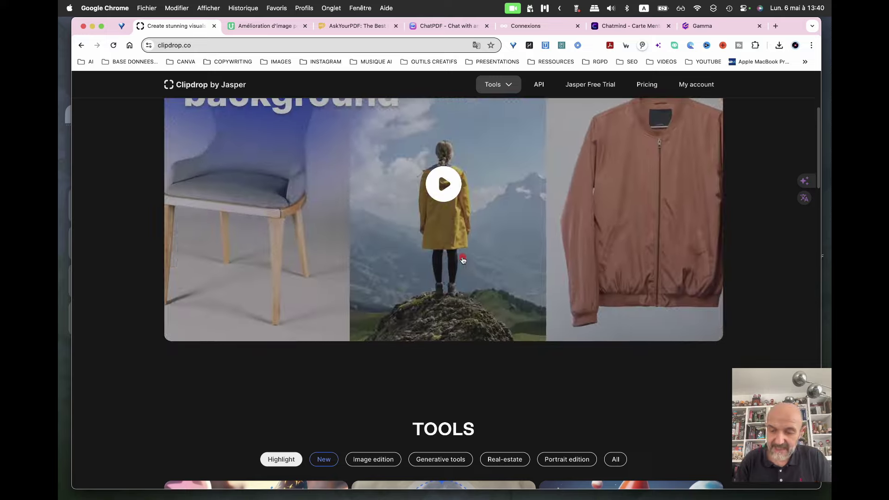
scroll(438, 256, "up", 4)
scroll(437, 256, "down", 1)
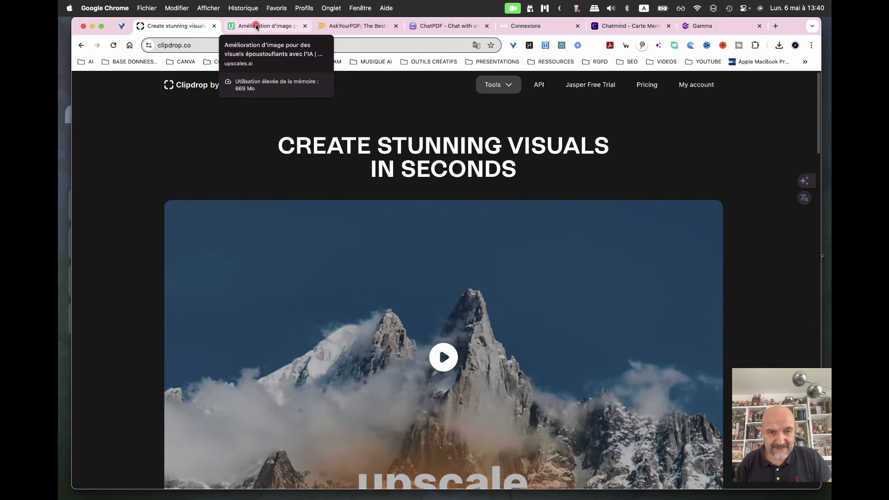
- Switch to the Upscales website and upload girl-2961959_1920.jpg for enhancement
left_click(256, 26)
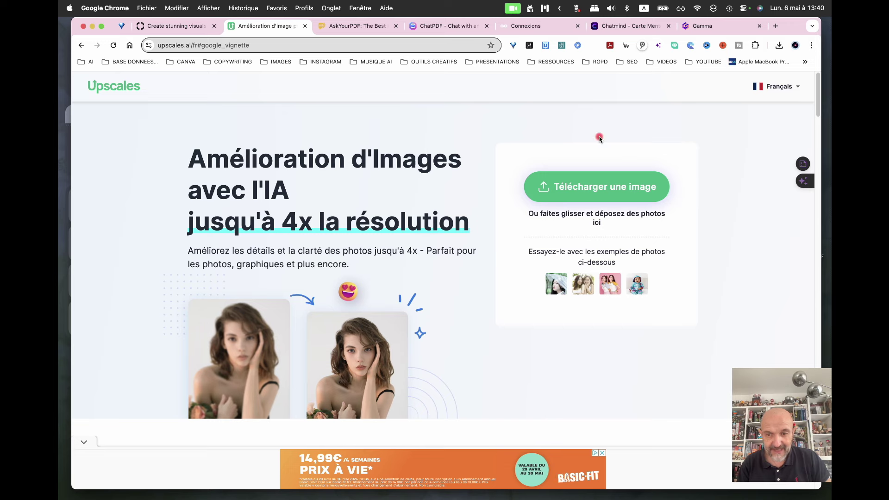
left_click(588, 187)
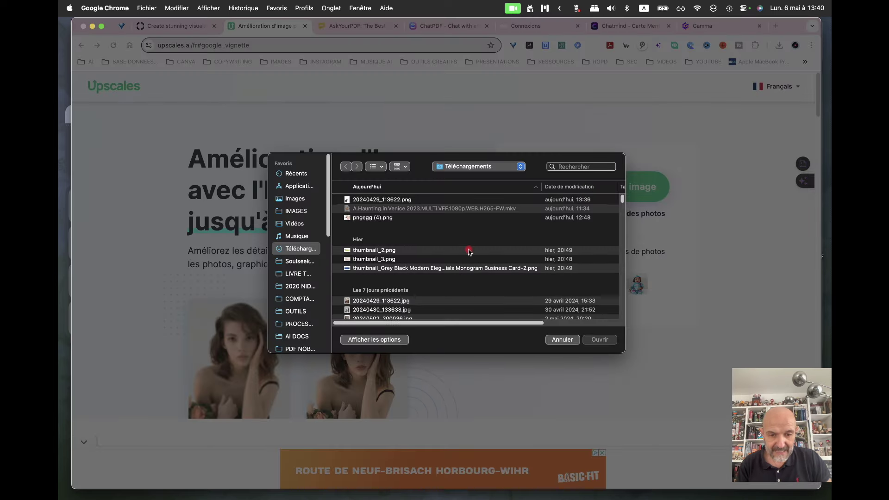
scroll(470, 252, "down", 3)
double_click(360, 292)
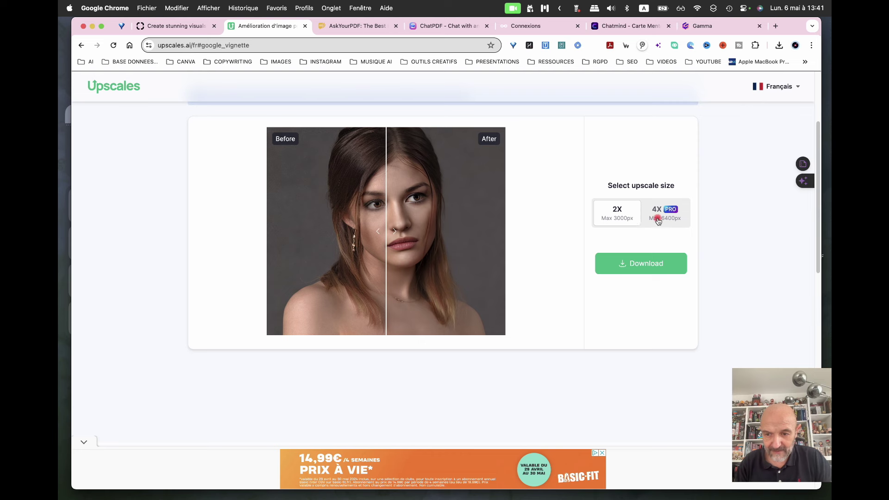
- Compare the before and after versions of the upscaled portrait, examining the facial details up close
left_click_drag(396, 231, 404, 271)
scroll(404, 271, "up", 5)
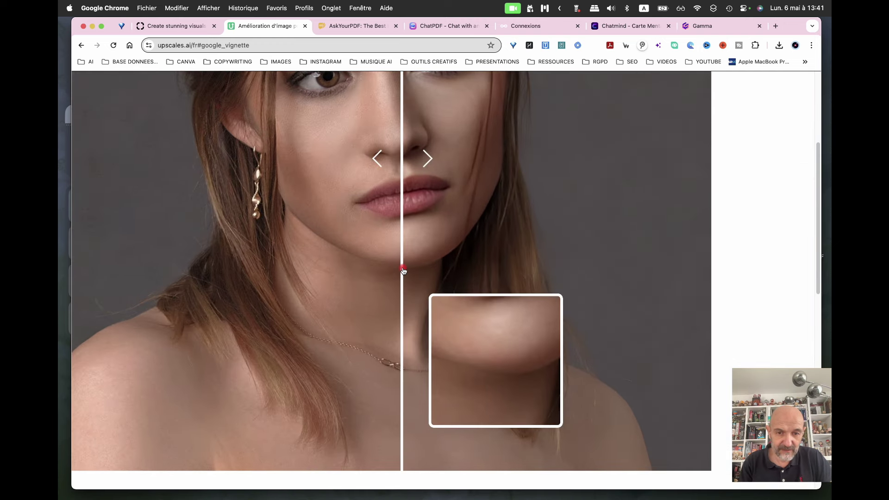
scroll(403, 271, "up", 3)
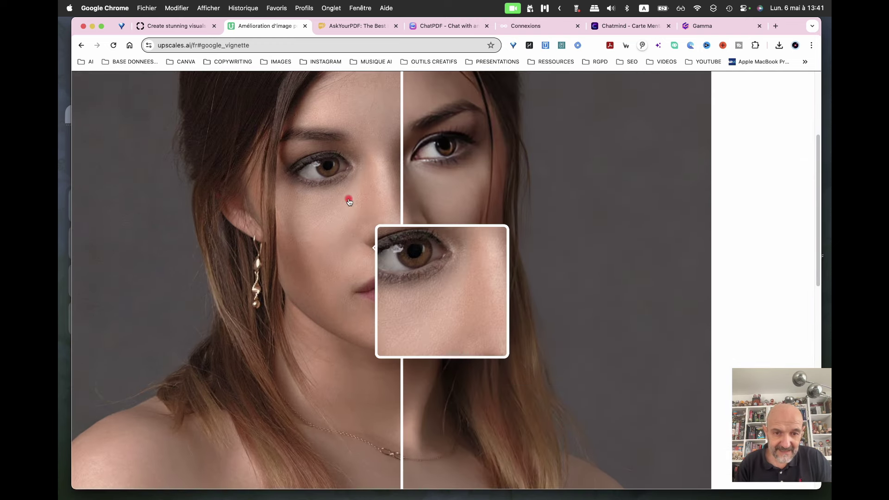
left_click_drag(403, 254, 452, 288)
scroll(526, 313, "down", 5)
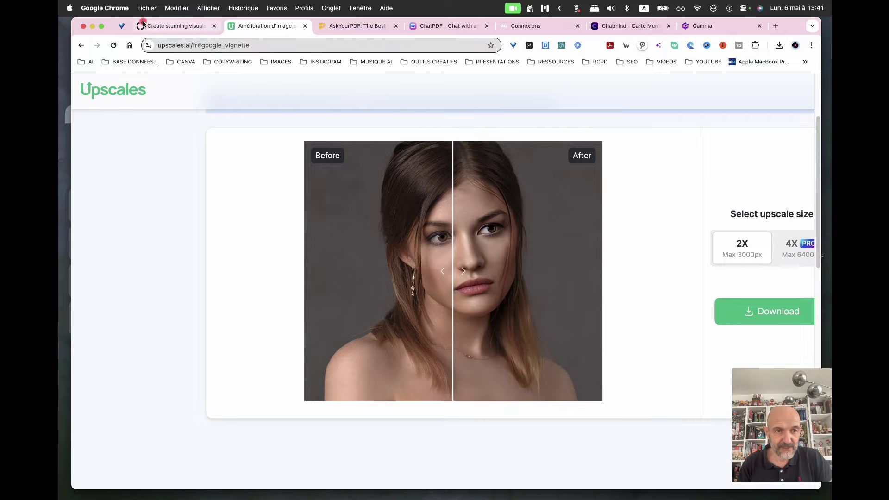
- Switch to Gamma and generate an outline for an eight-card French presentation on "Les 7 points clés du marketing digital"
left_click_drag(110, 24, 97, 24)
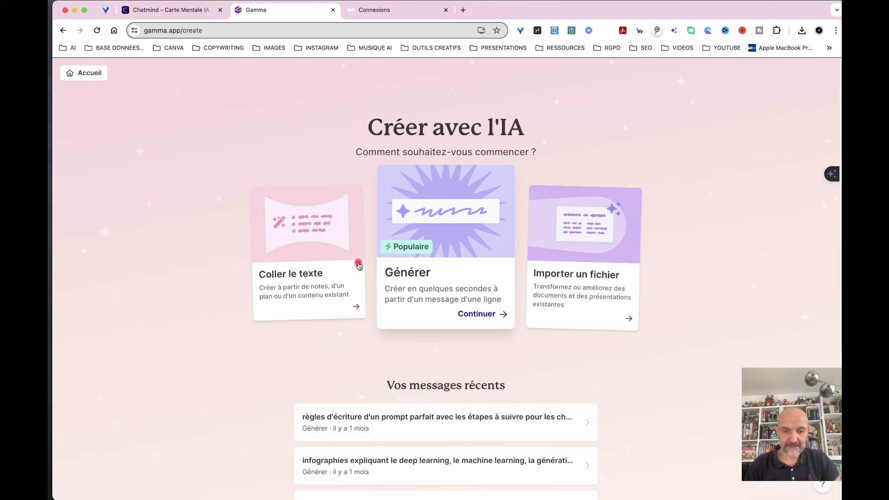
left_click(445, 289)
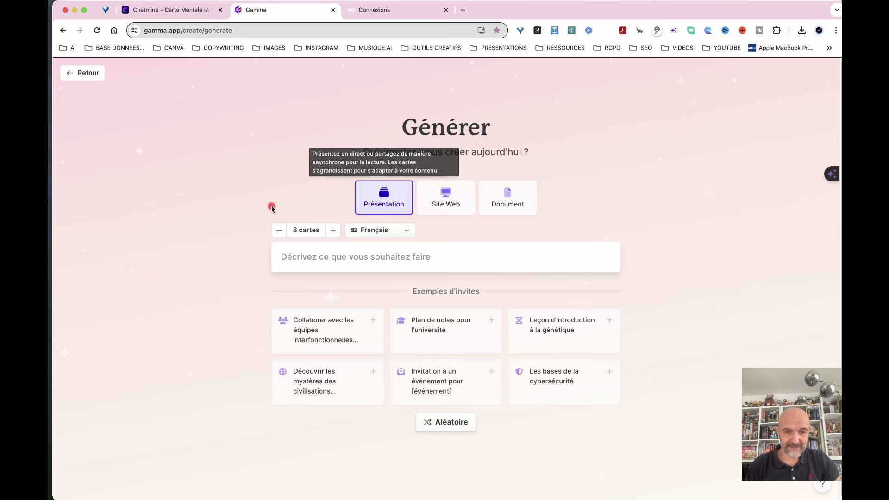
left_click(279, 233)
left_click(328, 263)
type("Les 7 points clés du ma")
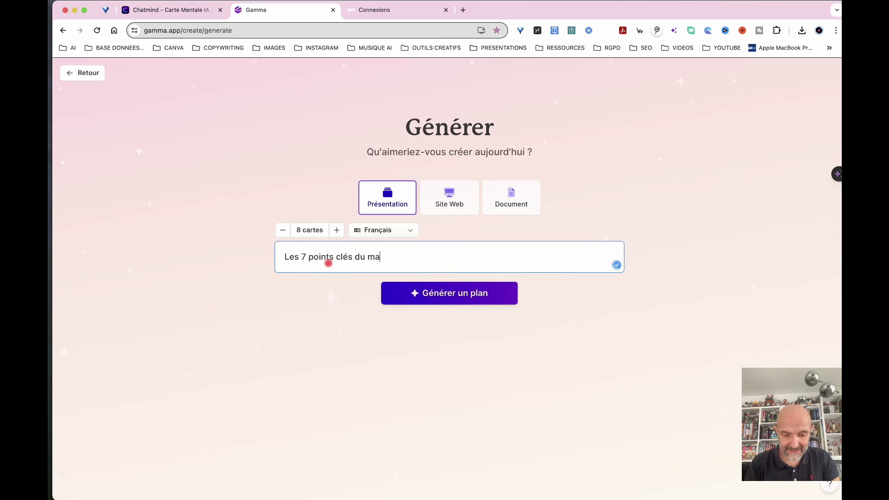
type("rketing digital")
left_click(453, 293)
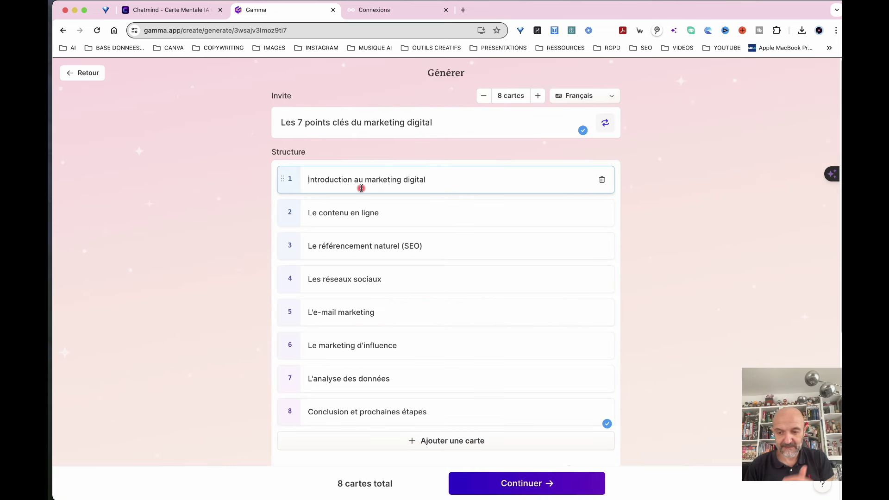
- Review the proposed outline, set the amount of text per card to Detailed, and continue to the theme selection
scroll(439, 325, "down", 3)
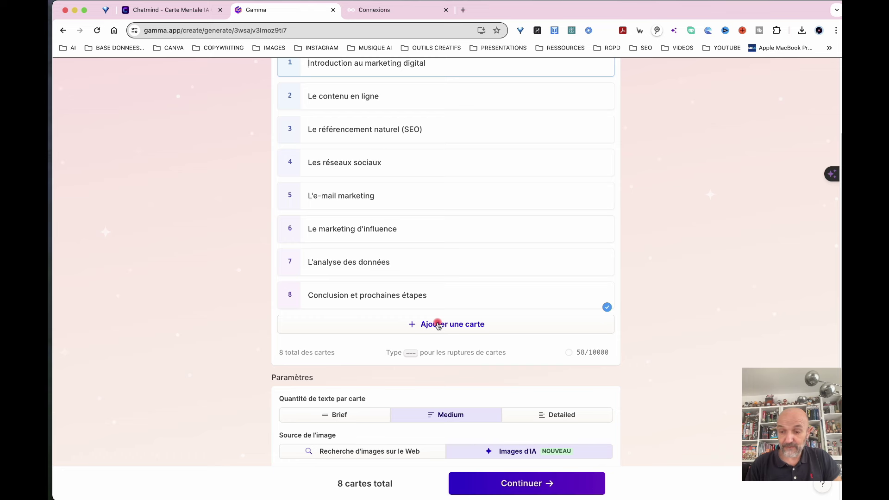
scroll(438, 325, "down", 2)
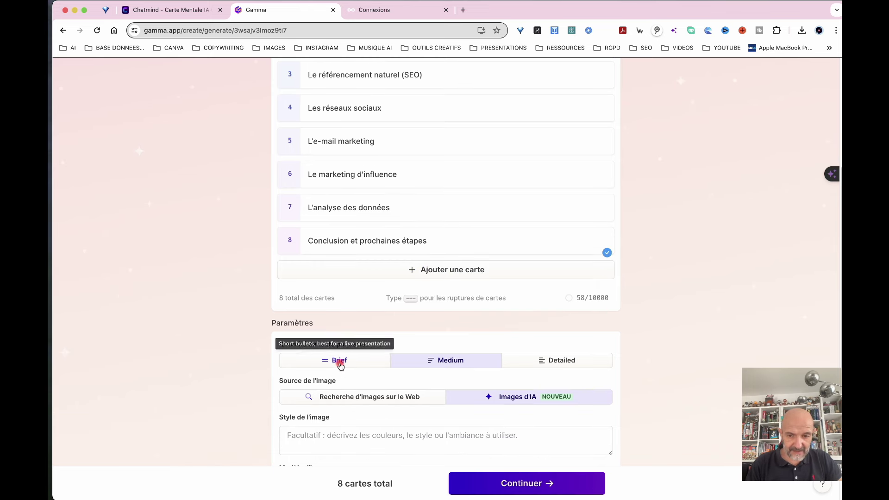
scroll(411, 405, "down", 2)
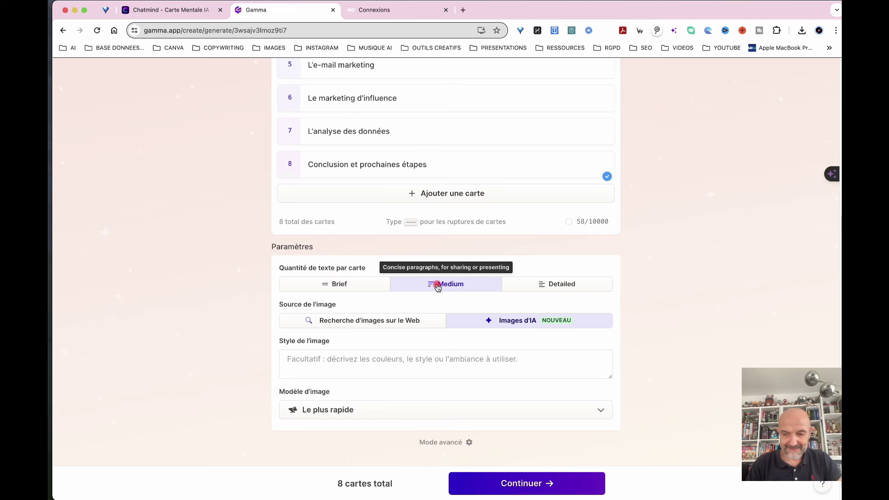
left_click(560, 286)
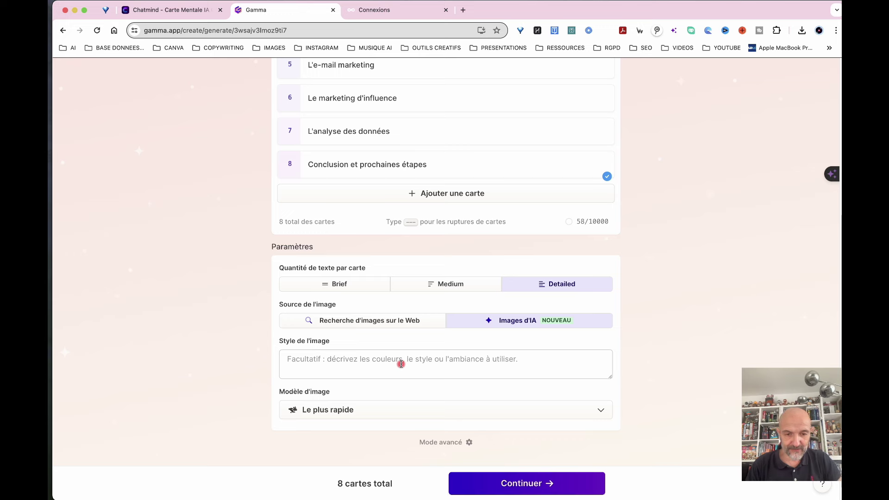
left_click(520, 484)
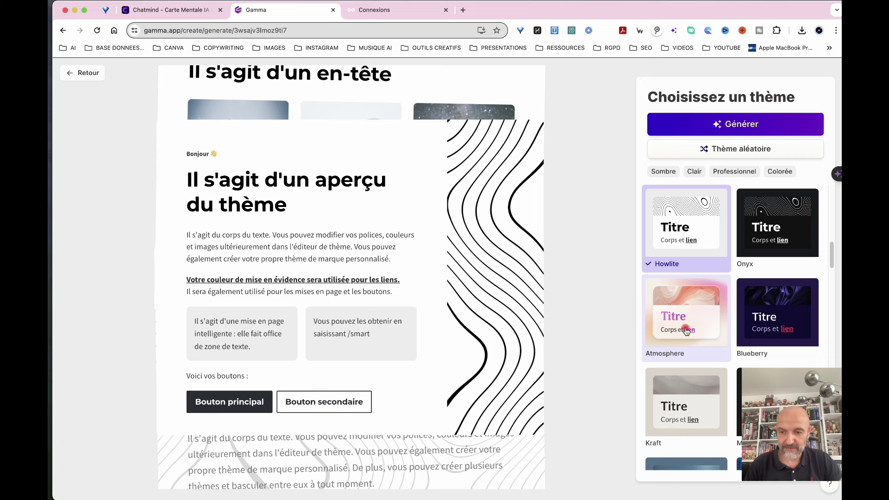
- Browse the available themes, choose Incandescent, and generate the presentation
scroll(686, 331, "down", 4)
scroll(686, 331, "down", 4)
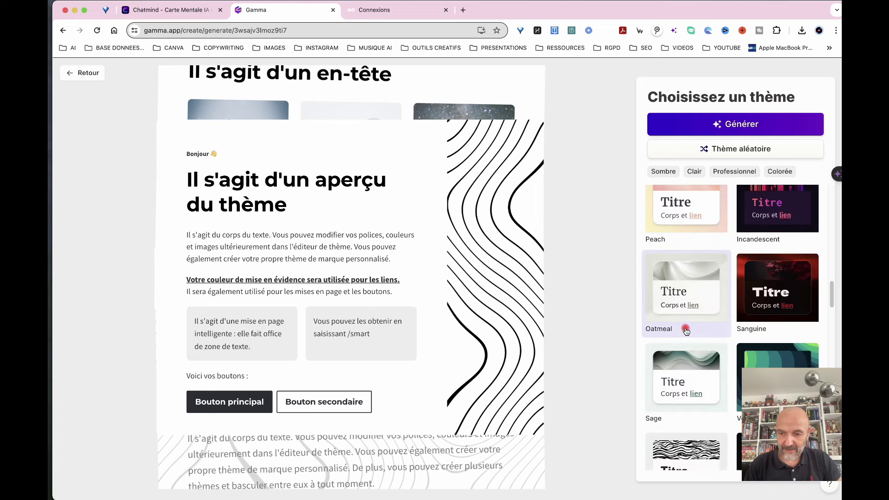
scroll(770, 261, "up", 2)
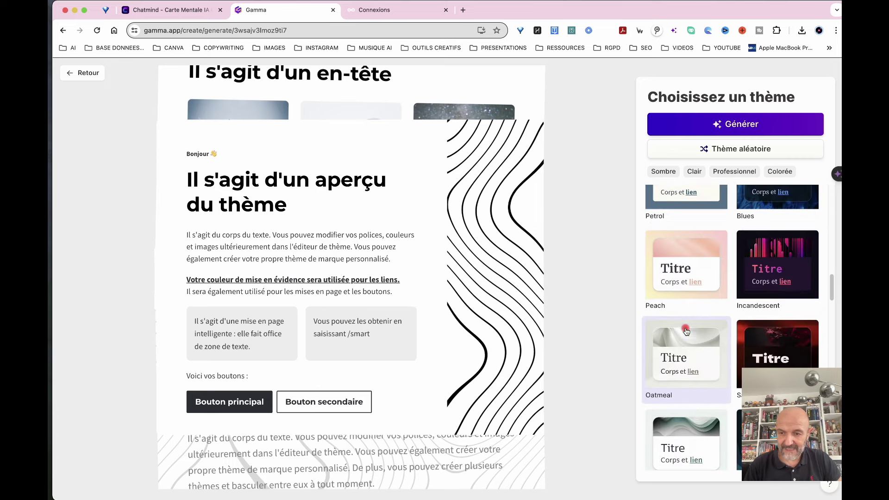
left_click(779, 255)
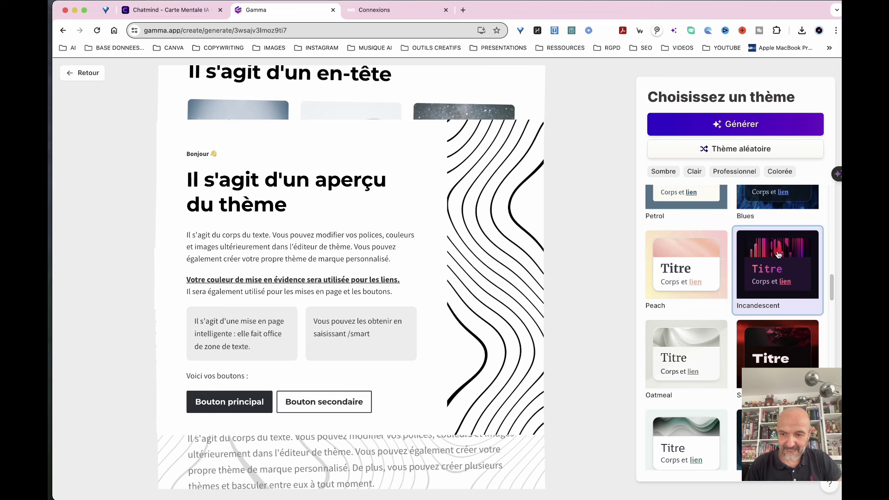
left_click(720, 125)
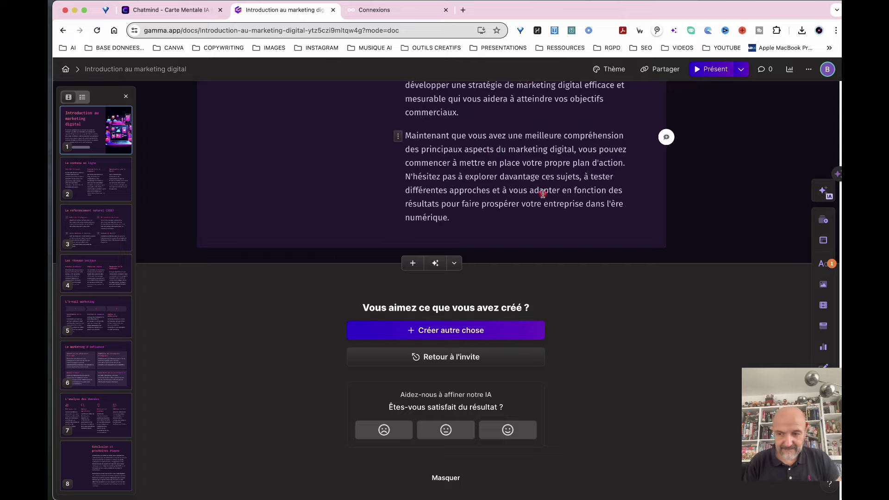
- Review the generated cards from the conclusion back to the introduction, checking their text, layouts and images
scroll(543, 194, "up", 10)
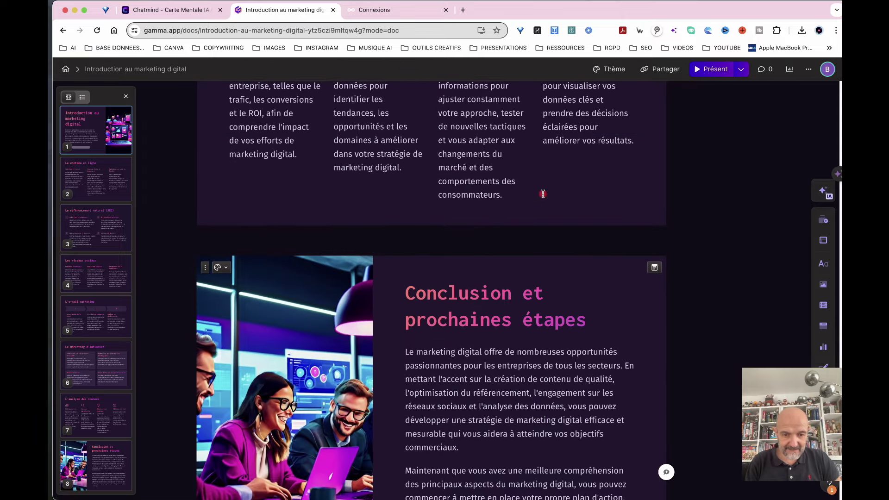
scroll(543, 194, "up", 15)
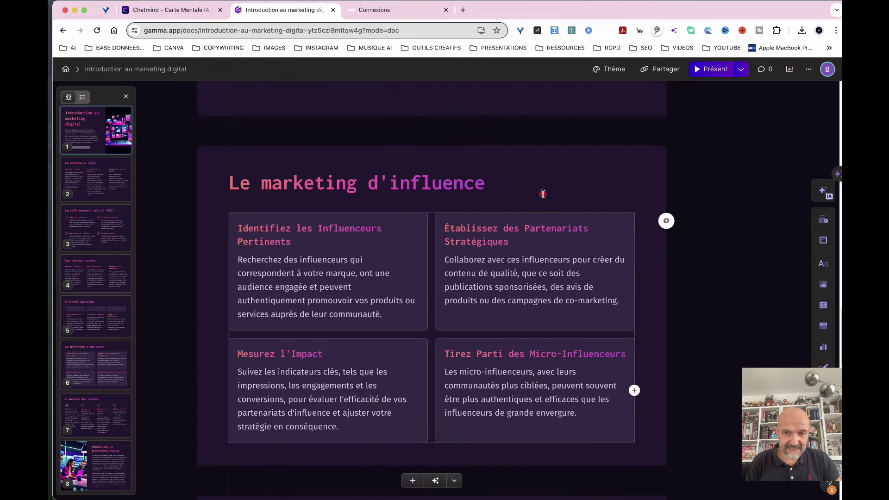
scroll(543, 194, "up", 15)
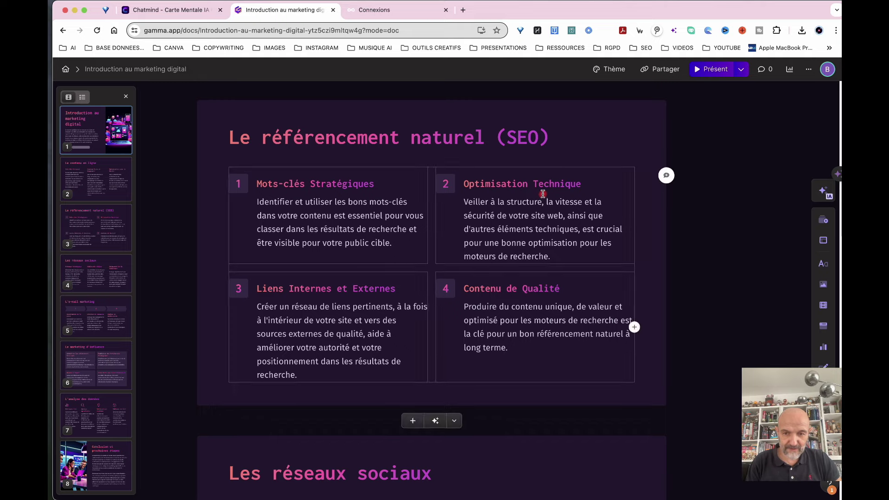
scroll(543, 193, "up", 8)
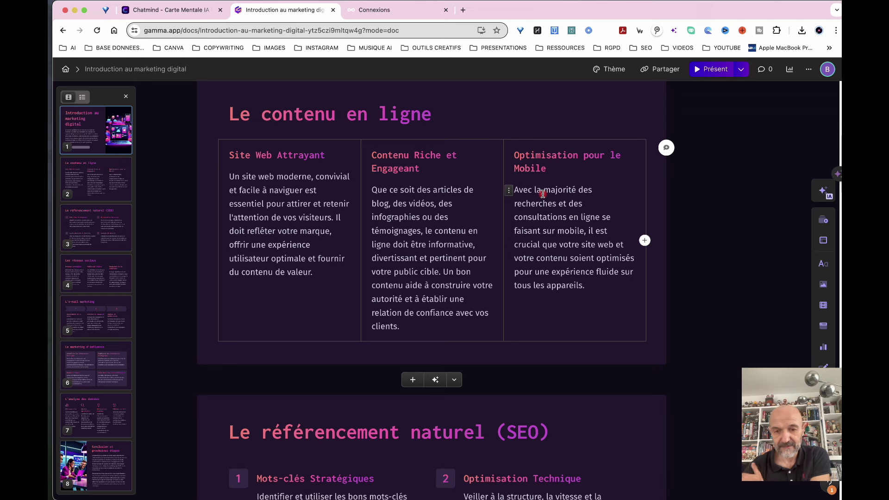
scroll(454, 227, "up", 10)
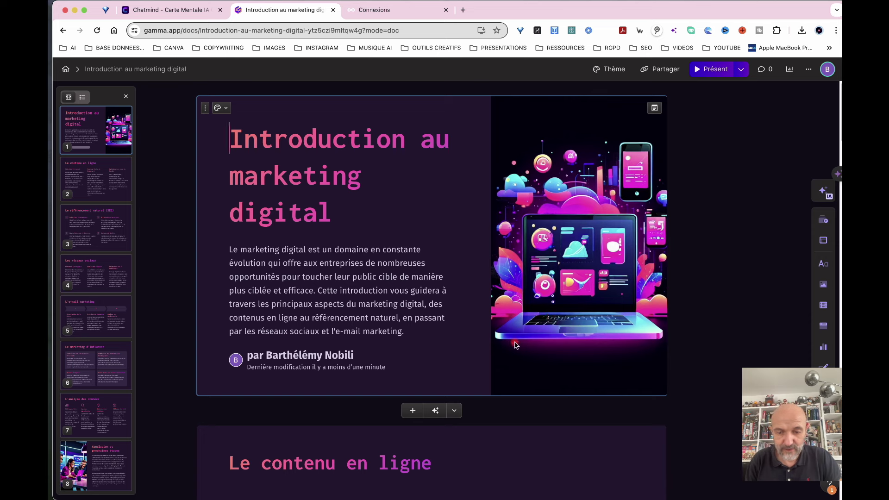
scroll(563, 336, "down", 1)
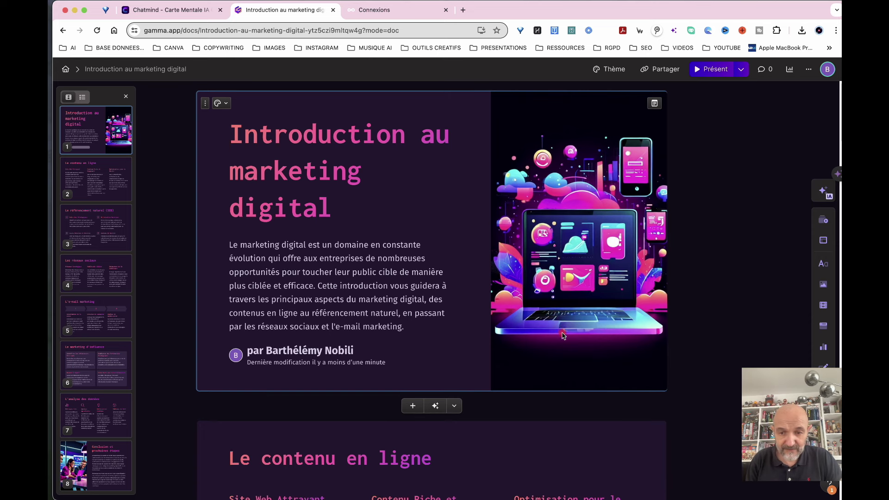
- Select the introduction card's image and look over the basic blocks that can be added to a card
left_click(570, 299)
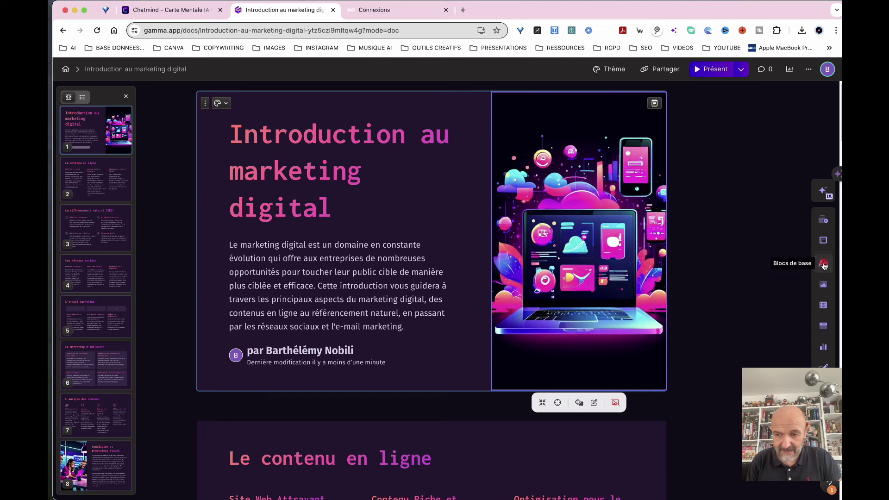
left_click(824, 265)
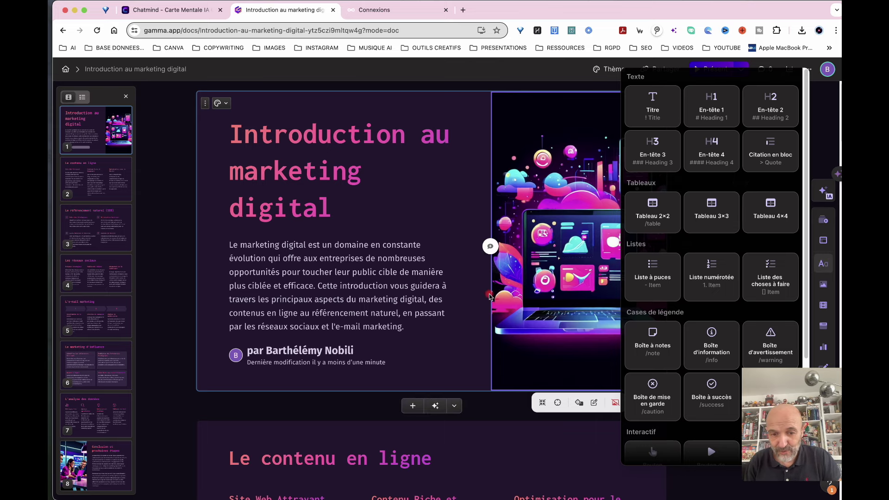
left_click(419, 327)
key("super+Down")
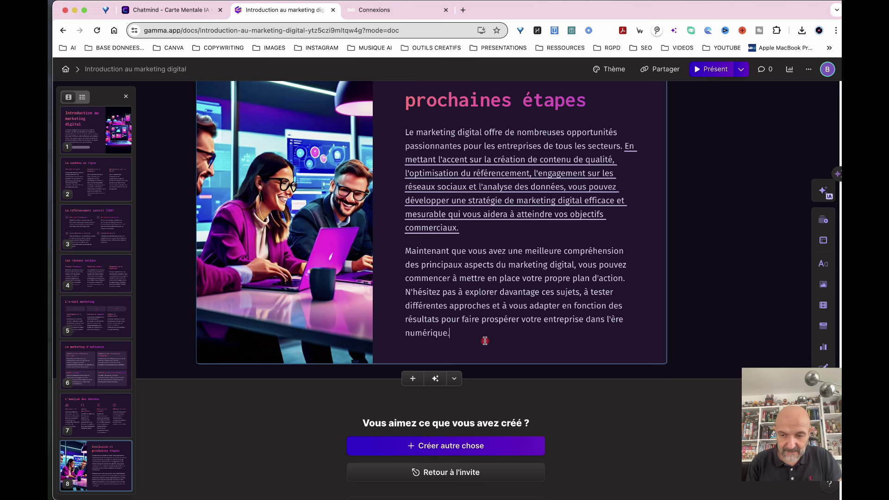
left_click(485, 341)
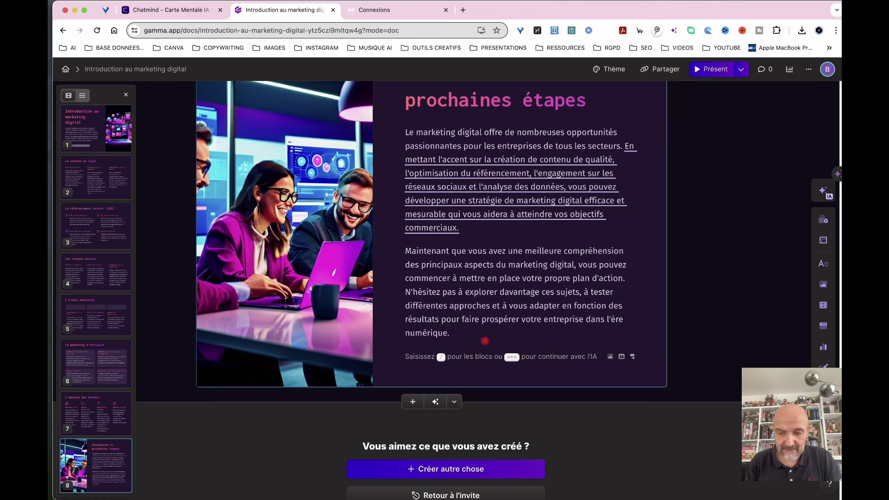
type("/")
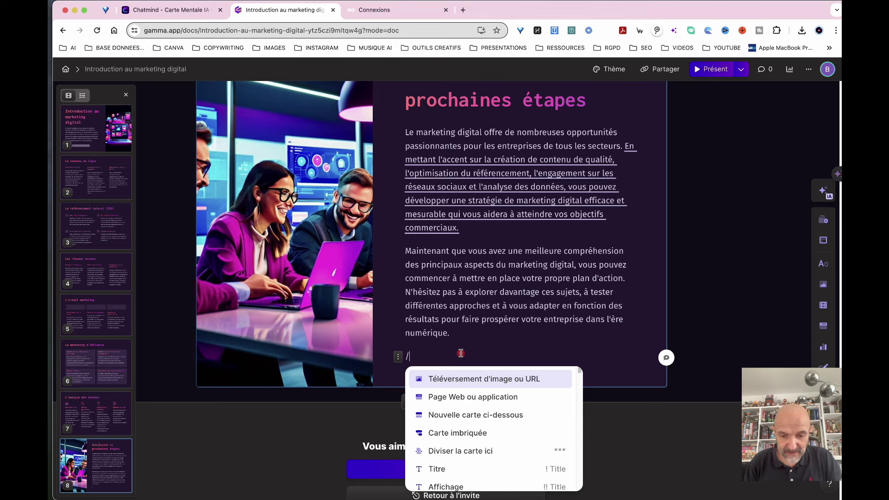
left_click(477, 405)
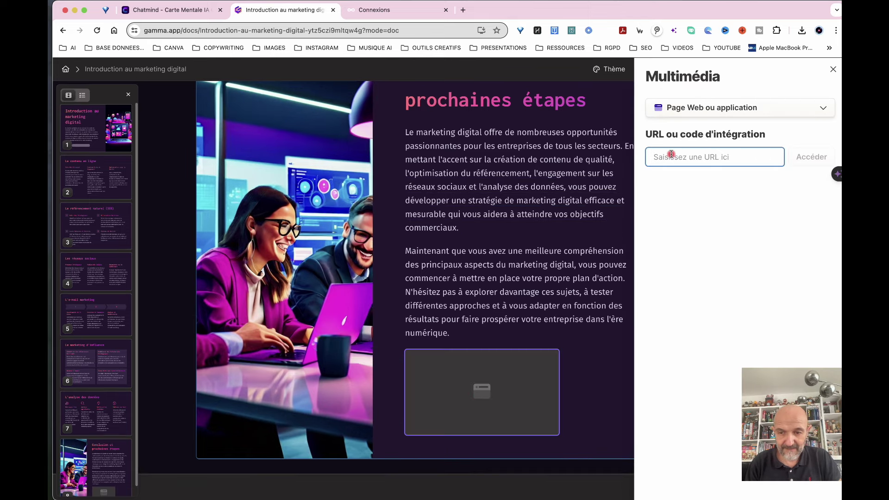
type("www.google.com")
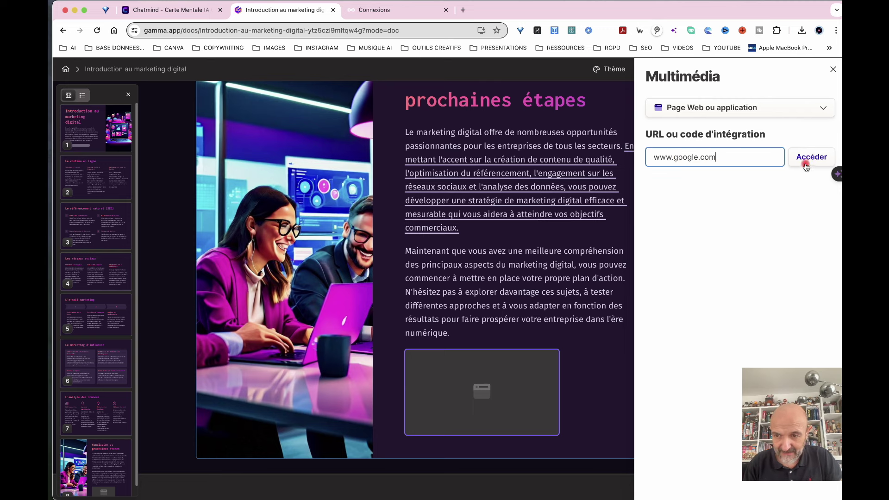
left_click(808, 158)
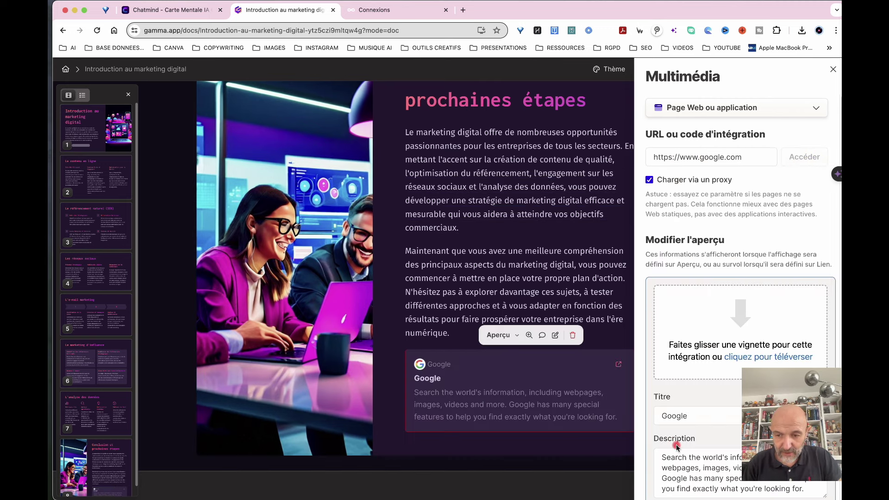
- Translate the Google preview's description into French with DeepL, insert the translation in its place, and close the media settings
scroll(677, 447, "down", 3)
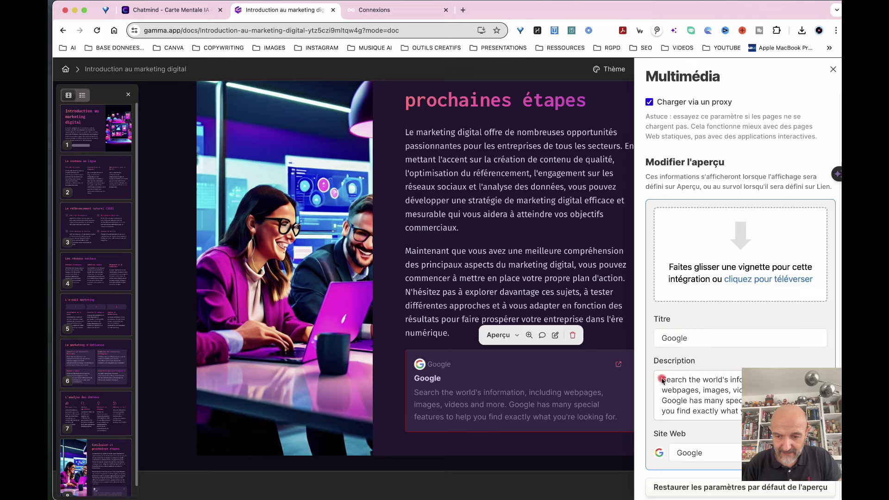
left_click_drag(662, 380, 712, 412)
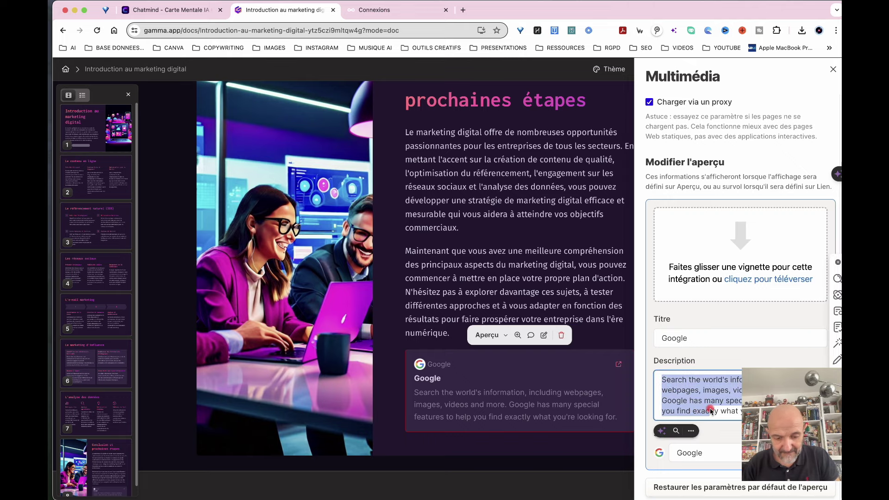
key("super+c")
key("super+c")
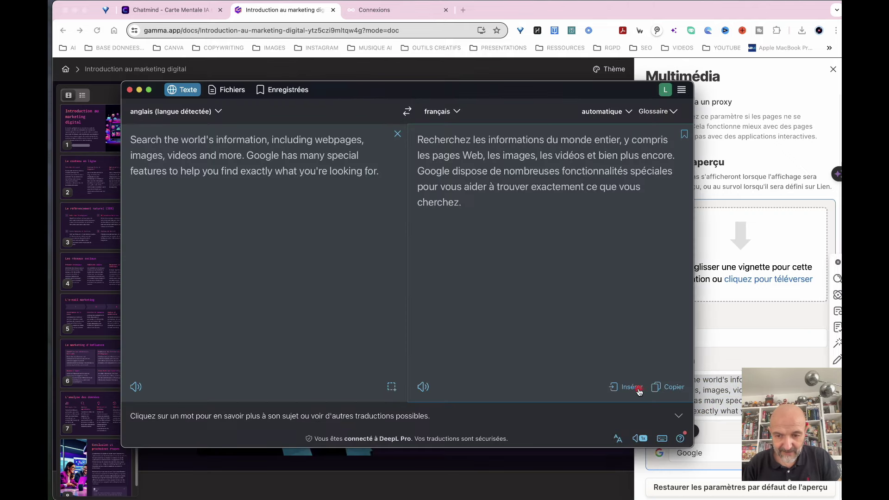
left_click(638, 392)
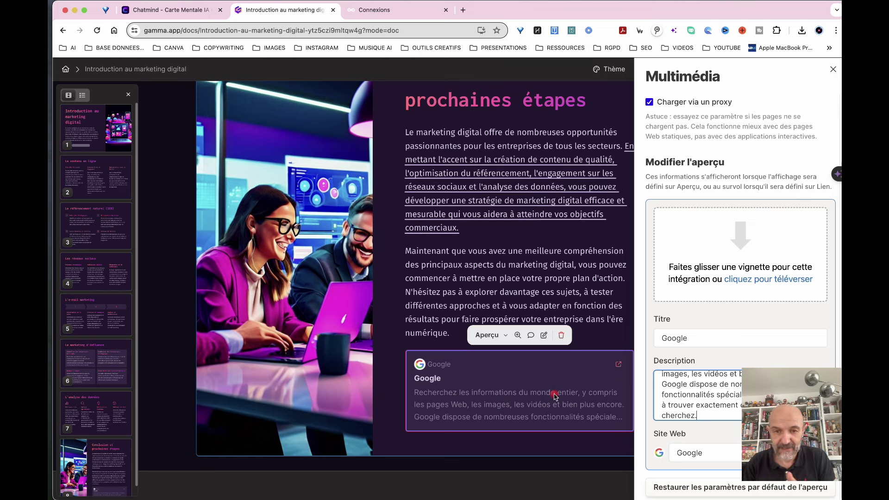
key("Escape")
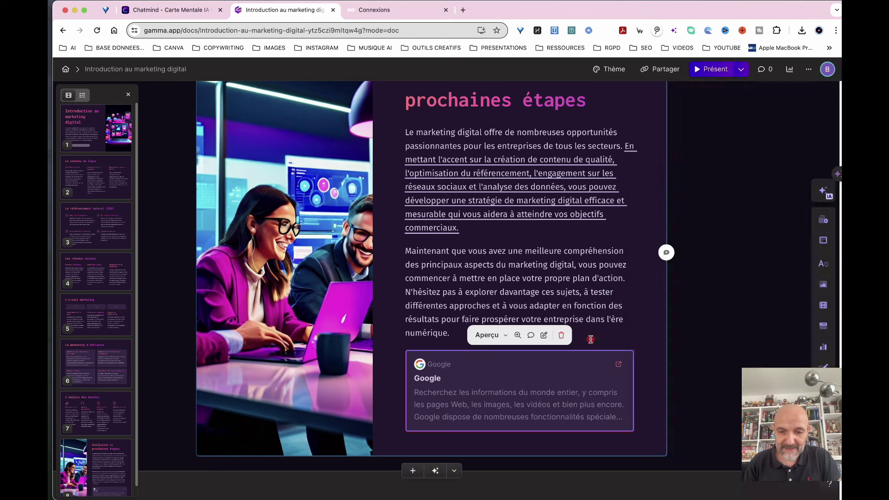
- Add a new paragraph after "numérique." on the conclusion card and have the AI continue the text with +++
left_click(454, 330)
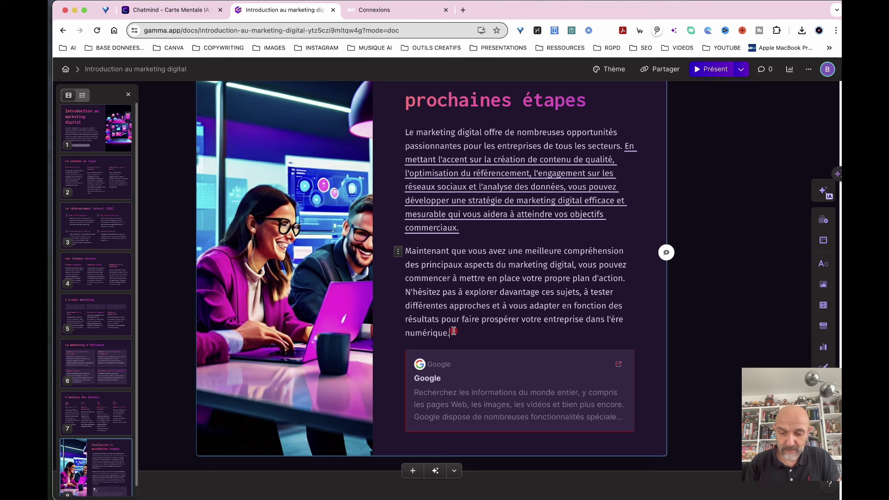
key("Return")
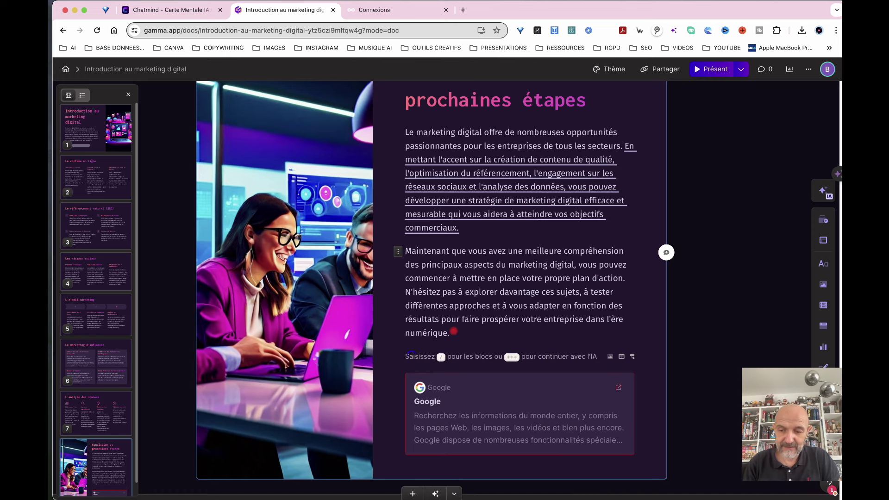
type("+++")
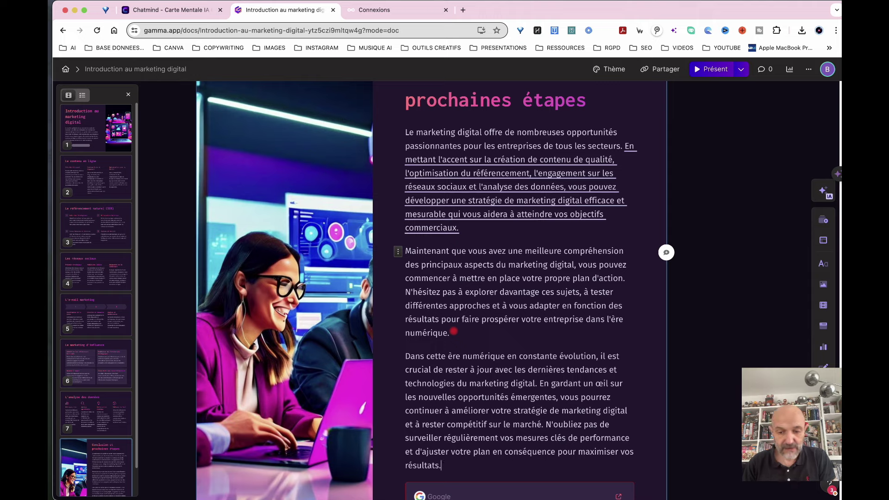
- Switch to Chatmind and generate a mind map from the prompt "Les 8 grands axes du marketing digital"
scroll(468, 394, "down", 3)
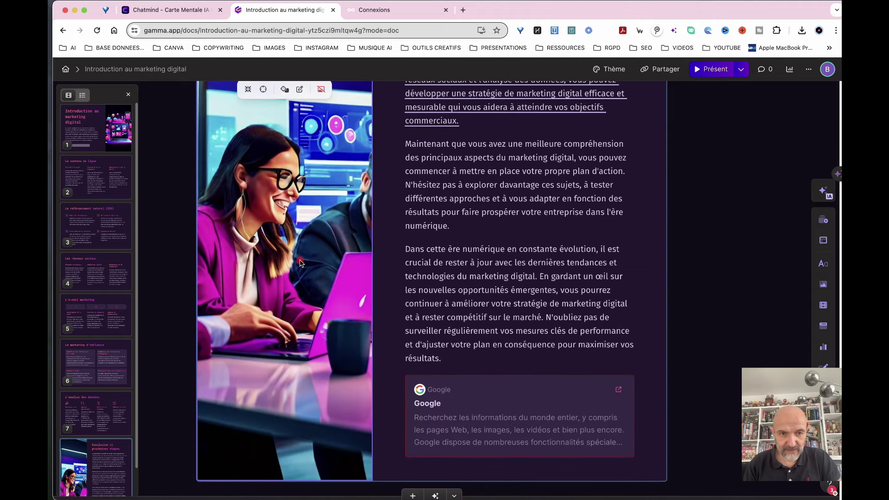
scroll(301, 263, "up", 1)
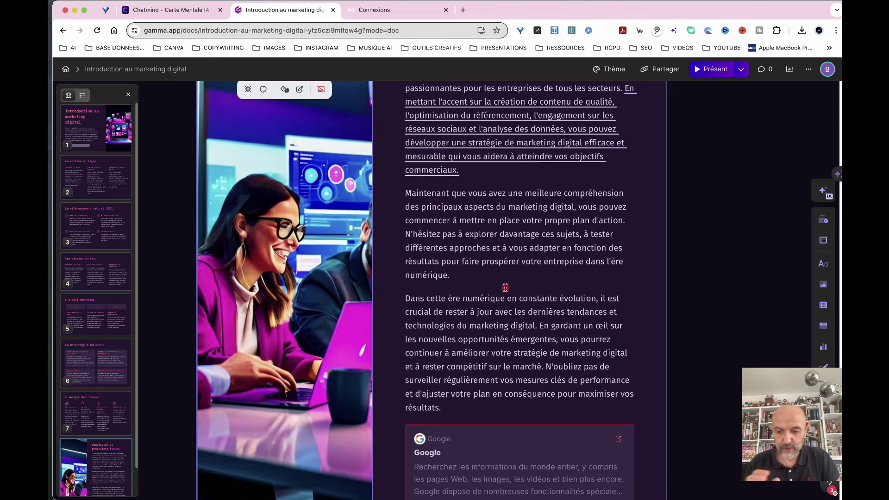
left_click(169, 10)
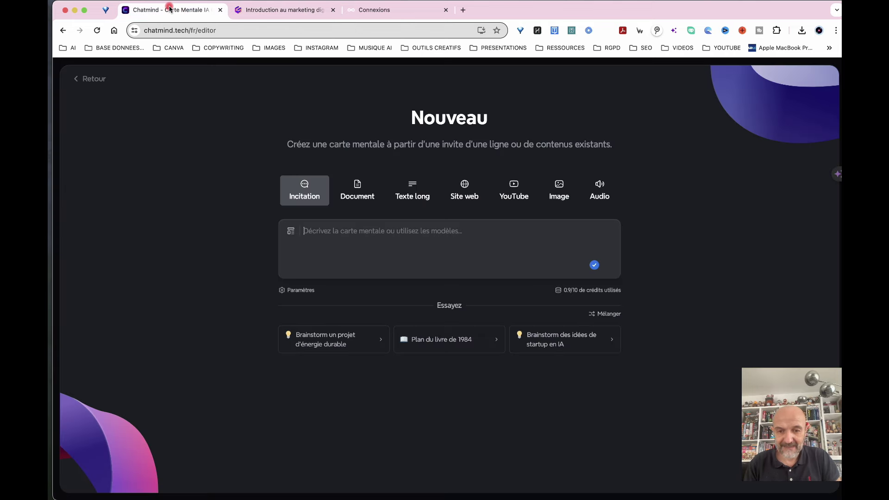
left_click(355, 237)
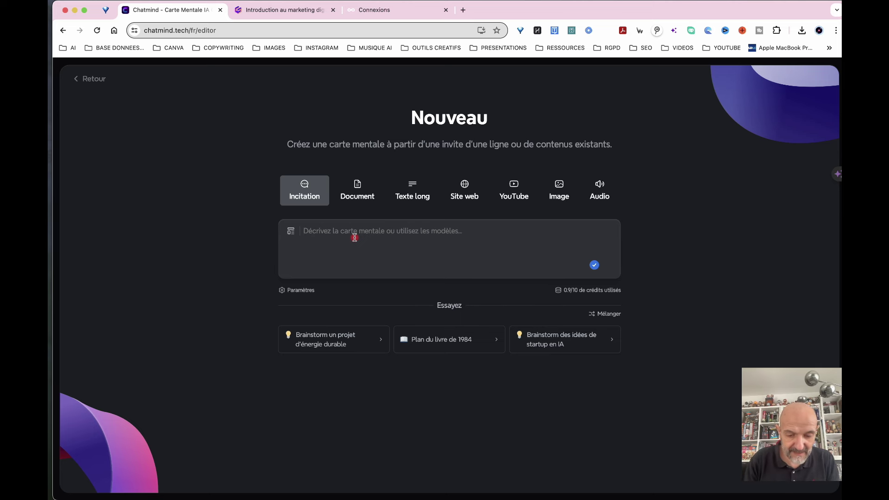
type("Les 8 grands axes du marketing digital")
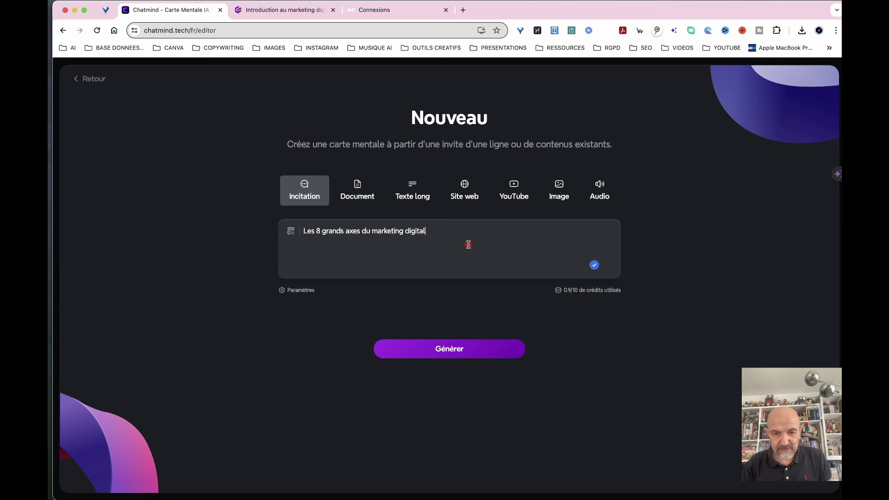
left_click(460, 353)
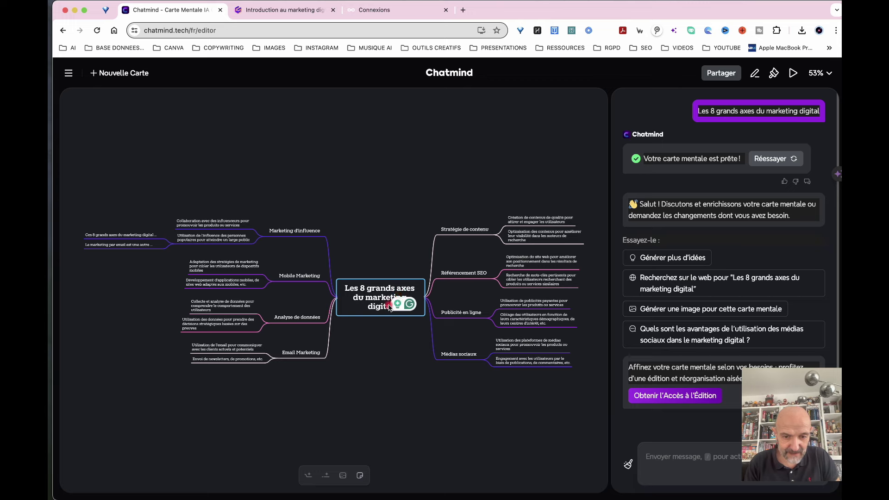
- Examine the generated mind map's branches and sub-branches on both sides of the central topic
scroll(484, 267, "up", 5)
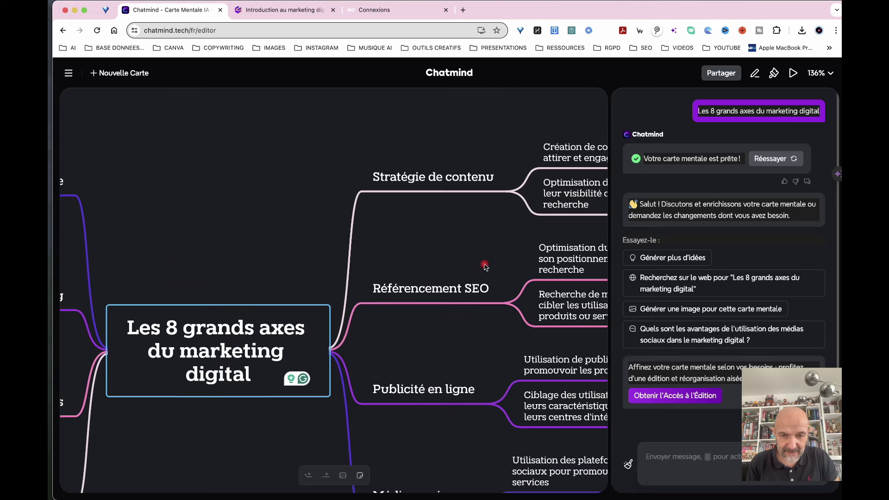
scroll(485, 267, "right", 5)
scroll(485, 267, "down", 1)
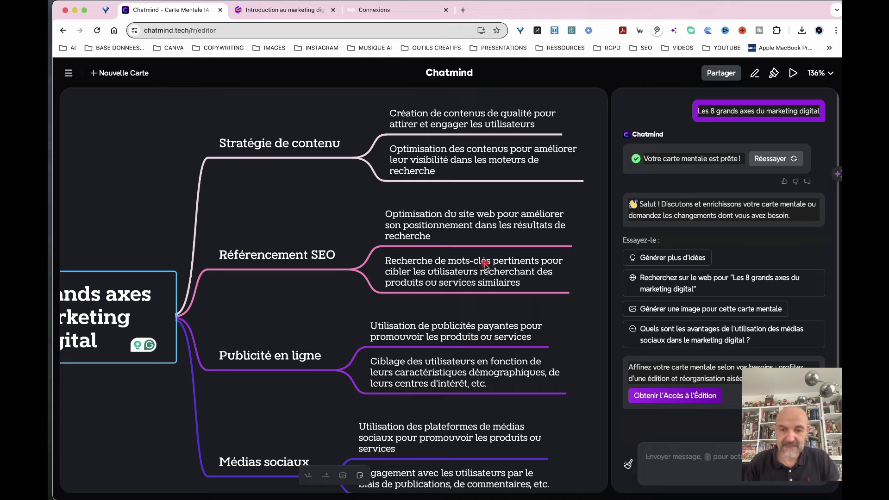
scroll(472, 348, "down", 3)
scroll(471, 347, "left", 1)
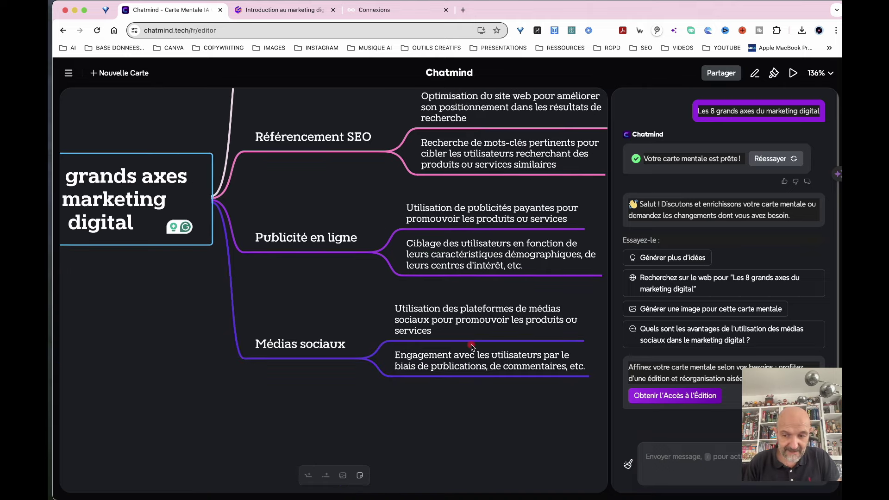
scroll(472, 347, "left", 10)
scroll(471, 347, "up", 2)
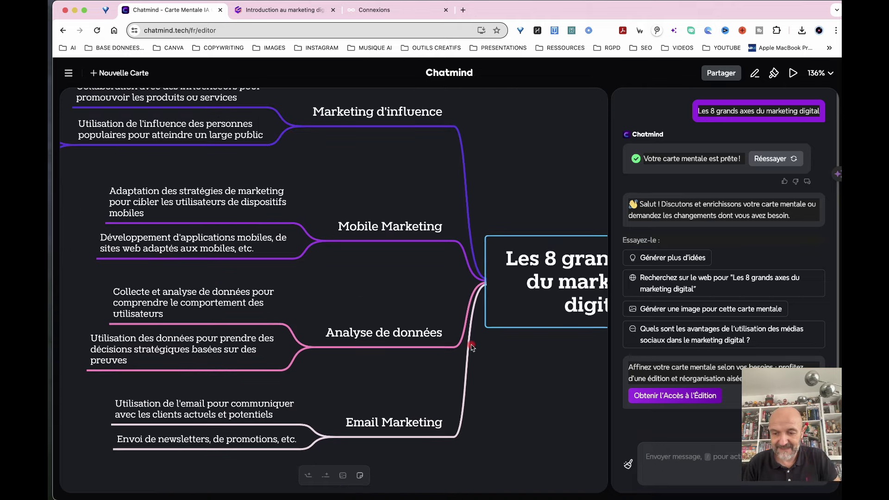
scroll(472, 347, "up", 2)
scroll(472, 347, "left", 1)
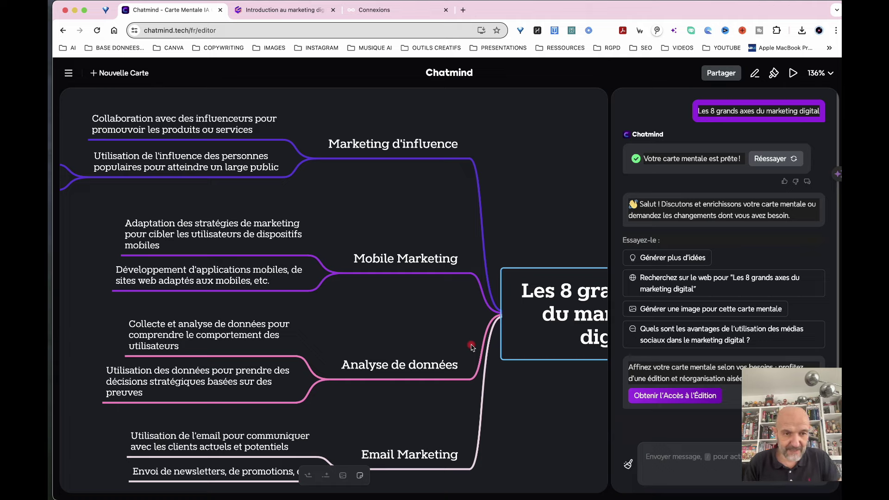
scroll(472, 347, "down", 5)
scroll(472, 347, "right", 3)
scroll(472, 348, "down", 2)
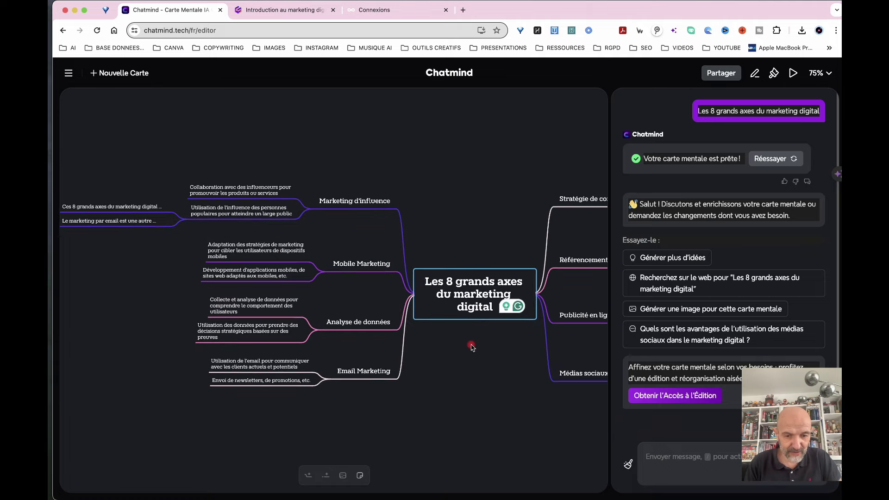
scroll(472, 348, "right", 1)
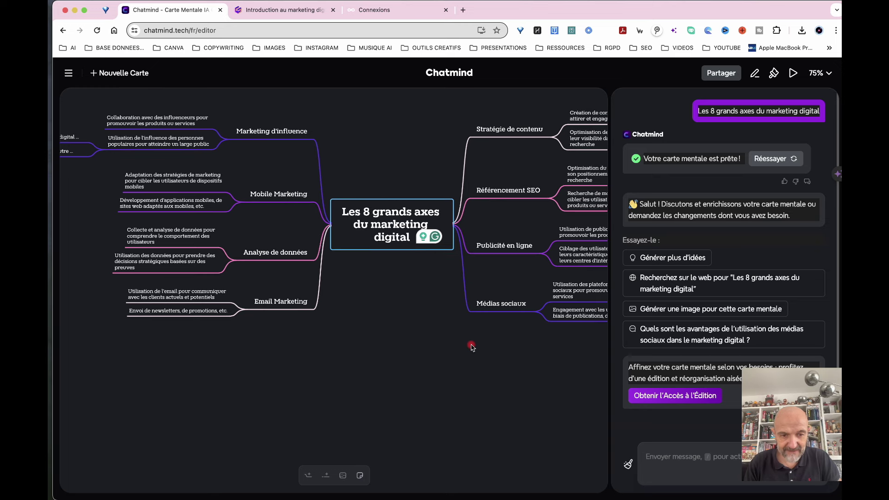
scroll(472, 347, "left", 2)
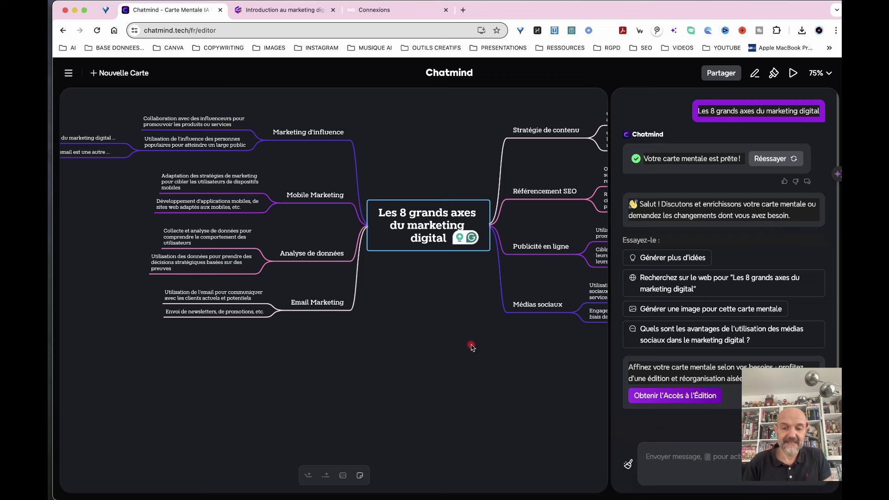
scroll(507, 273, "right", 10)
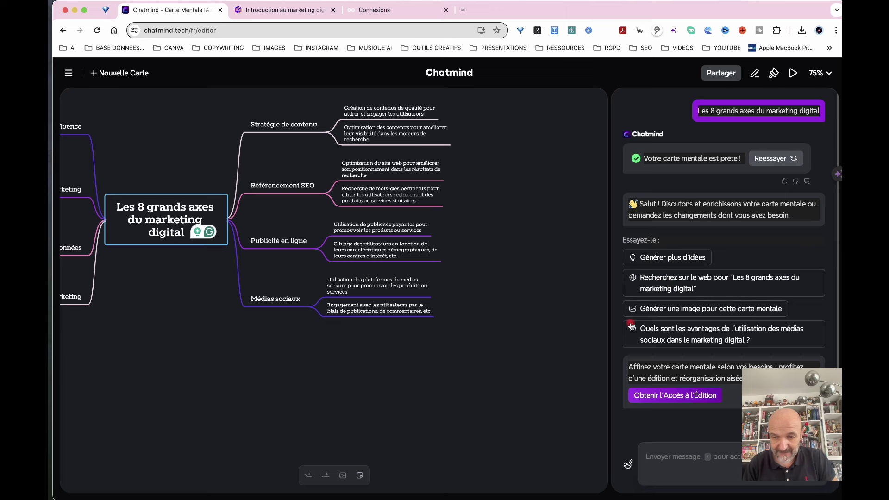
- Select the user-engagement node under "Médias sociaux" and bring up the chat's available AI commands with /
left_click(357, 313)
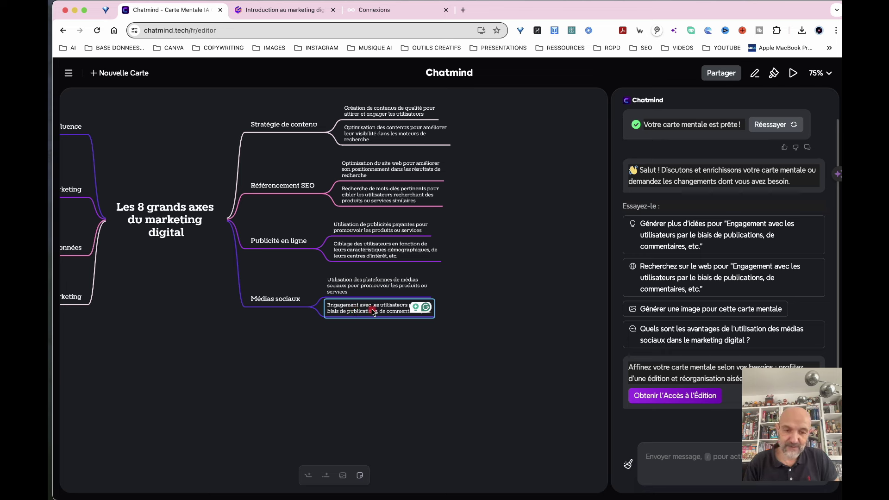
left_click(672, 458)
type("/")
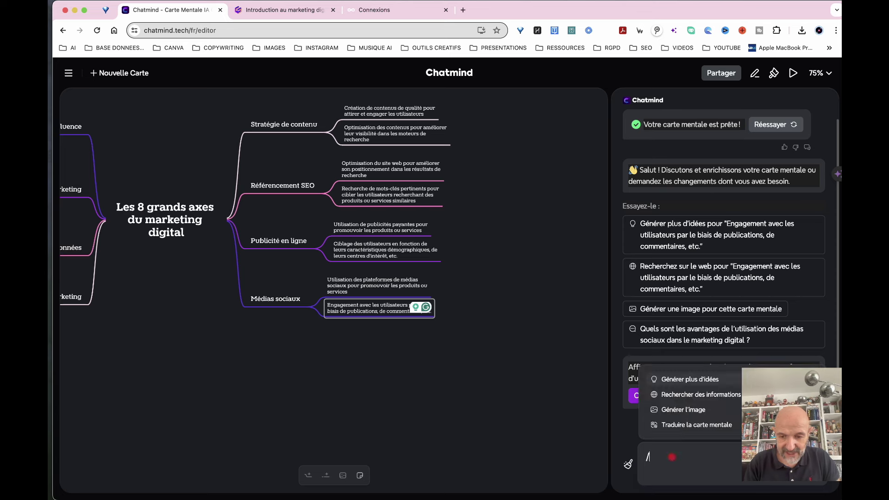
left_click(726, 377)
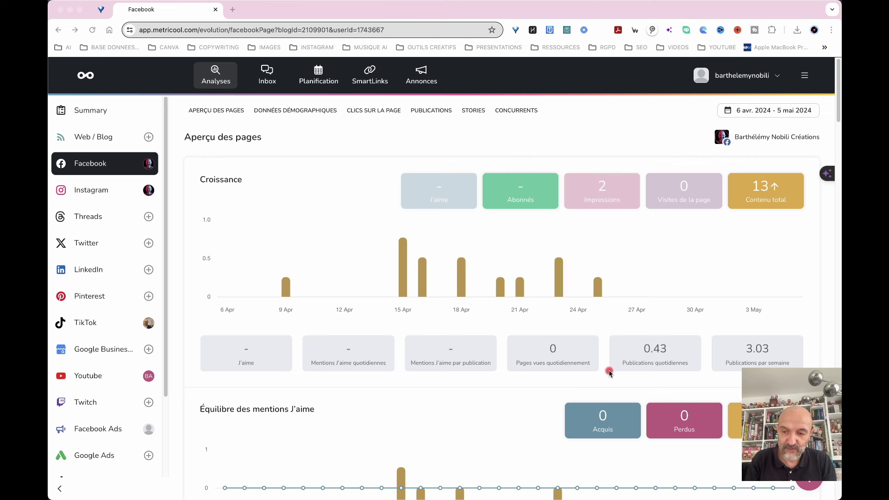
- In Metricool, start a new publication in the planning calendar for 7 May 2024 at 9:00
left_click(365, 253)
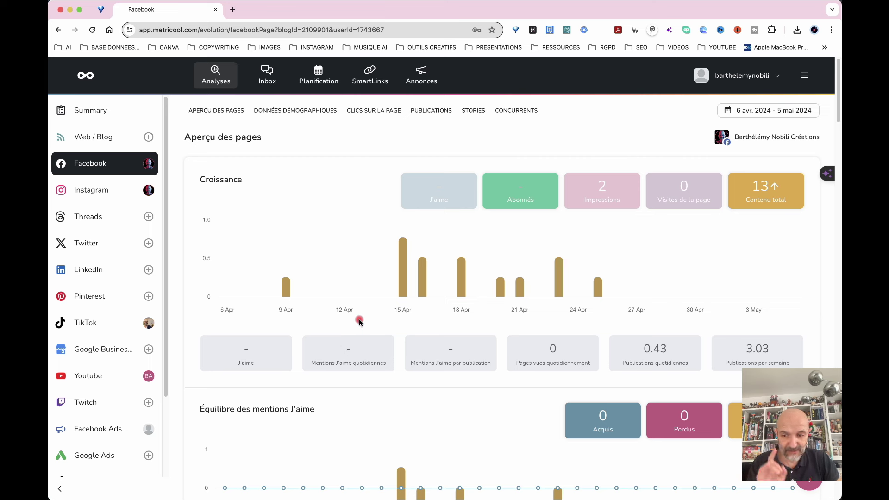
left_click(319, 79)
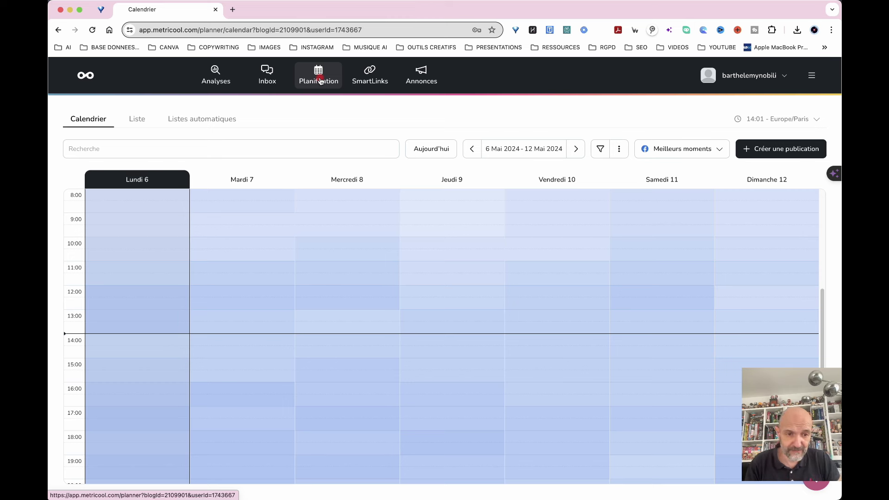
left_click(204, 218)
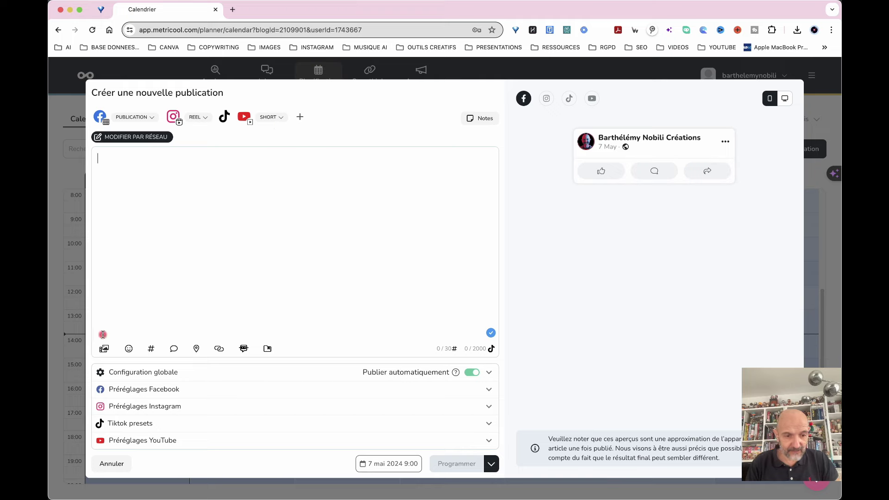
- Attach the video "LES 5 CLES DE LA COMMUNICATION VISUELLE (Vidéo mobile).mp4" from the computer's A FAIRE folder to the publication
left_click(105, 351)
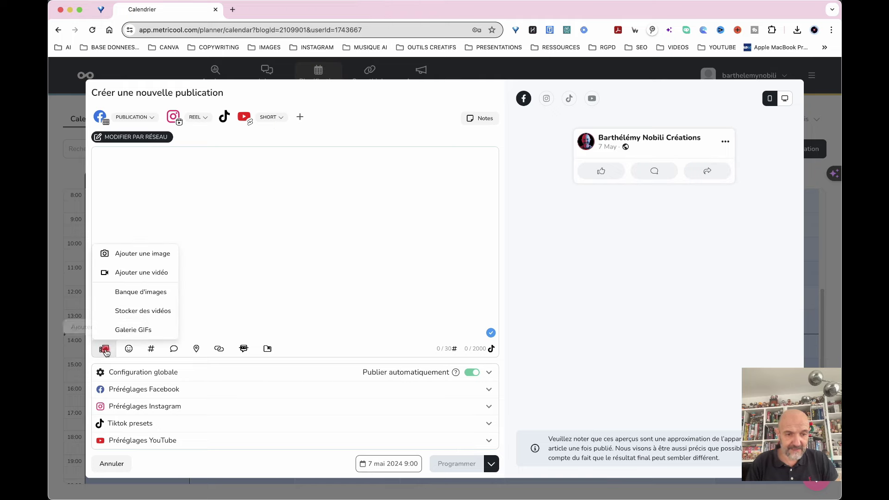
left_click(153, 273)
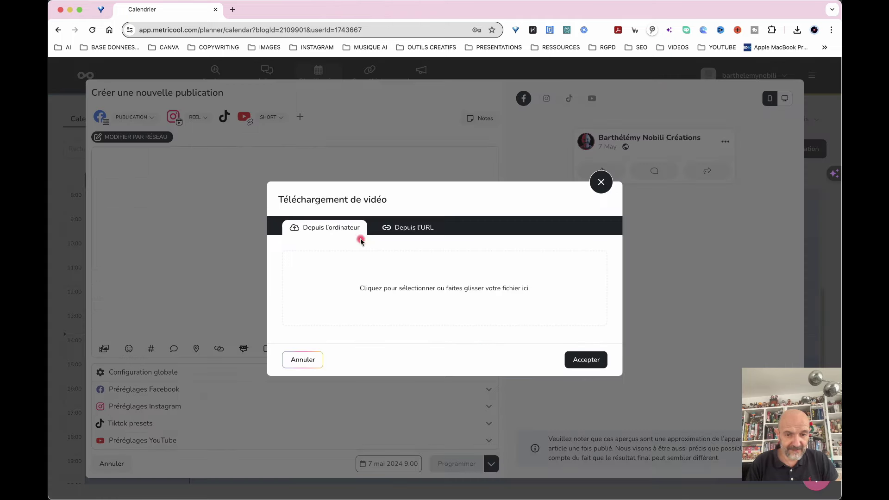
left_click(385, 288)
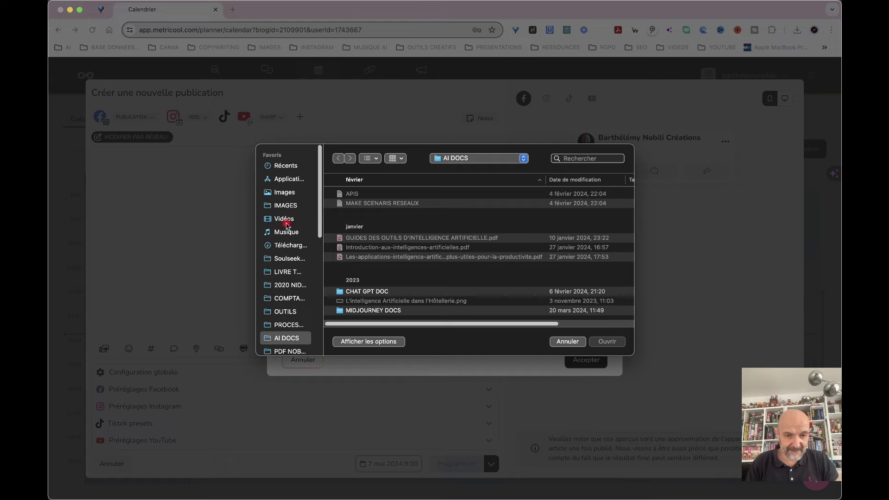
left_click(285, 222)
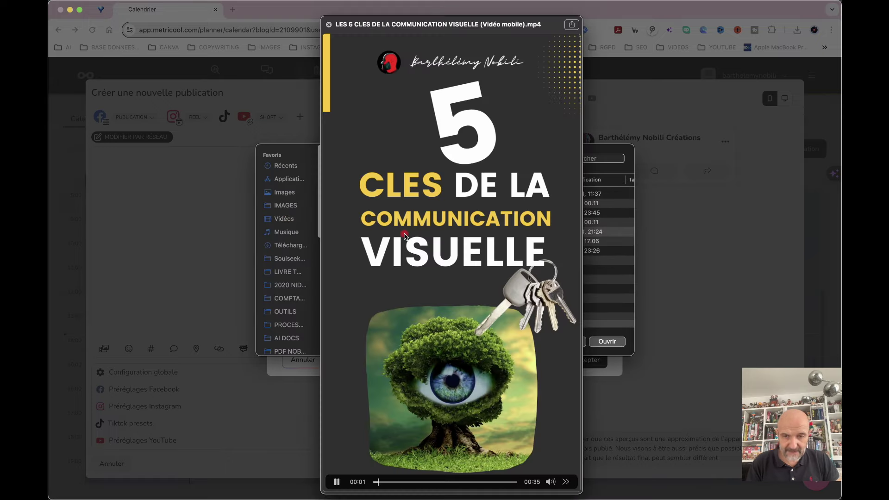
key("space")
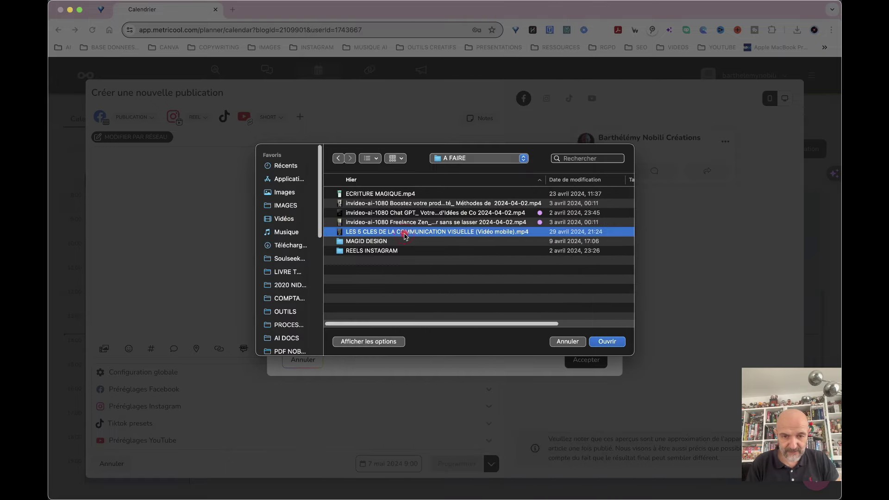
key("Return")
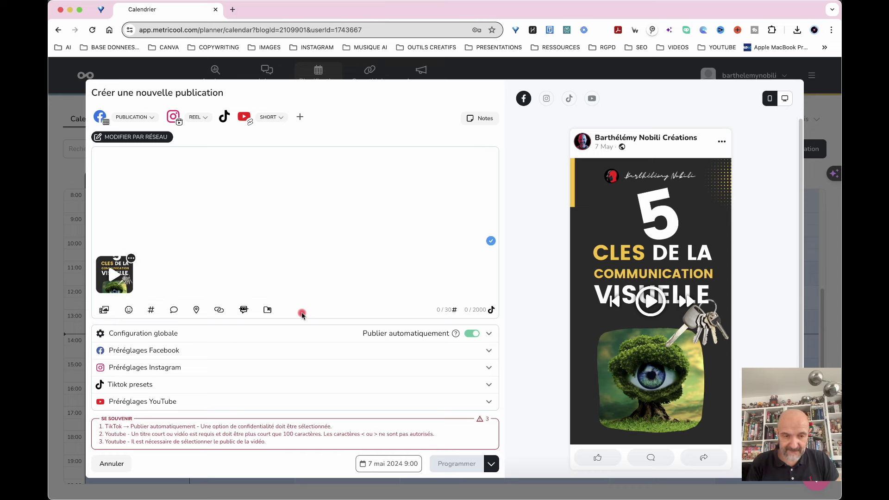
- Write the publication caption "Les 5 clés de la communication visuelle" and add line breaks after it
left_click(119, 165)
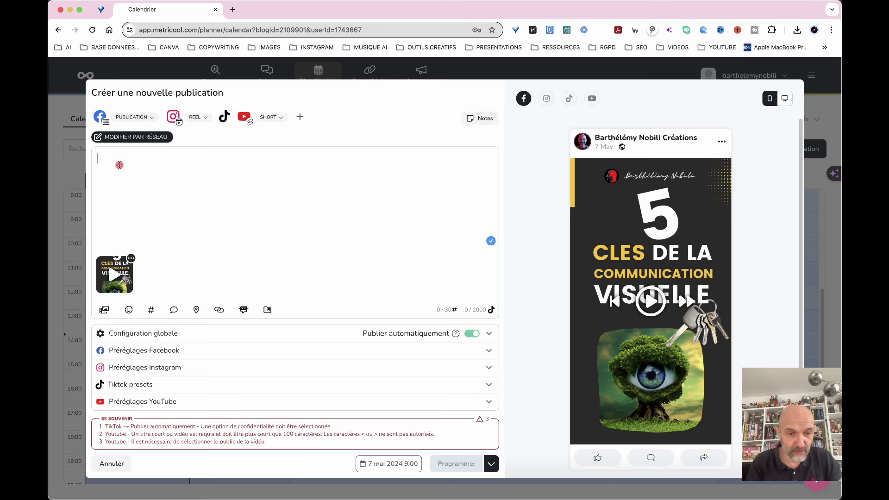
type("Les ")
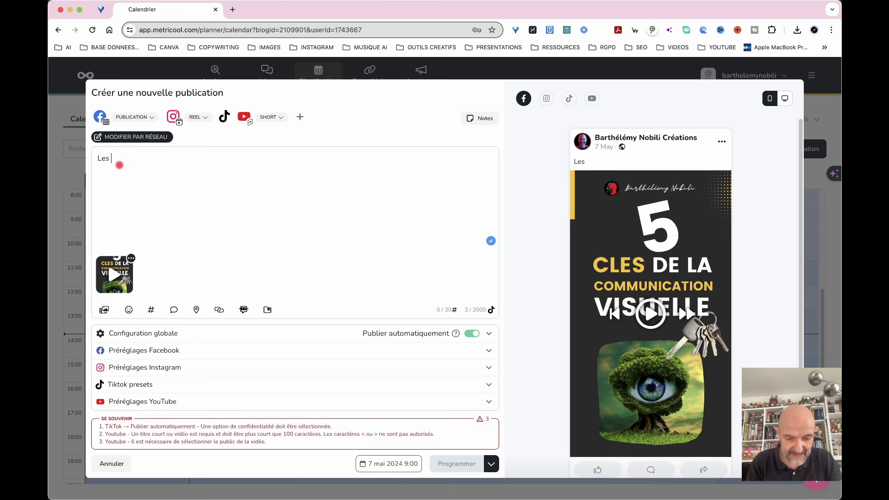
type("5 clés d")
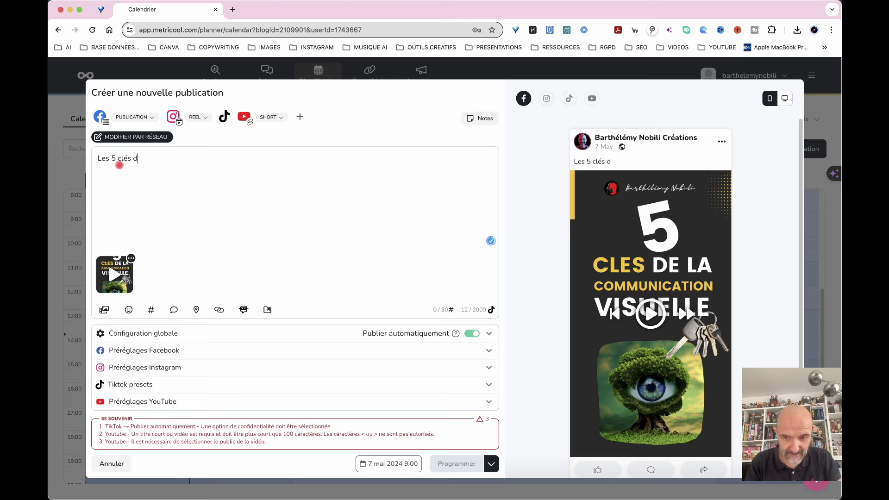
type("e la communication visuelle")
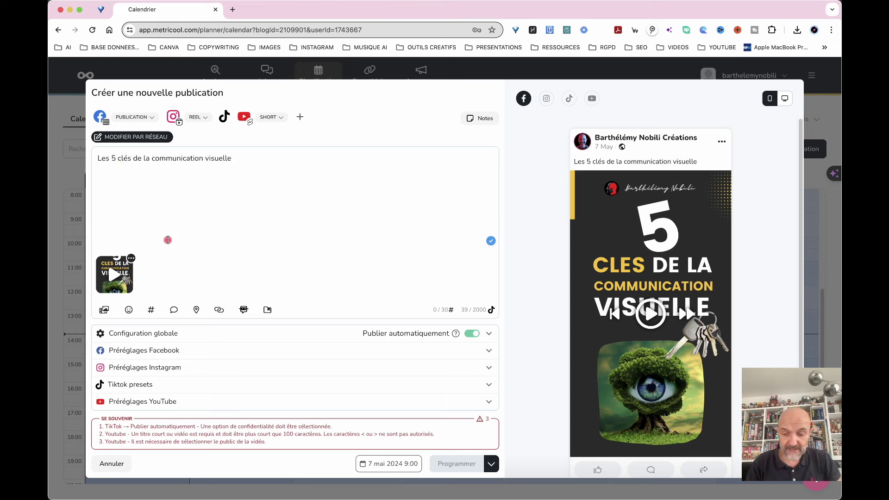
key("Return")
key("Return")
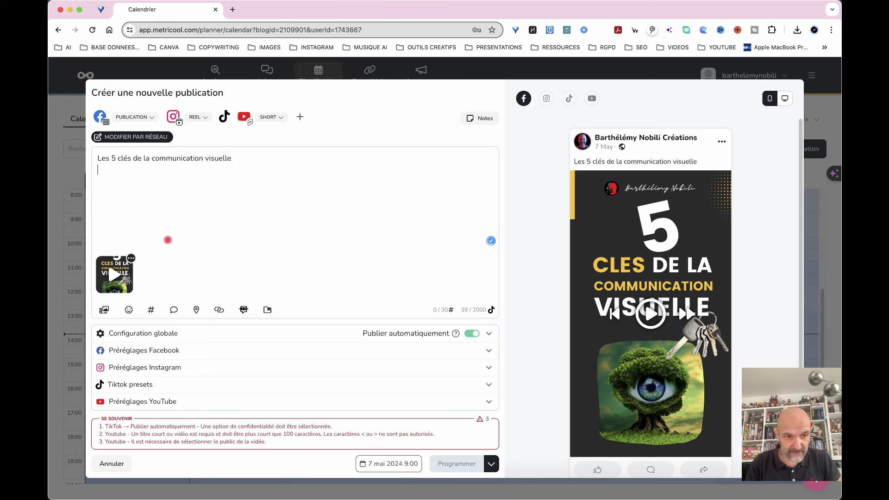
- Open the hashtag search and look through the suggested Instagram hashtags
left_click(152, 310)
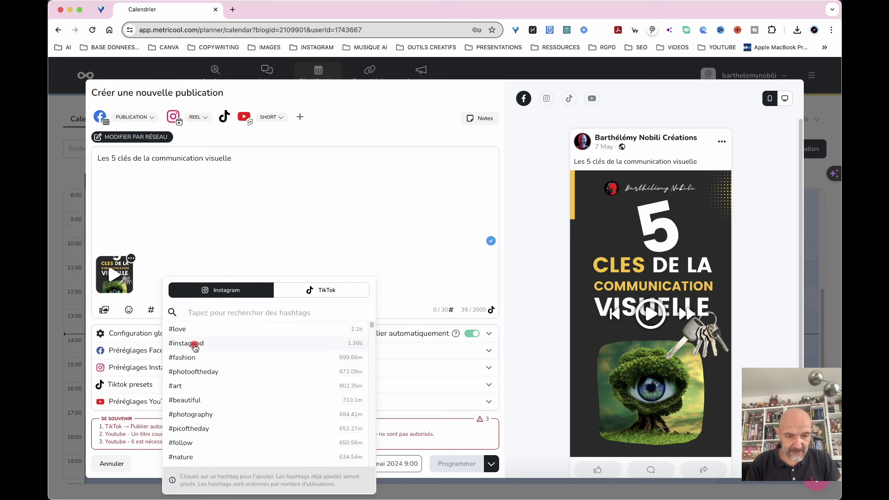
scroll(297, 422, "down", 1)
scroll(296, 423, "down", 5)
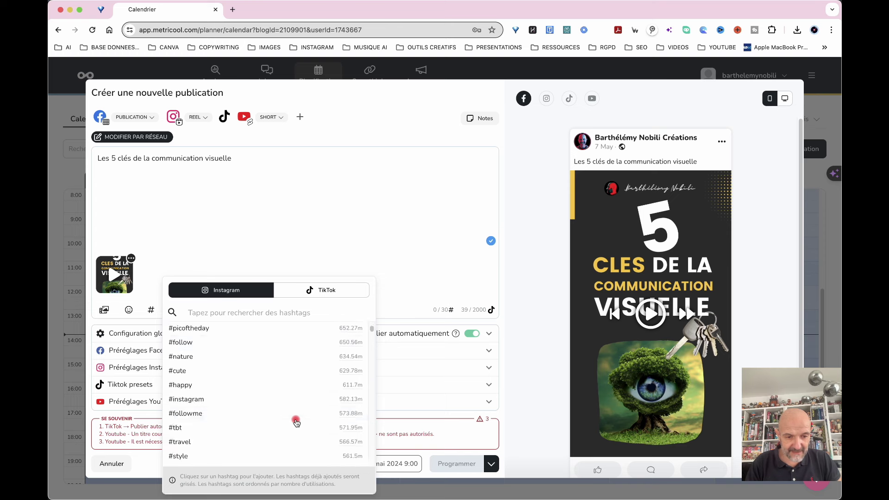
scroll(297, 423, "down", 3)
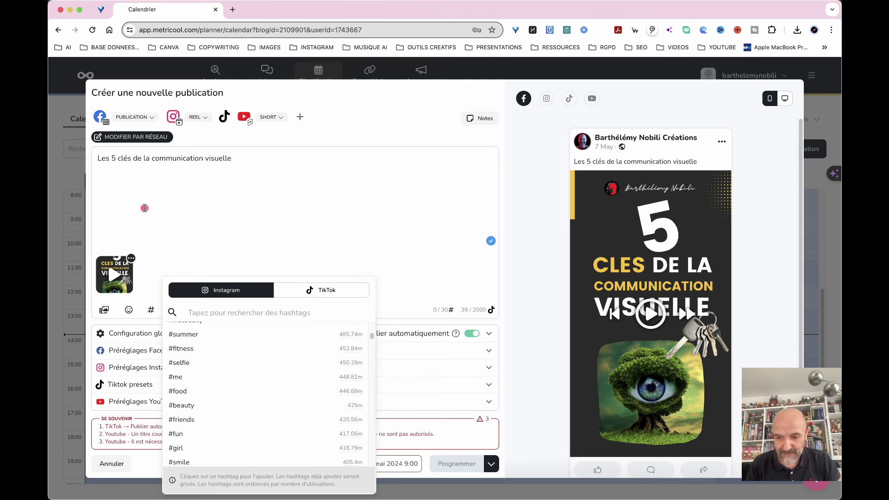
- Close the hashtag search and set the TikTok preset for who can see the post to Publique
left_click(145, 207)
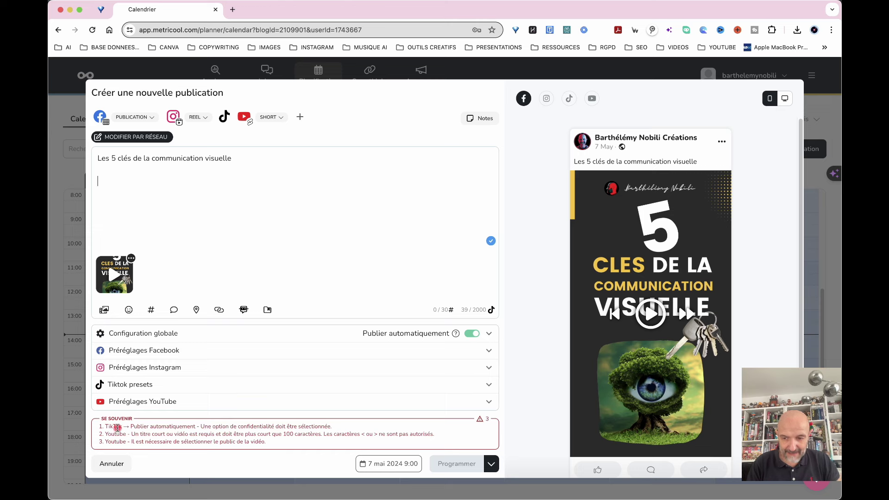
left_click(224, 118)
left_click(225, 119)
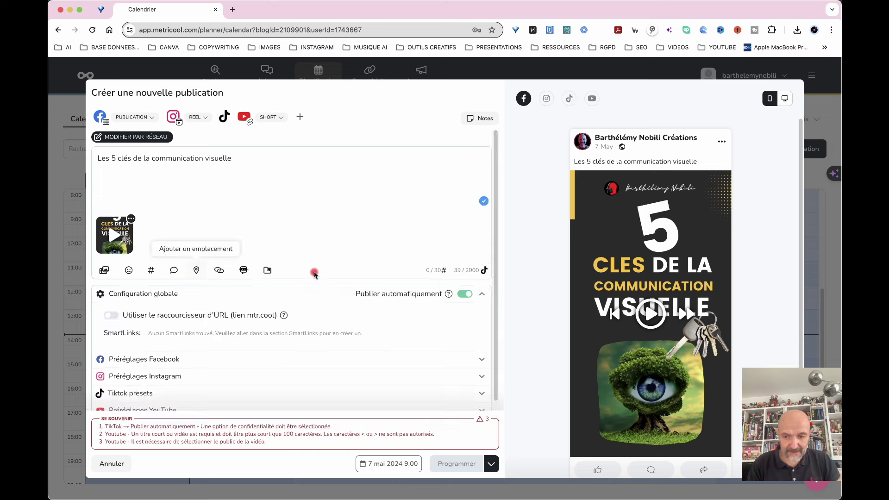
scroll(377, 367, "down", 1)
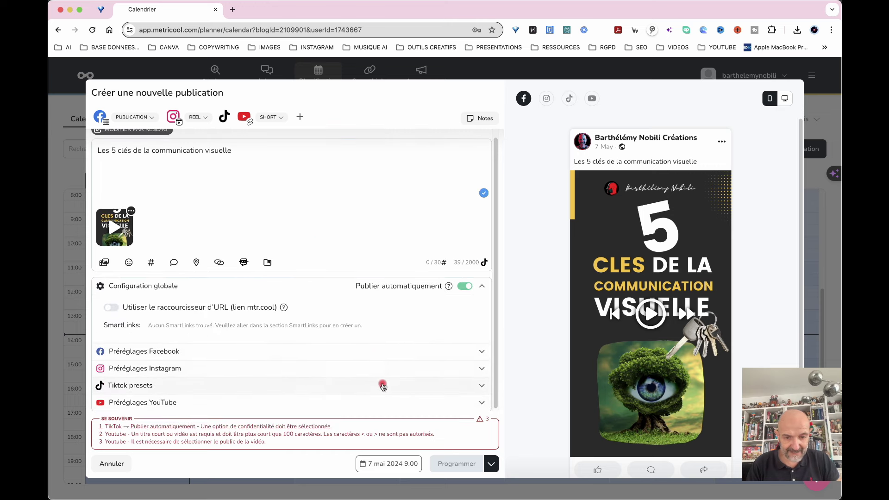
left_click(477, 387)
scroll(411, 367, "down", 4)
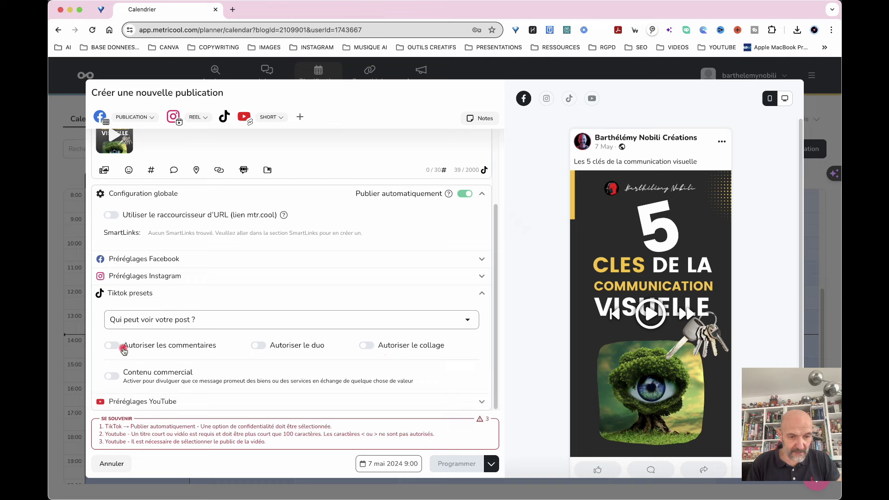
left_click(468, 320)
left_click(144, 352)
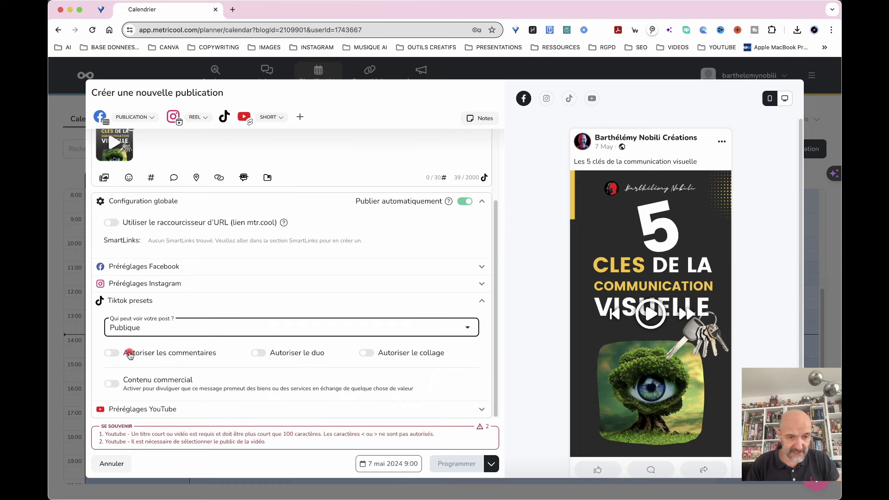
- Allow comments, duo and collage in the TikTok presets
left_click(112, 353)
left_click(266, 354)
left_click(379, 354)
- Enter "Les 5 clés de la communication visuelle" as the video title in the YouTube presets
left_click(139, 409)
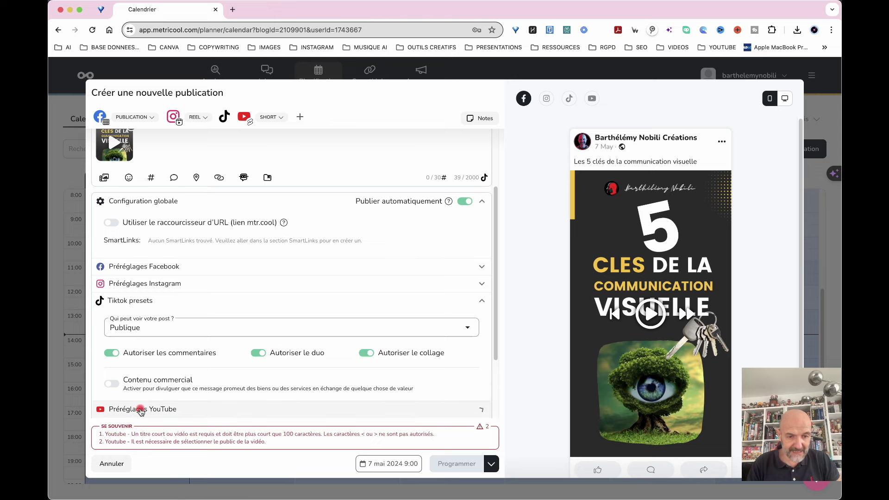
scroll(309, 346, "down", 5)
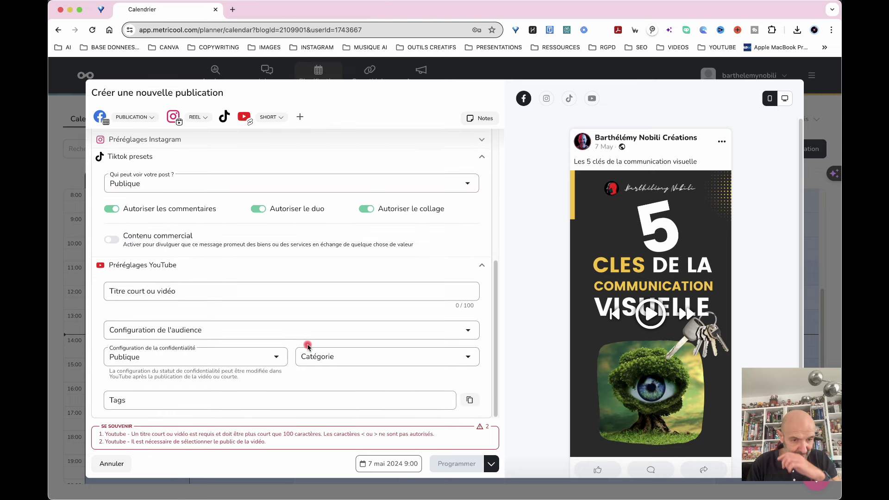
scroll(234, 208, "up", 10)
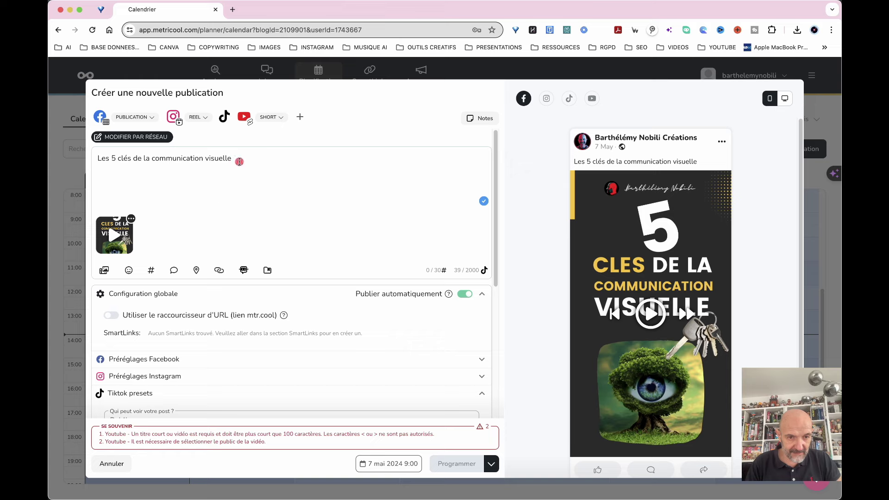
scroll(238, 159, "down", 10)
left_click(184, 295)
left_click(195, 311)
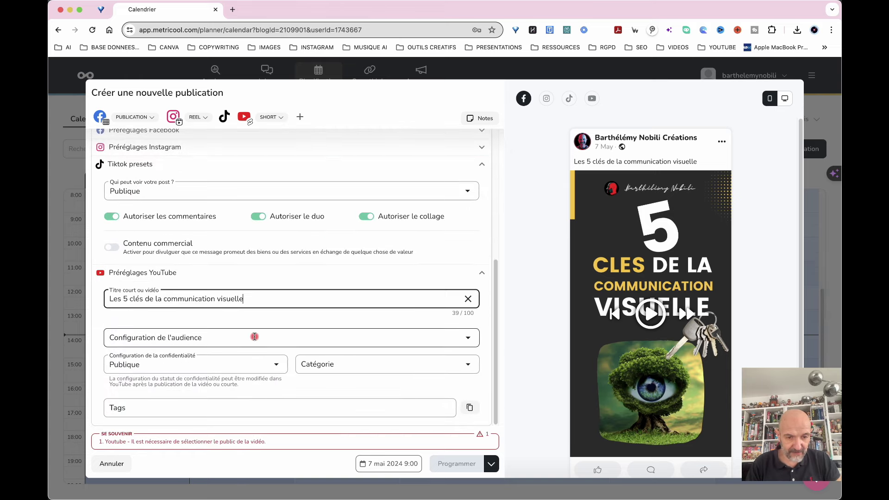
- Set the YouTube video category to Éducation
left_click(464, 369)
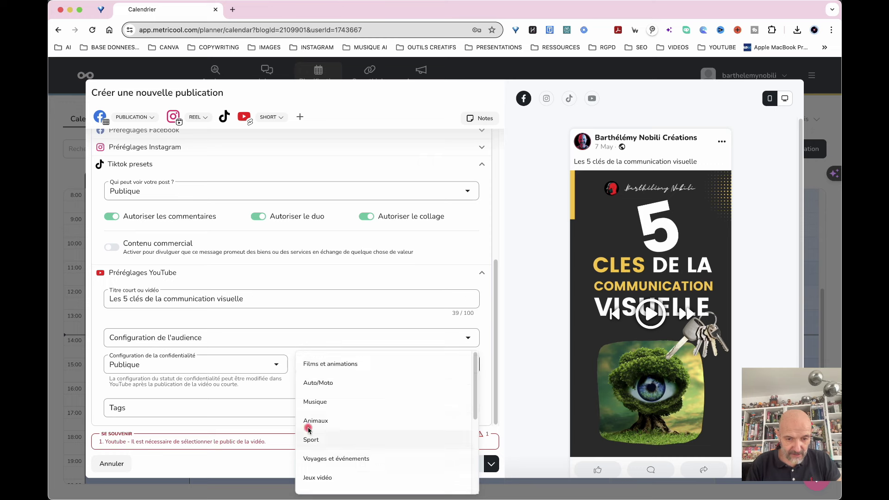
scroll(343, 453, "down", 3)
scroll(345, 452, "down", 3)
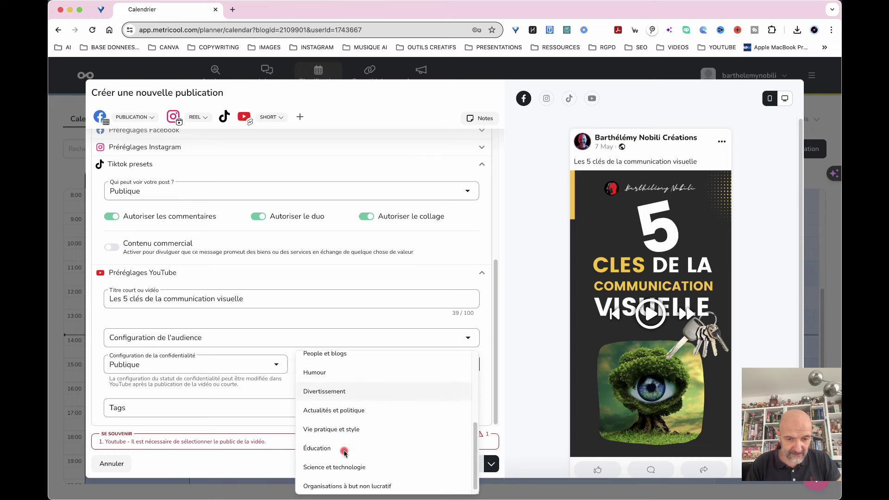
left_click(345, 448)
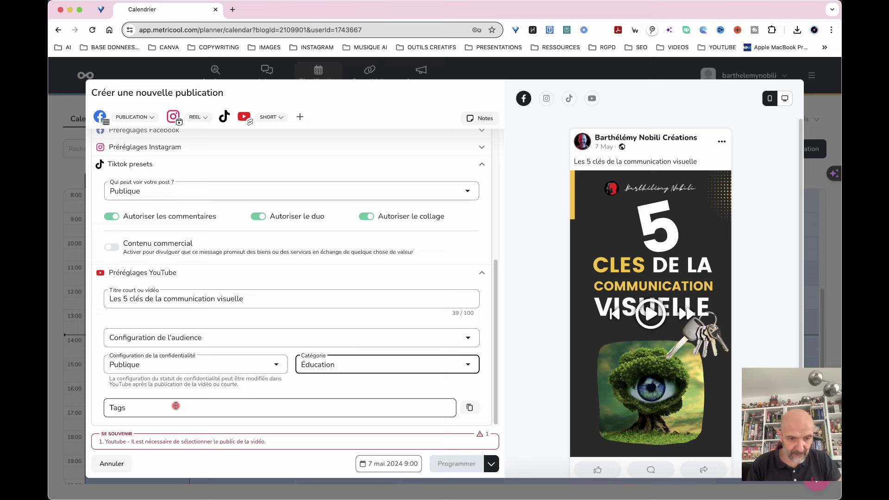
- Keep the YouTube privacy as Publique and set the audience to "Non, ce n'est pas une vidéo faite pour les enfants"
left_click(274, 363)
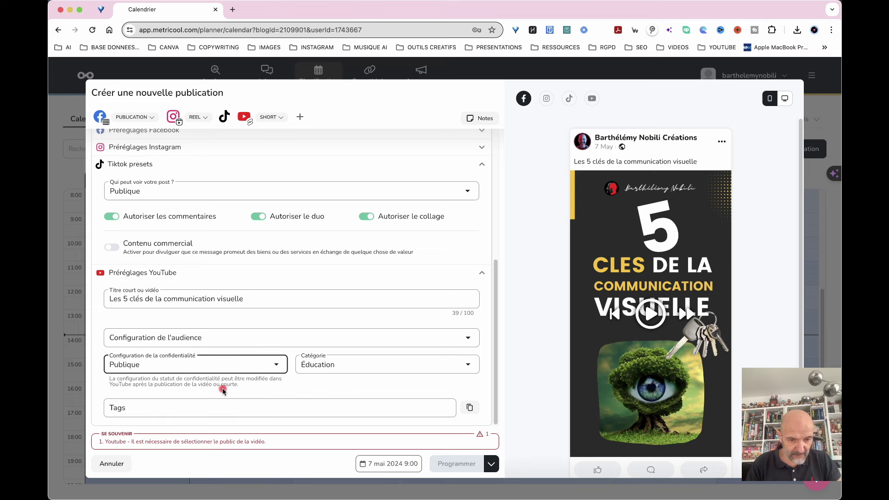
left_click(276, 365)
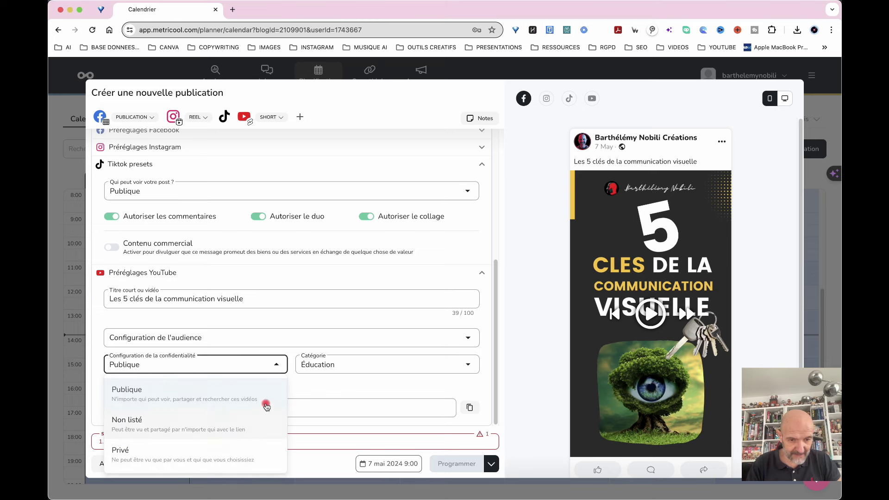
left_click(314, 386)
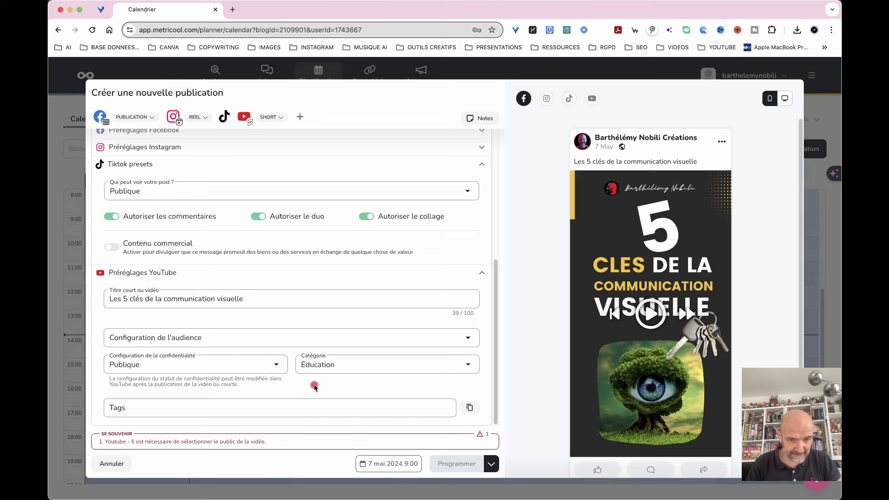
left_click(469, 339)
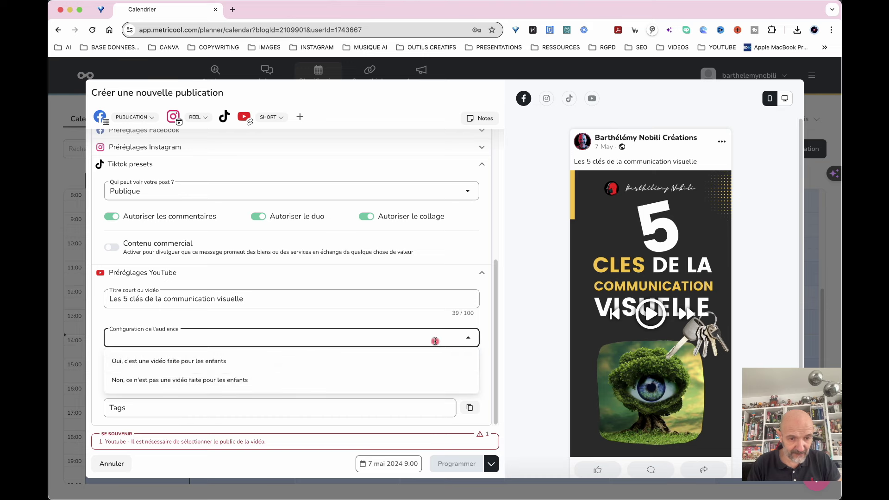
left_click(185, 380)
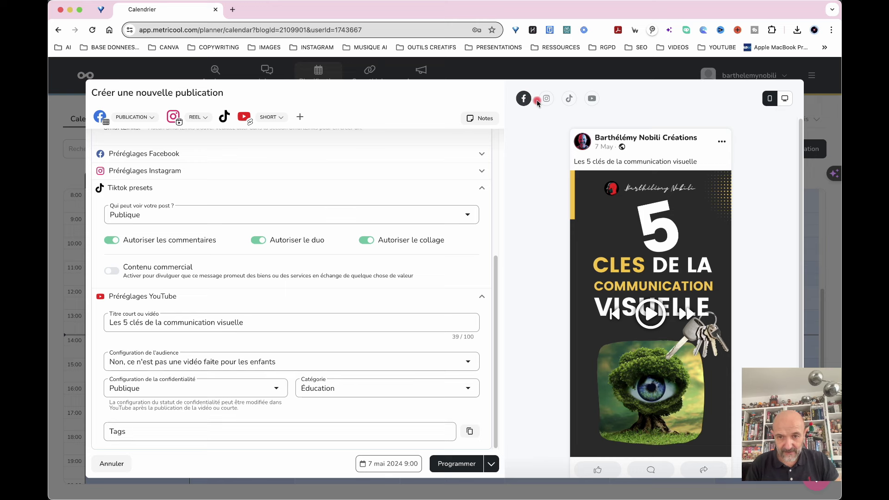
- Preview the publication for Instagram, TikTok and YouTube, and schedule it
left_click(546, 99)
left_click(570, 98)
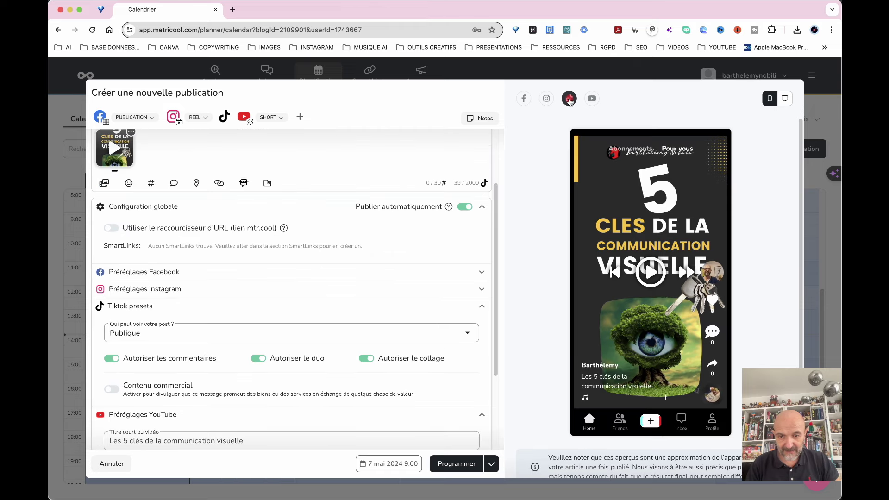
left_click(593, 99)
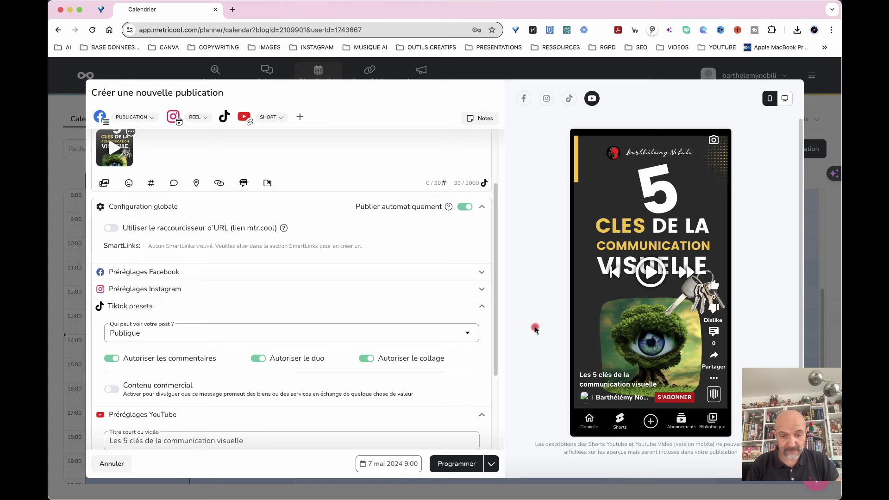
left_click(465, 465)
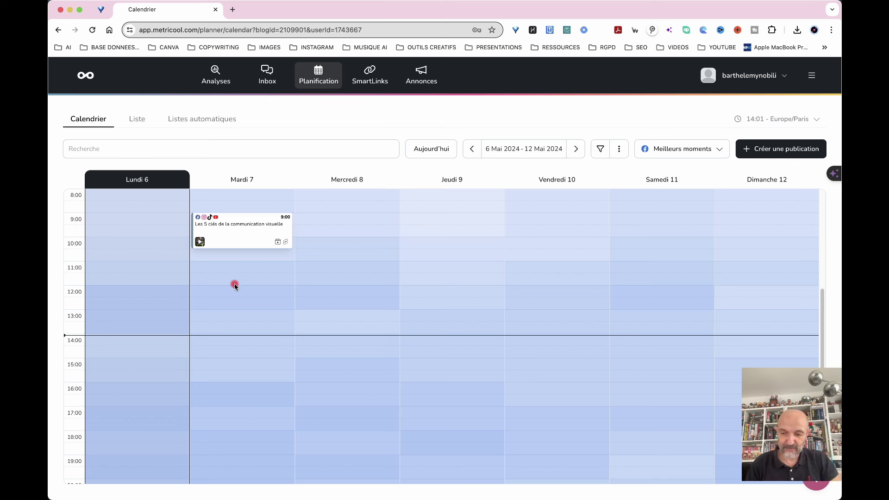
mouse_move(215, 234)
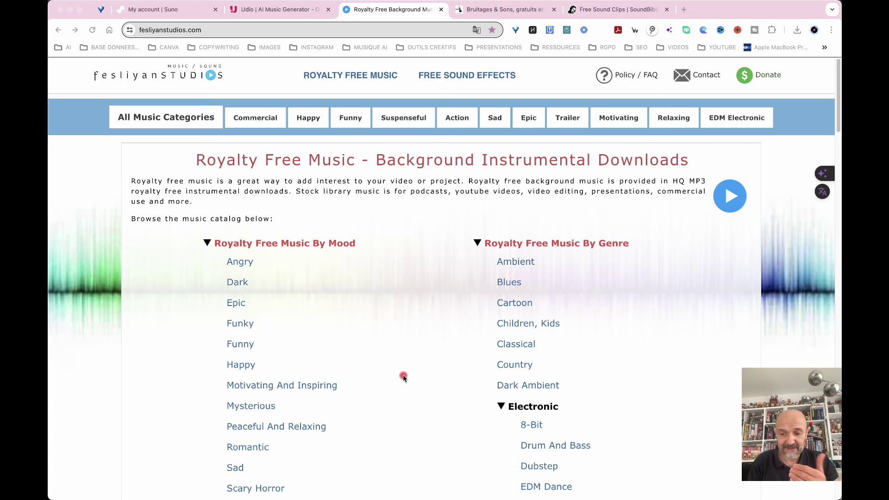
- On the Fesliyan Studios site, look through the music moods and open the Funky royalty-free music list
scroll(404, 377, "down", 5)
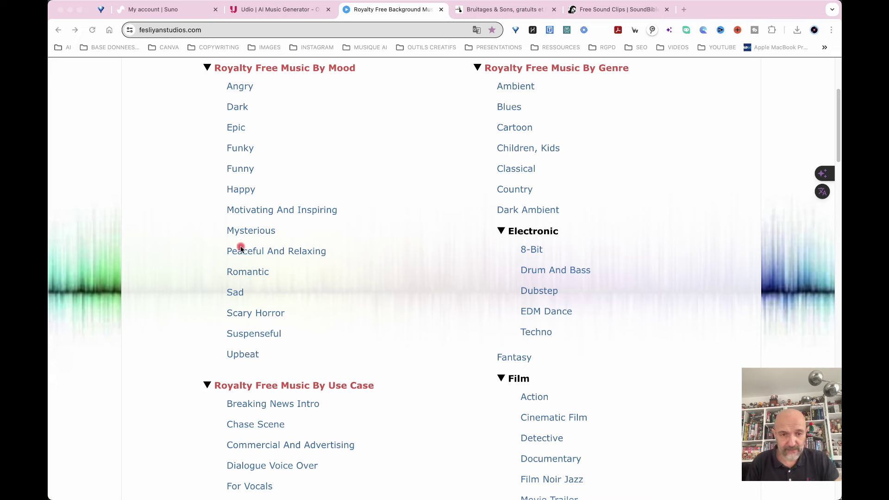
scroll(338, 238, "up", 2)
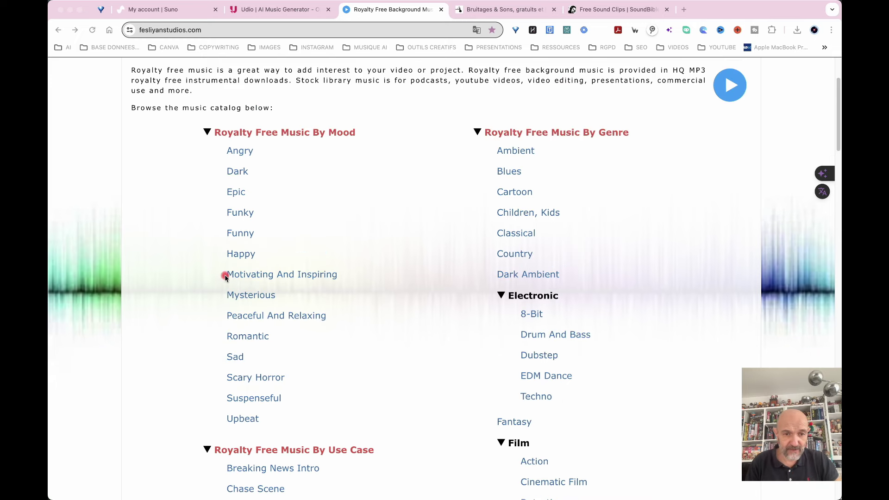
left_click(239, 213)
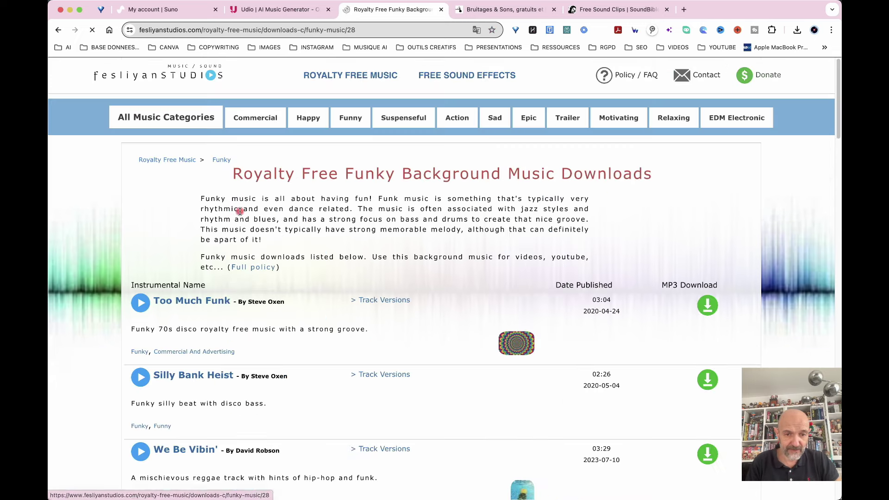
scroll(365, 343, "down", 2)
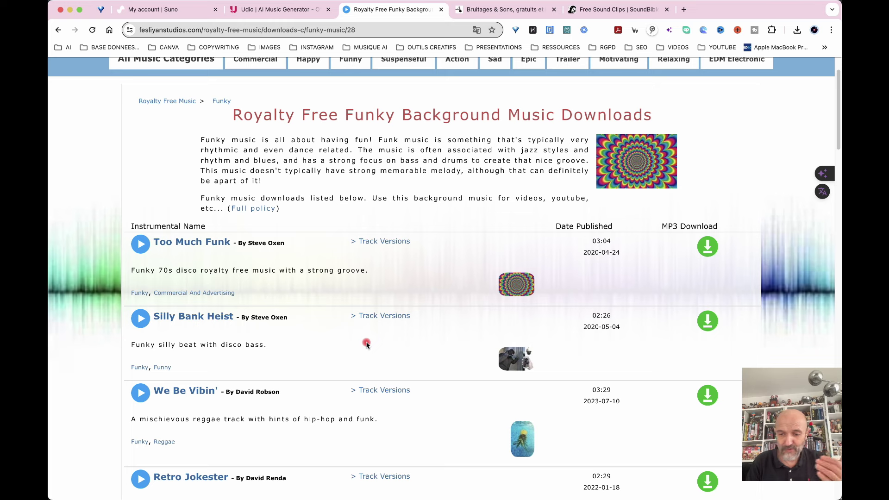
scroll(366, 344, "down", 3)
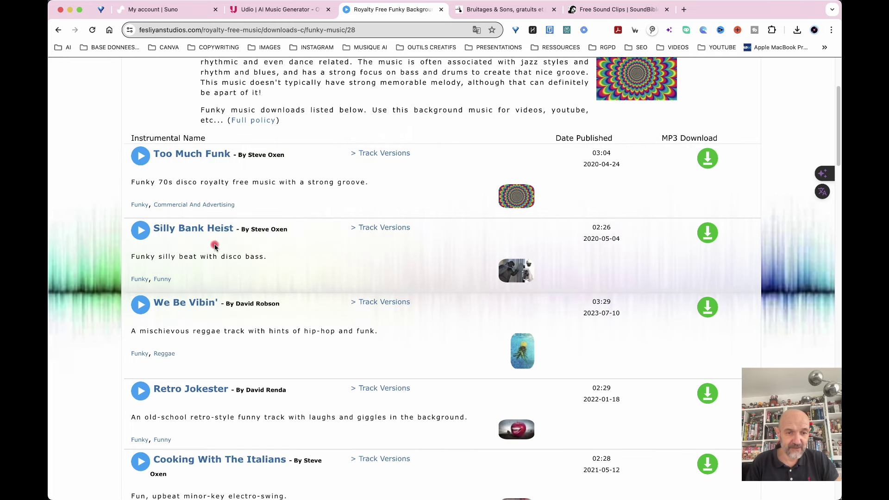
- Listen to the track Silly Bank Heist with its alternate versions shown, and lower the sound volume
left_click(141, 230)
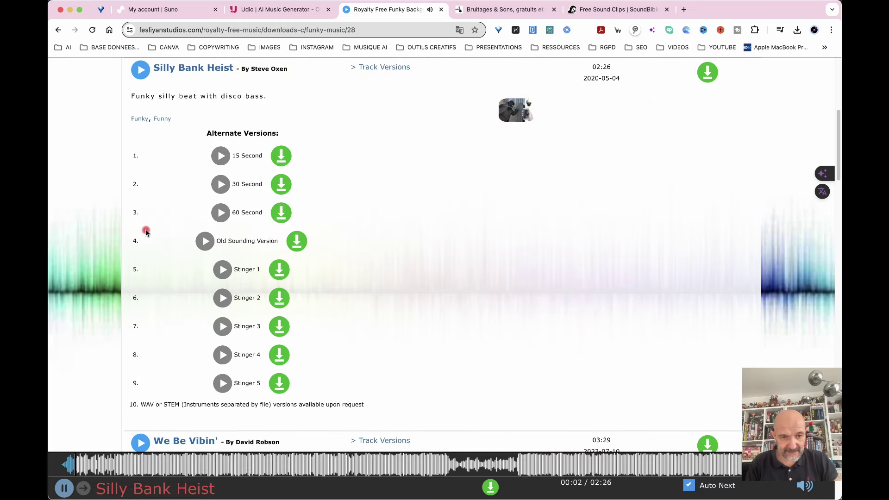
left_click(220, 158)
left_click(222, 183)
left_click(211, 225)
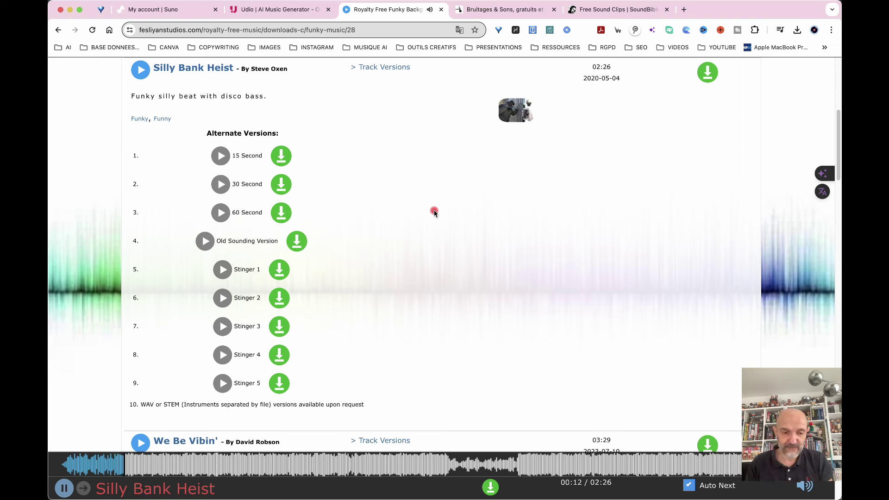
key("XF86AudioLowerVolume")
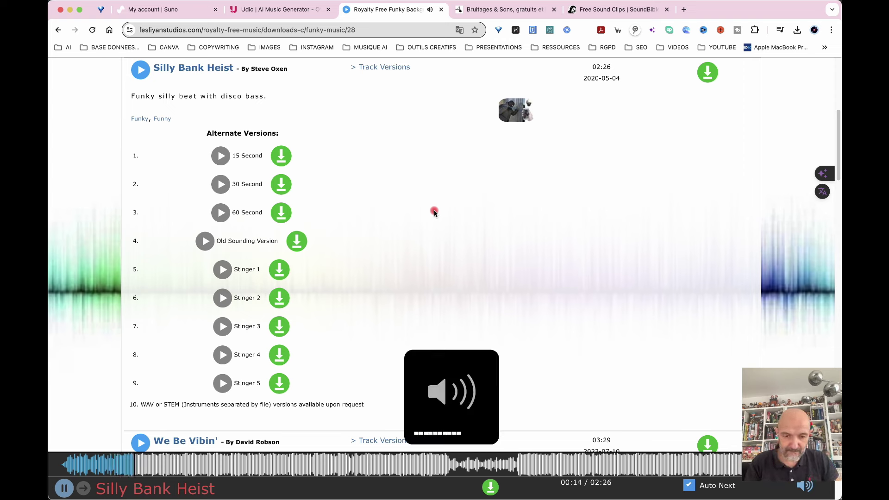
- Listen to the tracks We Be Vibin' and Retro Jokester, and pause playback
scroll(360, 268, "down", 5)
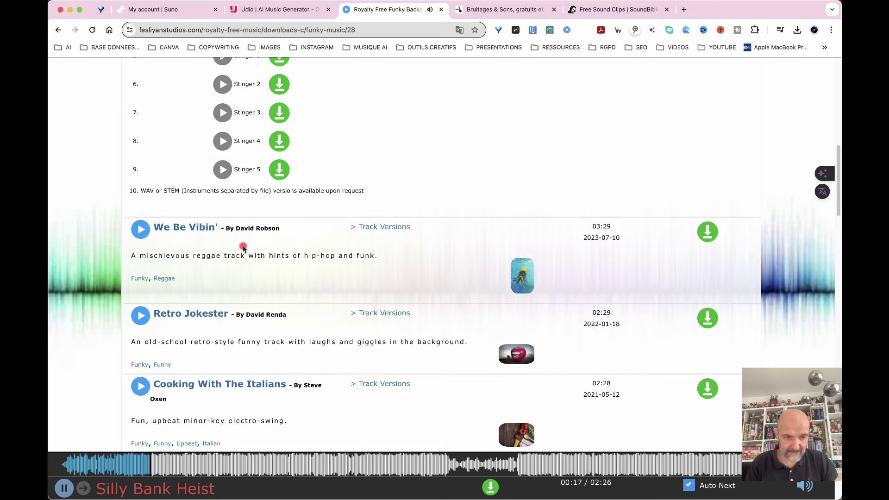
left_click(140, 229)
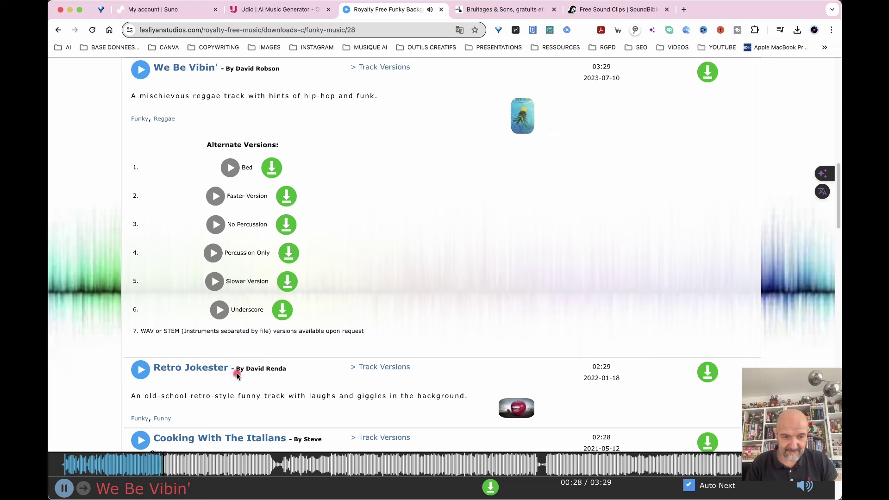
left_click(141, 370)
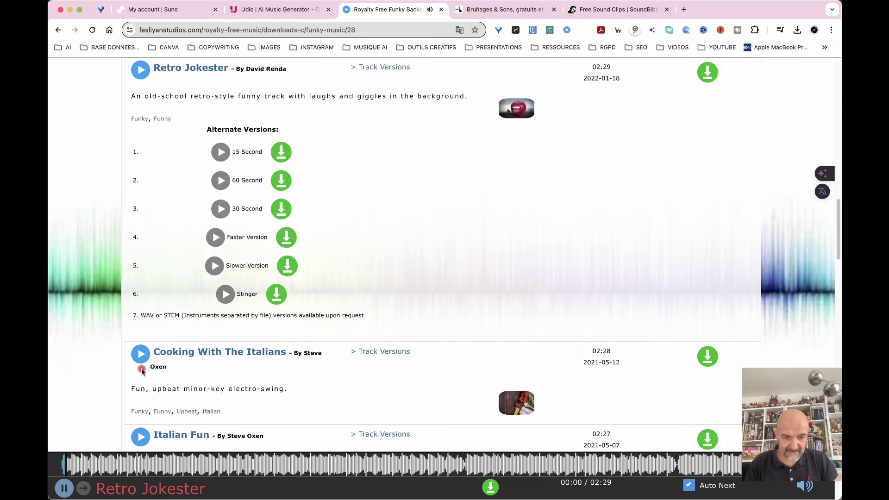
left_click(65, 488)
- Open the Sad music category and look through its tracks
scroll(267, 287, "up", 20)
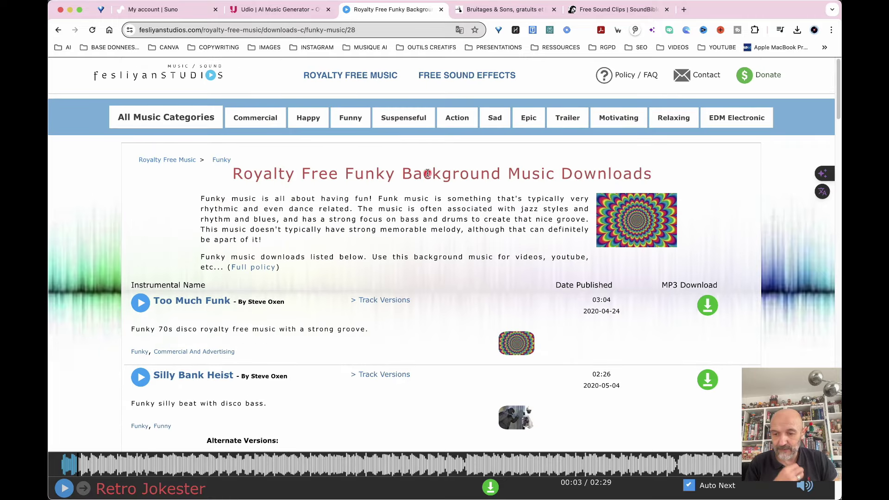
left_click(495, 120)
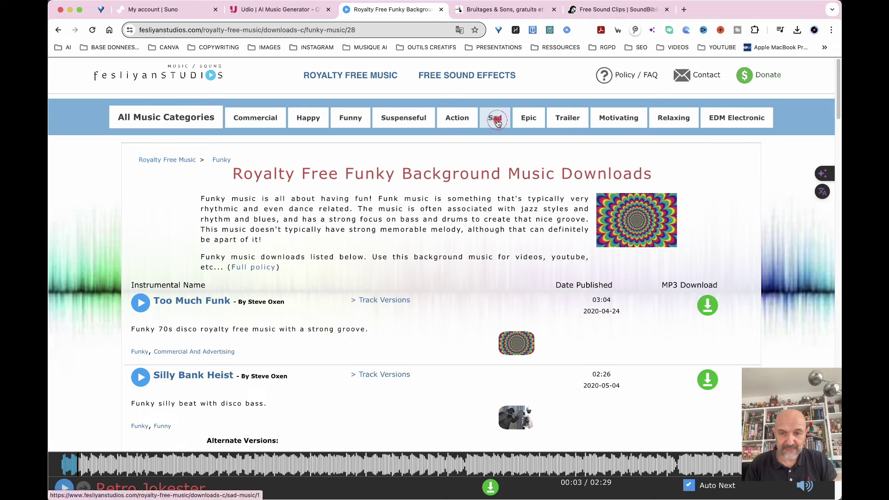
scroll(349, 371, "down", 5)
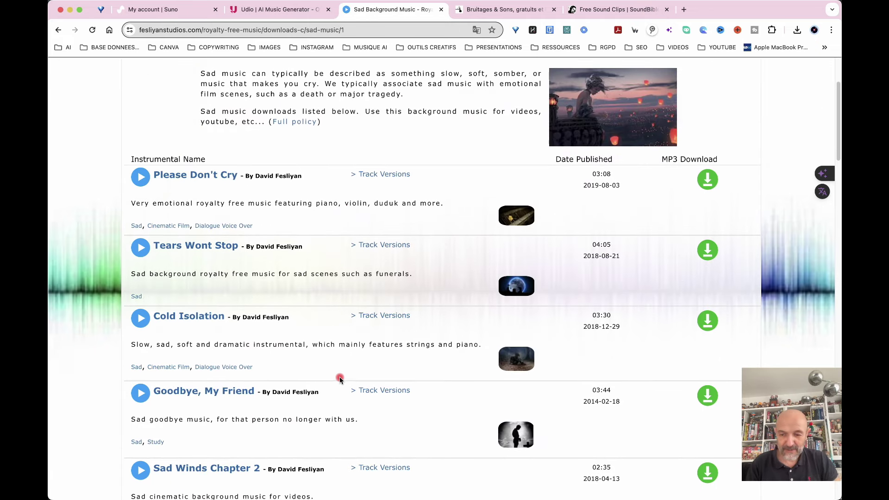
- Listen to the sad track Goodbye, My Friend, skip ahead in its waveform, and pause playback
left_click(141, 394)
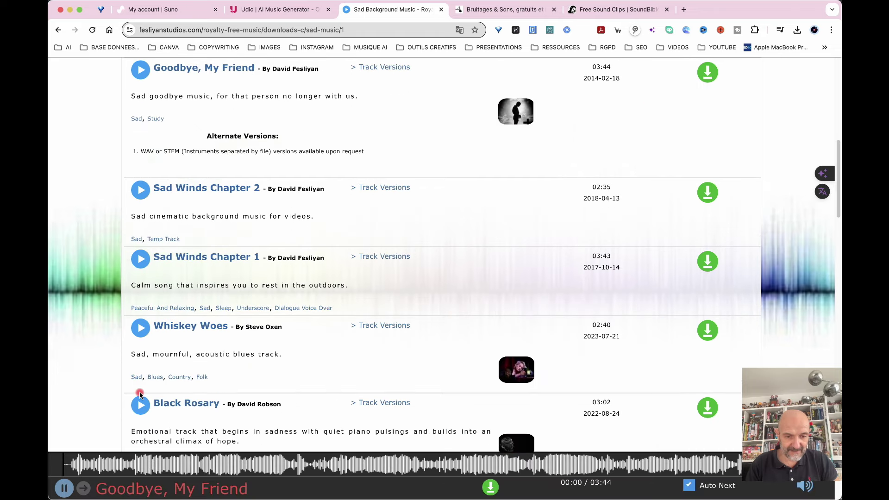
left_click(154, 465)
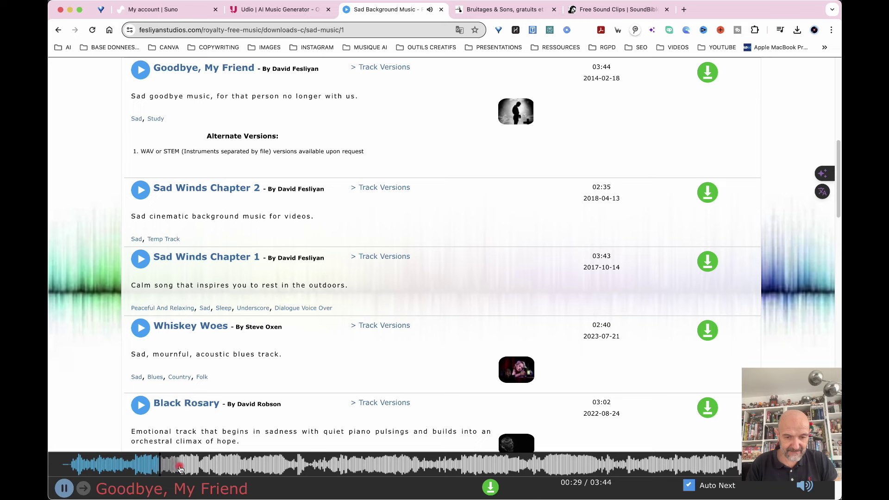
left_click(65, 491)
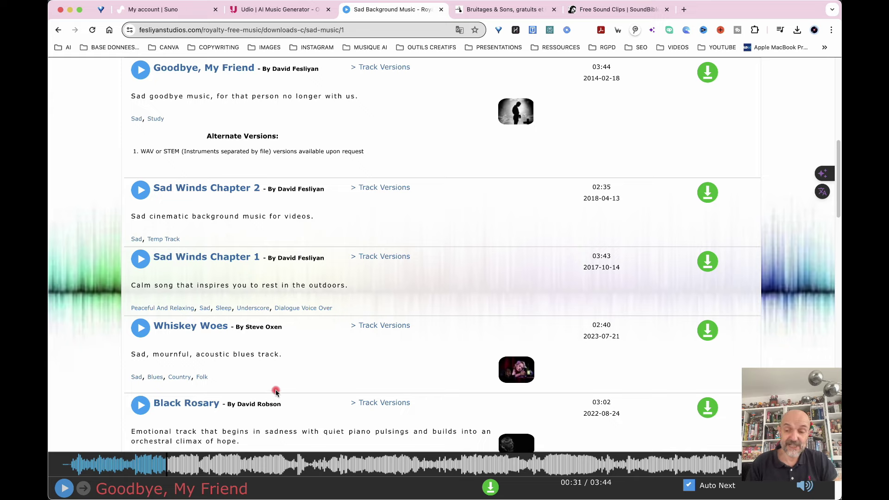
- Download the track Whiskey Woes as an MP3, dismiss the download notice, and check the file in the recent downloads
left_click(709, 330)
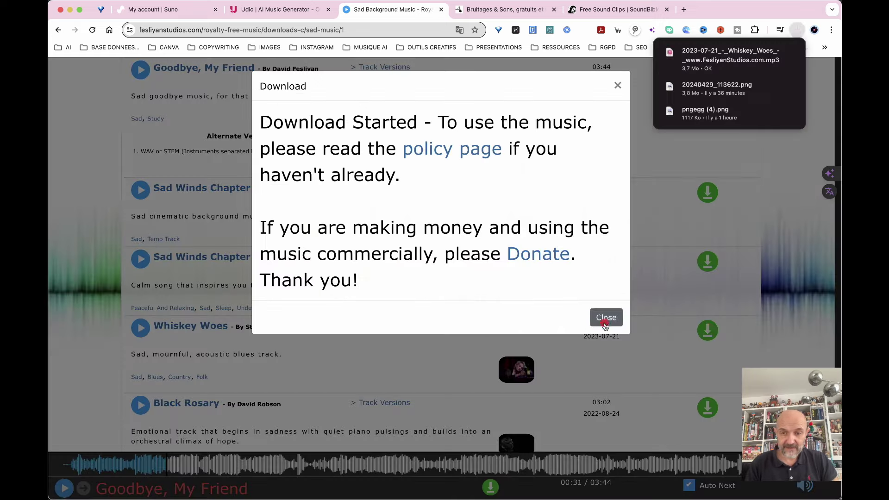
left_click(605, 316)
left_click(797, 30)
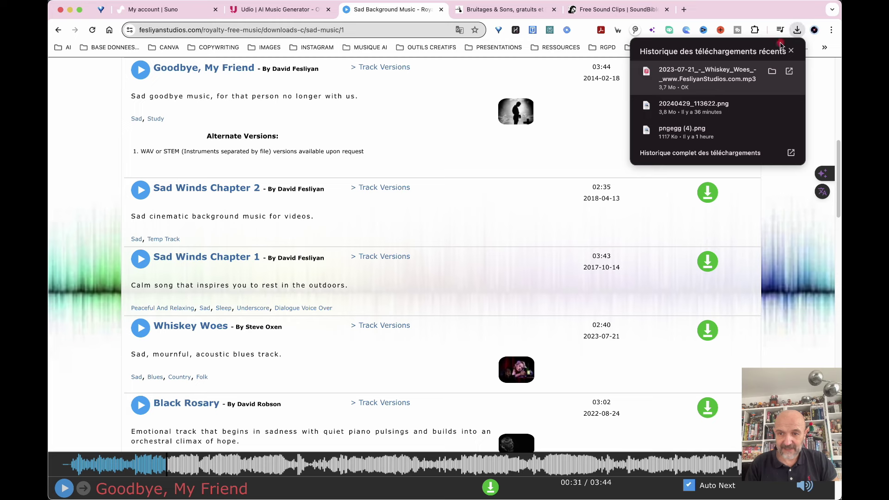
left_click(364, 206)
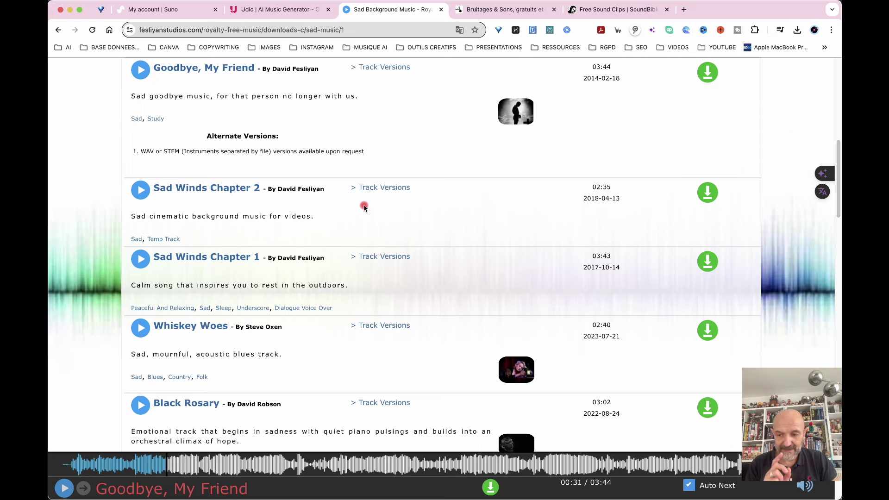
- Switch to the LaSonotheque site and search its sound library for "vent"
left_click(484, 10)
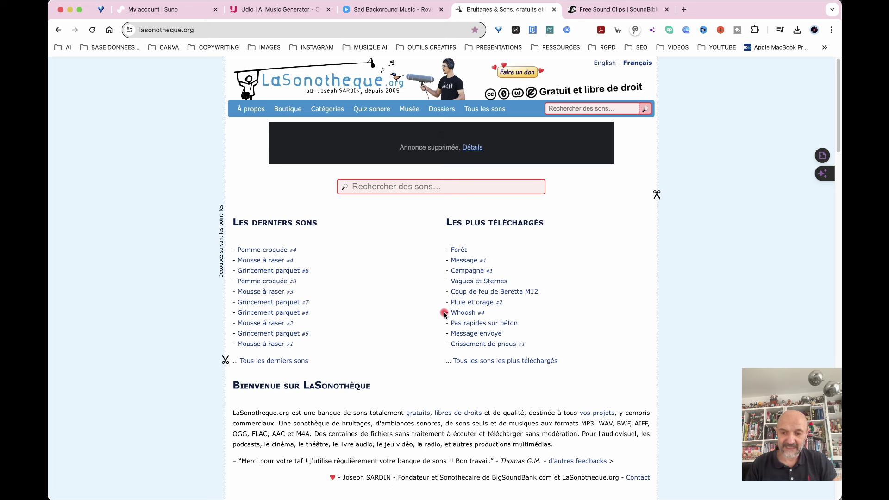
left_click(406, 185)
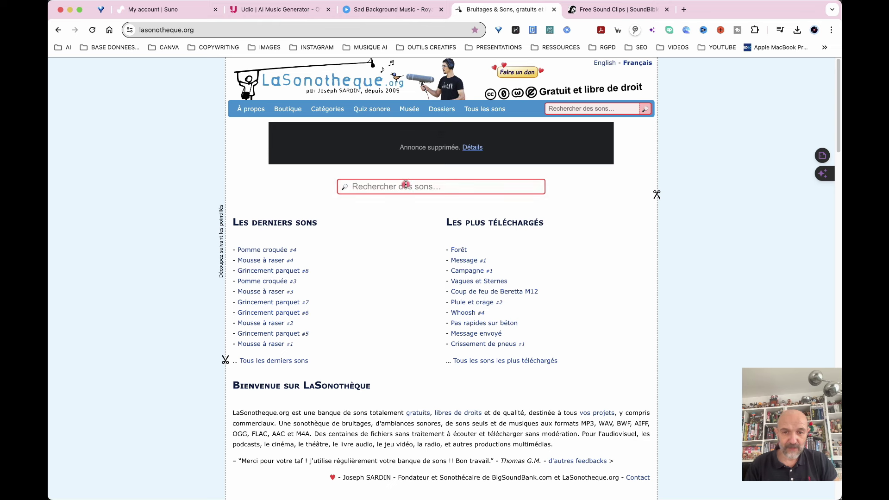
left_click(578, 109)
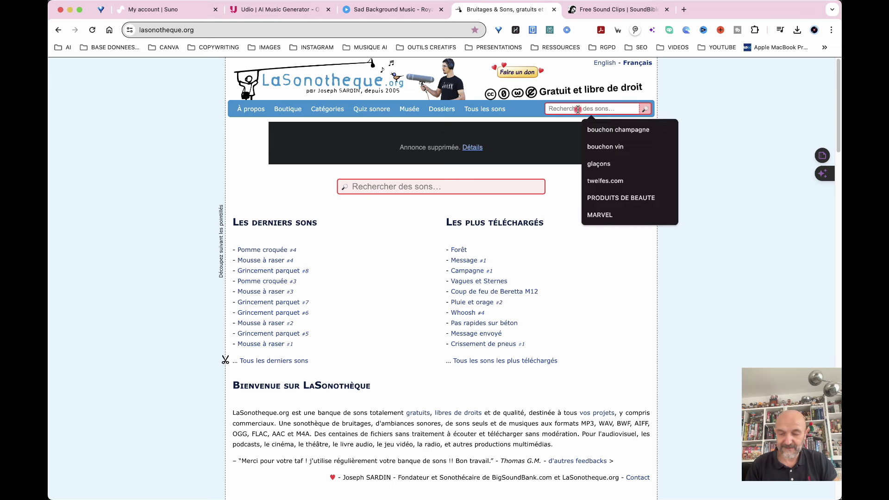
type("vent")
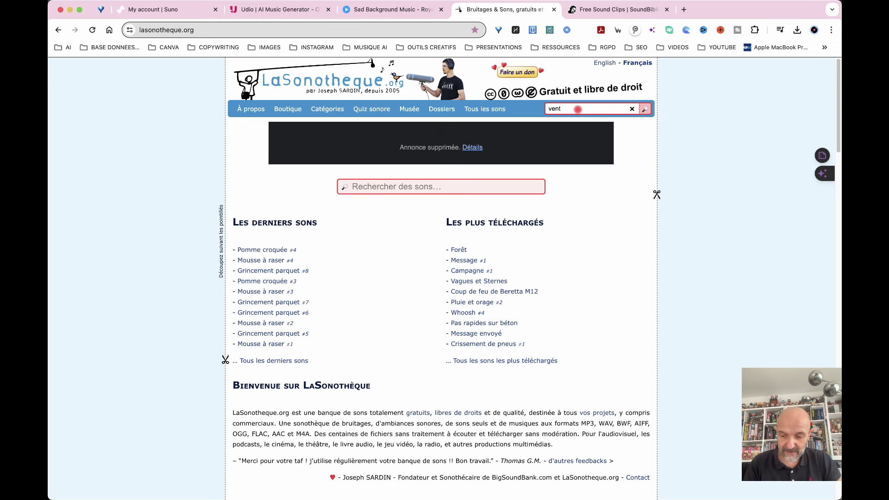
key("Return")
- Listen to the wind results Vent, Campagne #1, Vent, herbes hautes and Sifflement du vent #2
left_click(249, 239)
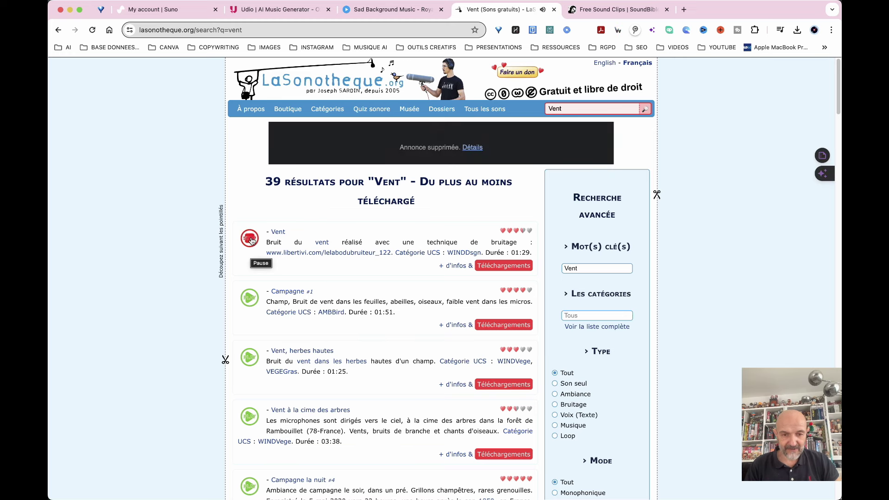
left_click(250, 239)
left_click(250, 297)
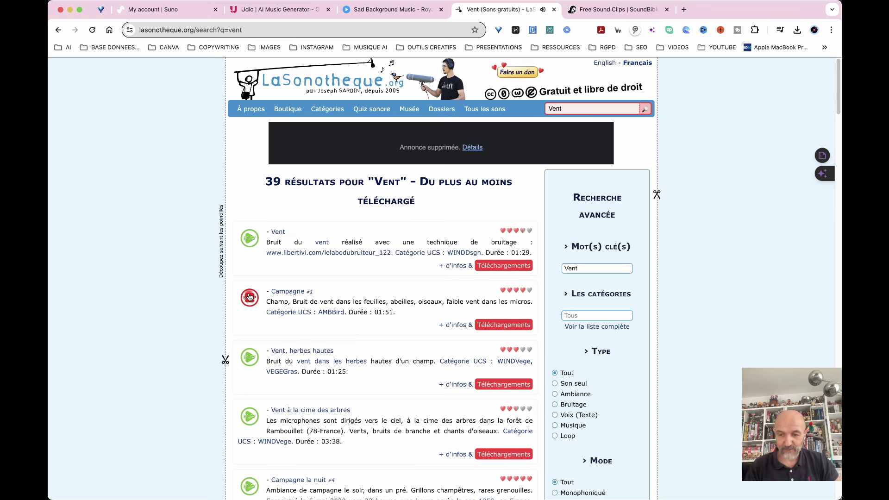
left_click(250, 297)
left_click(250, 361)
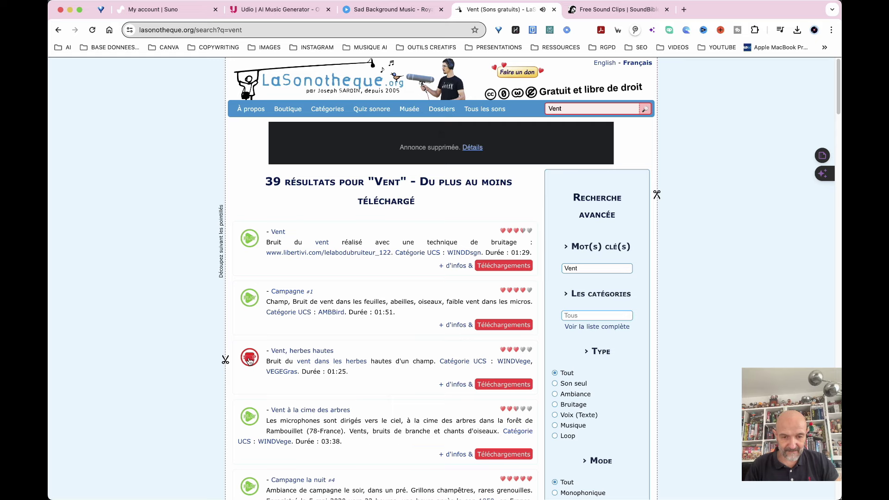
left_click(249, 360)
scroll(373, 402, "down", 5)
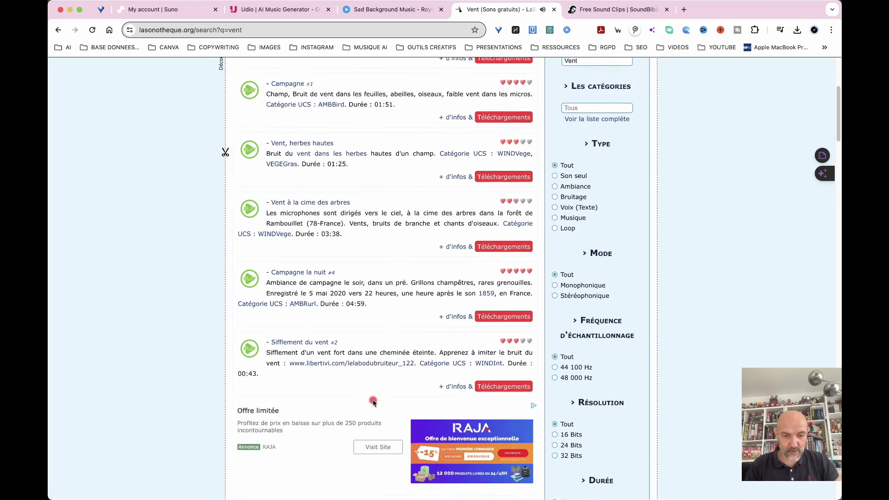
left_click(251, 342)
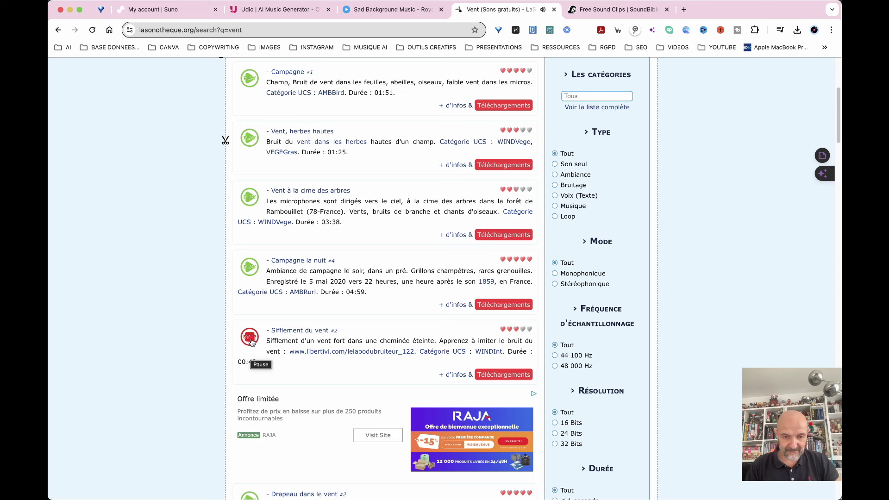
- Replace the LaSonotheque search term with "applaudissement" and run the search
scroll(408, 266, "up", 5)
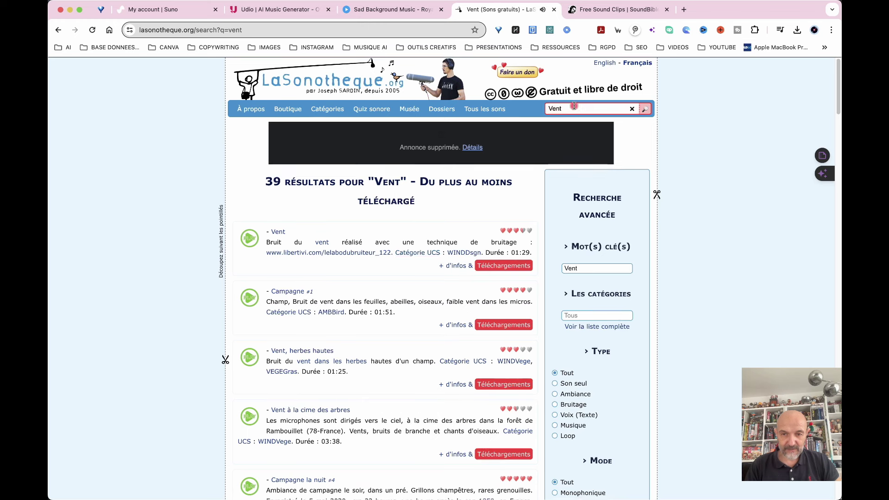
left_click_drag(583, 110, 528, 108)
type("applaudissem")
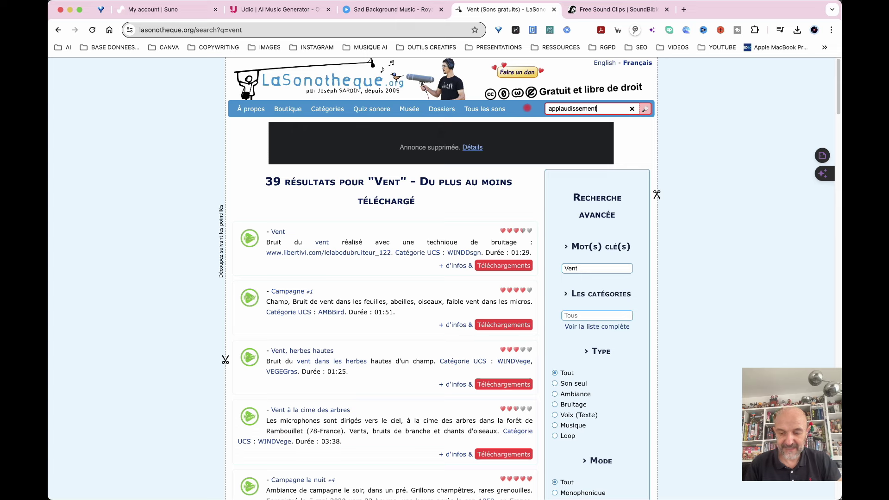
type("ent")
key("Return")
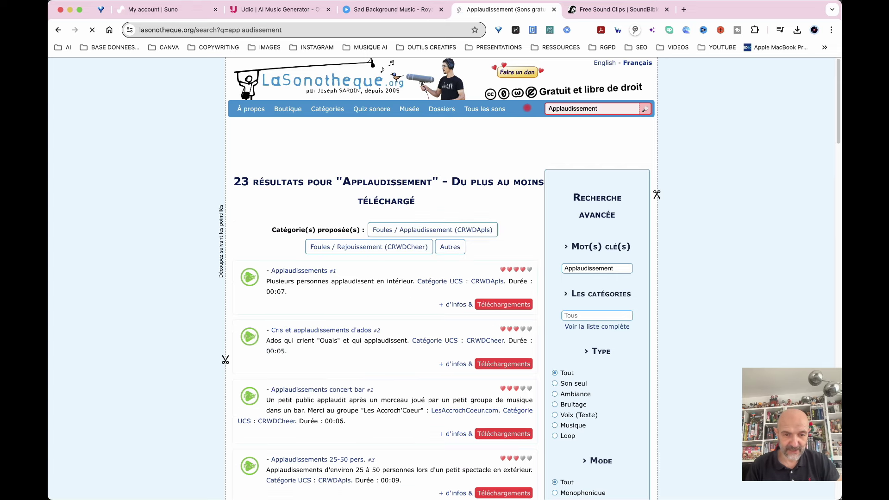
- Listen to the sounds Applaudissements #1 and Cris et applaudissements d'ados #2, and stop playback
left_click(249, 278)
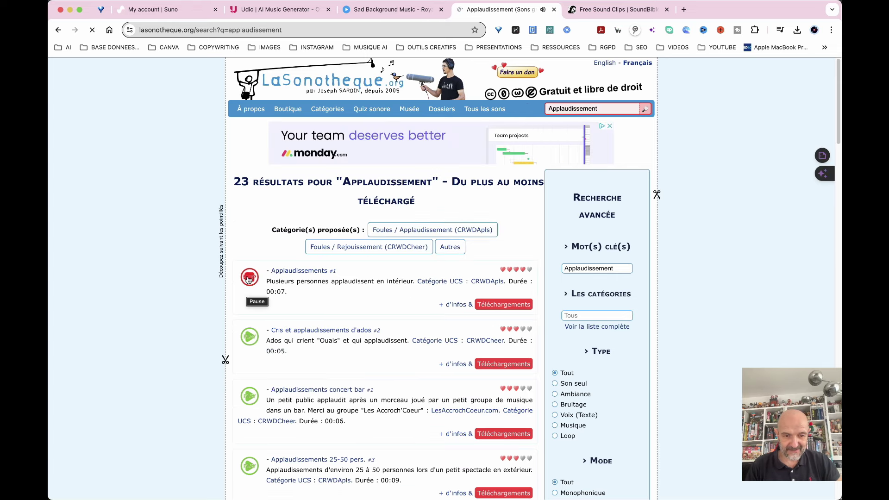
left_click(248, 337)
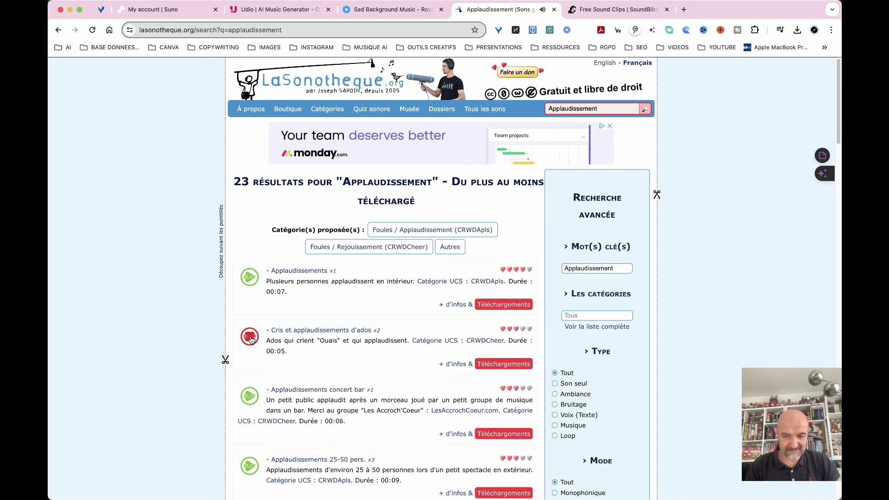
left_click(251, 340)
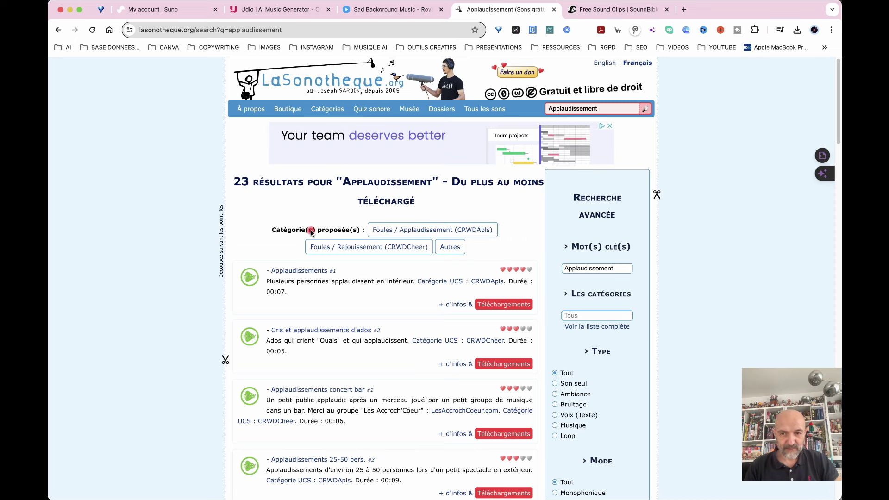
- Close the LaSonotheque page, look over the SoundBible home page, and open its Sound Effects section
left_click(553, 9)
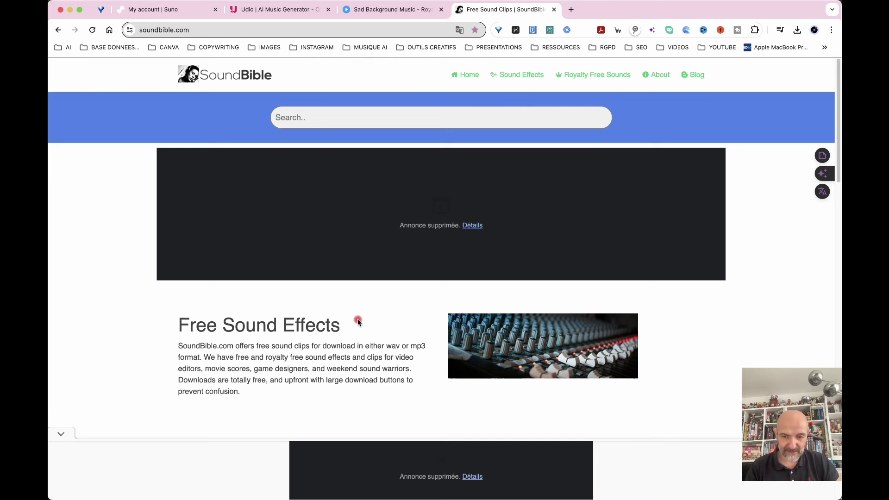
scroll(283, 388, "down", 10)
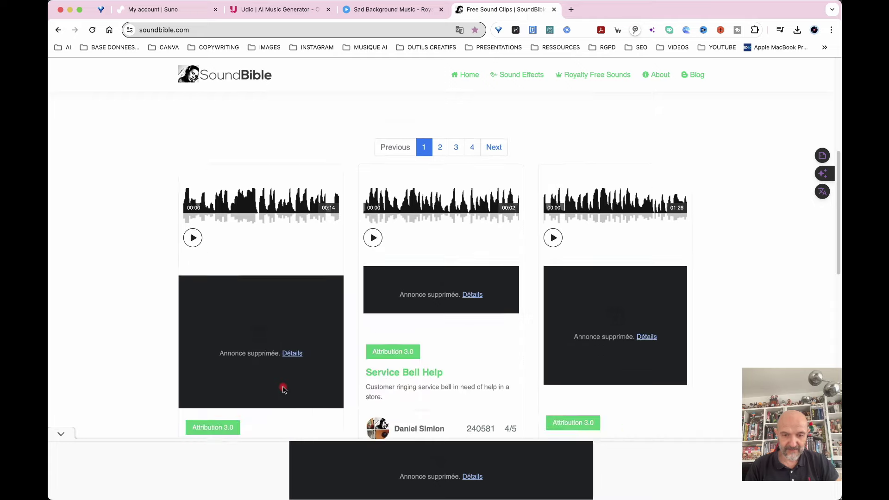
scroll(284, 389, "up", 10)
left_click(519, 77)
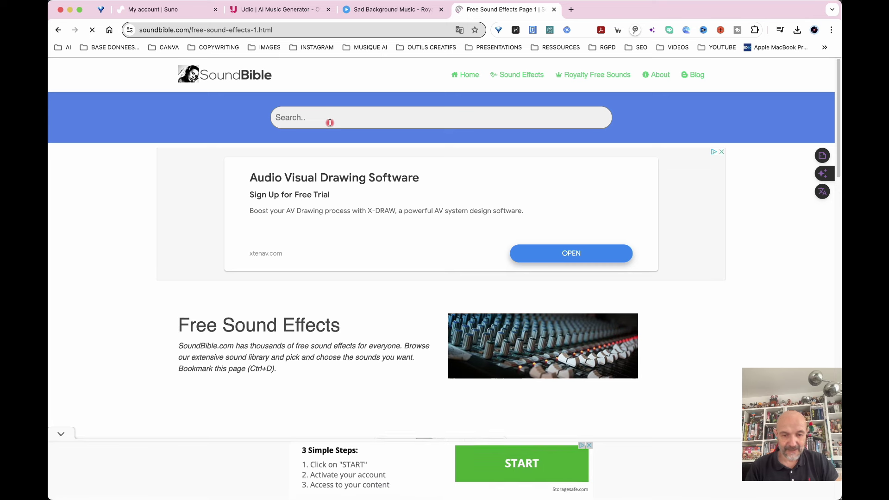
- Search SoundBible for "wind"
left_click(329, 122)
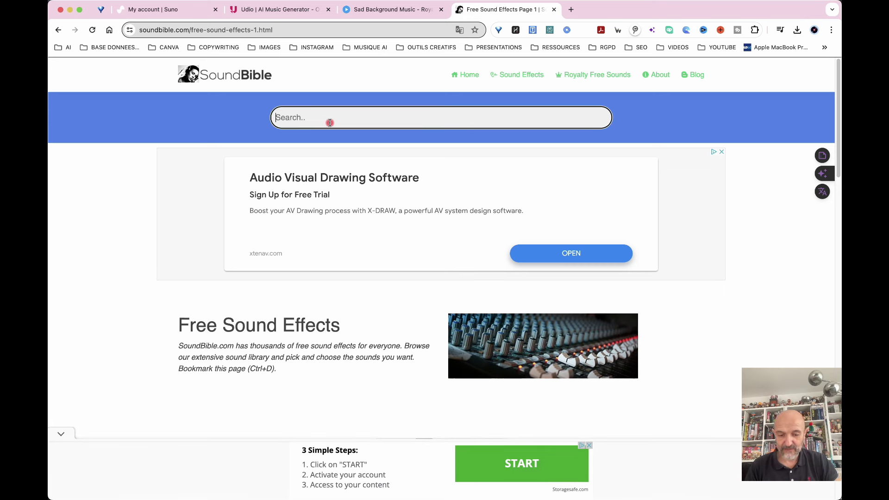
type("xwind")
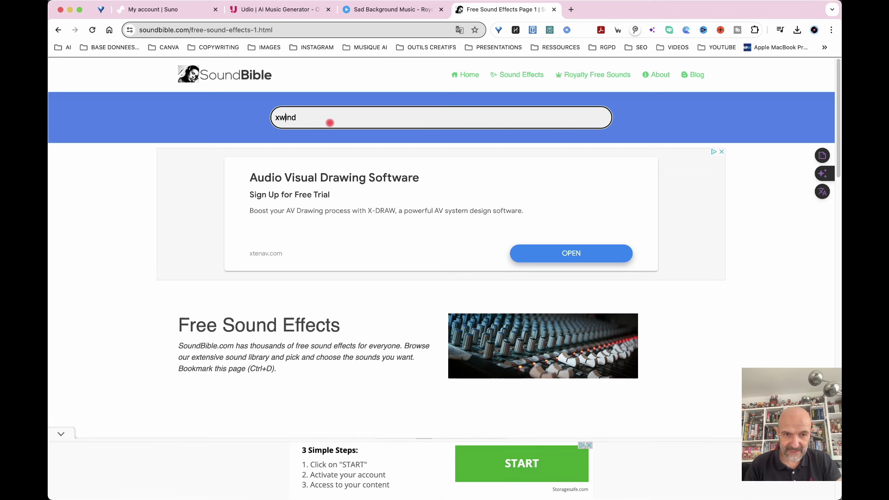
key("BackSpace")
key("Return")
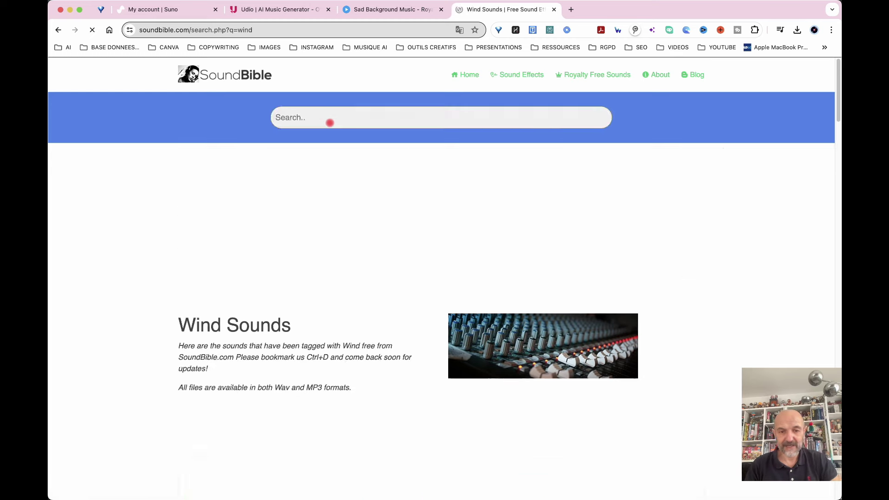
- Listen to the wind results Tornado Siren II and Glass Breaking
scroll(437, 311, "down", 10)
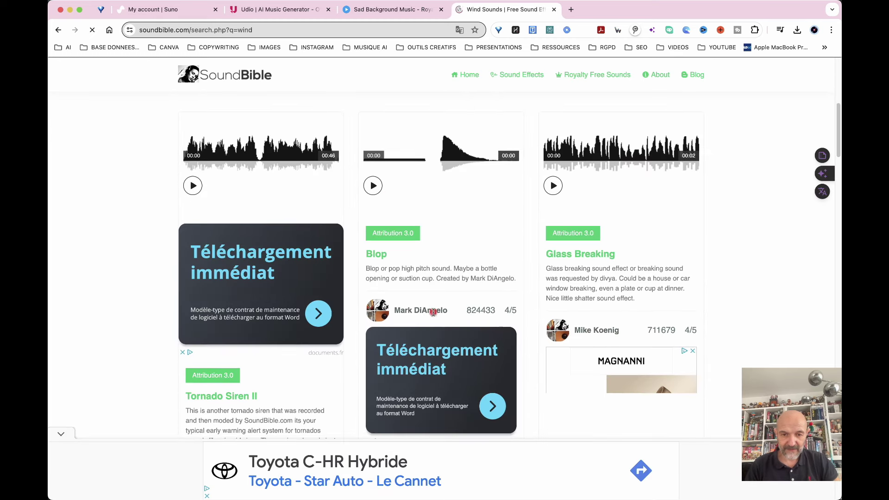
left_click(193, 187)
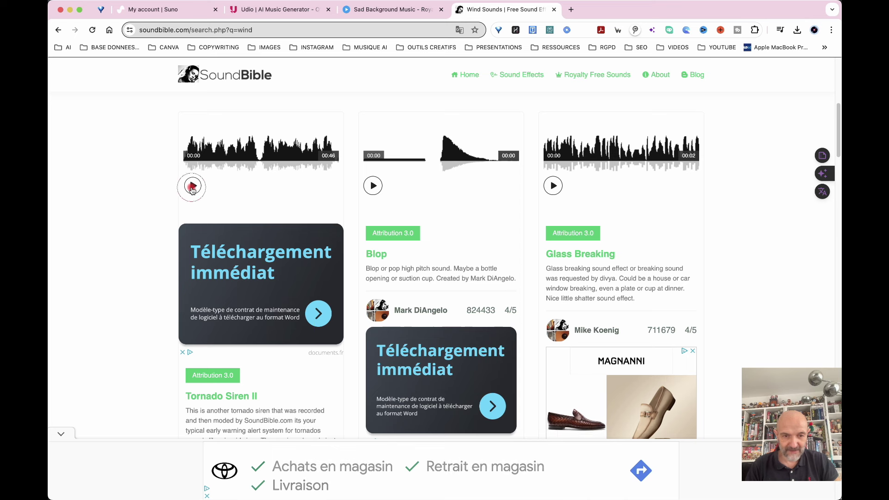
left_click(192, 186)
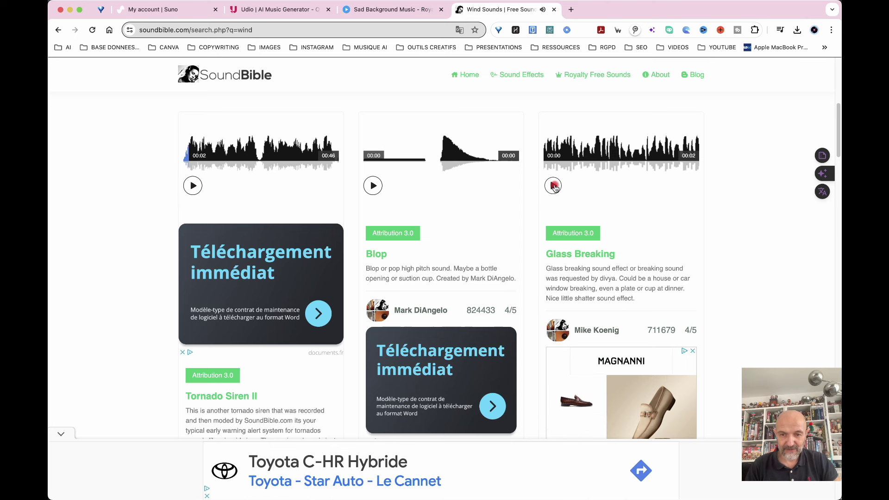
left_click(554, 186)
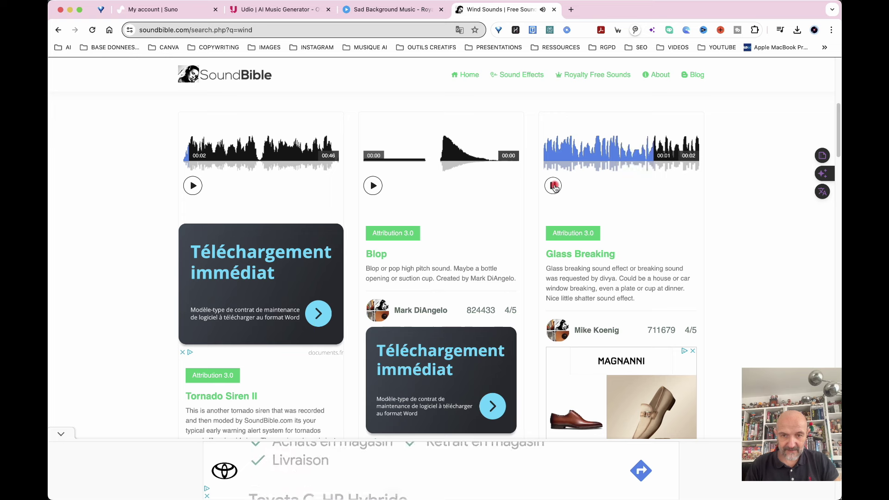
- Run a new SoundBible search for "applause"
scroll(556, 187, "up", 10)
left_click(301, 114)
type("appl")
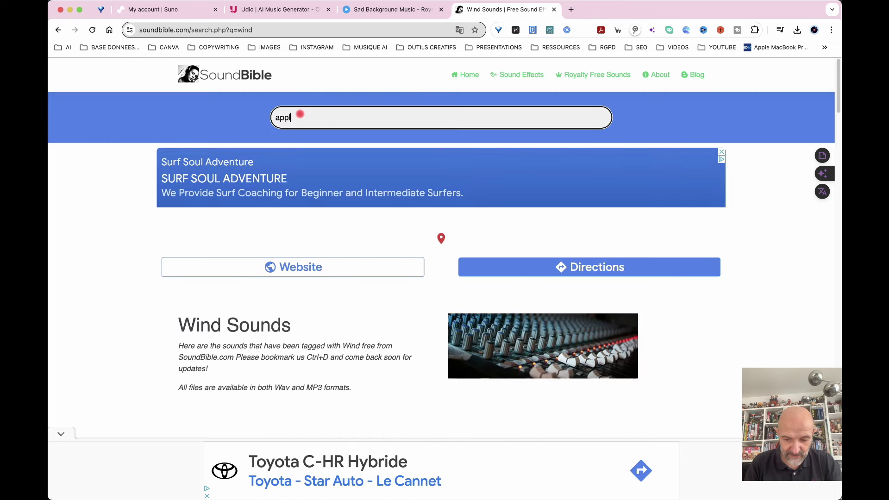
type("ause")
key("Return")
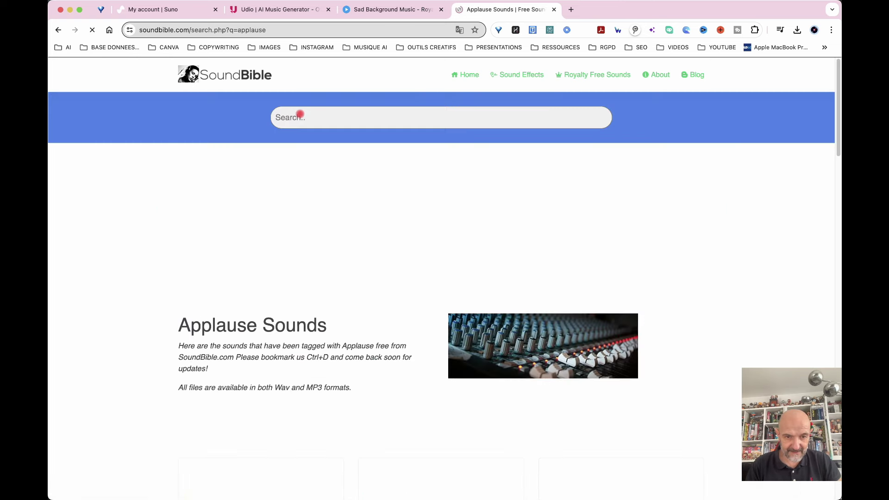
- Listen to the first two sounds in the applause results, pausing the first before playing the second
scroll(383, 229, "down", 5)
left_click(192, 317)
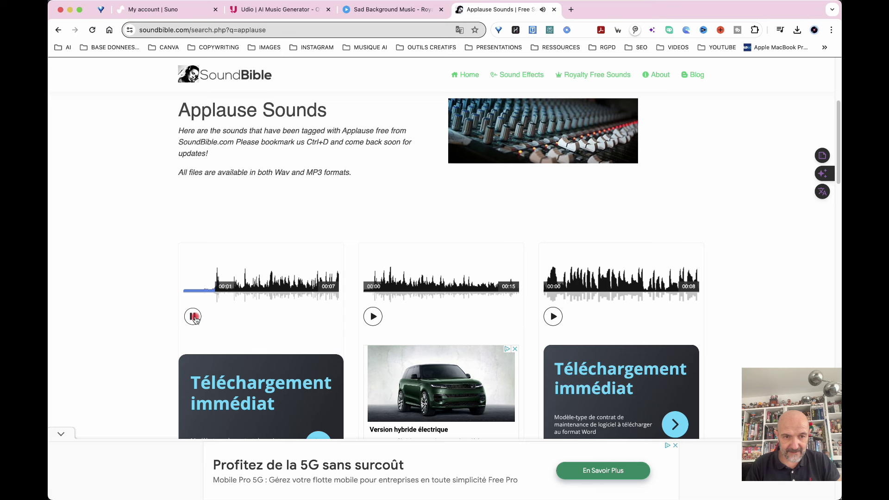
left_click(193, 317)
left_click(374, 317)
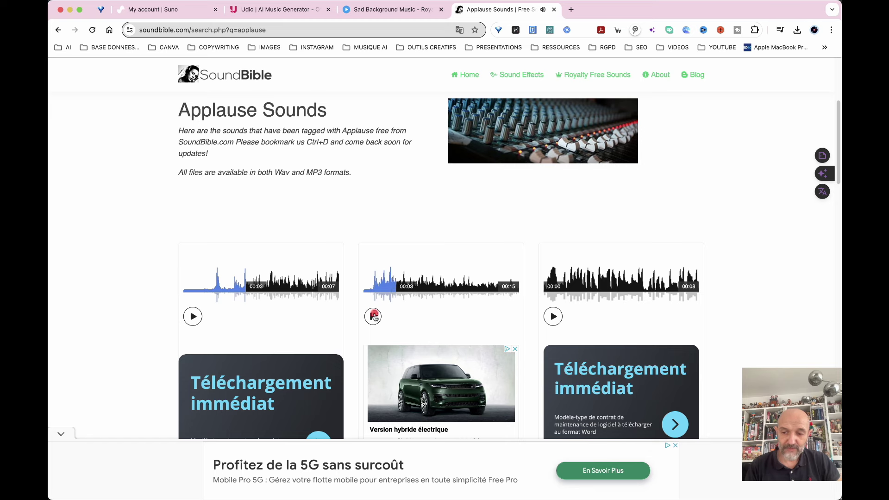
- Stop the second applause sound and close the SoundBible and Fesliyan Studios pages
left_click(374, 317)
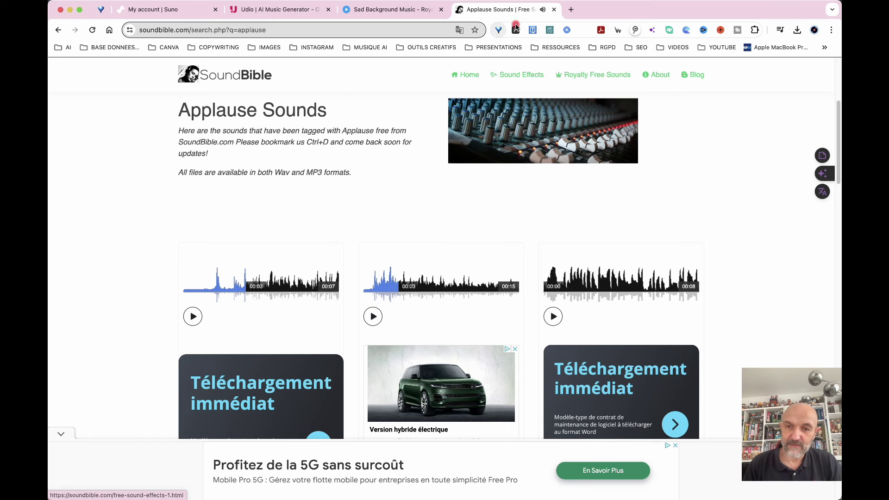
left_click(555, 10)
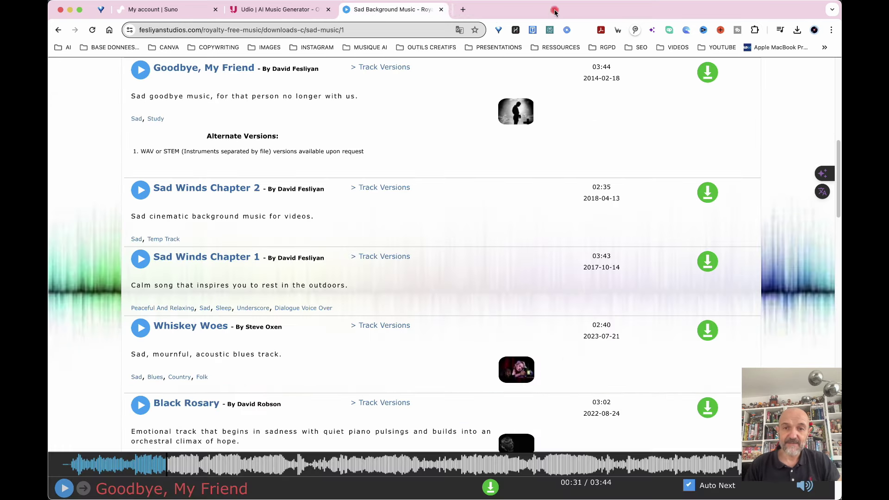
left_click(440, 10)
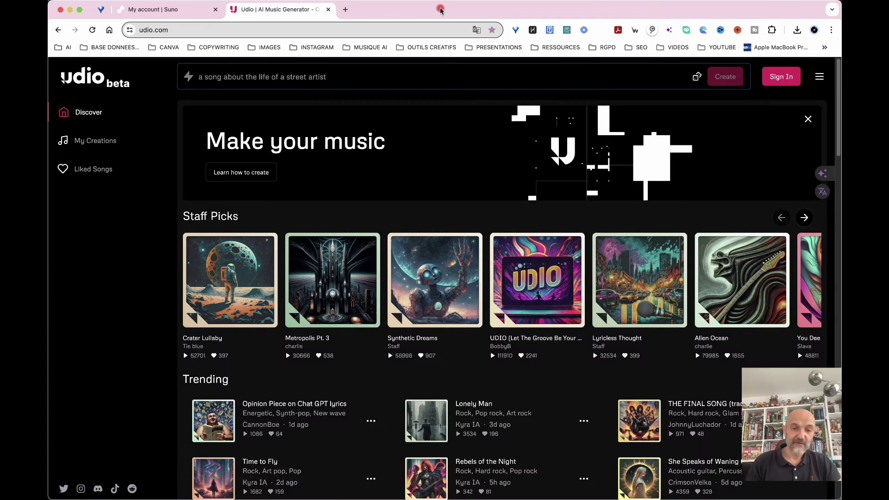
- Sign in to Suno through Google with the first listed account
left_click(158, 9)
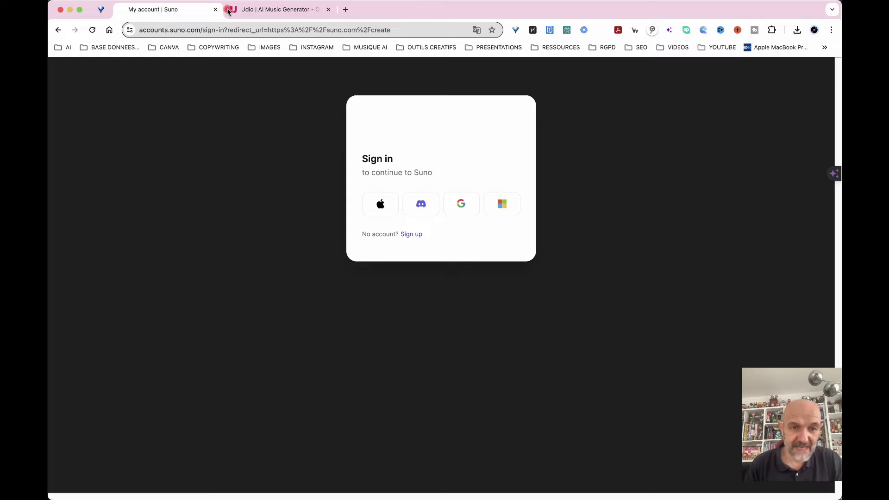
left_click(259, 12)
left_click(181, 9)
left_click(460, 204)
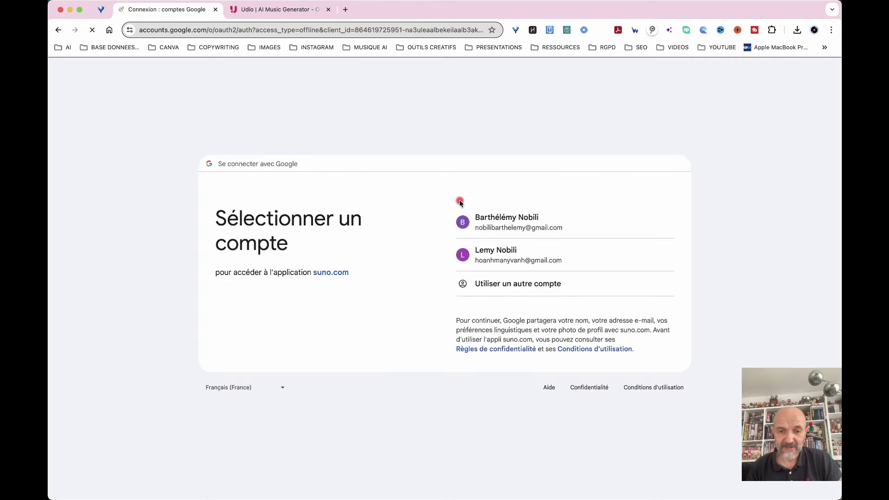
left_click(460, 222)
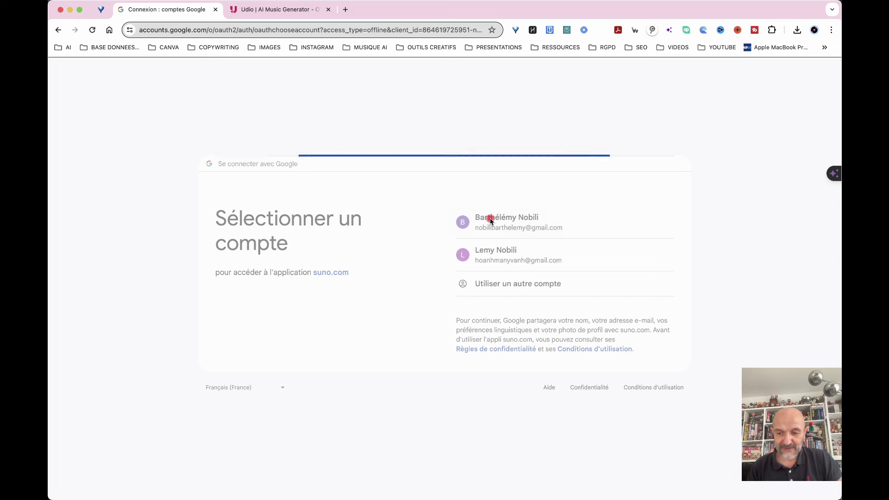
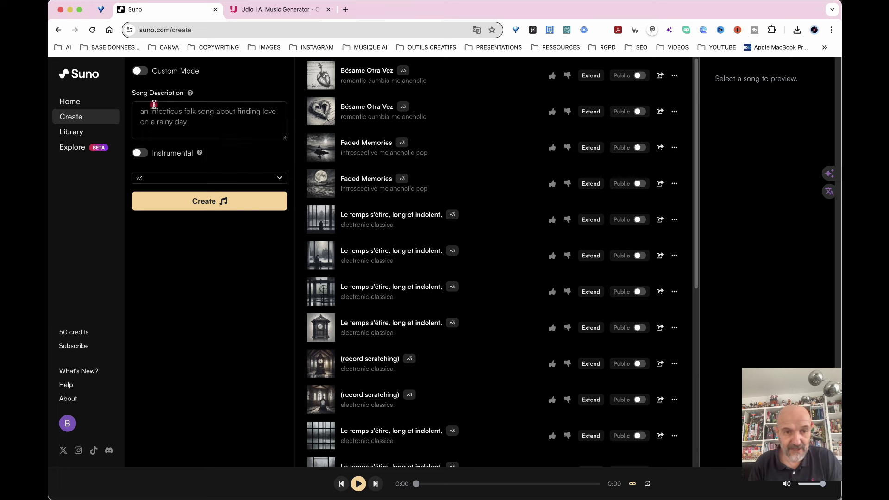
- Enter the Suno song description "chanson au style synthétique et groovy. Ambiance mélancolique synthwave"
left_click(177, 116)
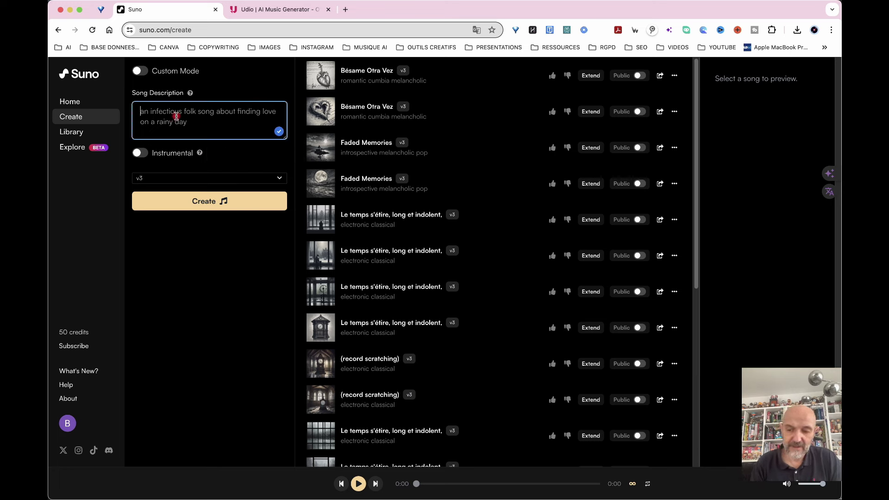
type("chanson au style synthétique e")
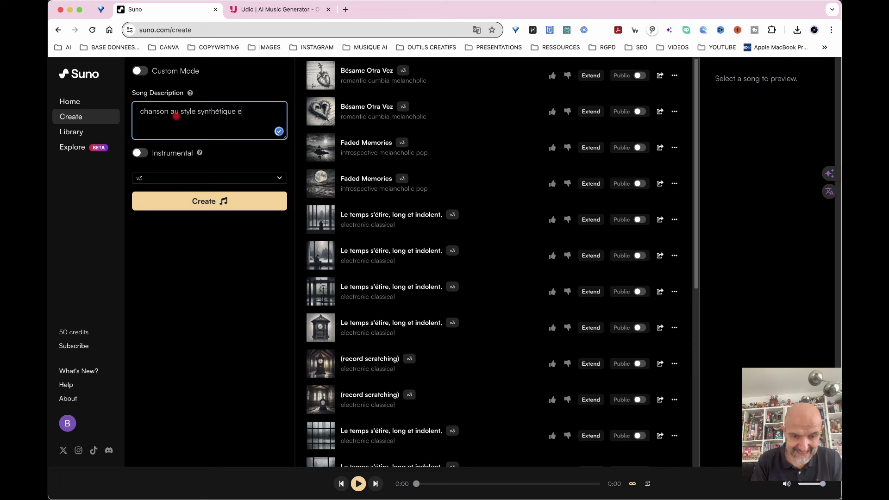
type("t groovy. A")
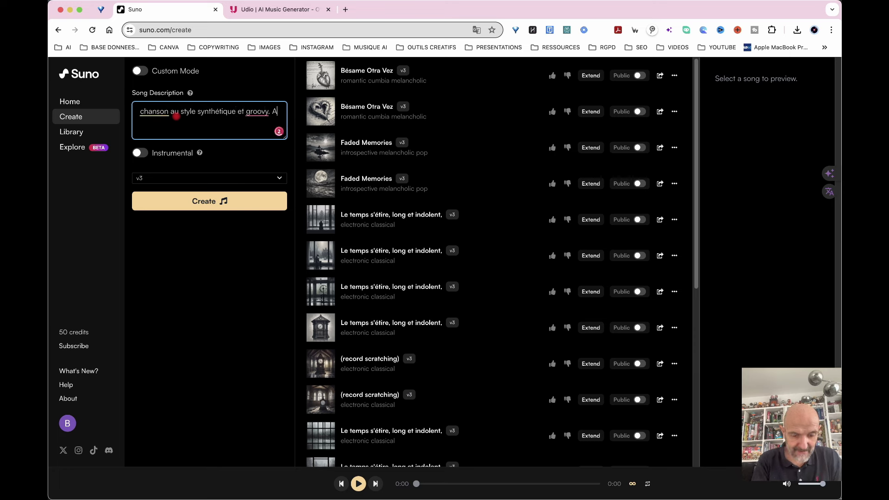
type("mbiance mélancolique synthw")
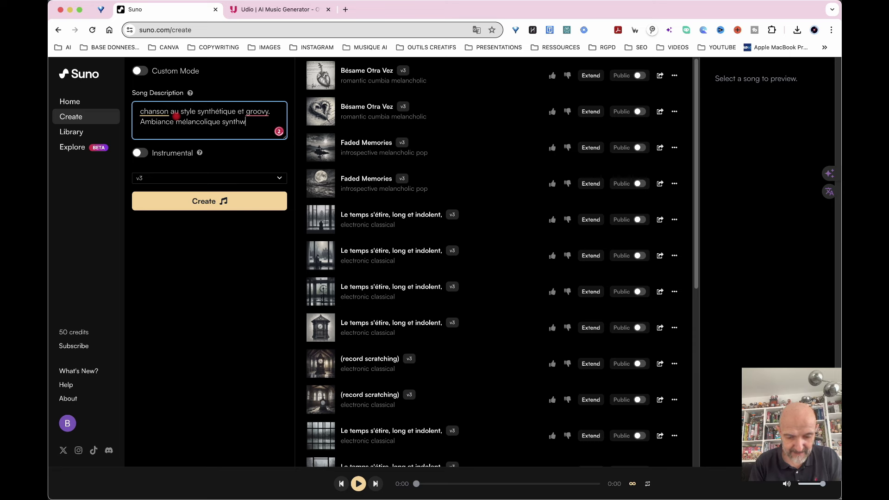
- Translate the description into English with DeepL and replace it with "A song with a synthetic, groovy style. Melancholy synthwave ambience"
left_click_drag(259, 122, 130, 110)
key("super+c")
key("super+c")
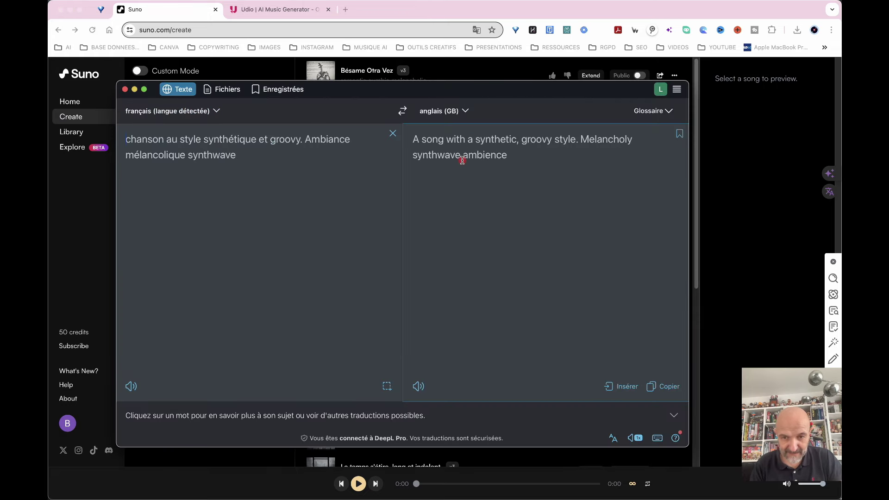
left_click(627, 393)
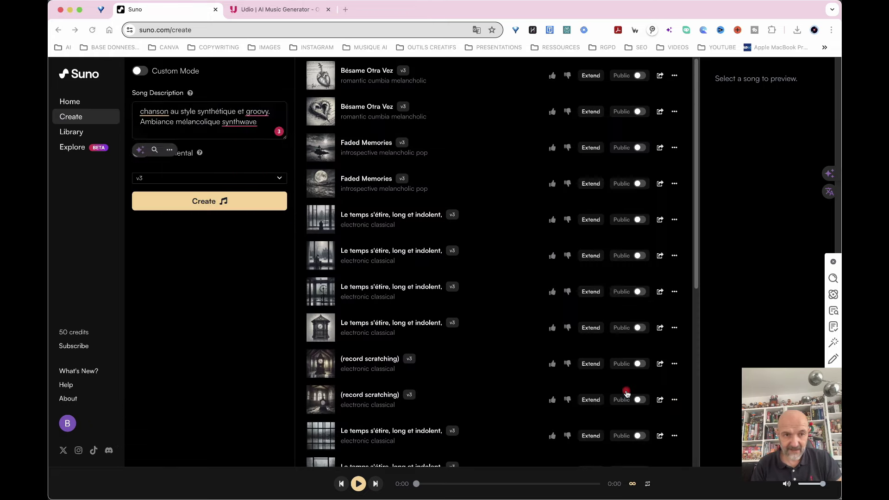
- Generate the song from the English description and play the first new track briefly before pausing it
left_click(195, 204)
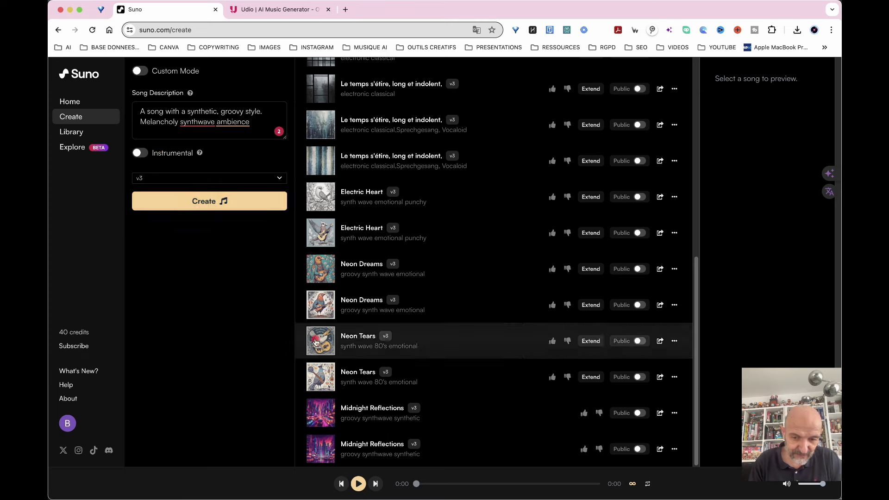
left_click(322, 413)
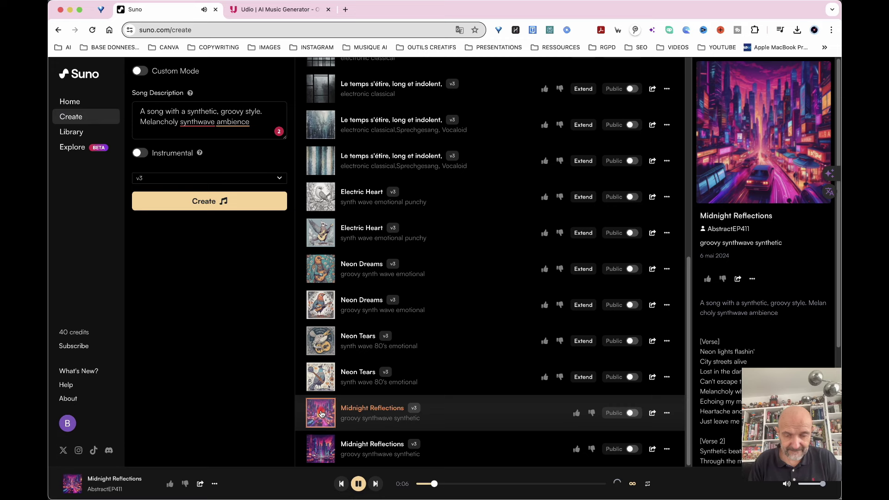
left_click(322, 414)
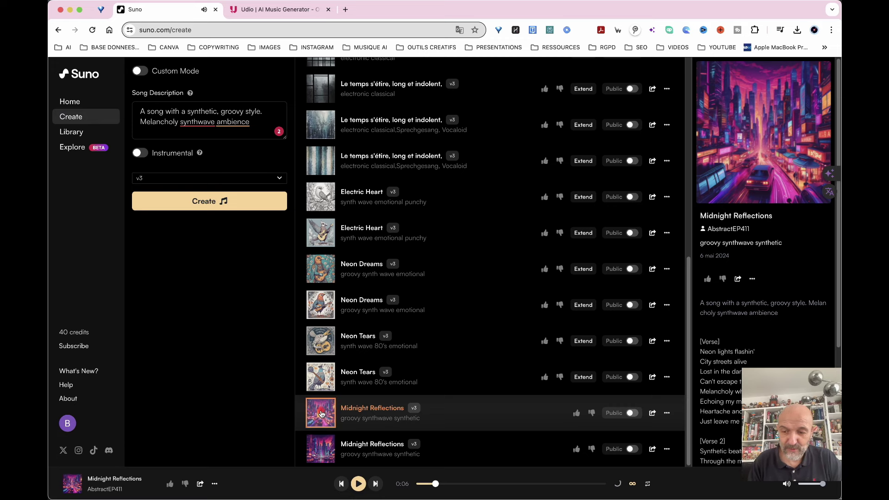
- Turn on the Instrumental option in Suno and generate the song again from the same description
left_click(141, 153)
left_click(227, 207)
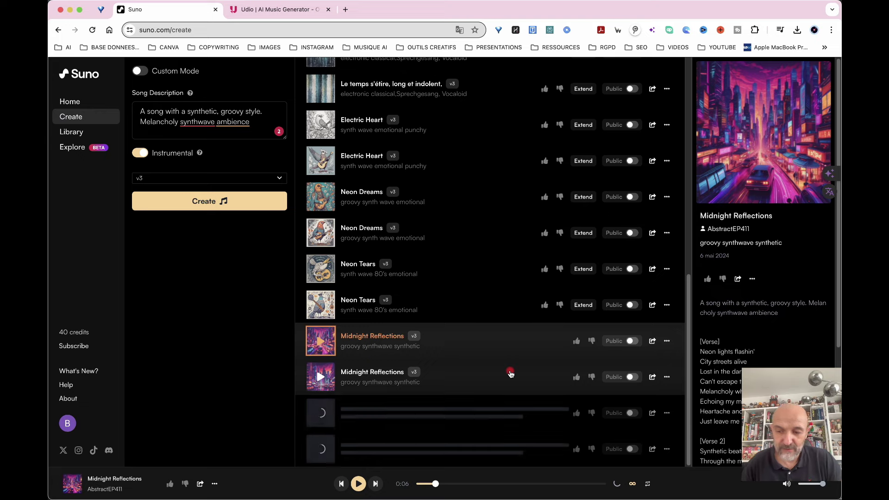
- Copy the English song description from Suno, switch to Udio and sign in
left_click_drag(254, 125, 139, 99)
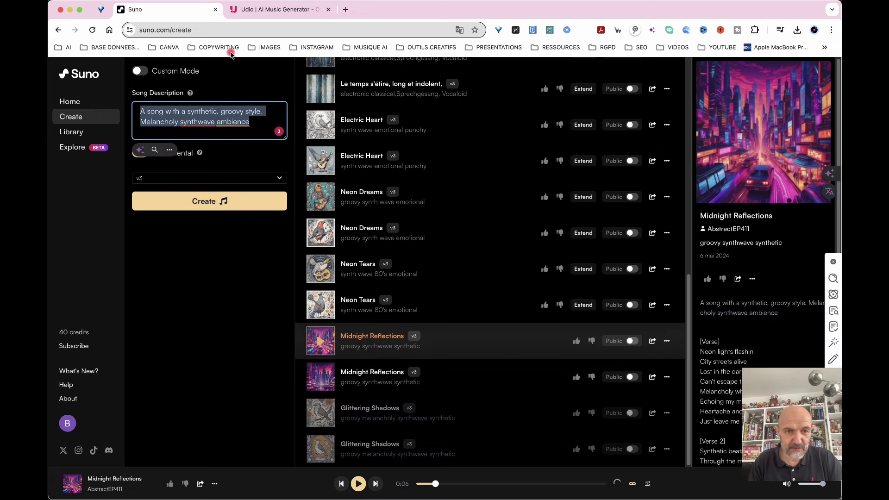
left_click(271, 10)
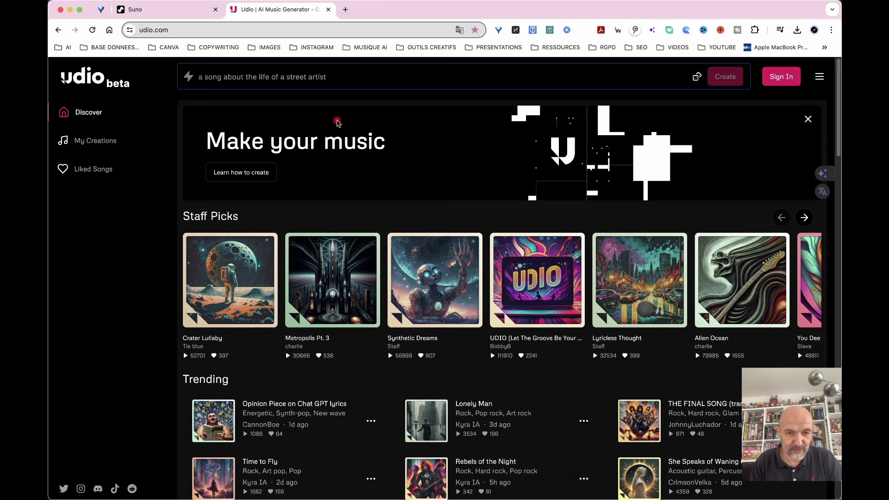
left_click(214, 144)
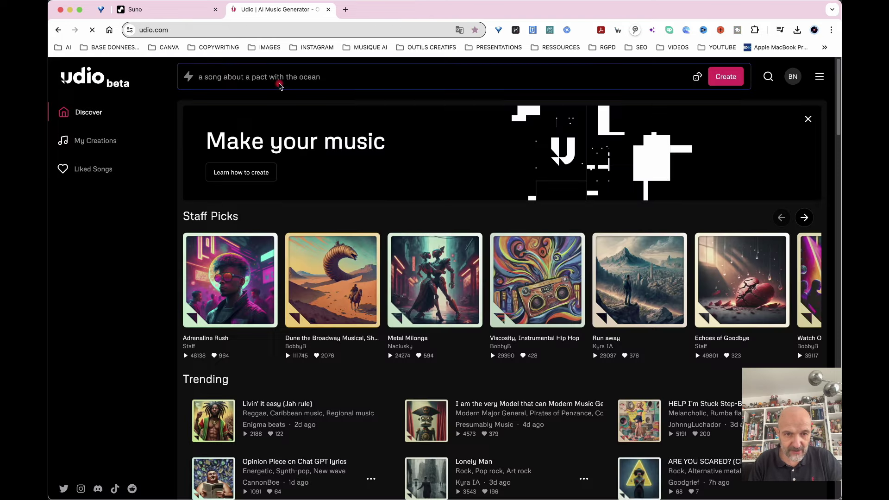
- Create an instrumental Udio track with the prompt "A song with a synthetic, groovy style. Melancholy synthwave ambience"
left_click(278, 79)
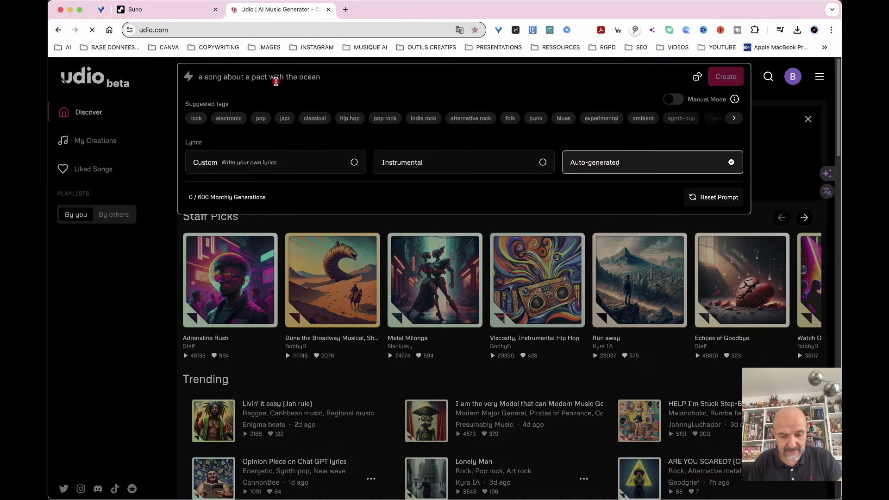
left_click(543, 163)
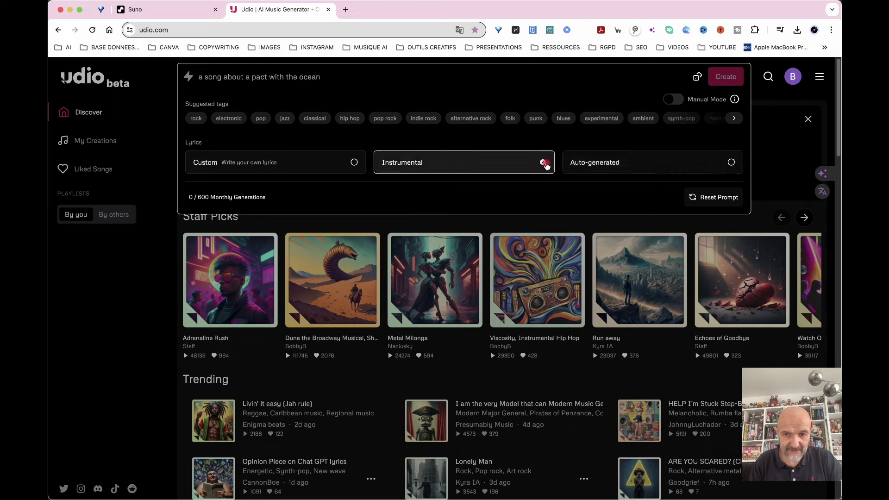
key("Return")
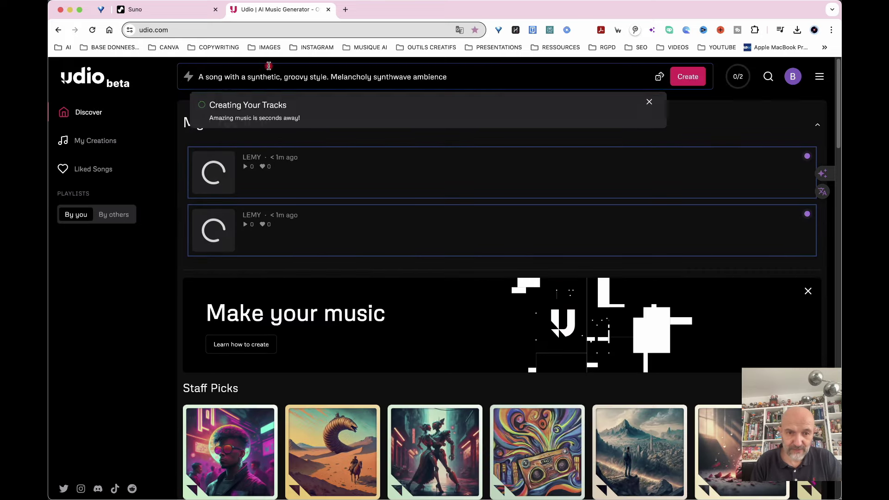
- Return to Suno and listen to both Glittering Shadows tracks, pausing each one after a short preview
key("ctrl+shift+Tab")
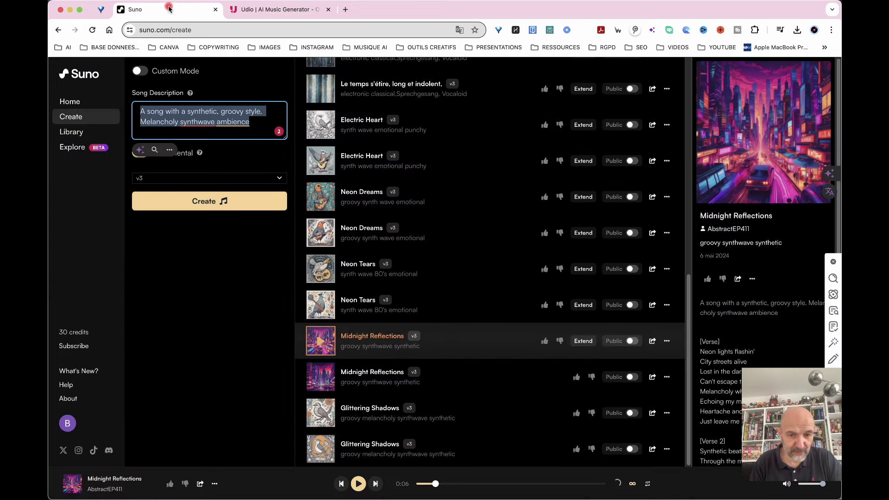
left_click(319, 419)
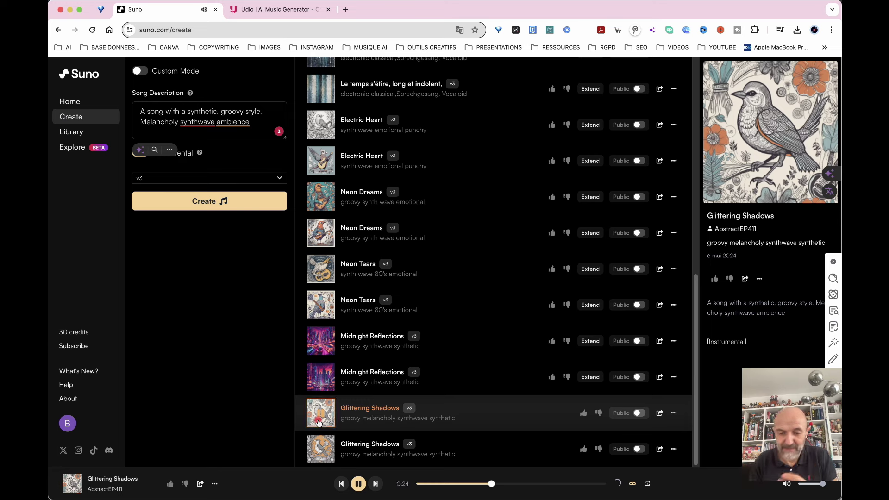
left_click(322, 419)
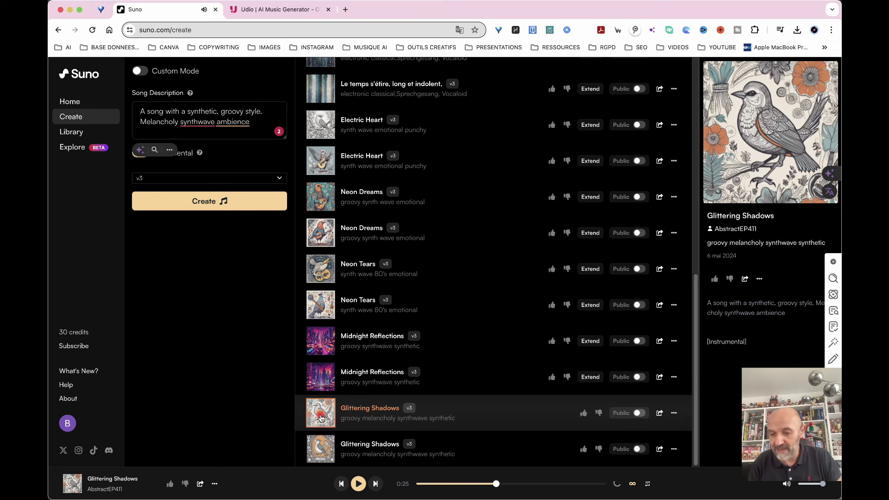
left_click(323, 451)
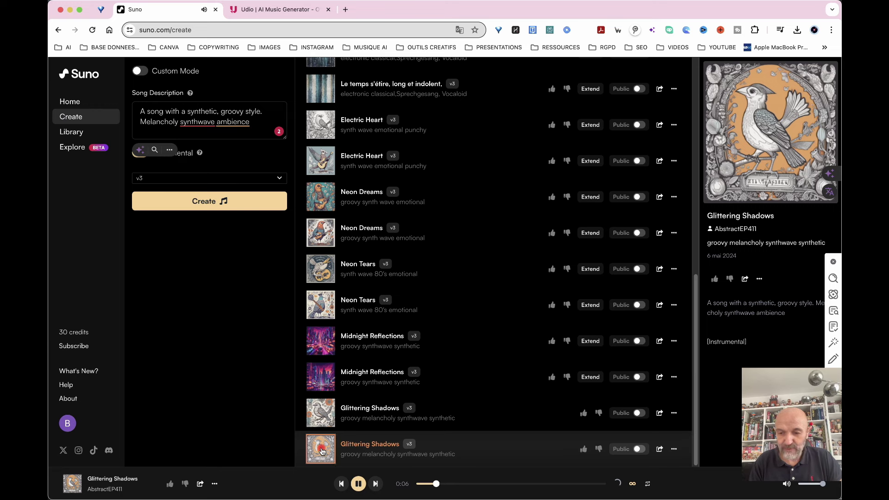
left_click(321, 450)
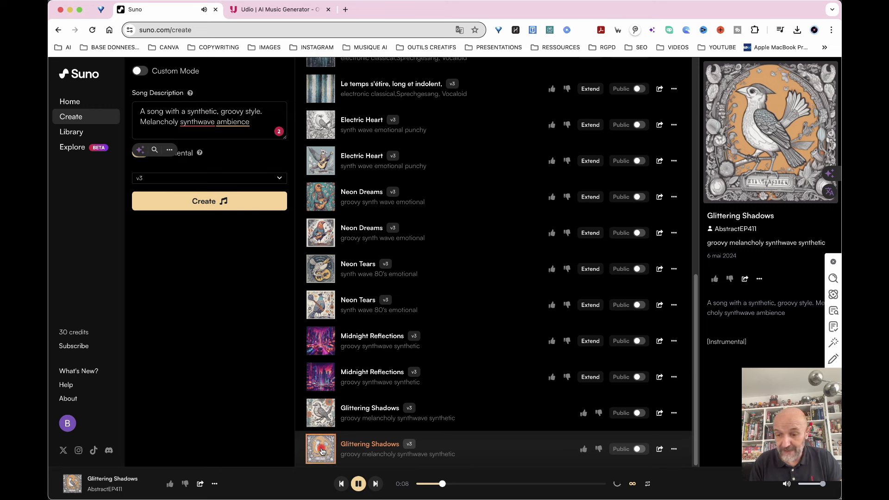
- Check the additional options offered for each of the two Glittering Shadows tracks
left_click(675, 450)
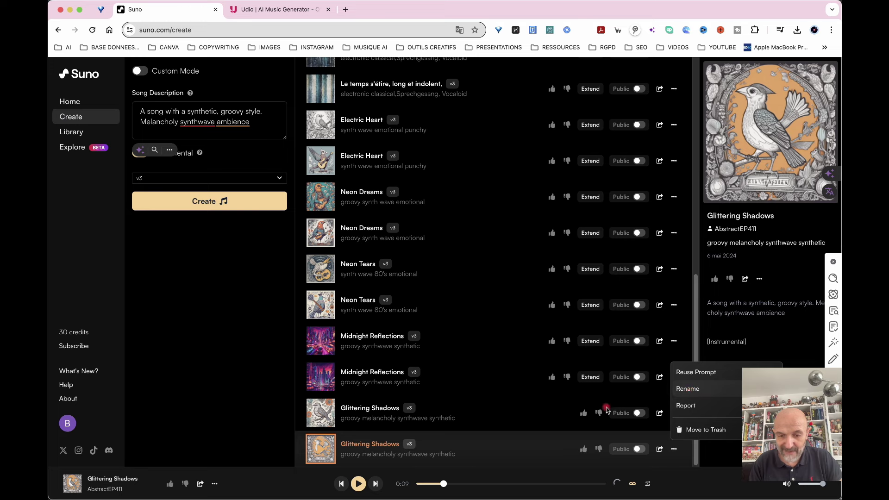
left_click(512, 412)
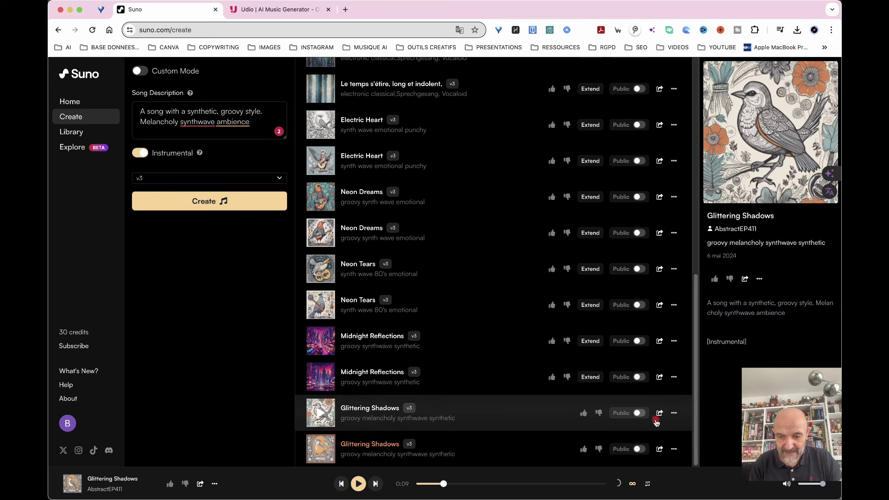
left_click(674, 413)
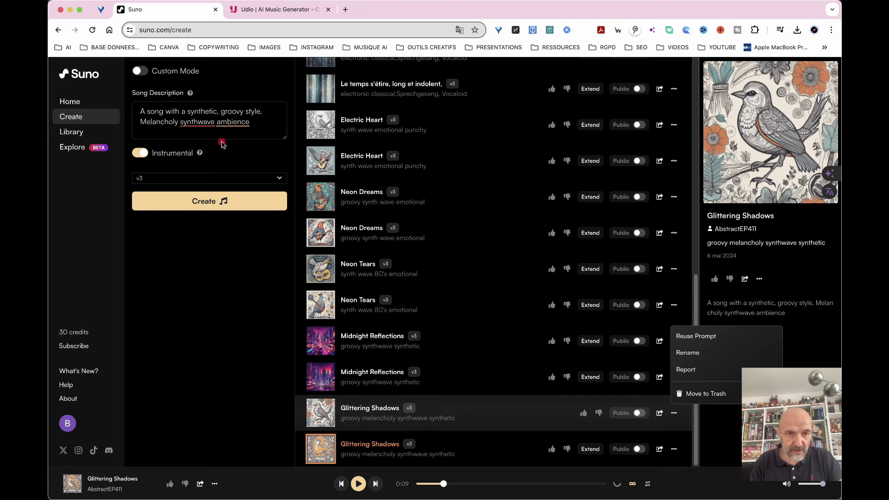
- Switch to Udio and listen to the generated tracks Neon Lament and Neon Nostalgia, pausing playback at the end
left_click(261, 10)
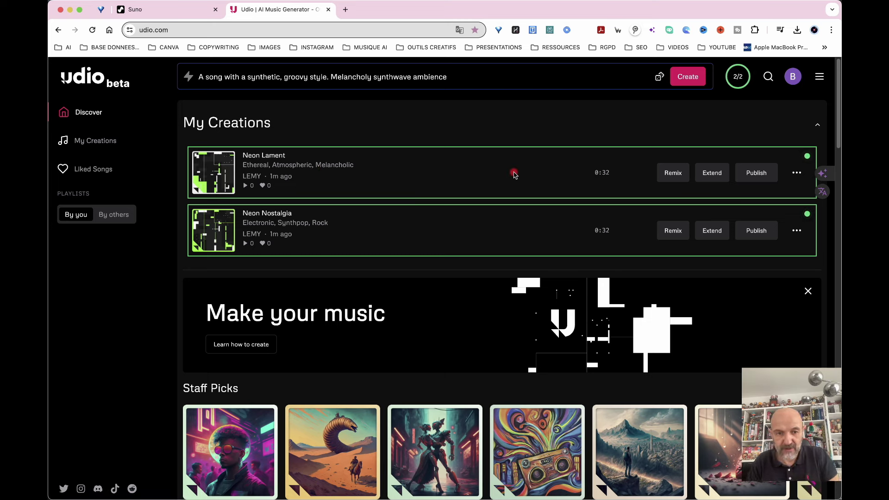
mouse_move(211, 174)
left_click(213, 174)
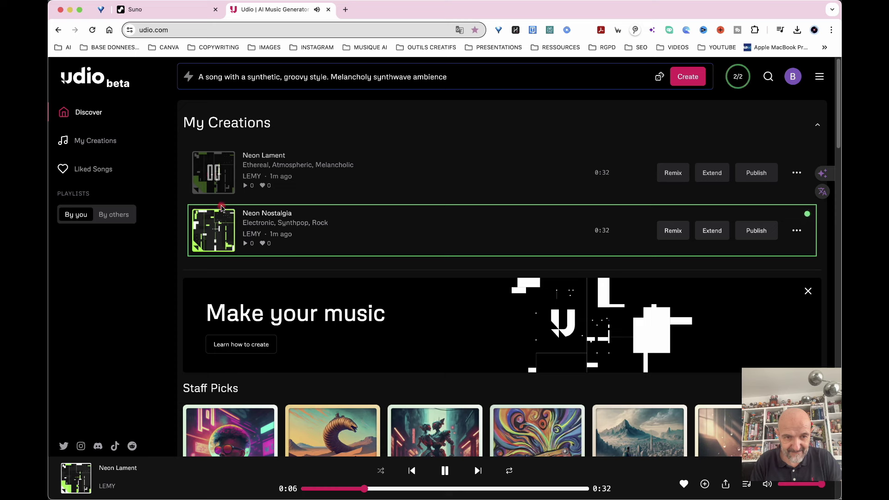
left_click(213, 232)
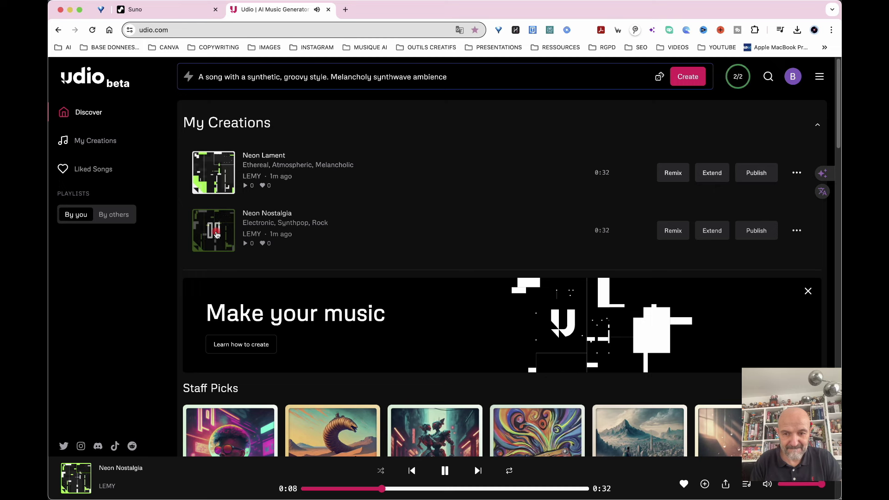
left_click(217, 235)
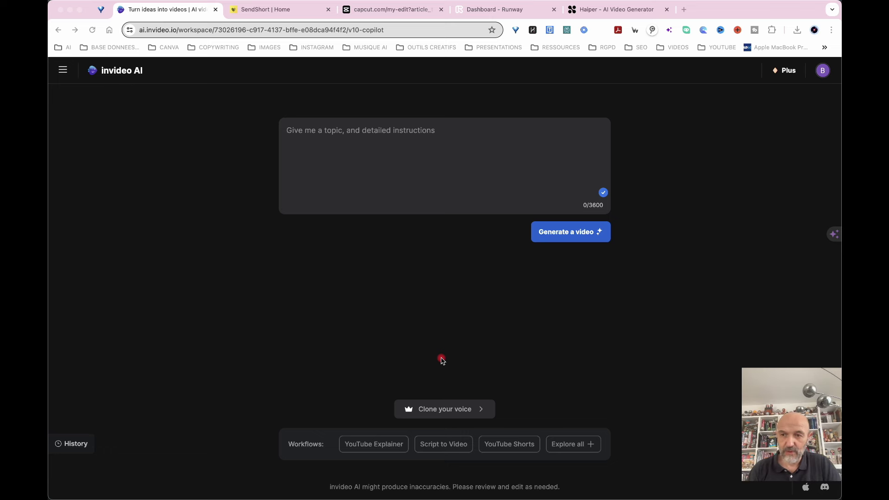
- Check the yearly pricing plans offered by invideo AI, closing the overview at the end
left_click(780, 70)
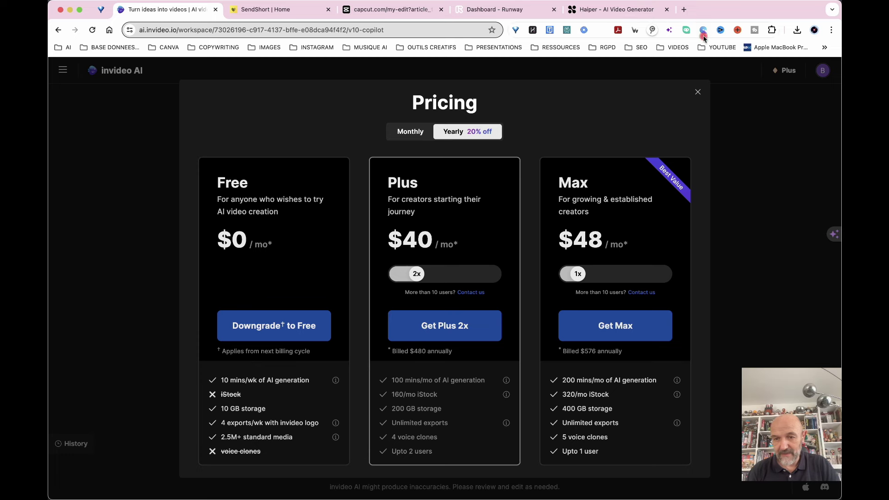
left_click(699, 93)
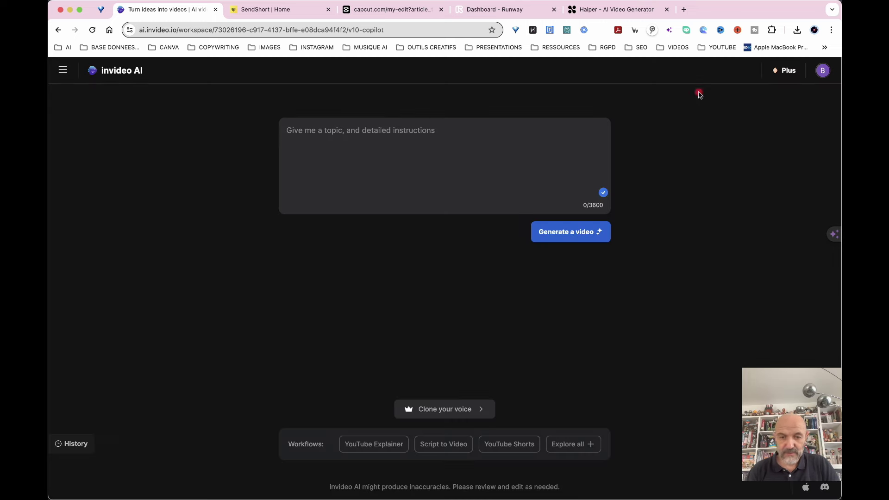
- Begin the topic prompt for a new invideo AI video with "Les 5"
left_click(368, 138)
type("Les 5")
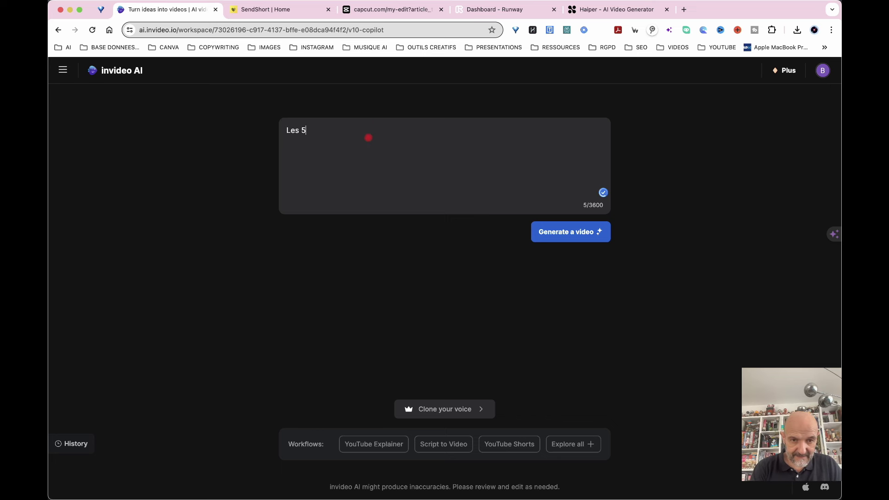
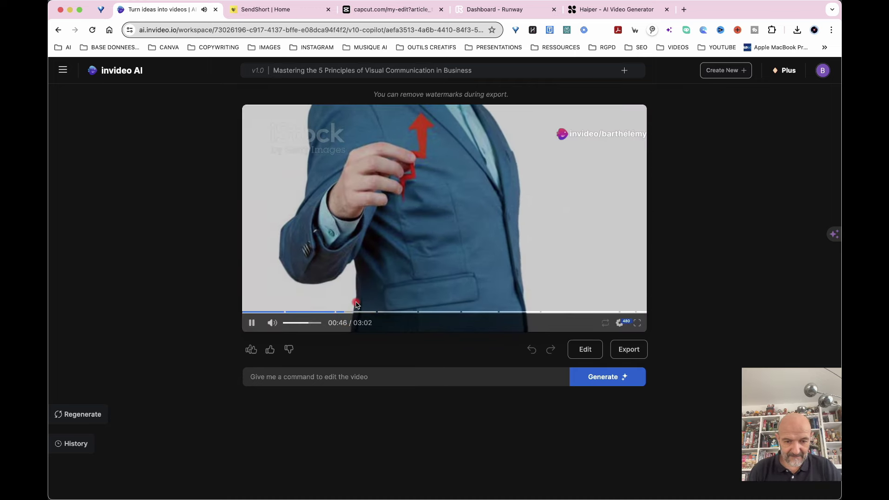
- Preview the generated visual communication video by skipping ahead through its scenes, pausing at about 01:52
left_click(350, 310)
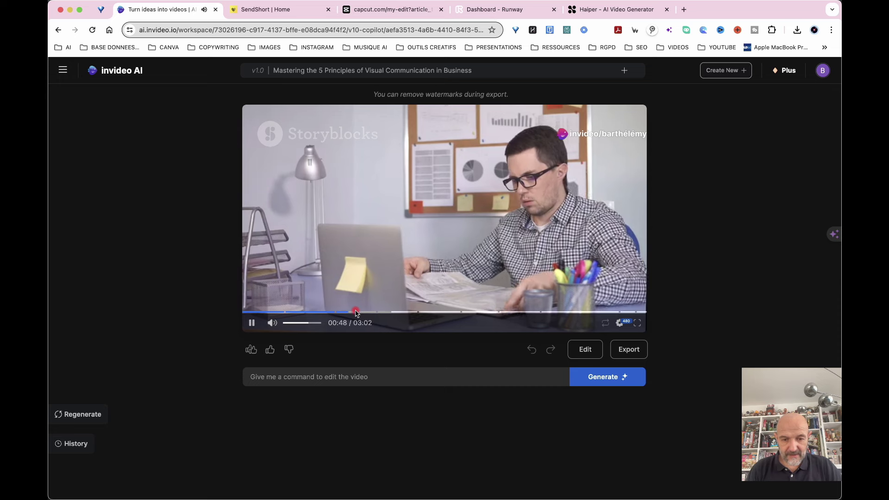
left_click_drag(355, 313, 383, 315)
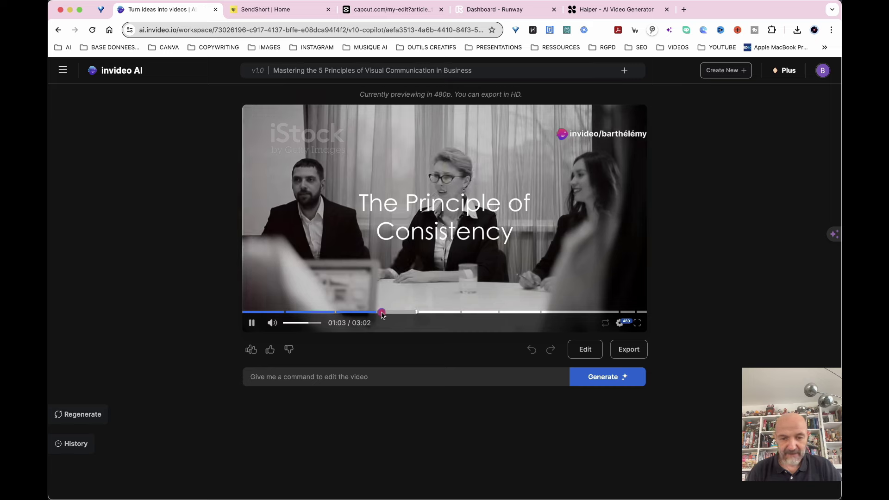
left_click(385, 315)
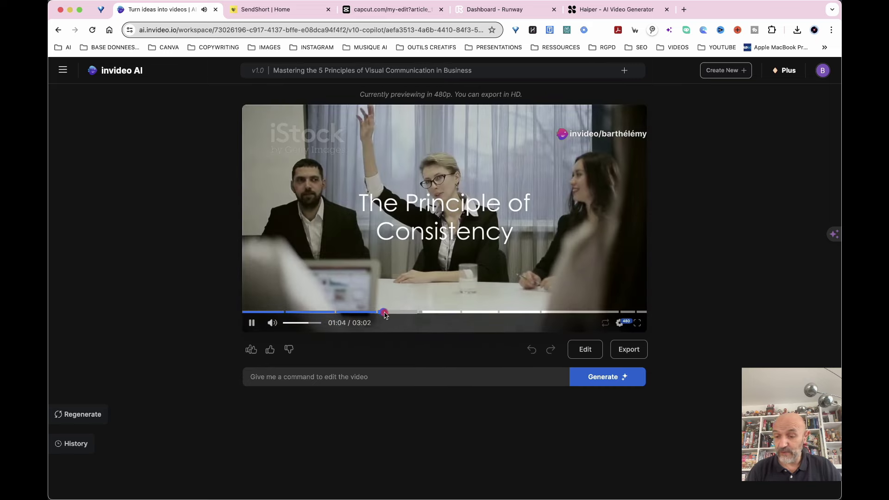
left_click_drag(410, 315, 432, 316)
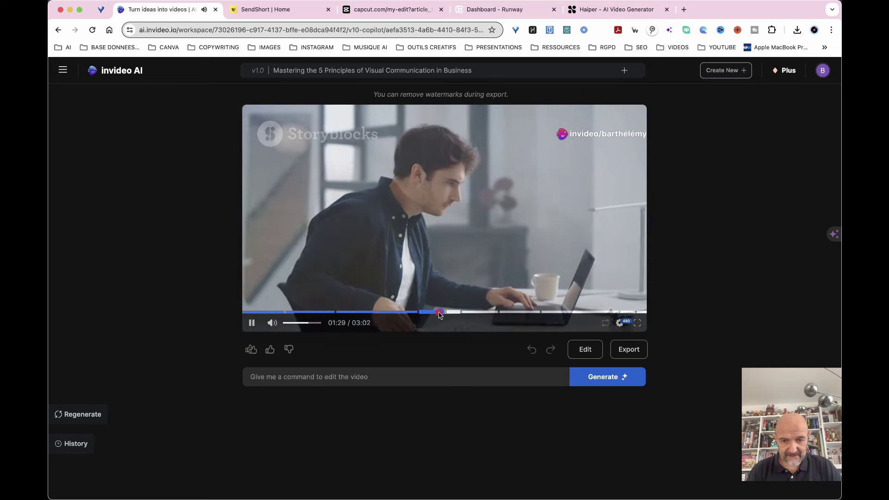
left_click(492, 316)
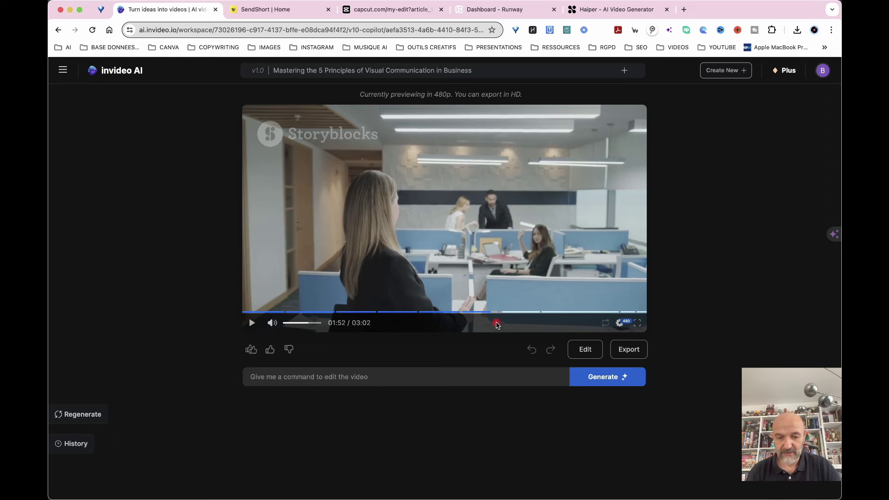
- Edit the video script, replacing the Chapter 1 heading with "Chapitre 1 : Explorer le monde de la communication visuelle"
left_click(585, 348)
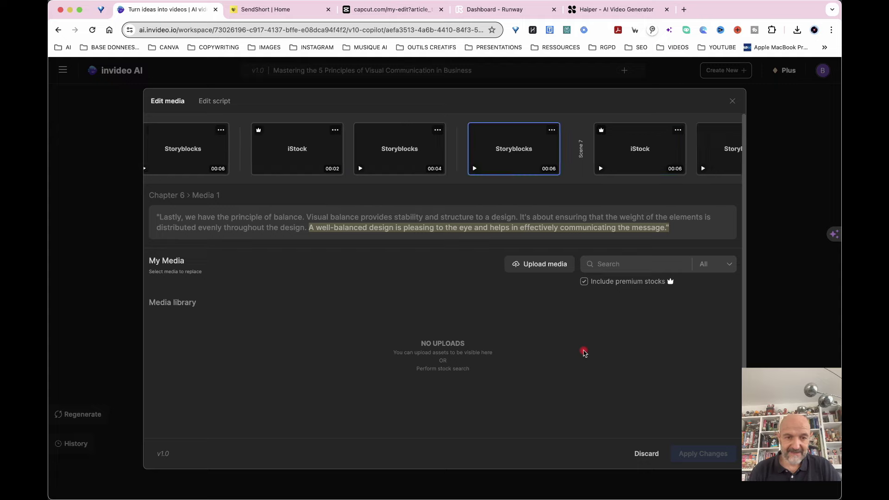
left_click(228, 101)
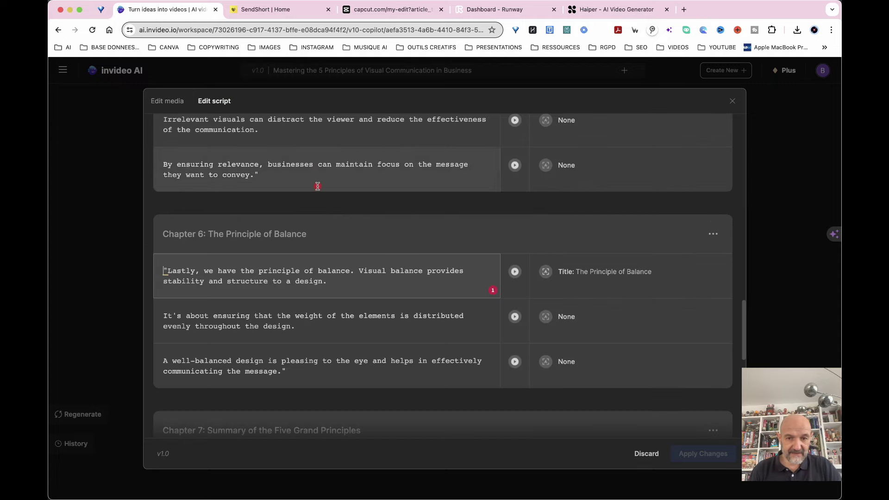
scroll(317, 187, "up", 5)
scroll(318, 187, "up", 10)
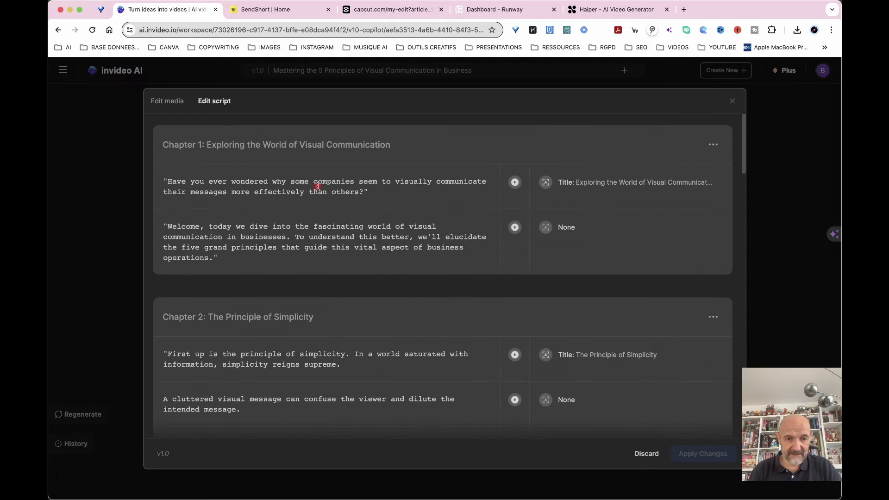
type("Chapitre 1 : Explorer le monde de la communication visuelle")
left_click(713, 145)
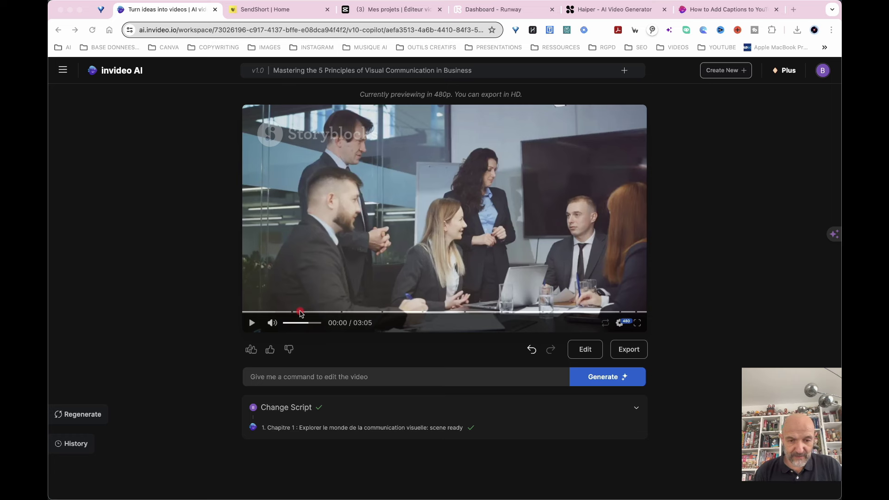
- Move the preview to 00:52 and enable captions with the editing command "subtitles"
left_click_drag(302, 313, 357, 313)
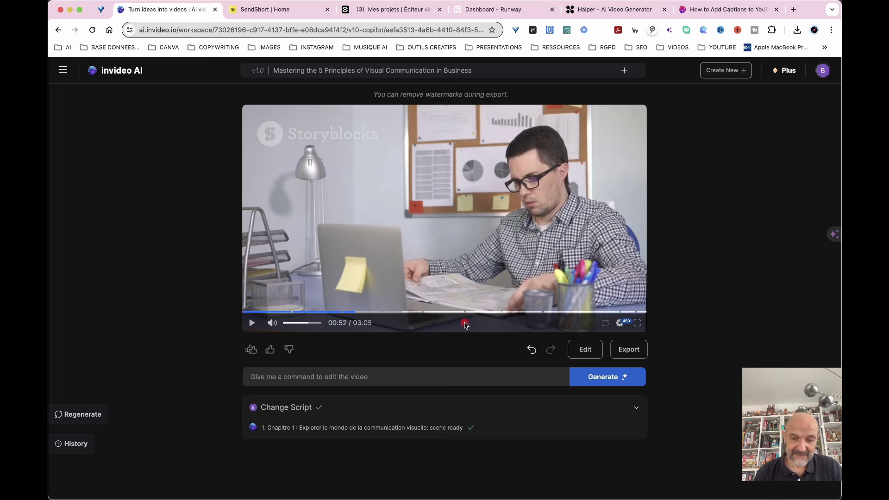
left_click(282, 377)
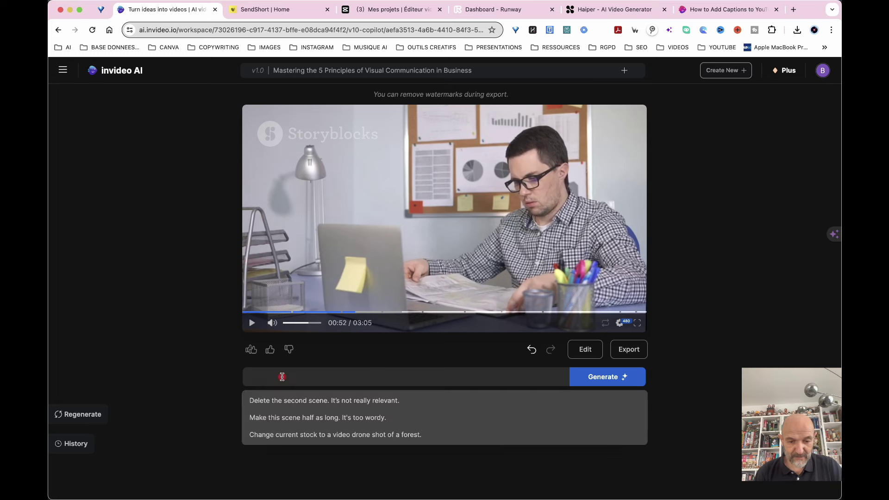
type("subtitles")
left_click(605, 377)
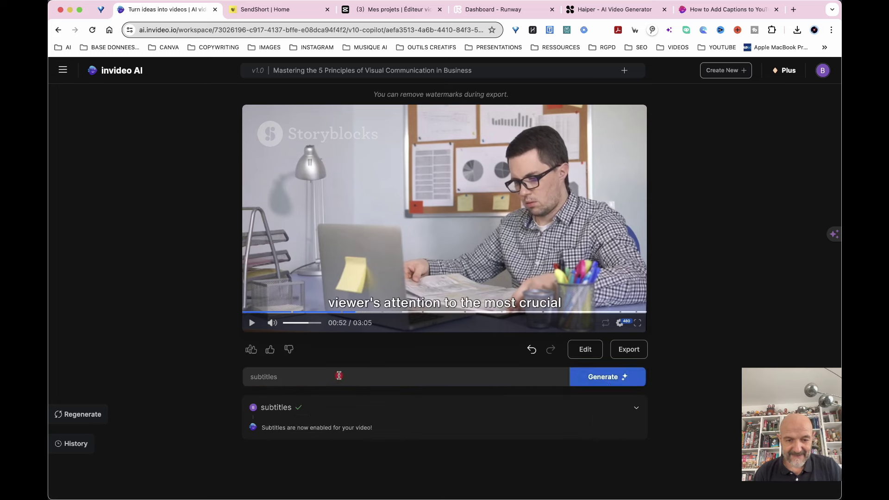
- Restyle the captions with the editing command "relooking subtitles" and play a short stretch of the video to check them
left_click(268, 376)
double_click(267, 376)
type("rel")
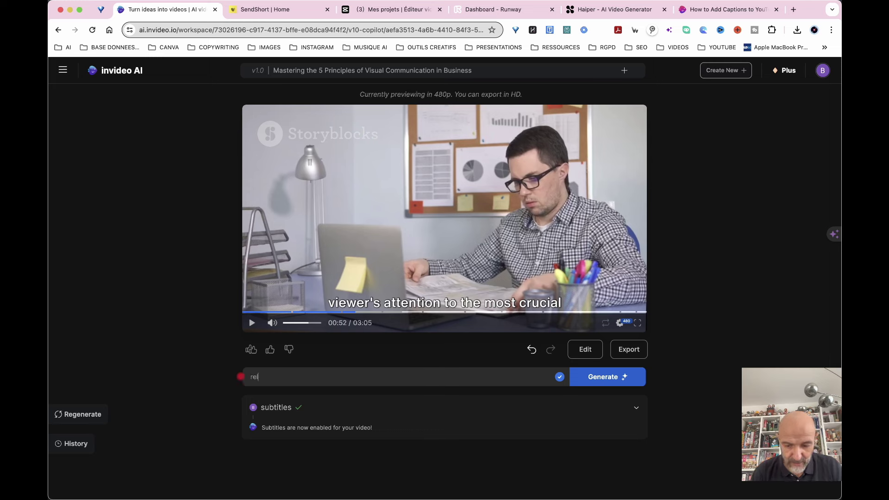
type("ooking subtitles")
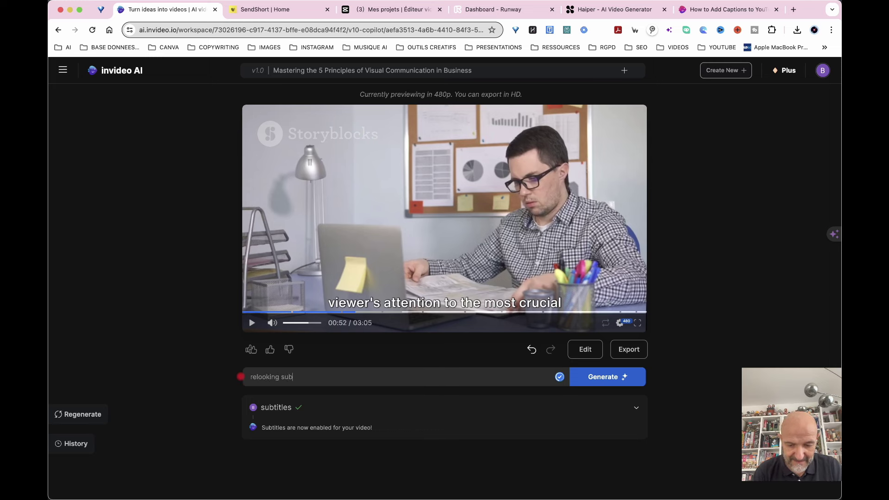
left_click(600, 374)
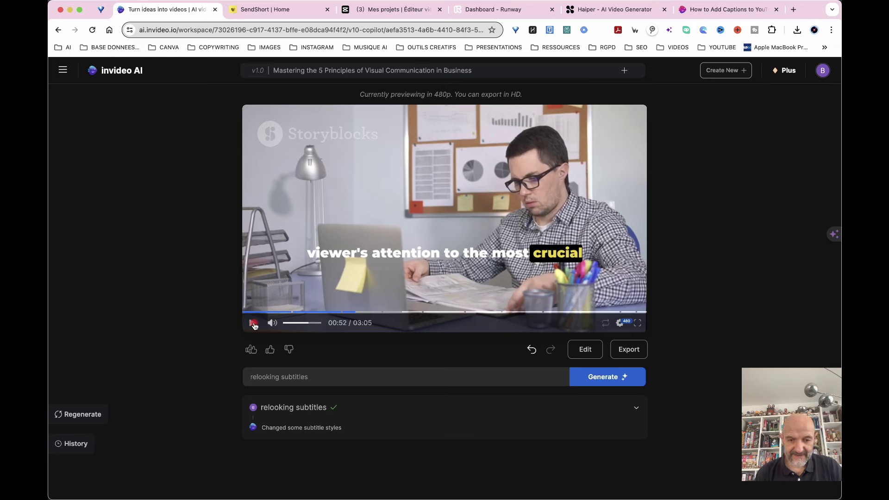
left_click(254, 323)
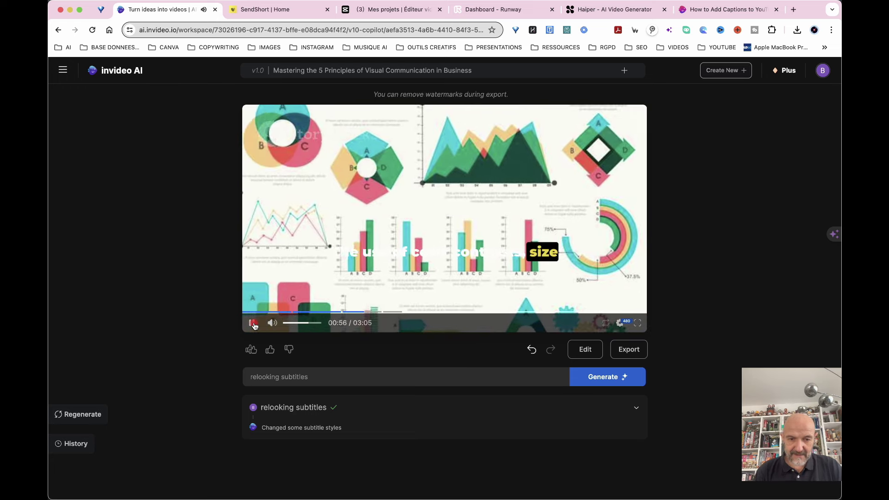
left_click(254, 323)
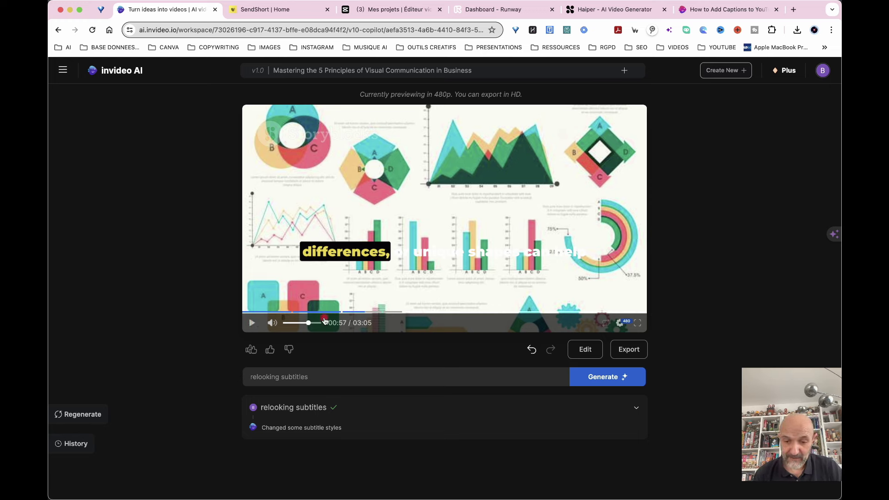
- In the script, replace the Chapter 1 on-screen title with its French DeepL translation, "Explorer le monde de la communication visuelle"
left_click(587, 350)
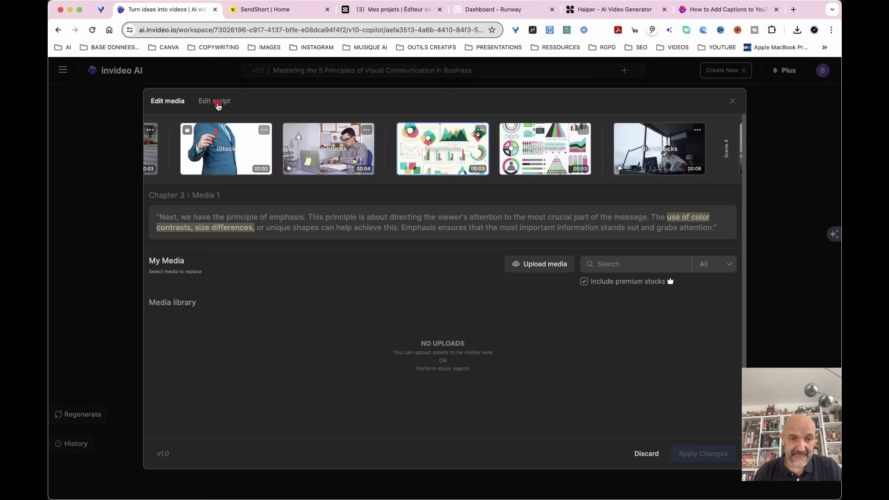
left_click(214, 101)
scroll(344, 183, "up", 10)
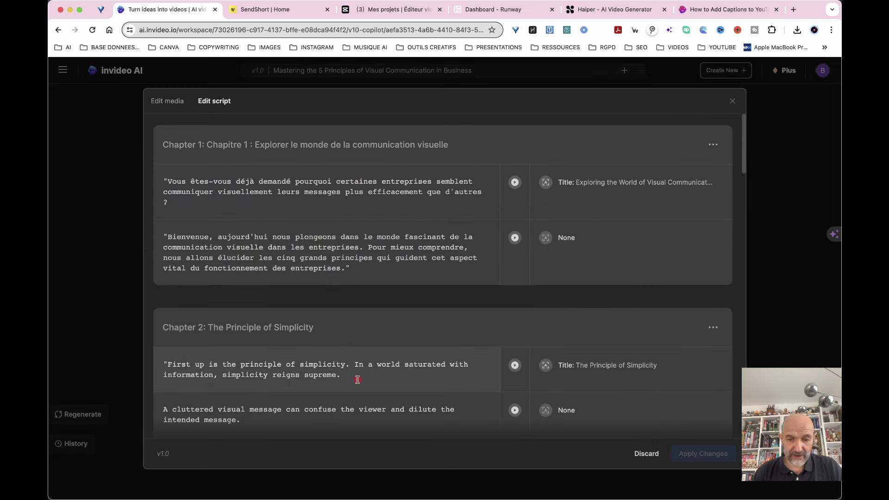
left_click(630, 184)
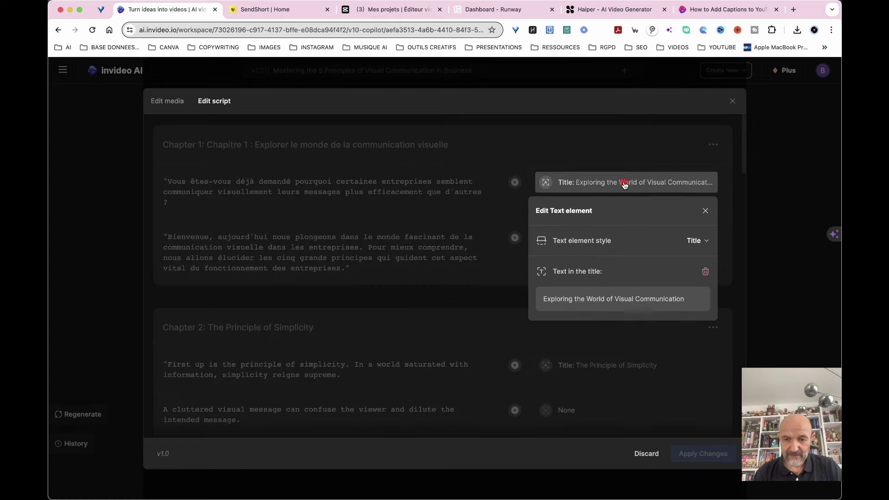
triple_click(602, 299)
key("super+c")
key("super+c")
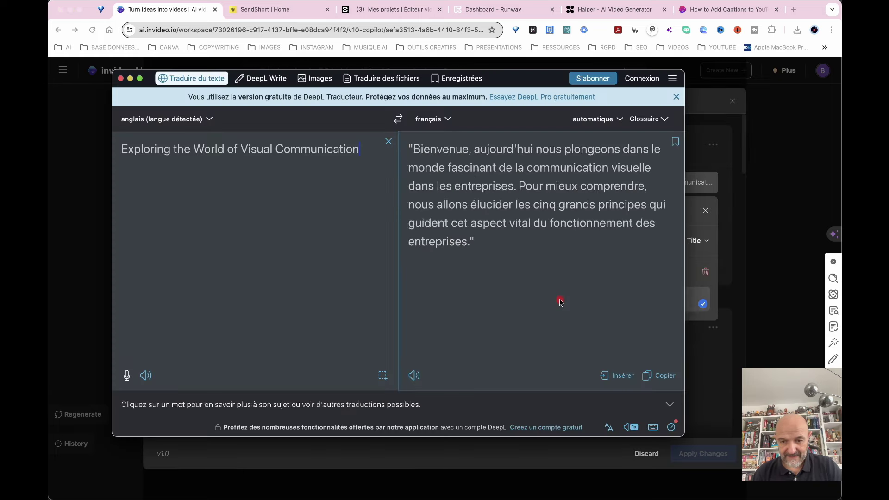
left_click(608, 370)
left_click(569, 358)
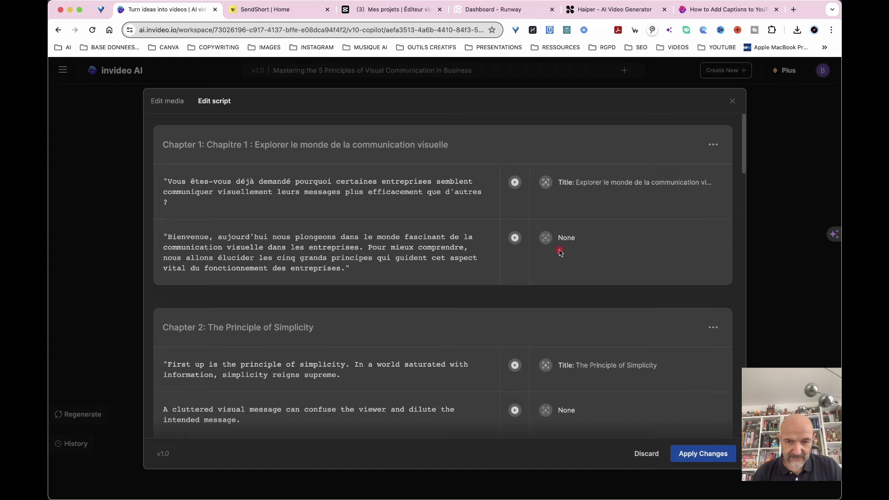
- Translate the Chapter 2 heading with DeepL and replace its text with "Chapitre 2 : Le principe de simplicité"
triple_click(255, 328)
key("super+c")
key("super+c")
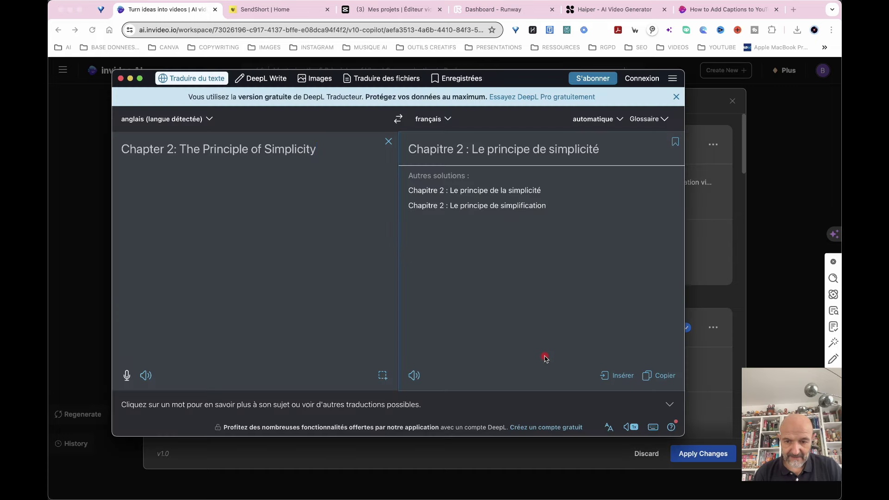
left_click(619, 373)
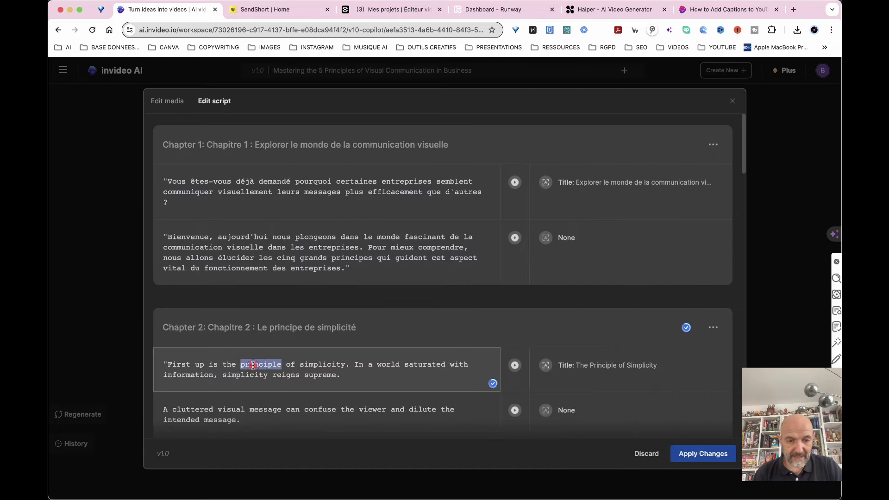
- Replace the first narration line of Chapter 2 with its French DeepL translation, starting "Le premier principe est celui de la simplicité"
triple_click(264, 359)
key("super+c")
key("super+c")
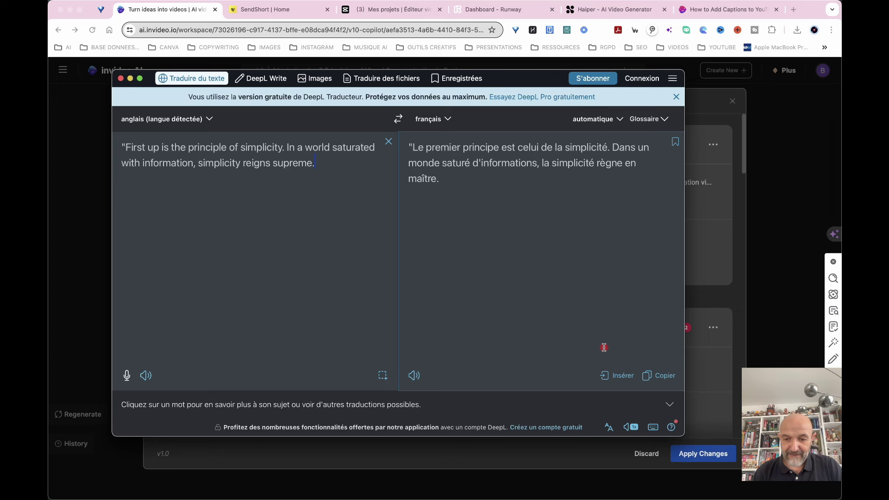
left_click(616, 375)
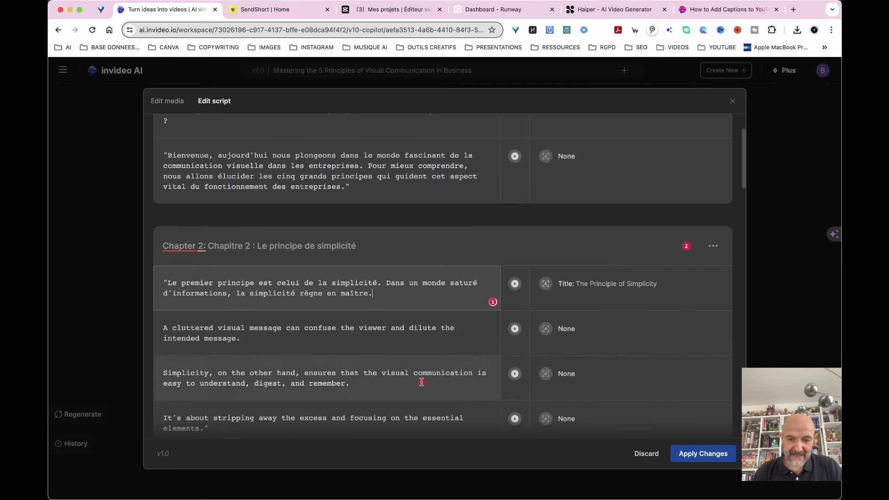
- Replace the Chapter 2 on-screen title with its French DeepL translation, "Le principe de simplicité", and close the text element editor
left_click(597, 284)
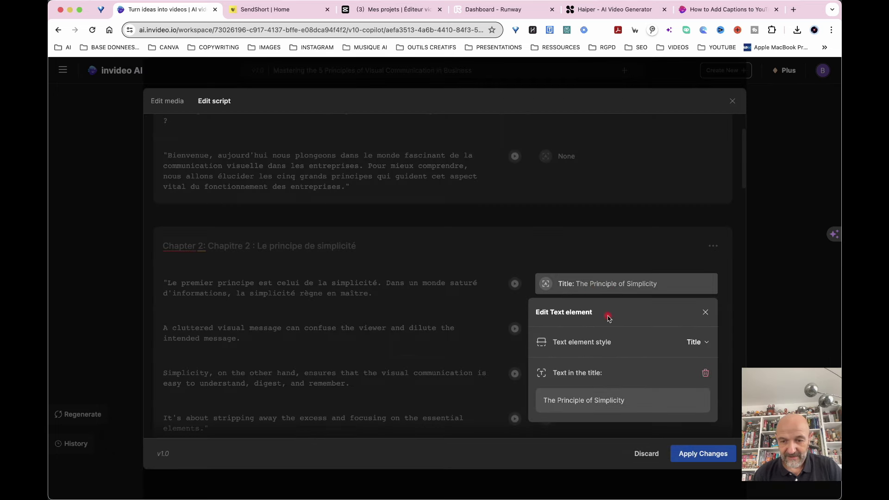
left_click_drag(631, 399, 541, 402)
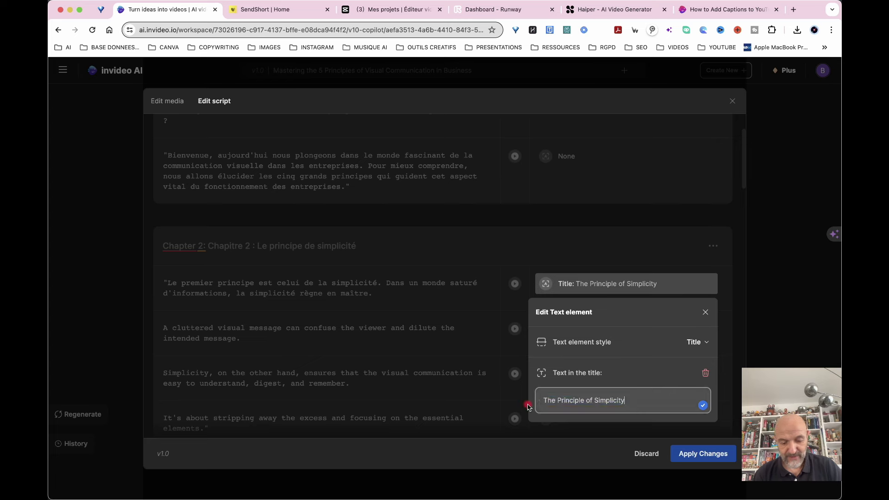
key("super+c")
key("super+c")
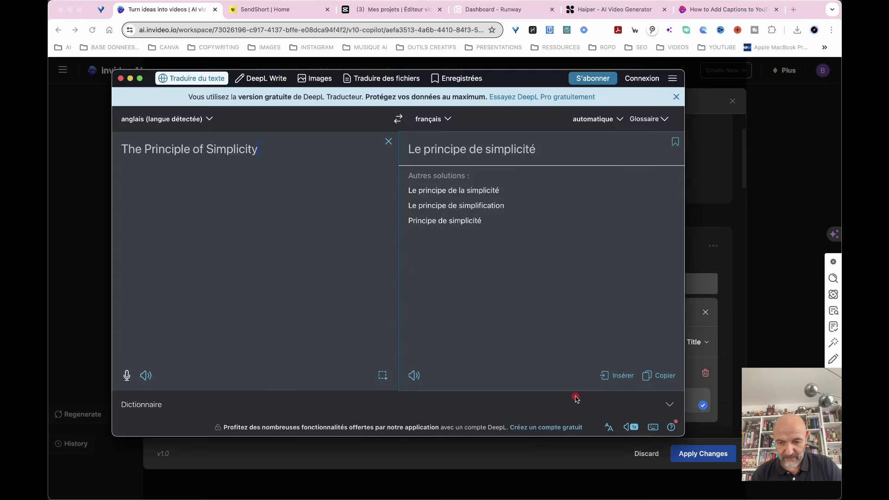
left_click(619, 374)
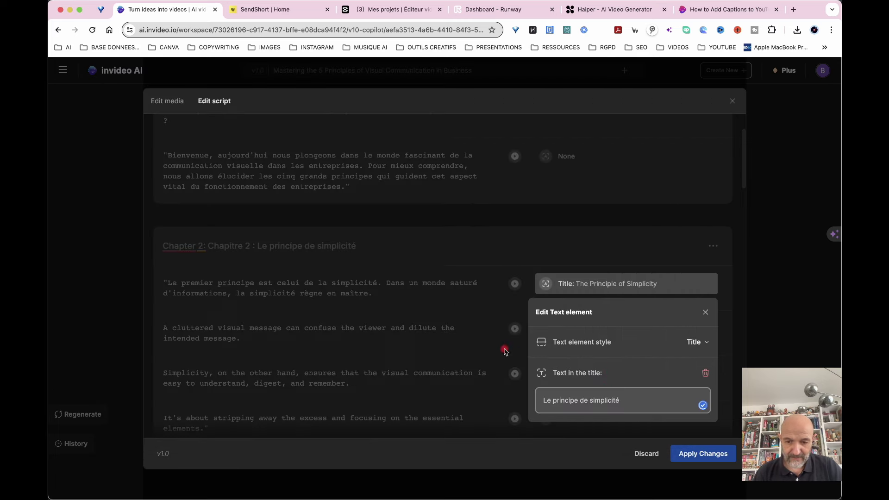
left_click(306, 321)
scroll(306, 321, "down", 3)
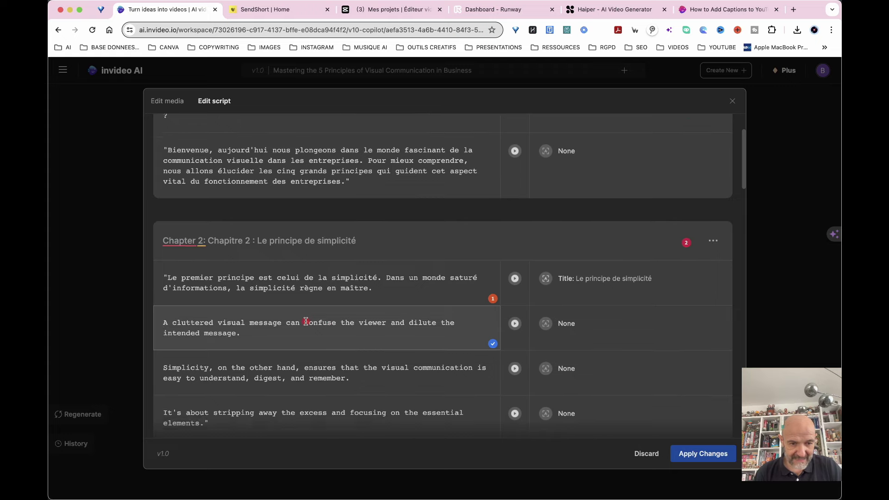
- Replace the second narration line of Chapter 2 with its French DeepL translation, starting "Un message visuel encombré"
left_click(245, 261)
left_click_drag(244, 261, 165, 249)
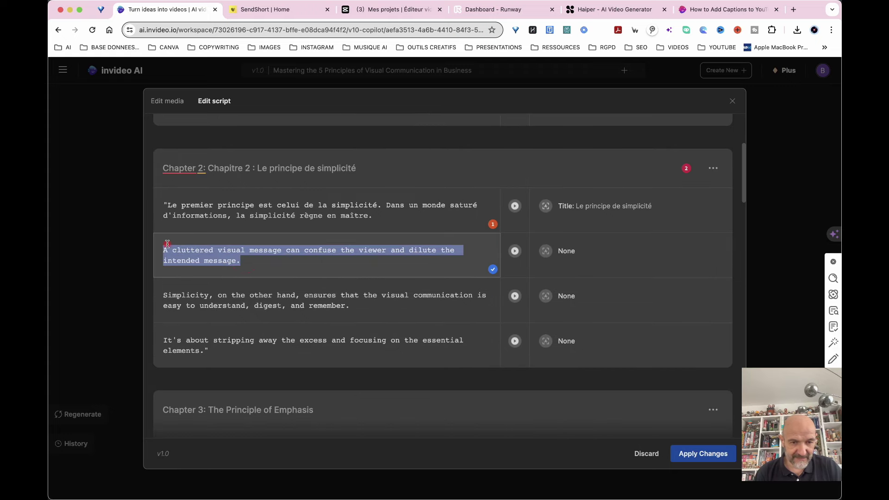
key("super+c")
key("super+c")
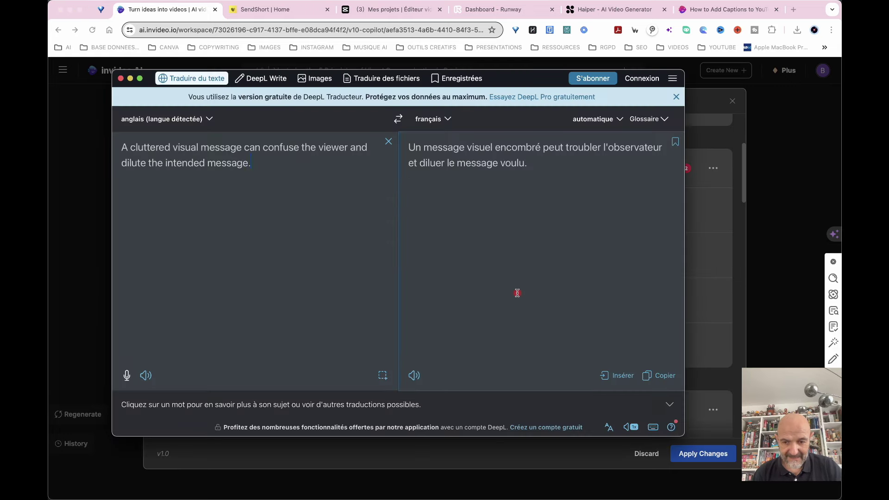
left_click(619, 374)
- Replace the third narration line of Chapter 2 with its French DeepL translation, starting "La simplicité, quant à elle"
left_click(357, 307)
left_click_drag(357, 307, 159, 276)
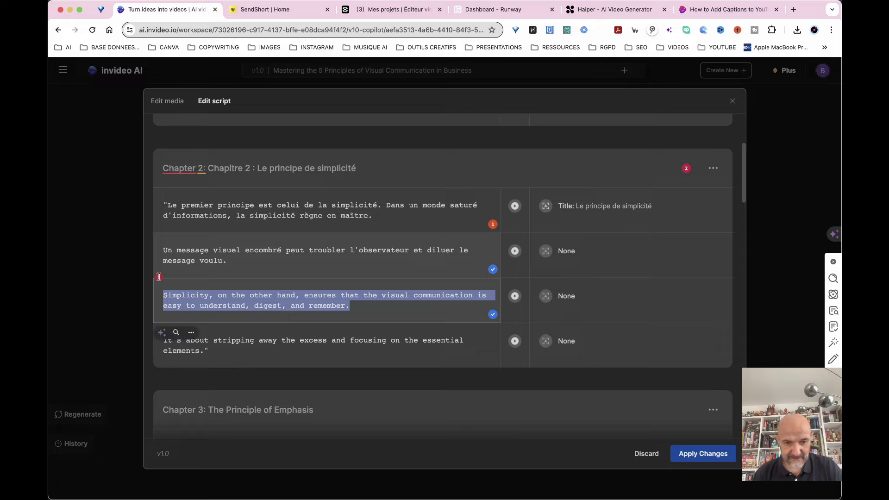
key("super+c")
key("super+c")
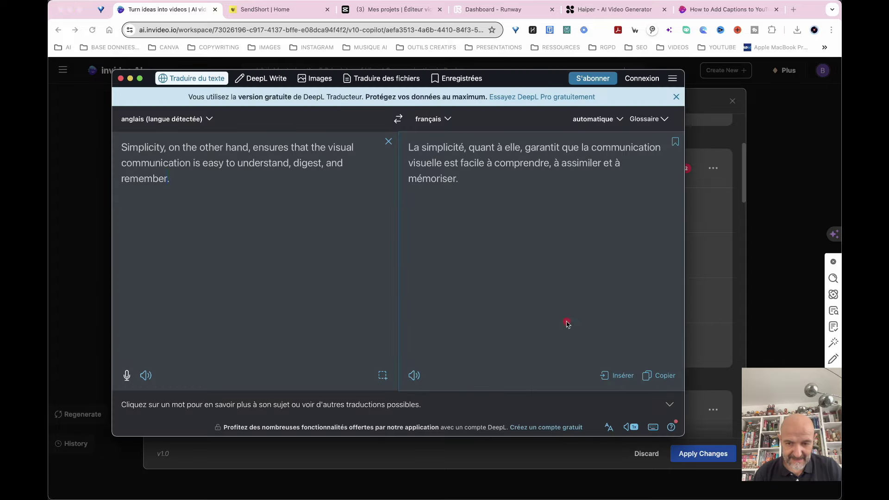
left_click(619, 375)
- Look through the remaining chapters of the script down to Chapter 9 and apply the script changes to the video
scroll(351, 217, "down", 15)
scroll(351, 217, "up", 15)
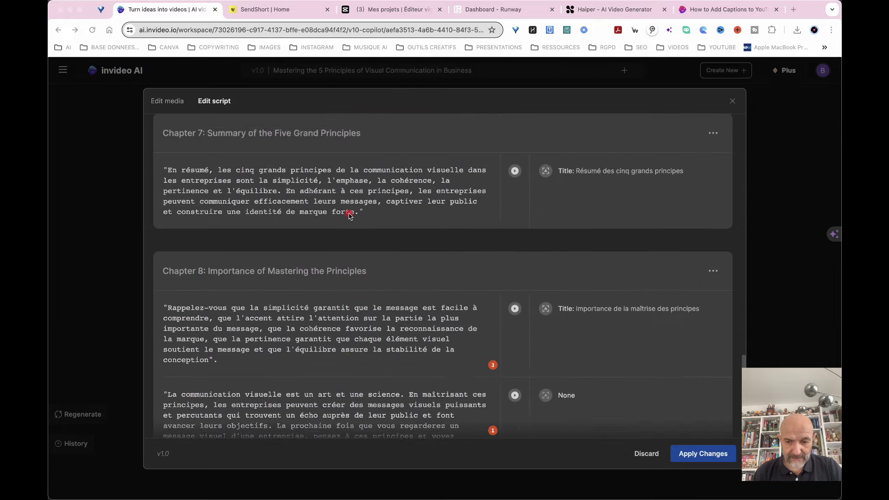
scroll(349, 216, "down", 5)
scroll(350, 216, "down", 10)
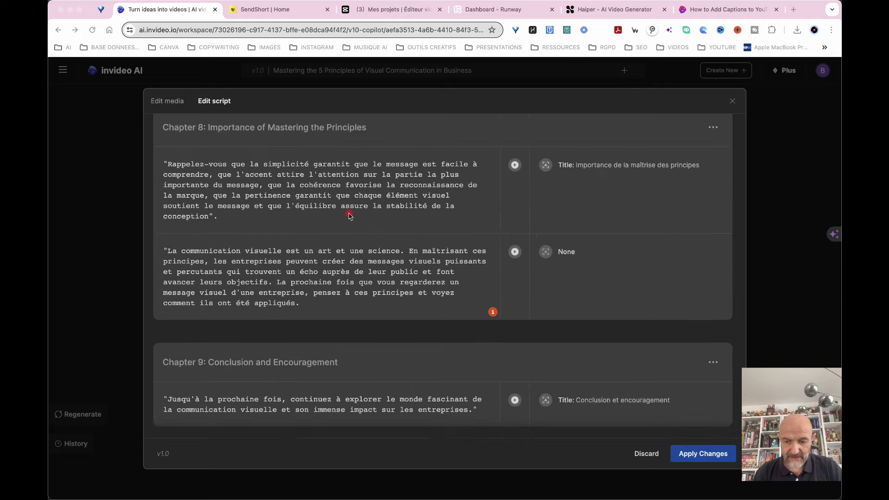
left_click(710, 456)
left_click(709, 455)
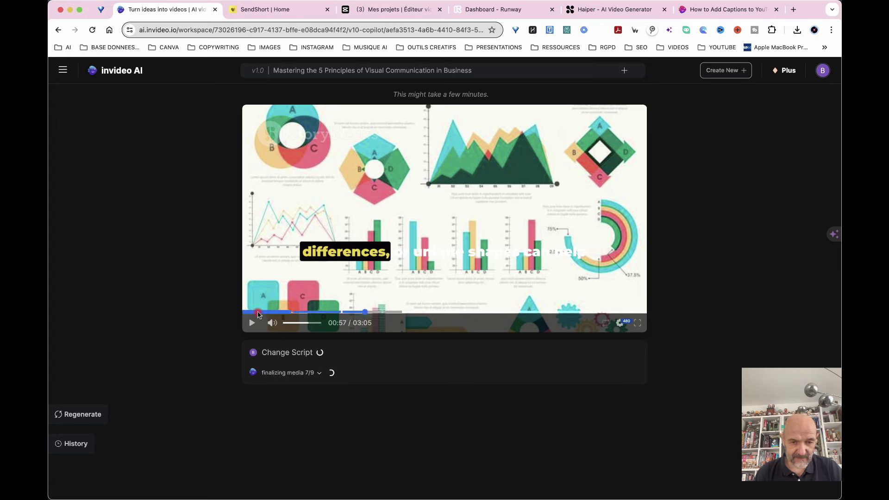
- Play the opening seconds of the video preview from the start and pause it while the script change is processed
left_click(240, 314)
left_click(252, 324)
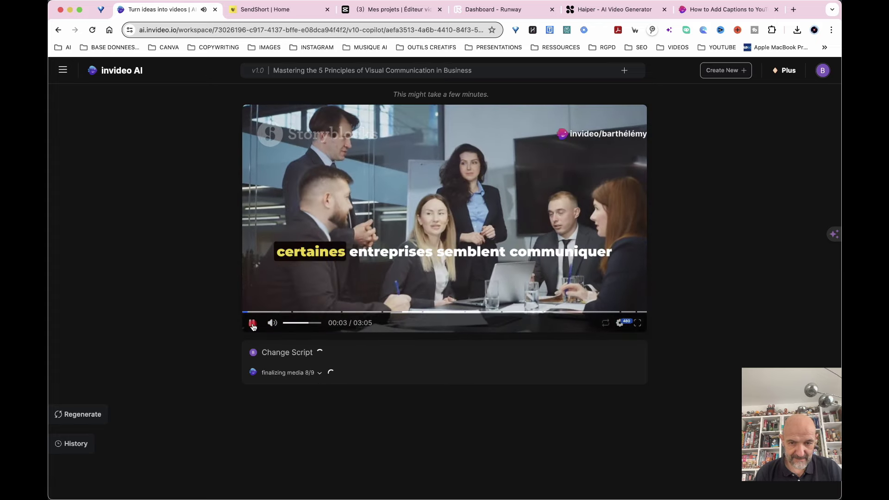
left_click(252, 323)
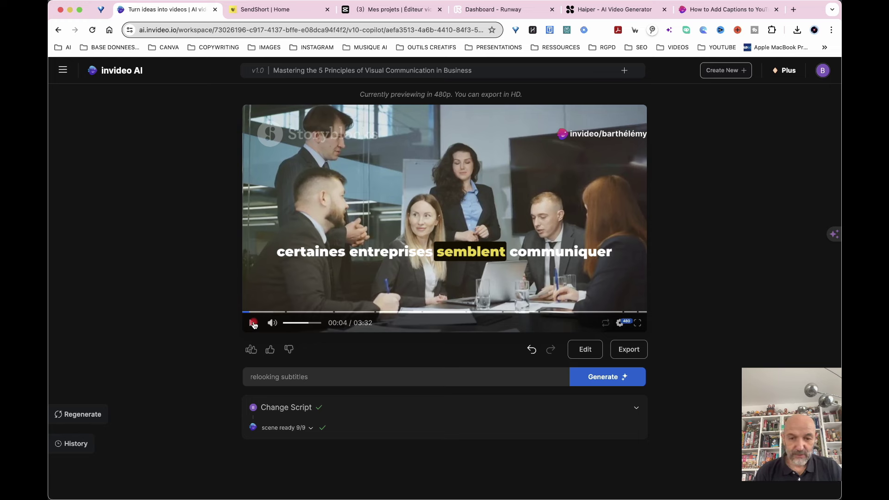
- Watch the regenerated French video from the beginning into Chapter 2 and pause the playback
left_click(254, 323)
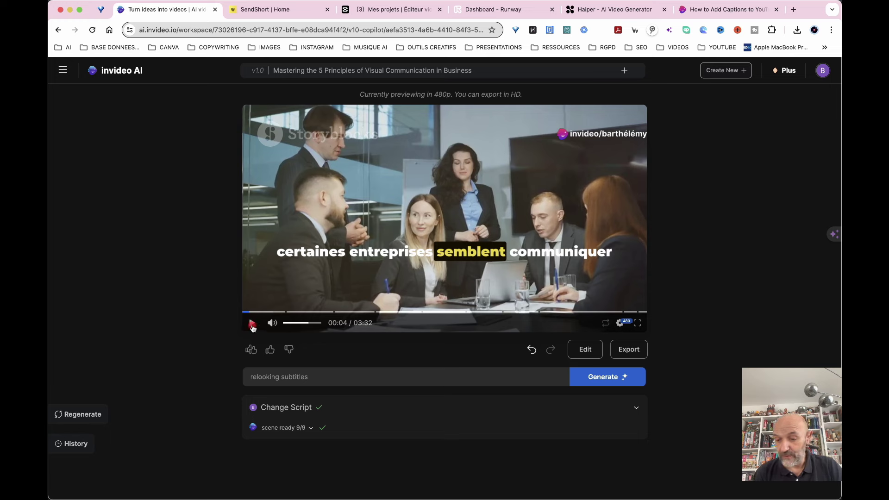
left_click(253, 324)
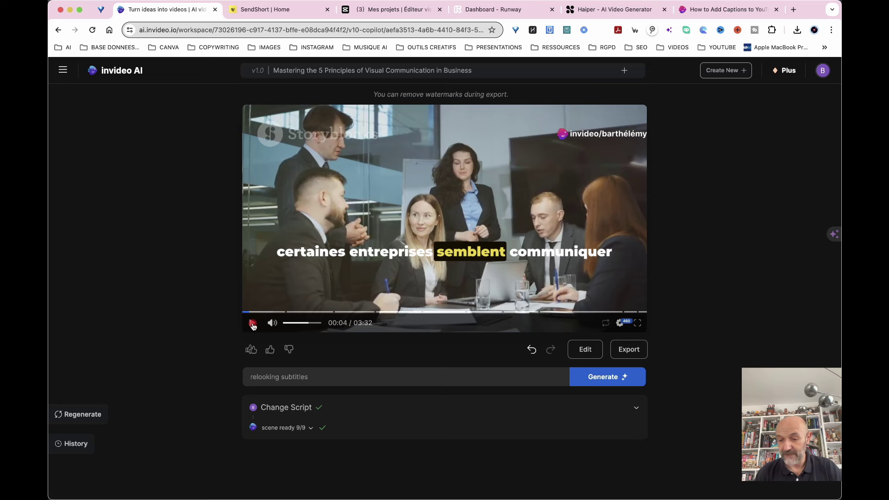
left_click(253, 323)
left_click(244, 312)
left_click(254, 324)
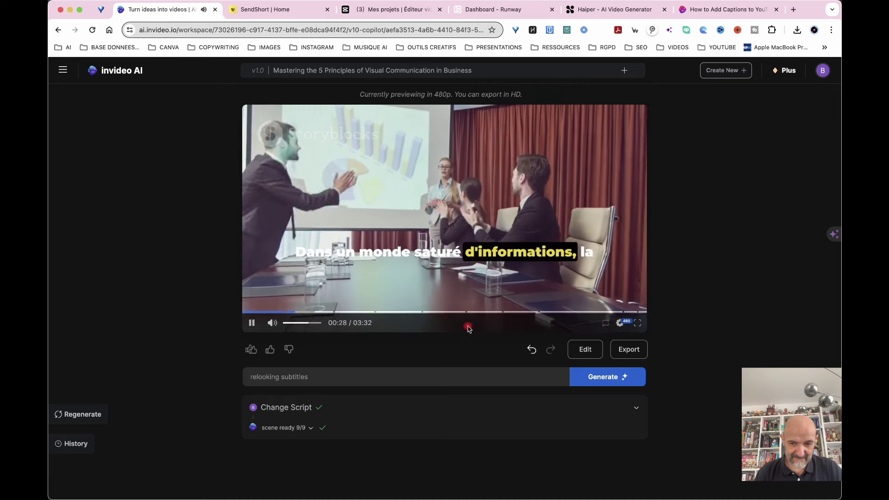
left_click(253, 323)
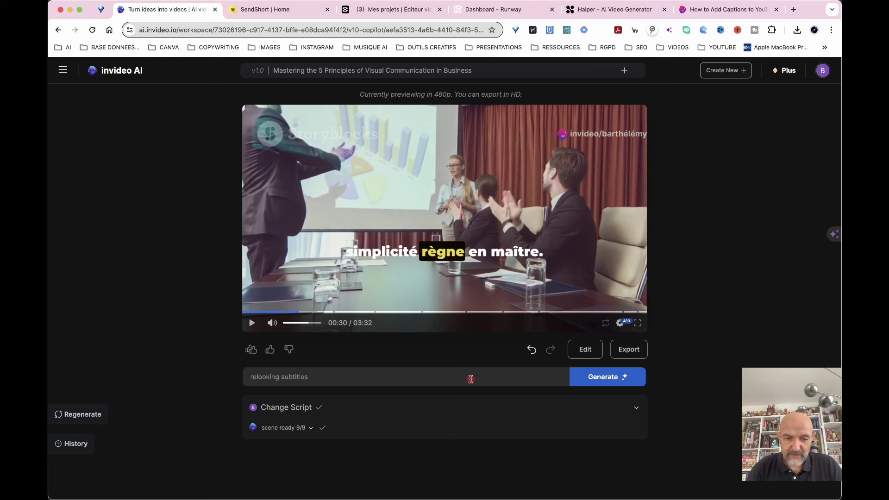
- Export the video with no watermarks, no invideo AI branding and 1080p resolution
left_click(311, 377)
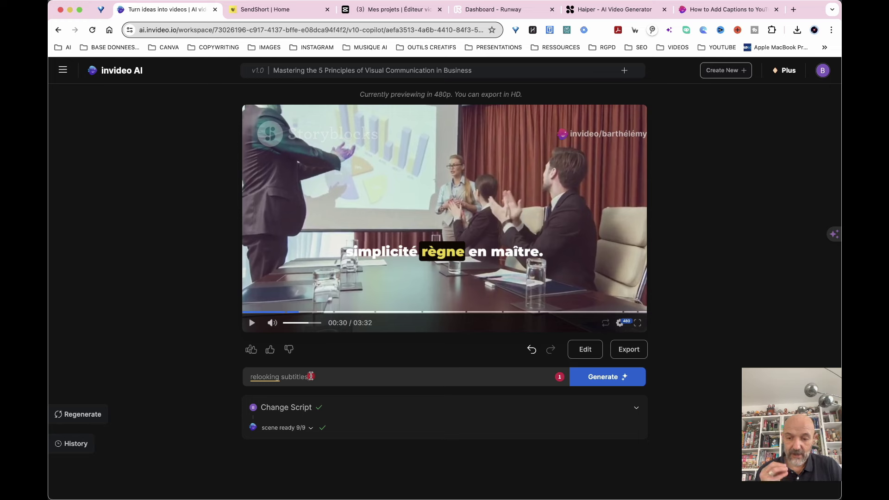
left_click(630, 351)
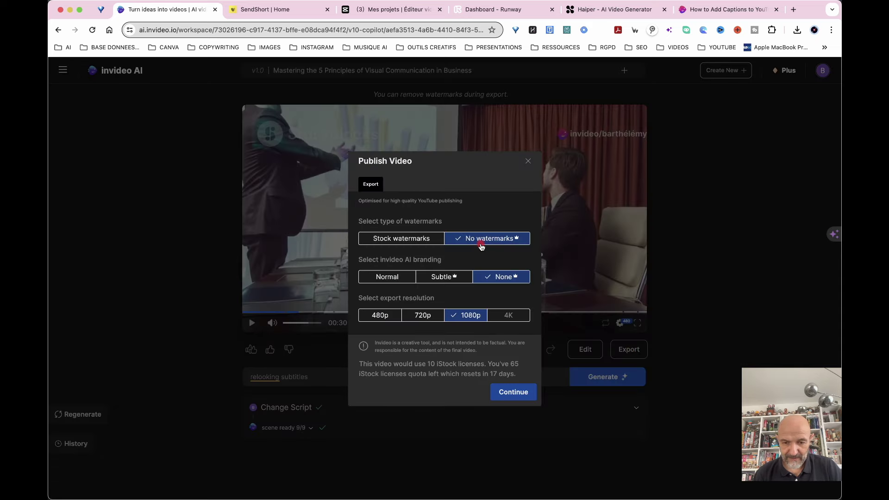
left_click(513, 392)
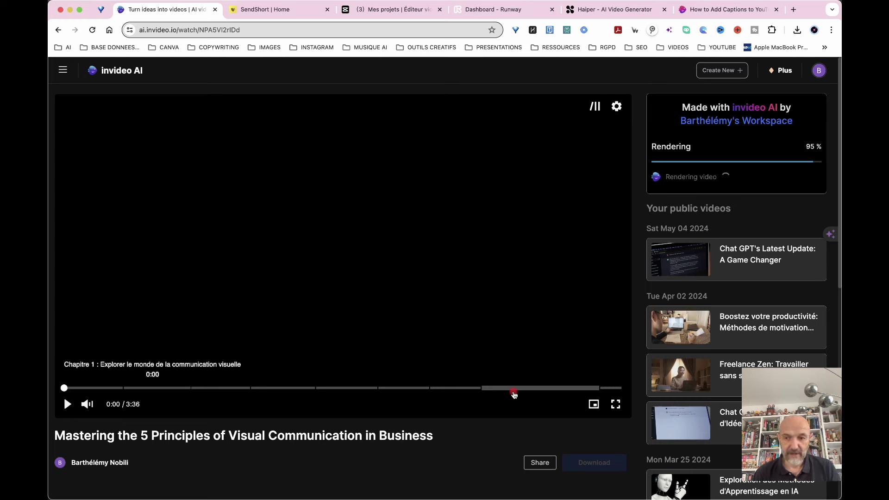
- Play the exported video on its watch page, skip into Chapter 2, and check the MP4 in the recent downloads
left_click(67, 405)
left_click(68, 407)
left_click(338, 333)
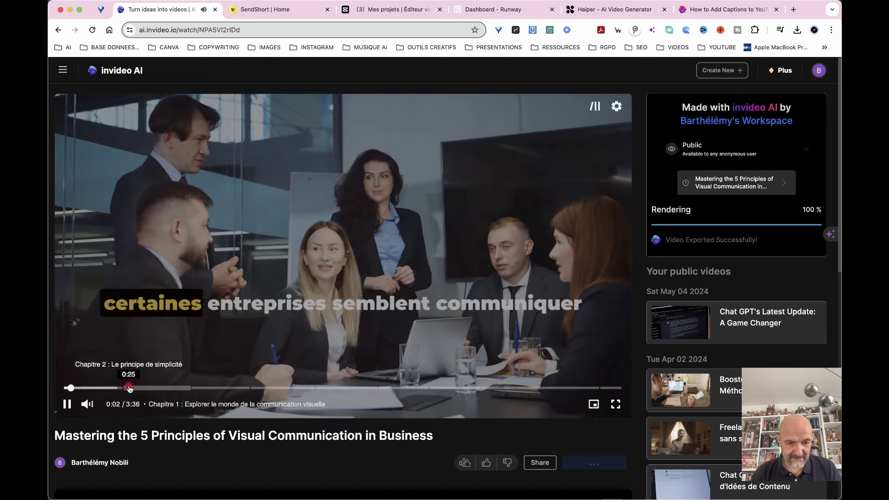
left_click(157, 388)
left_click(798, 34)
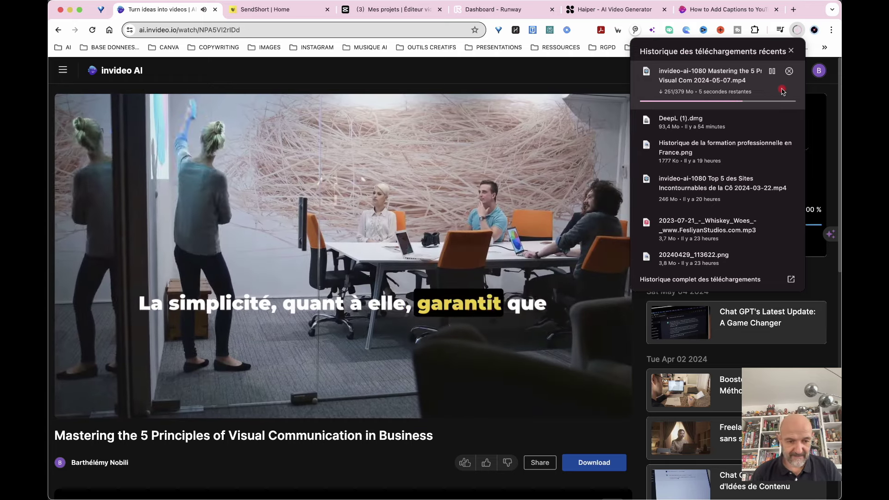
left_click(67, 404)
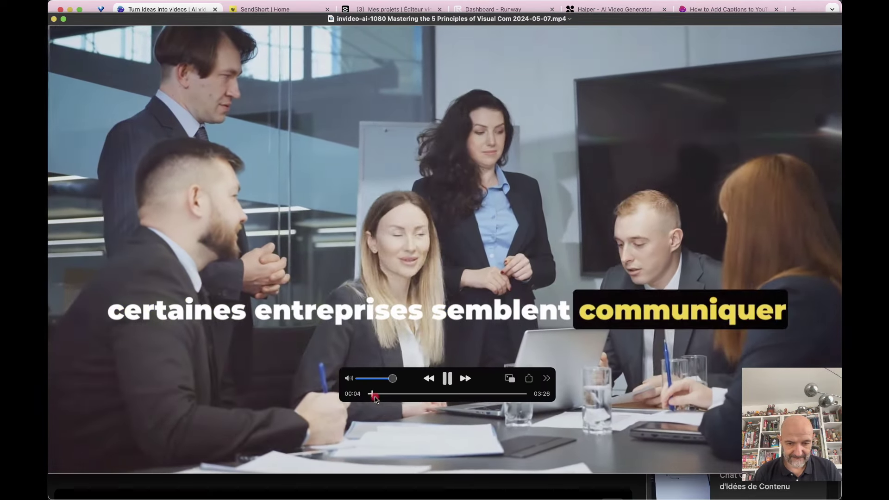
- Skim the downloaded MP4 in the video player to about 1:38 and 2:56, and close its window
left_click_drag(376, 399, 444, 399)
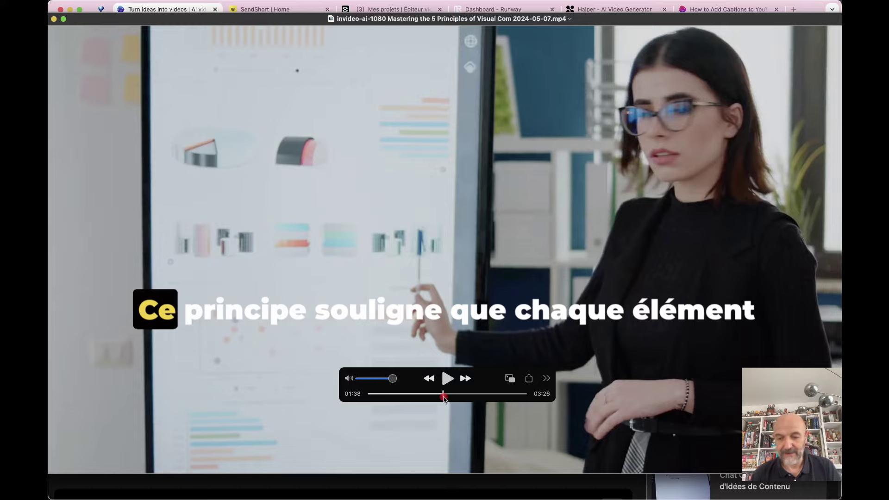
left_click_drag(445, 400, 503, 401)
key("space")
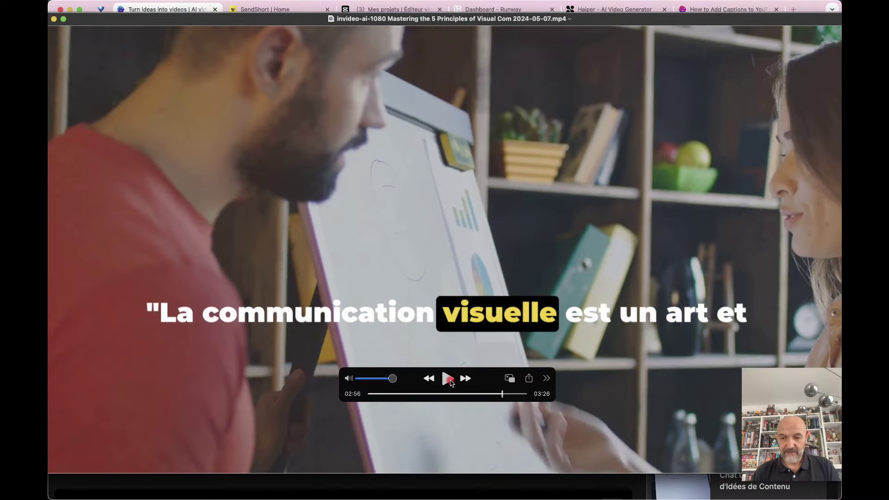
left_click_drag(272, 26, 232, 10)
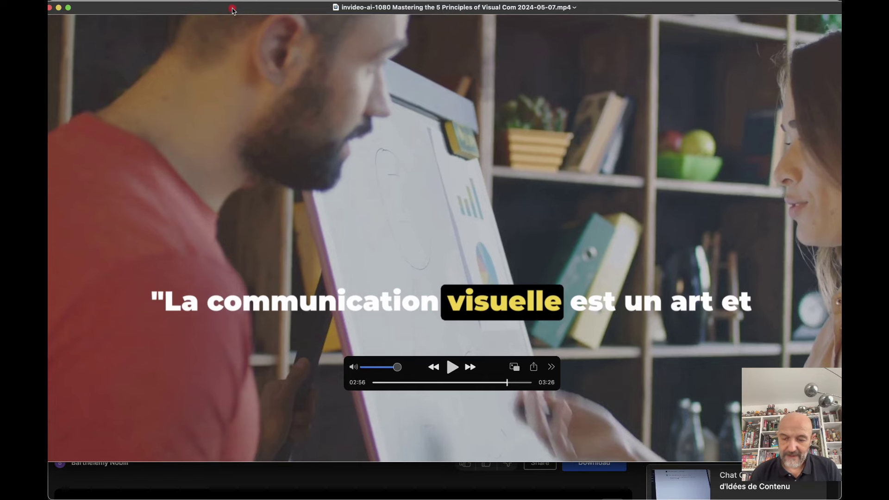
left_click(50, 8)
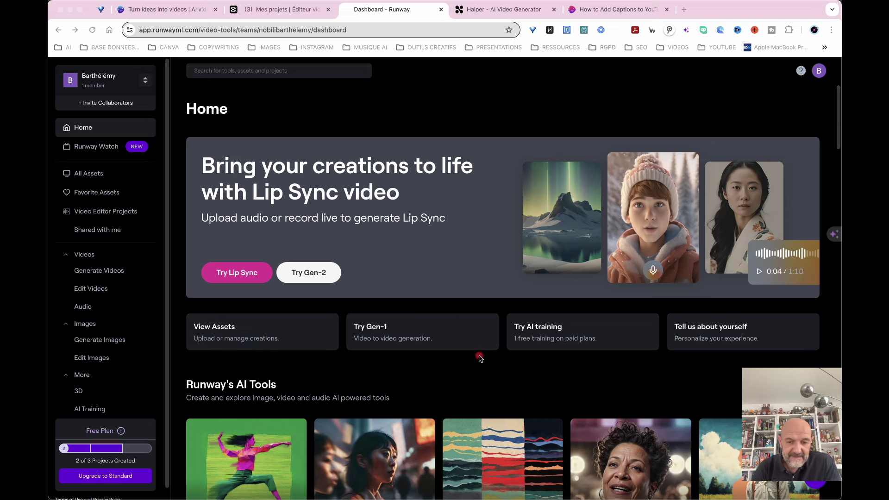
- In Runway, open Text/Image to Video and enter the prompt "groupe de personne courant dans le désert. Ambiance sunset. Style cinématographique"
scroll(444, 374, "down", 3)
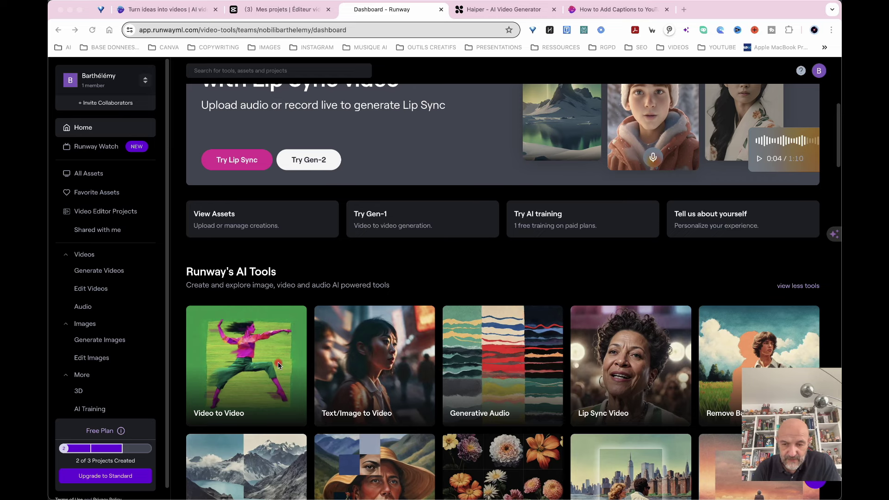
left_click(365, 364)
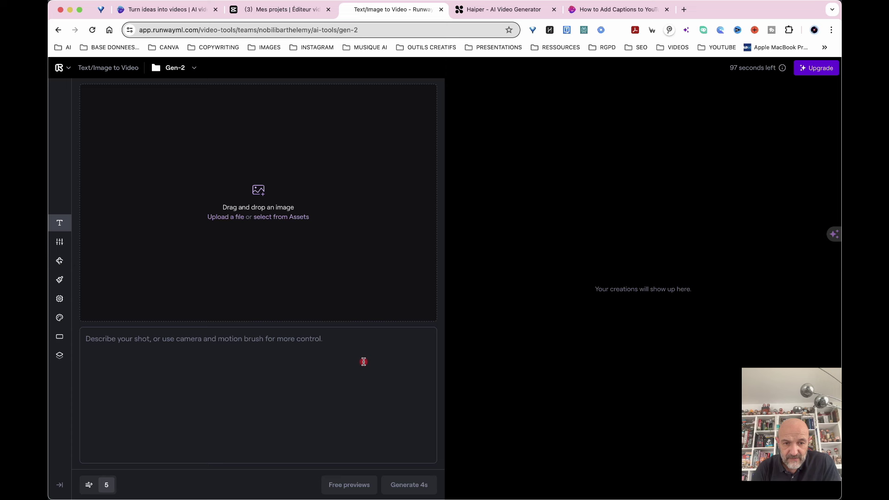
left_click(200, 342)
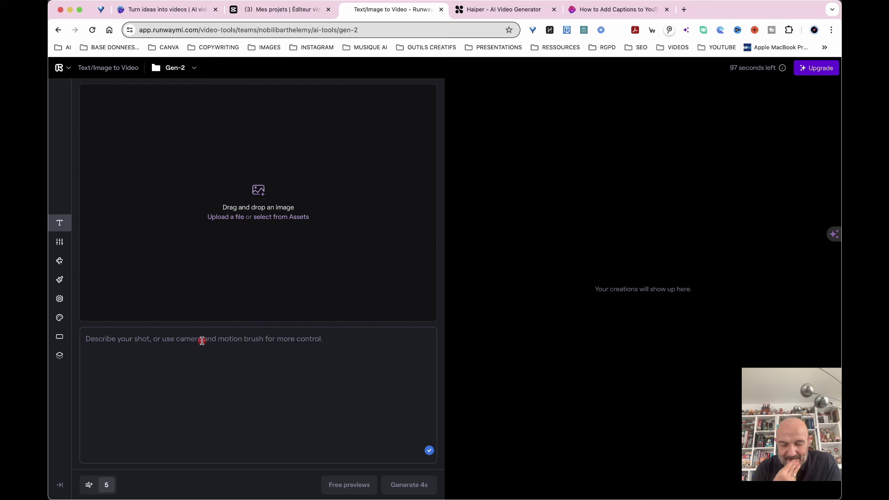
type("g")
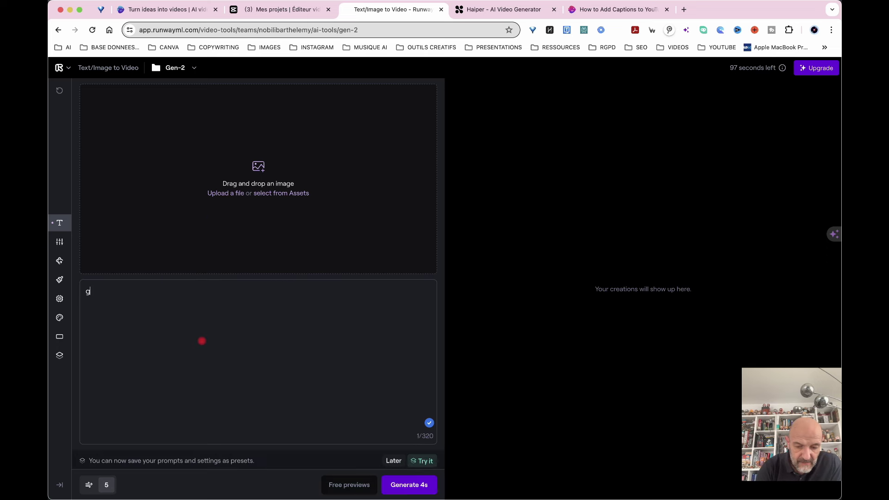
type("roupe de p")
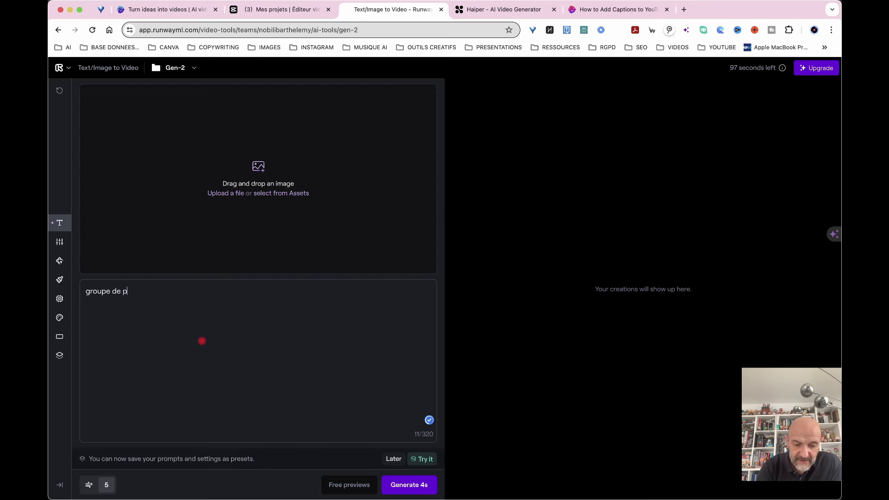
type("ersonne coura")
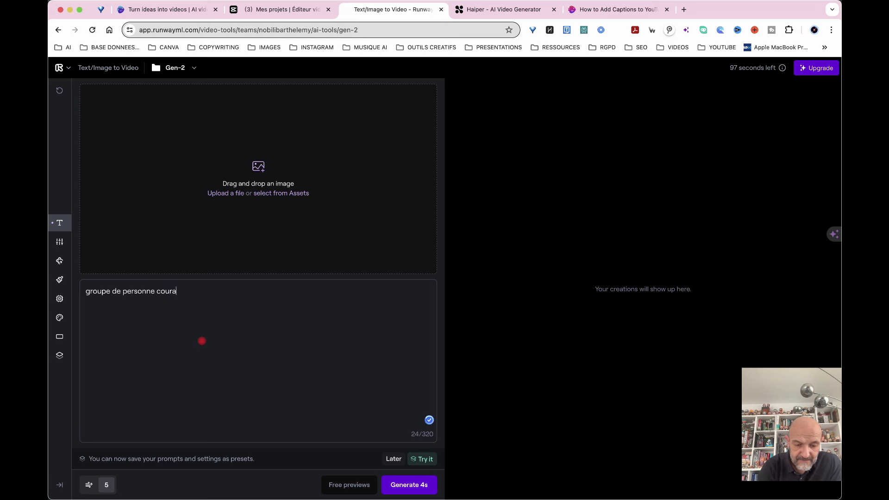
type("nt dans le désert. Ambi")
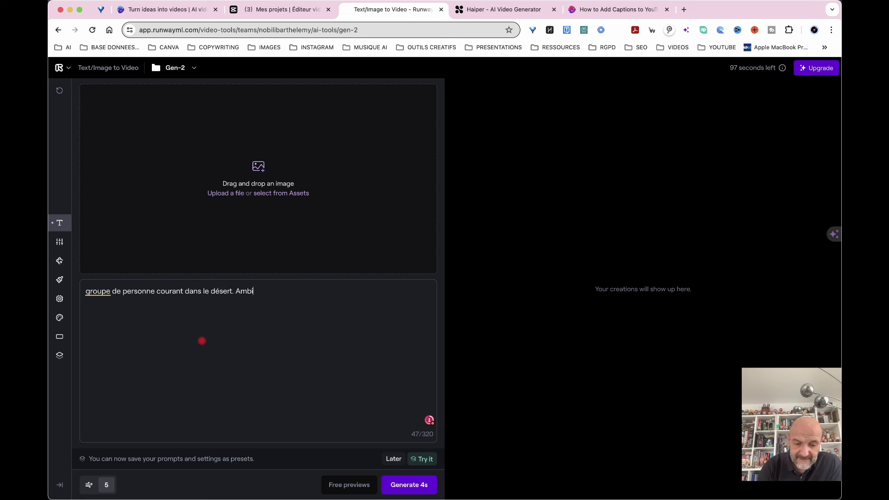
type("ance sunset. S")
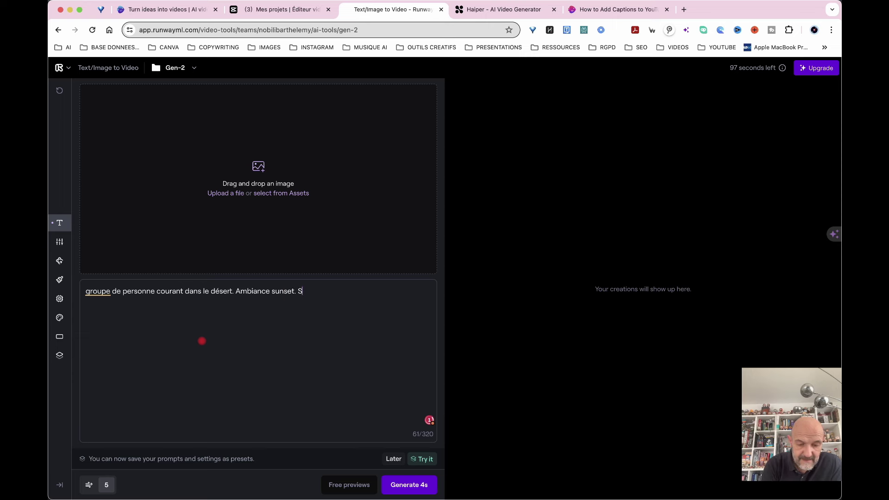
type("tyle cinématographique")
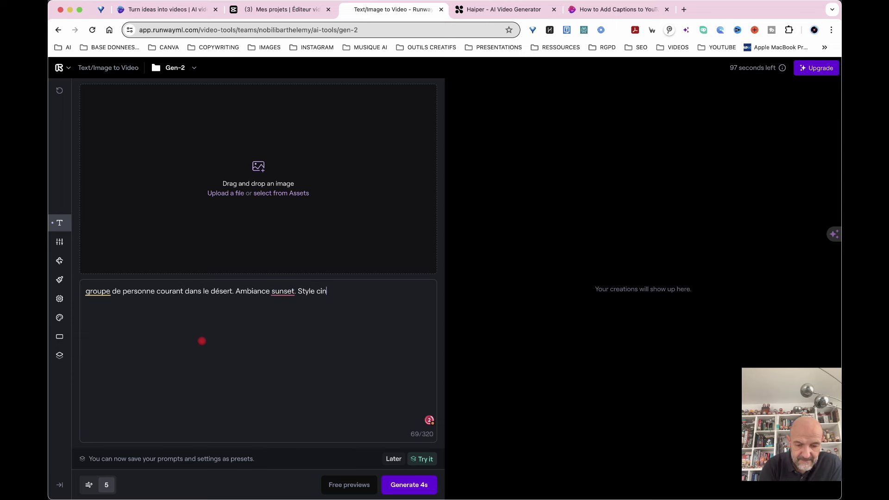
- Replace the prompt with its English DeepL translation, "group of people running in the desert. Sunset atmosphere. Cinematographic style", and generate the 4-second video
key("super+a")
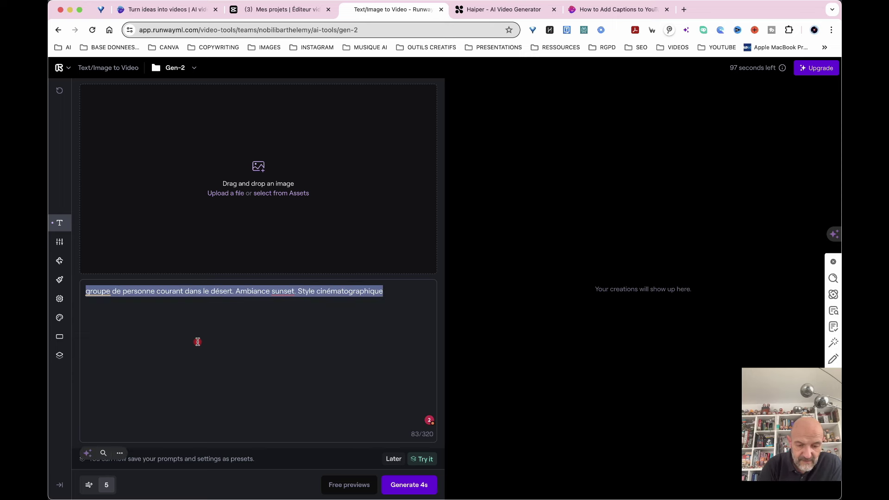
key("super+c")
key("super+c")
left_click(573, 376)
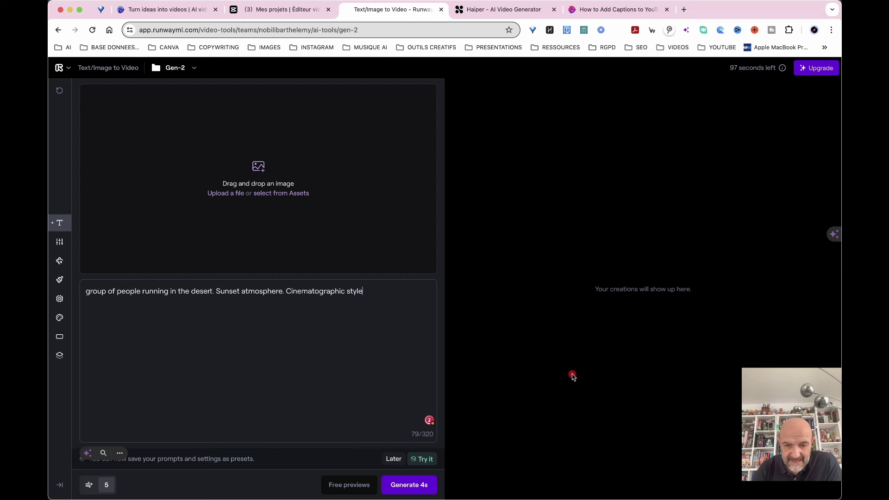
left_click(409, 487)
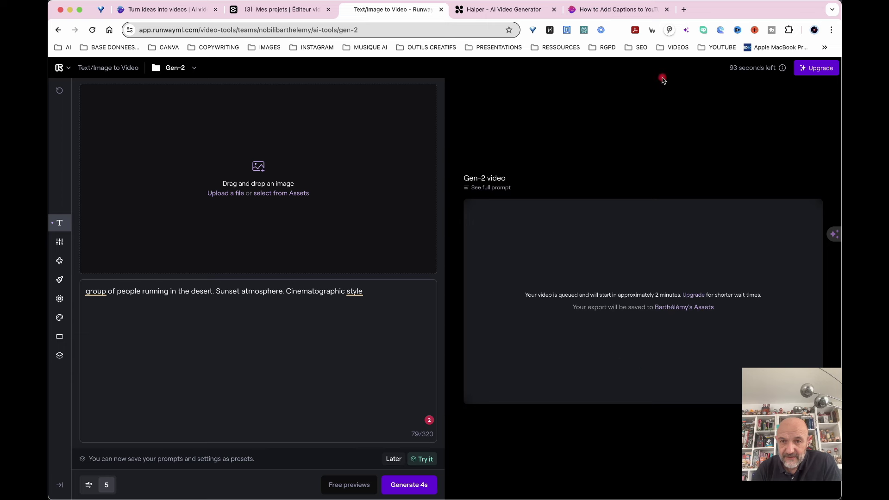
- In Haiper, generate a text-to-video clip from the Cyberpunk preset prompt, and return to Runway to check the Gen-2 video's progress
left_click(492, 9)
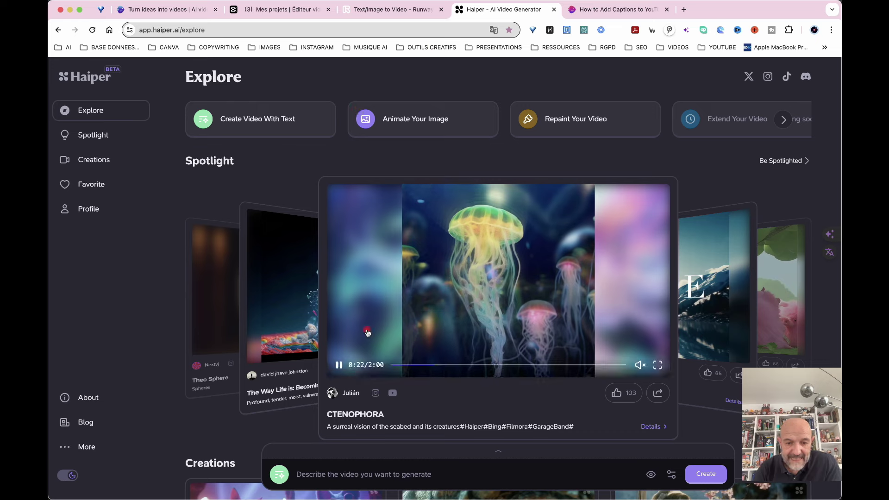
scroll(368, 333, "down", 1)
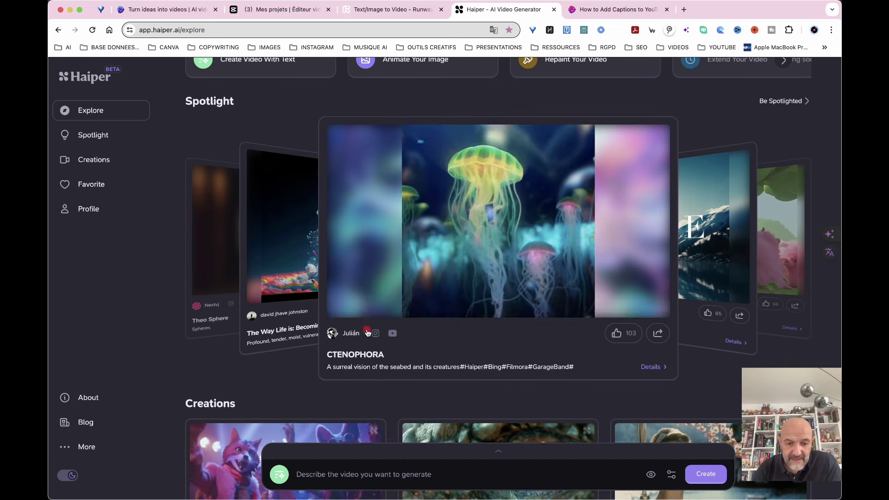
left_click(317, 475)
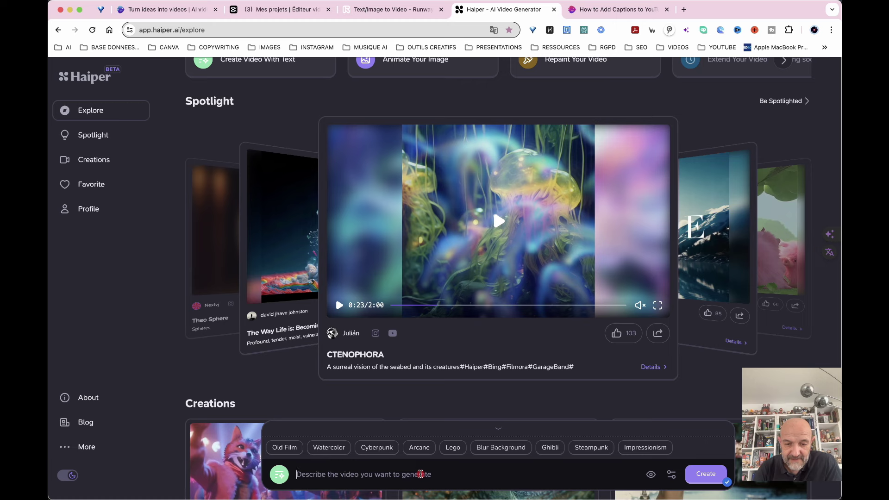
left_click(377, 448)
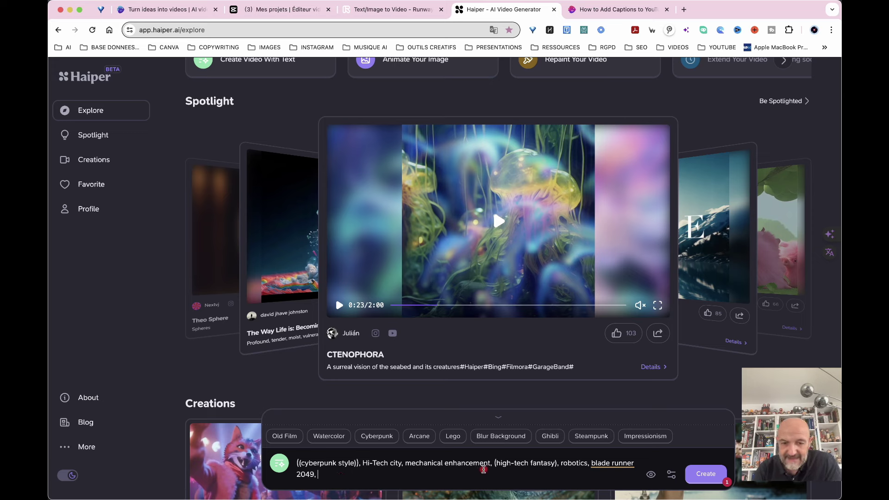
left_click(707, 477)
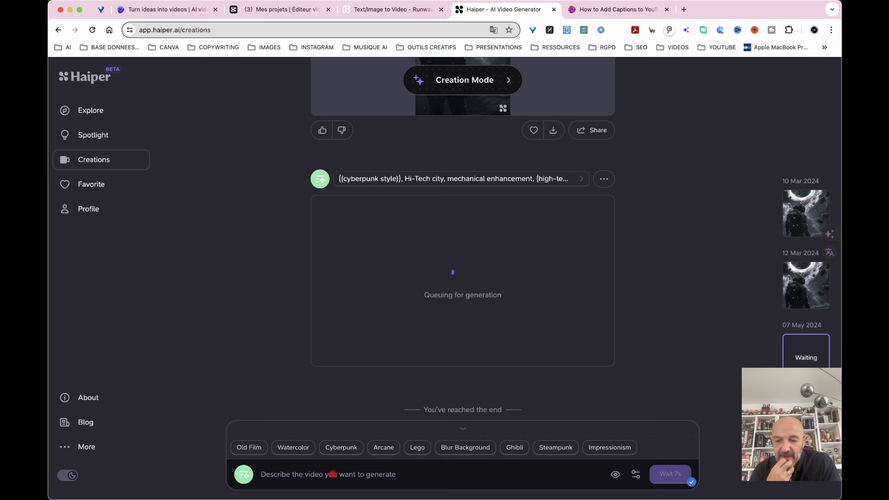
key("ctrl+shift+Tab")
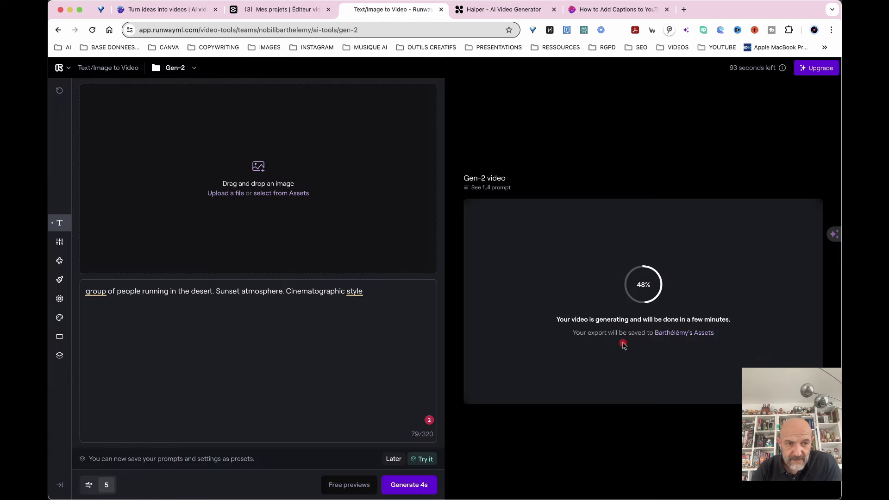